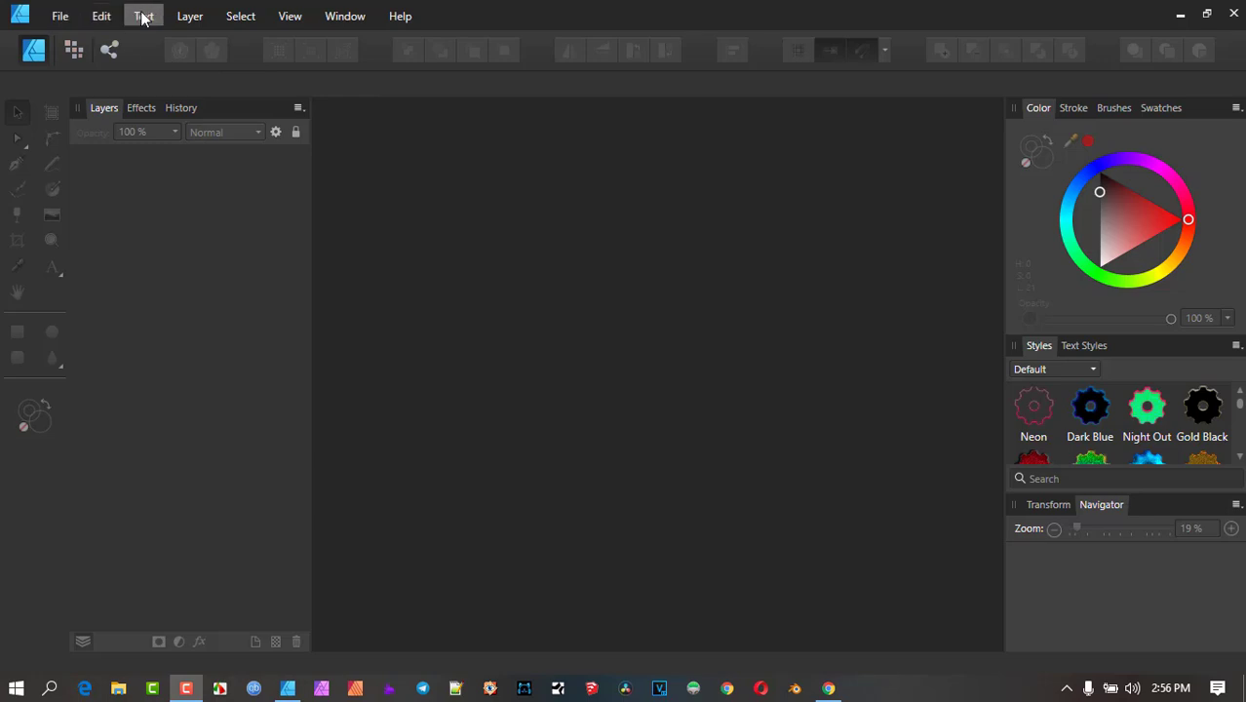
pyautogui.click(60, 15)
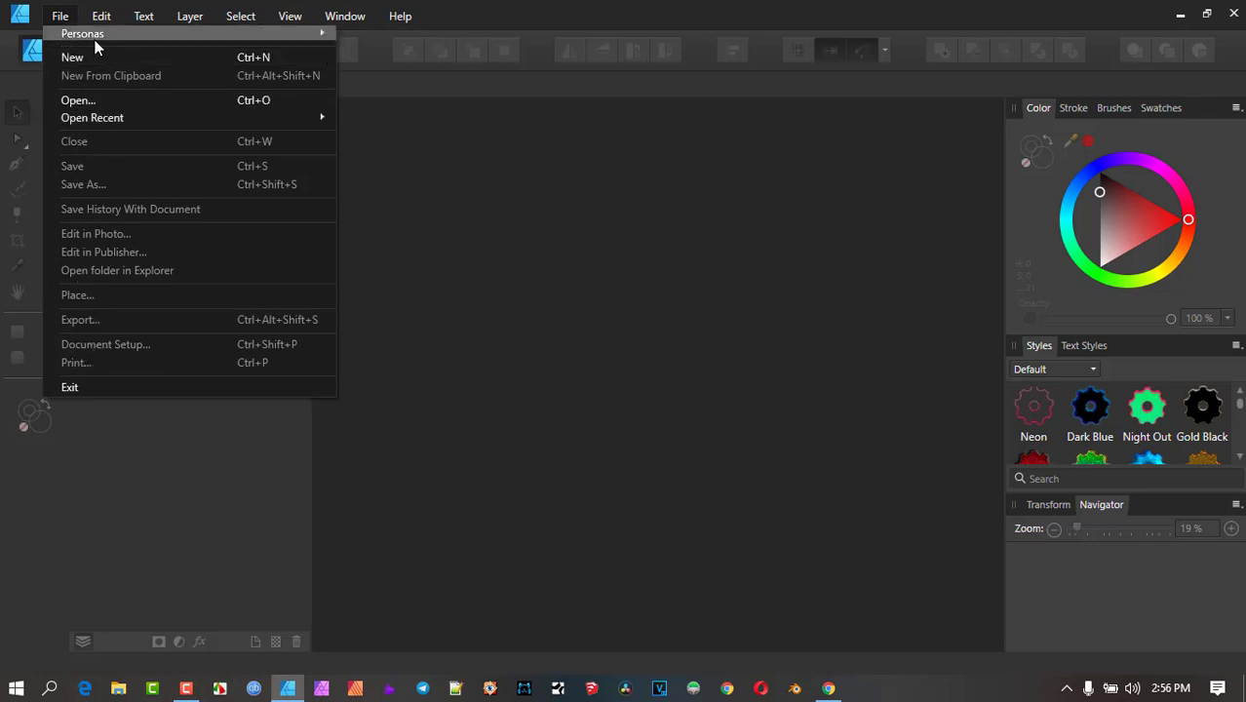
pyautogui.moveTo(190, 16)
pyautogui.click(788, 13)
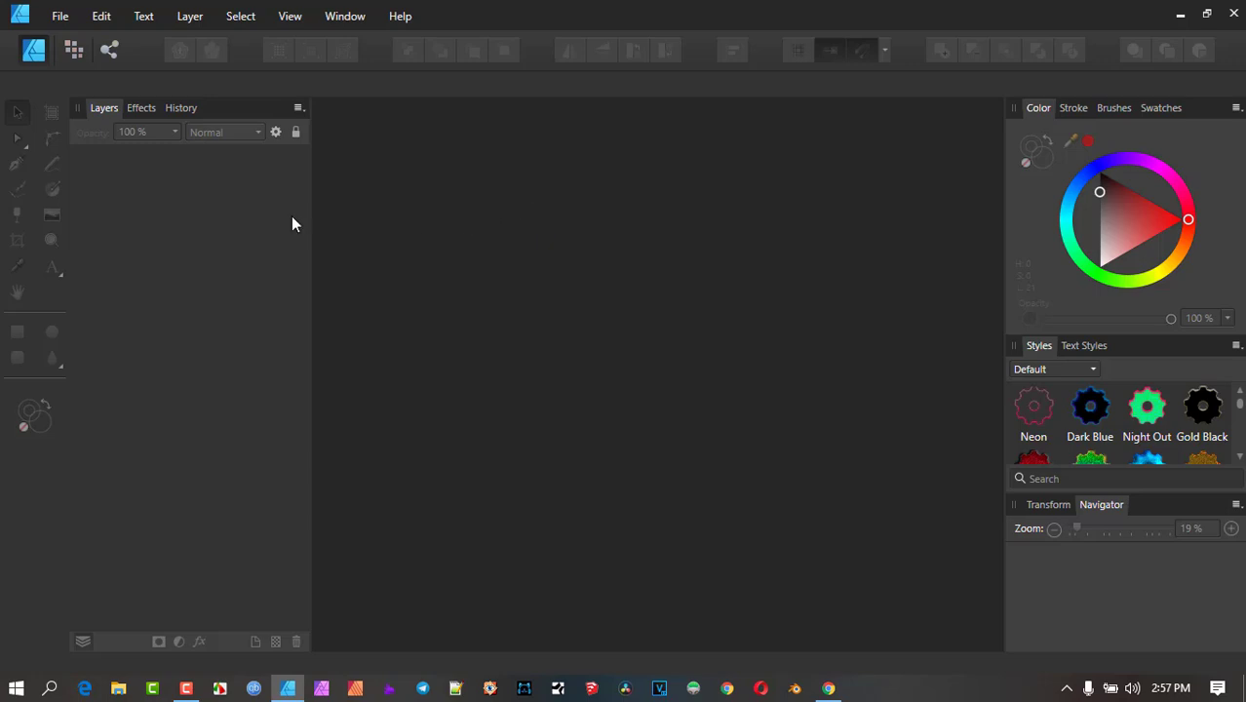
# - Create a new Web document with the FHD 1080p preset (1920 x 1080) and a transparent background
pyautogui.click(60, 16)
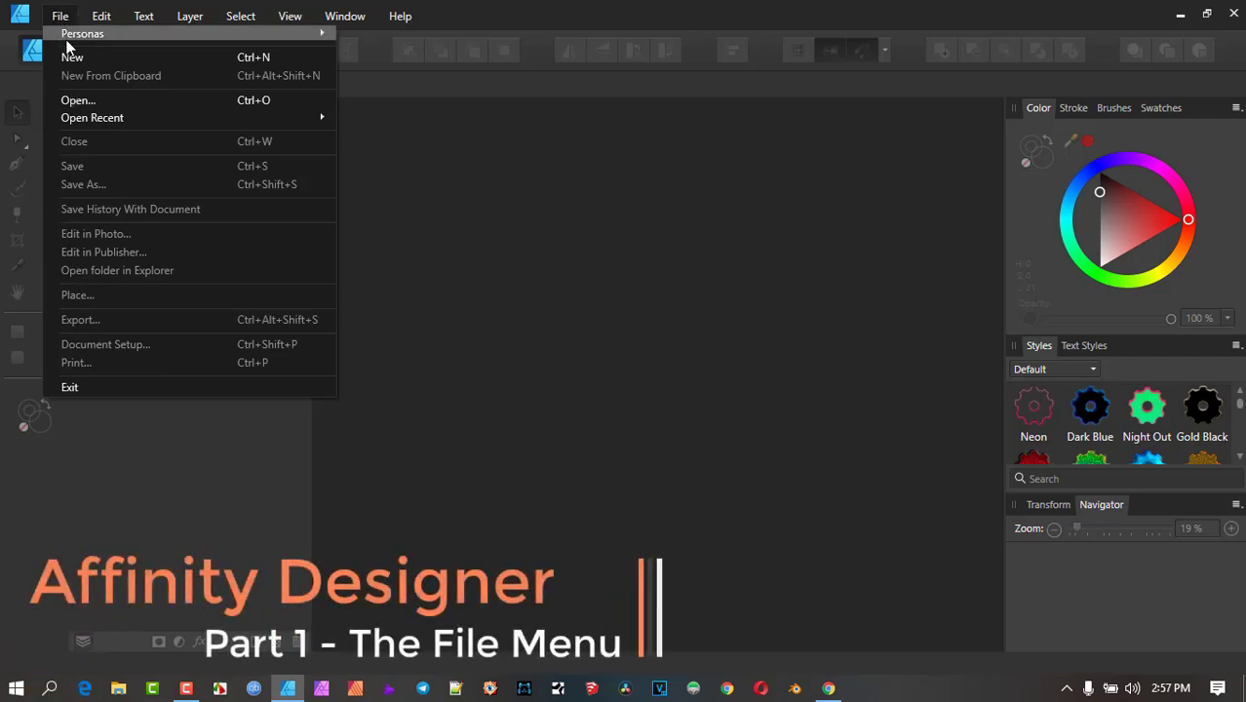
pyautogui.moveTo(69, 45)
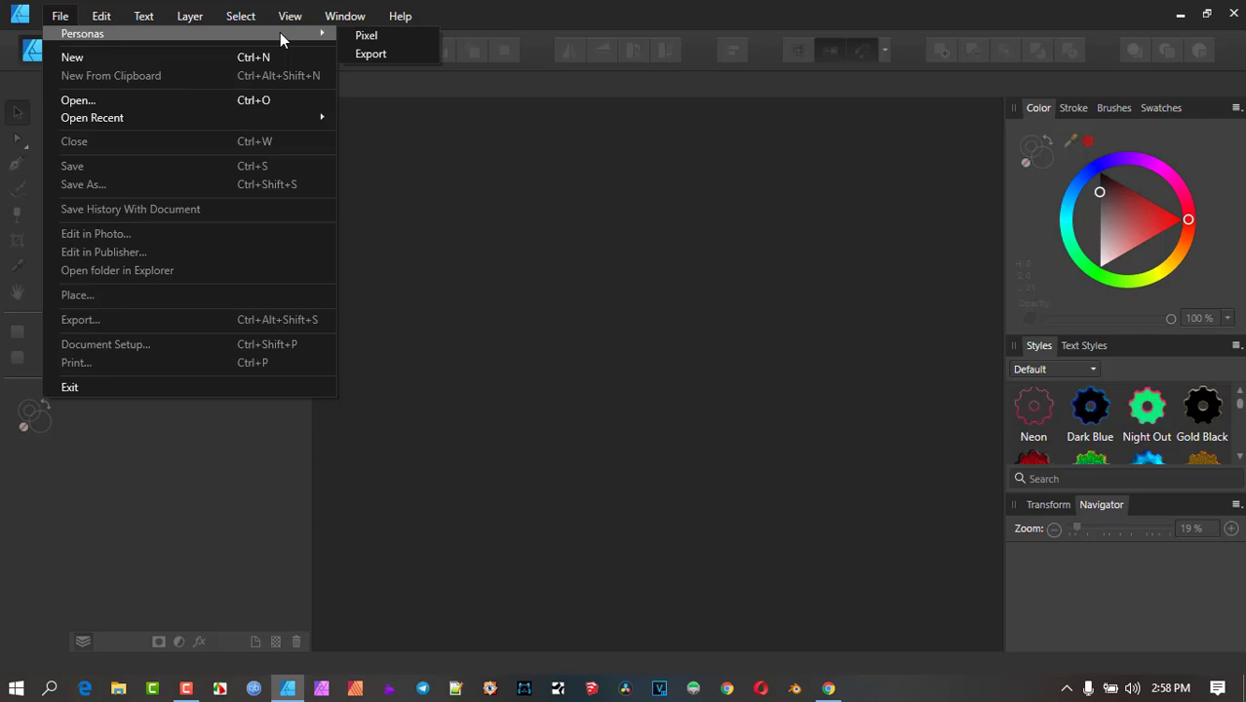
pyautogui.click(187, 59)
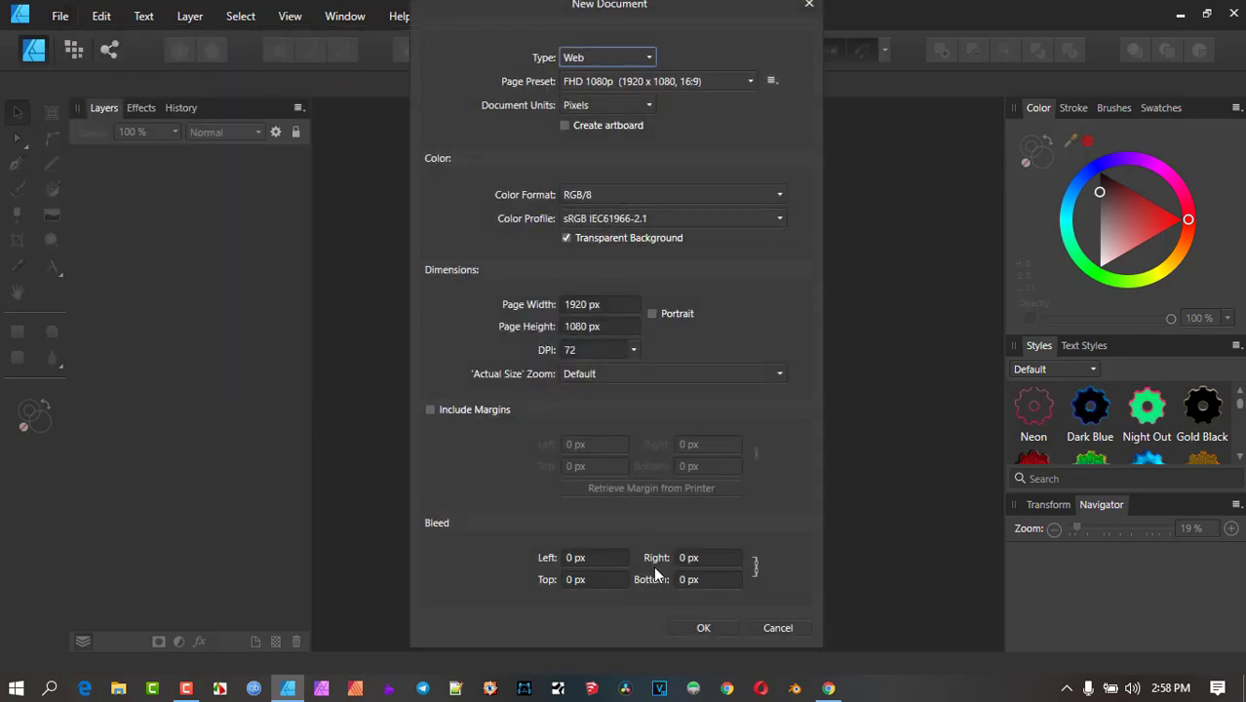
pyautogui.click(690, 628)
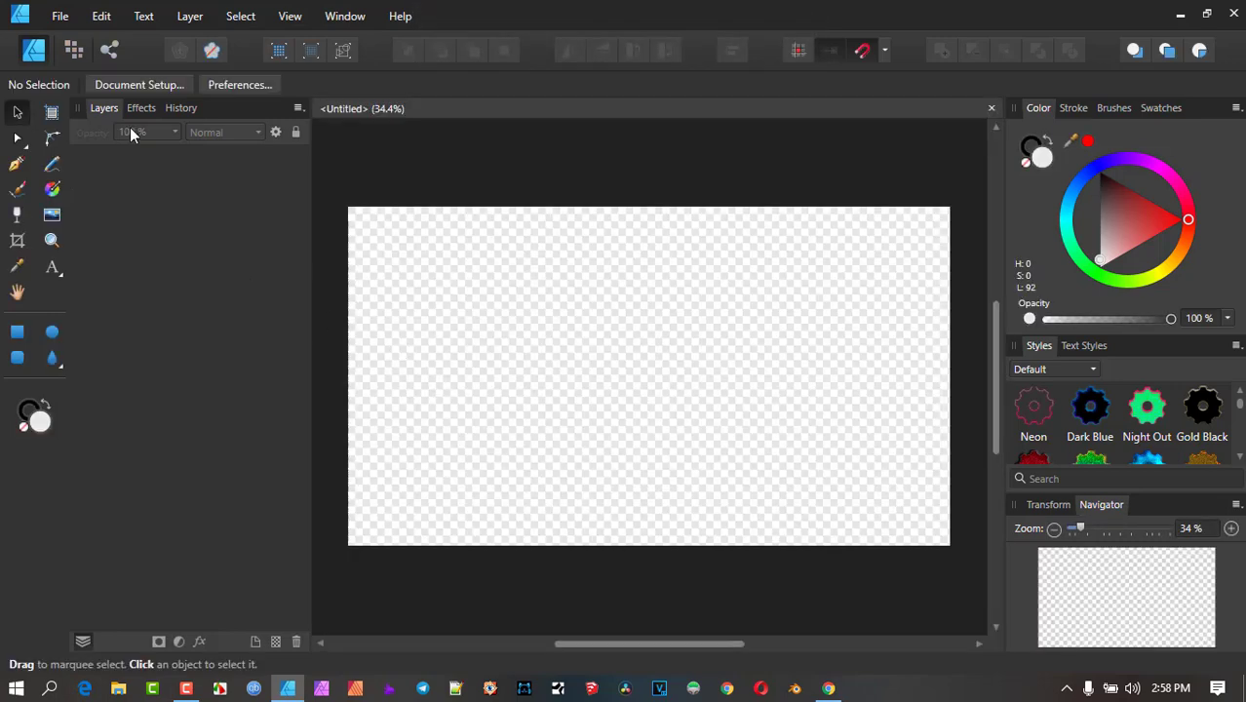
# - Switch to the Pixel Persona to view its tools and return to the Designer Persona
pyautogui.click(63, 20)
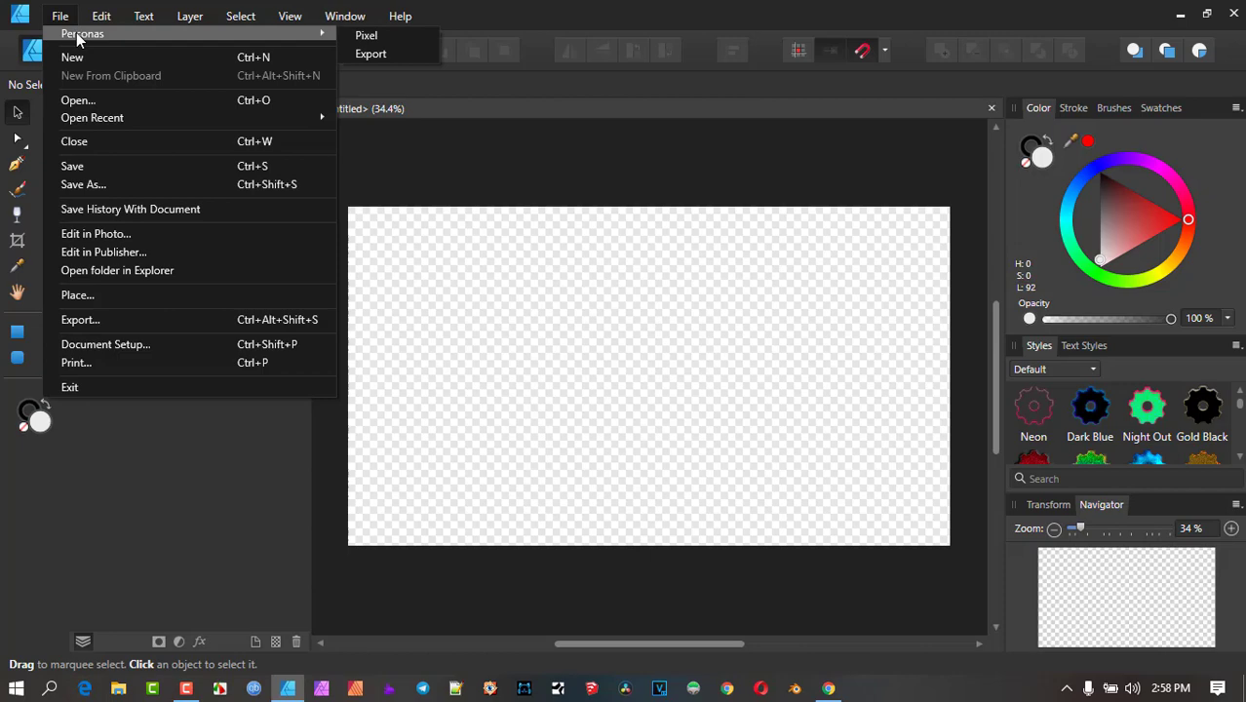
pyautogui.click(631, 17)
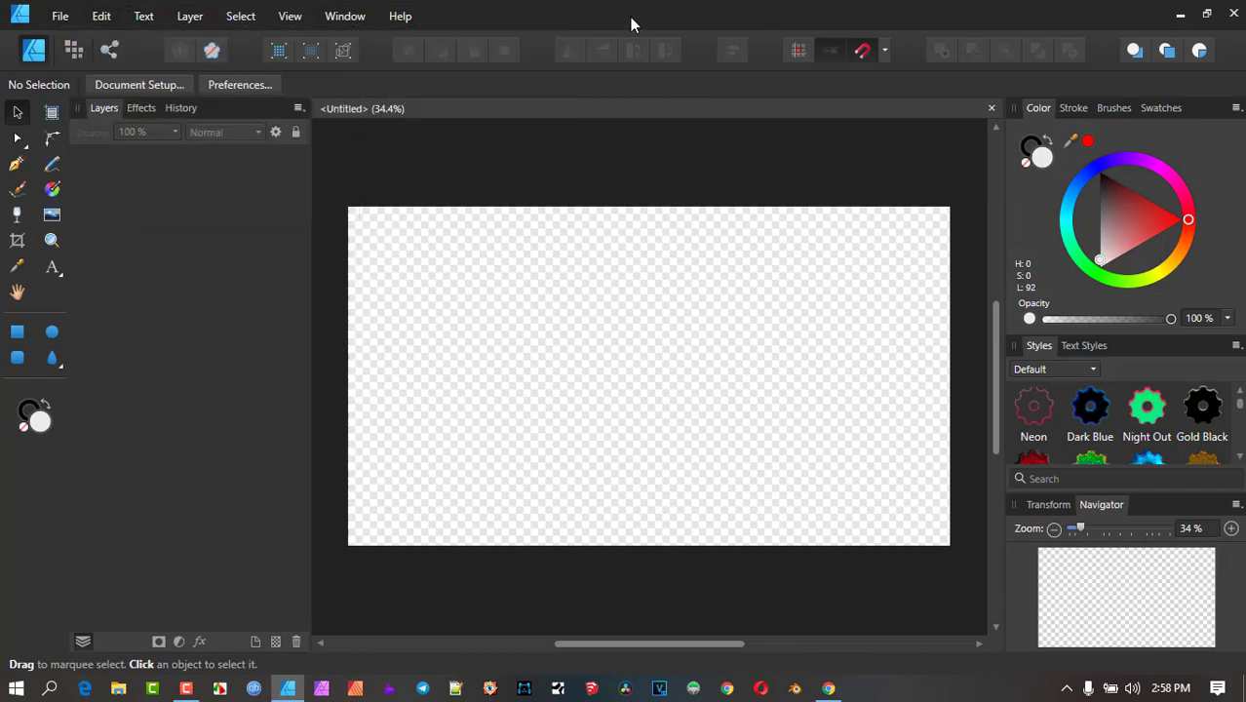
pyautogui.click(64, 19)
pyautogui.moveTo(69, 34)
pyautogui.click(82, 56)
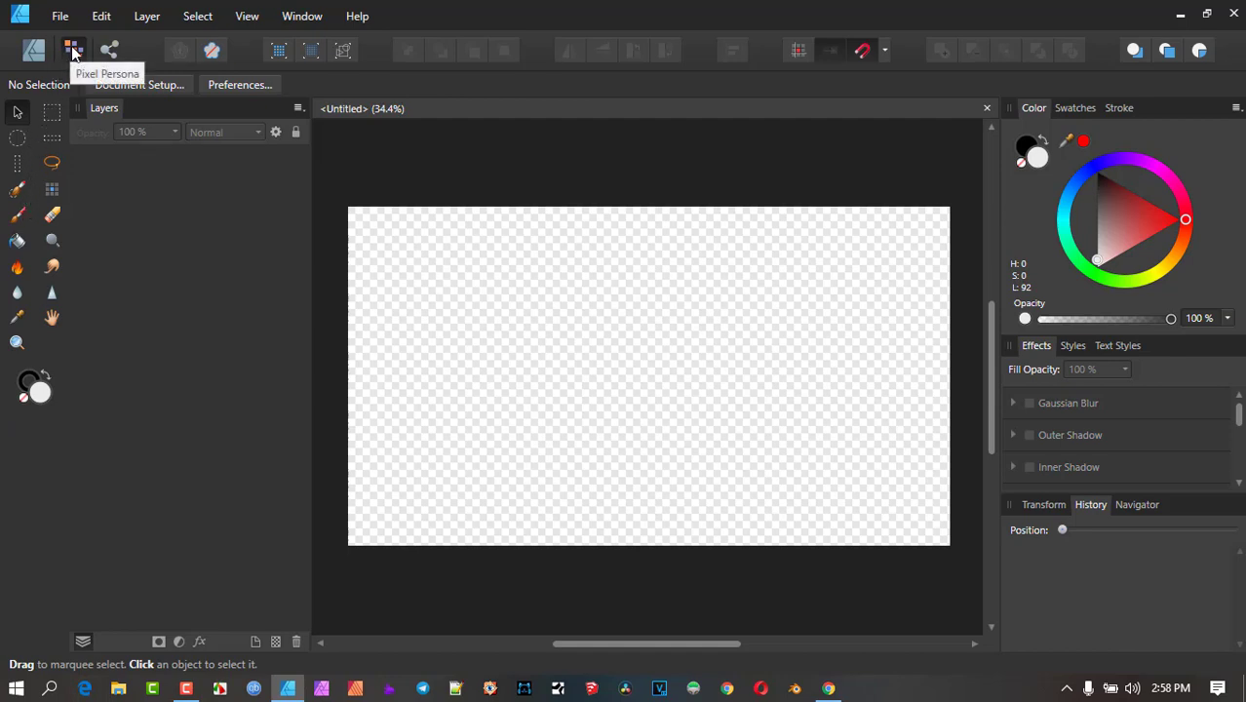
pyautogui.click(33, 51)
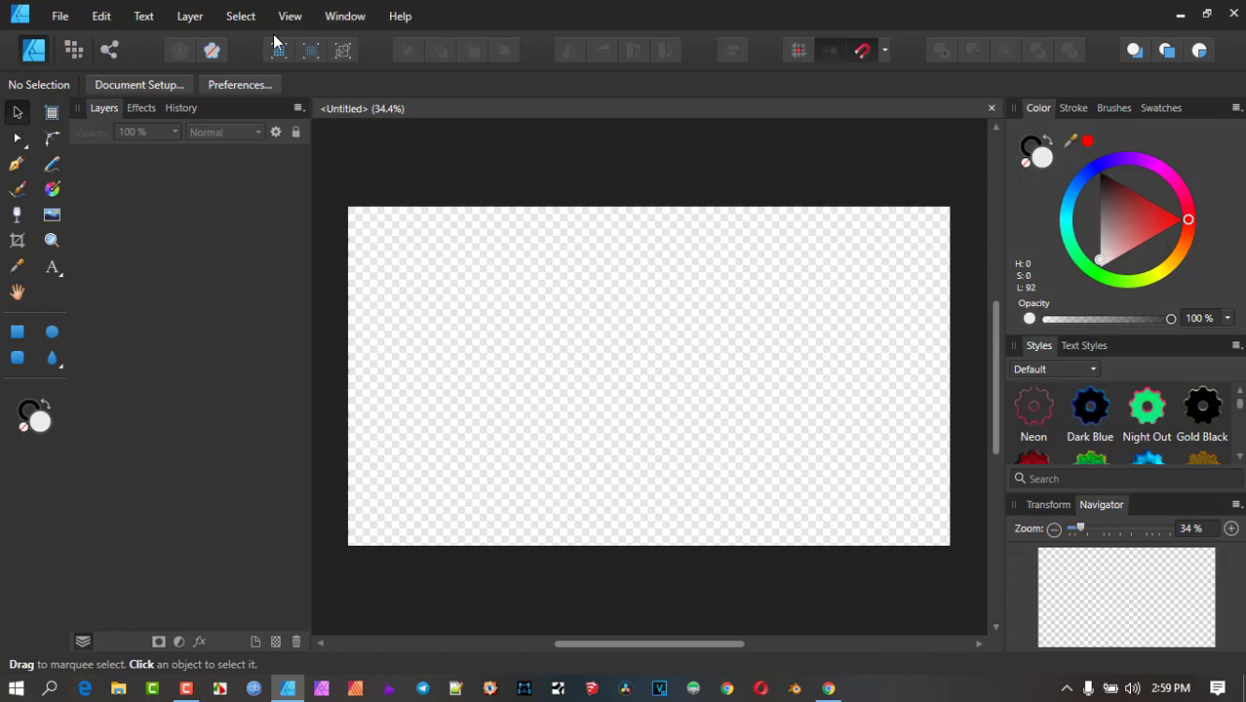
# - View the Pixel and Export Persona workspaces in turn, ending back in the Designer Persona
pyautogui.click(73, 52)
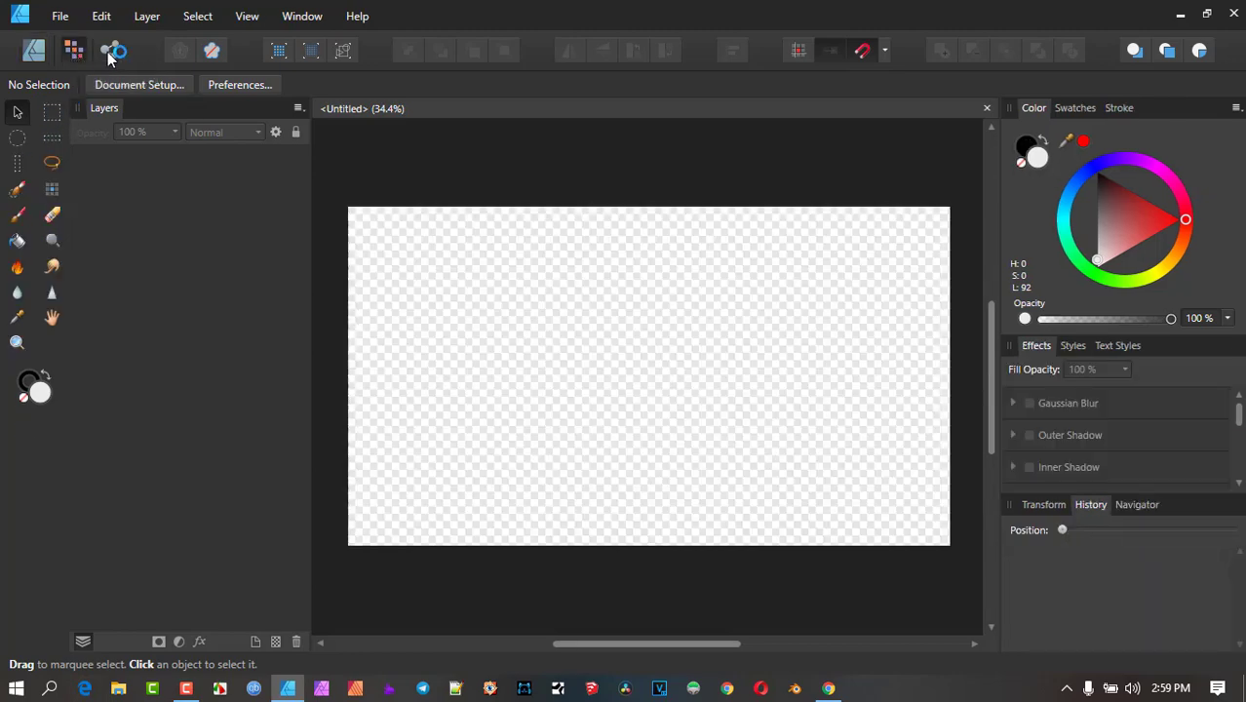
pyautogui.click(115, 53)
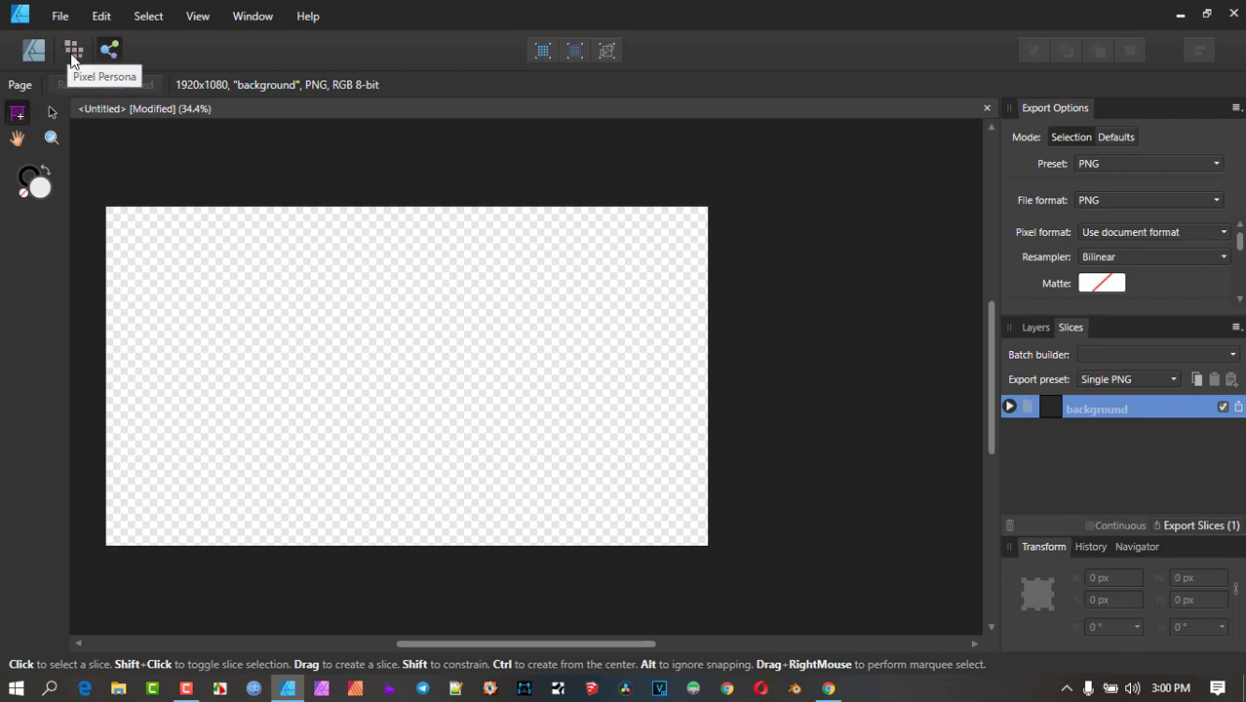
pyautogui.click(39, 48)
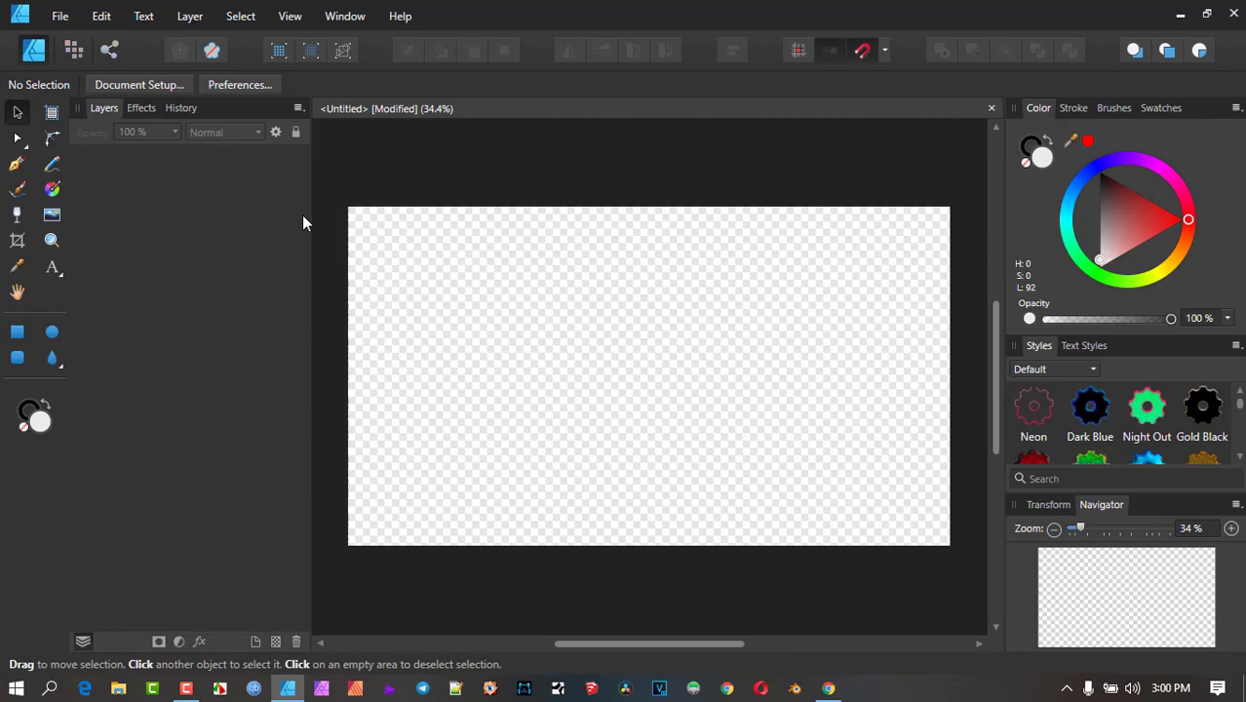
# - Close the untitled 1920 x 1080 document without saving its changes
pyautogui.click(992, 107)
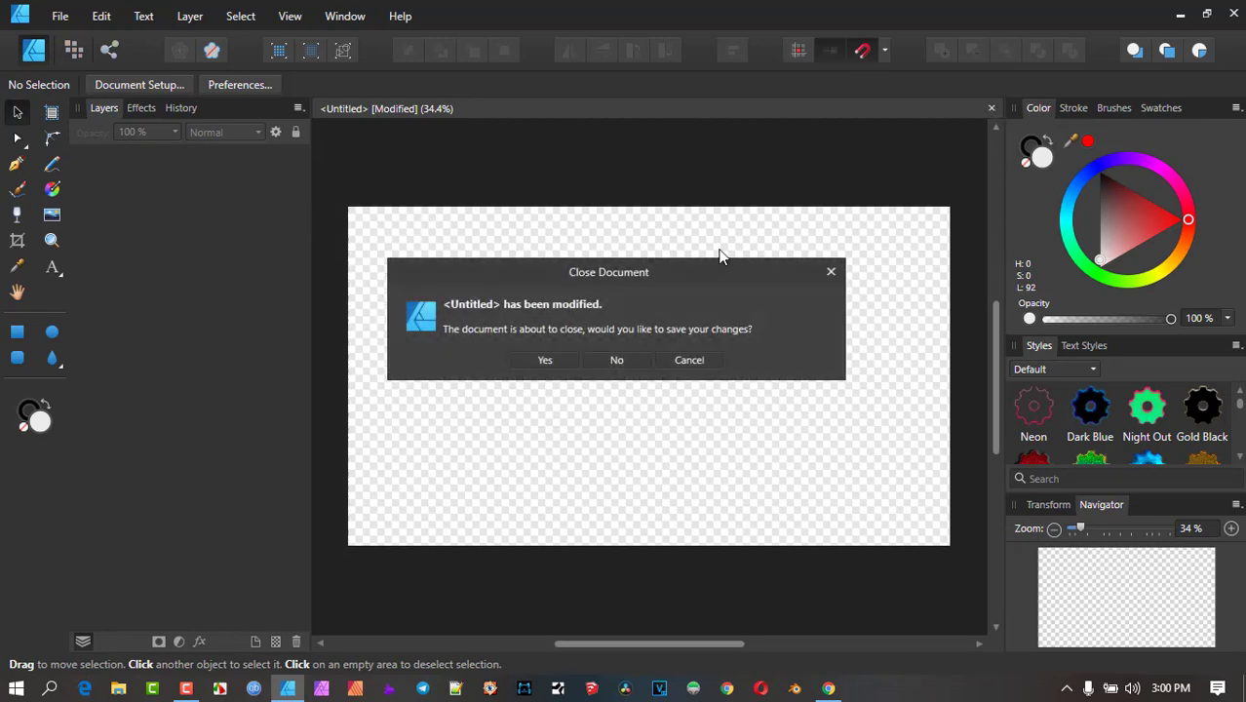
pyautogui.click(615, 358)
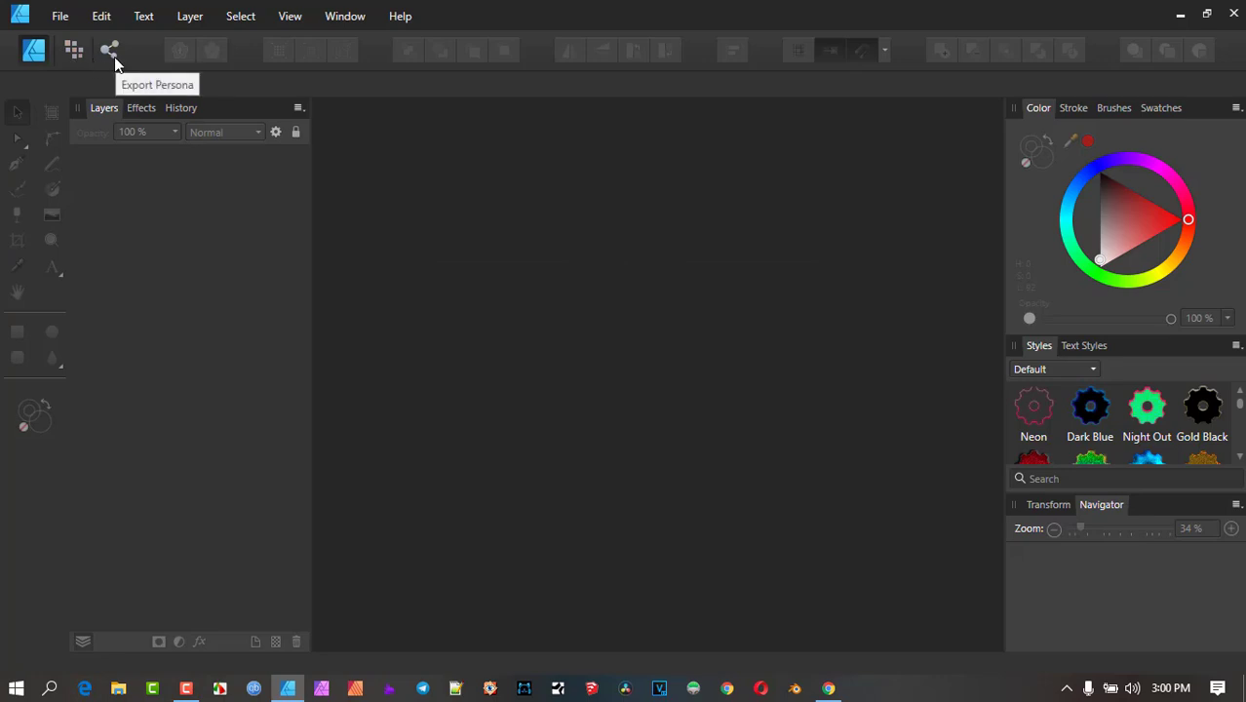
# - Open the new document settings and move the dialog down so its heading is fully visible
pyautogui.click(63, 18)
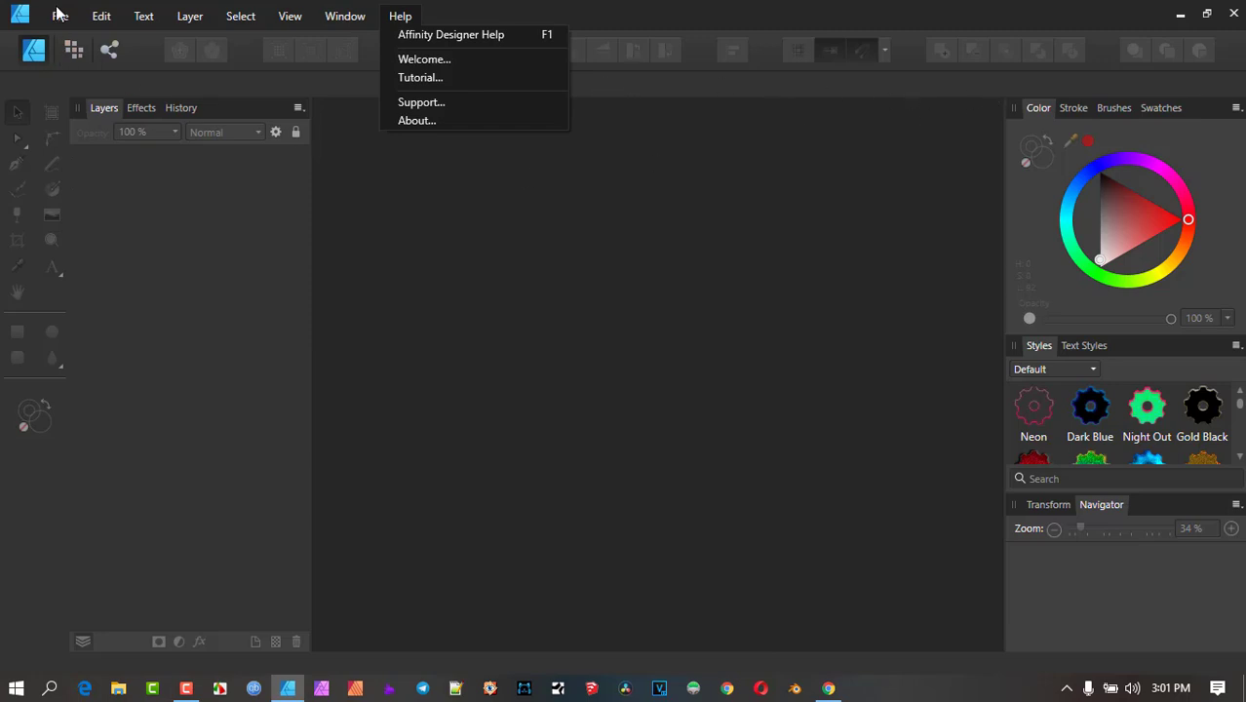
pyautogui.moveTo(59, 15)
pyautogui.click(91, 58)
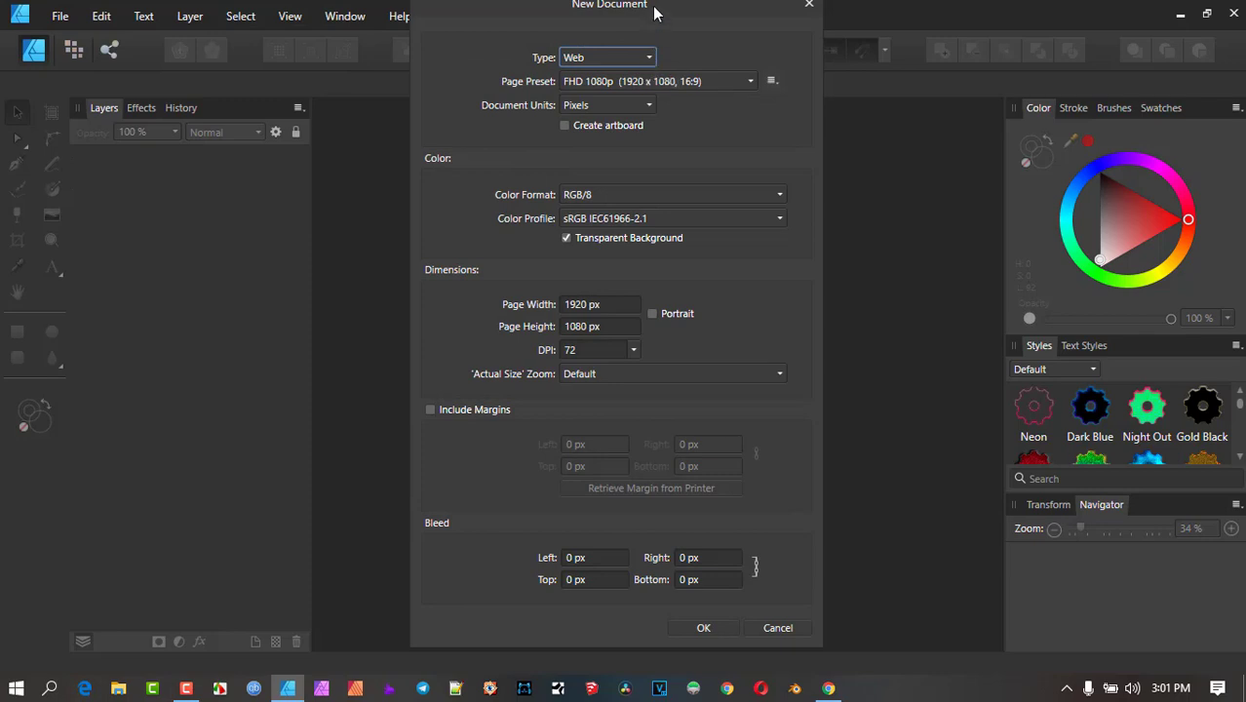
pyautogui.moveTo(654, 8); pyautogui.dragTo(653, 29)
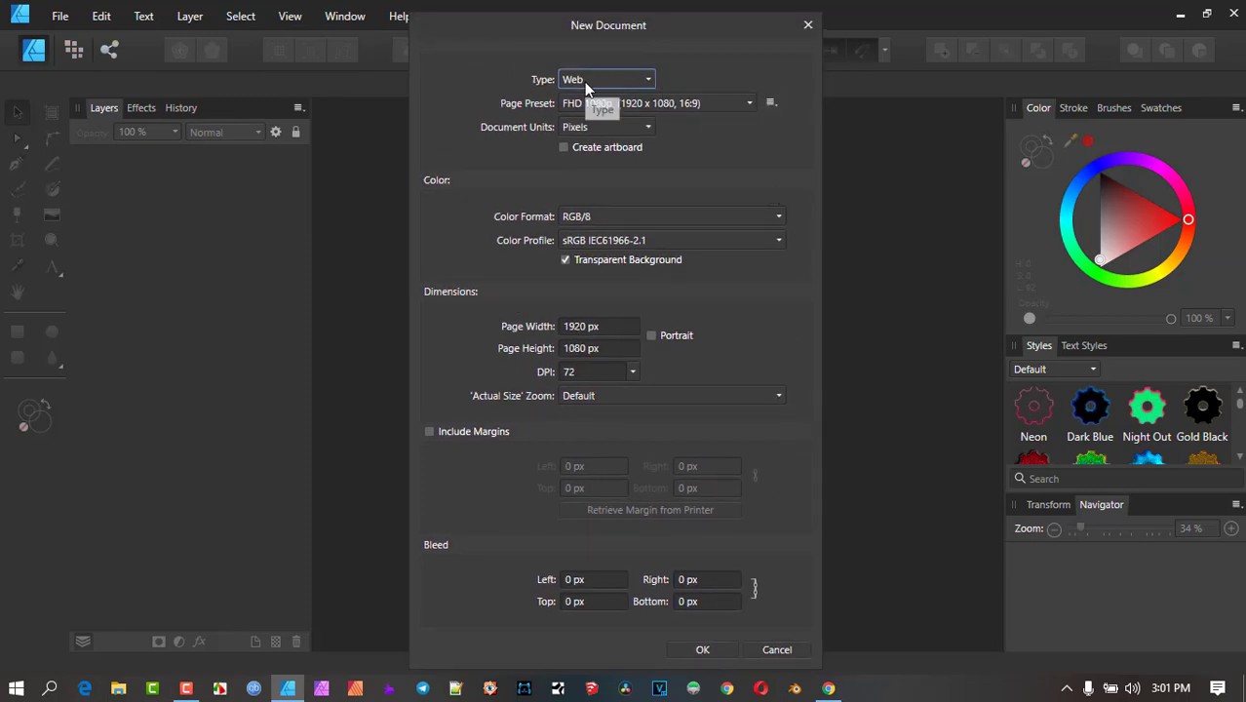
# - Try the Print, Photo and Presets document types, and set the document type to Web
pyautogui.click(643, 79)
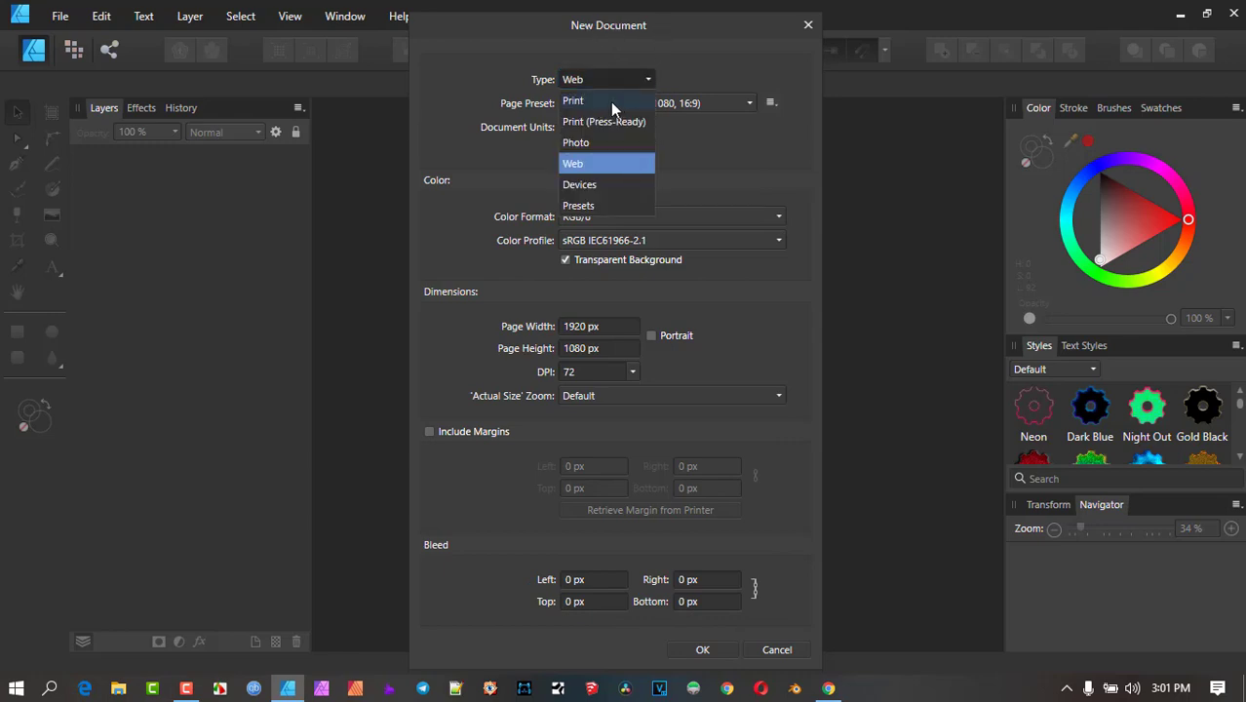
pyautogui.click(603, 101)
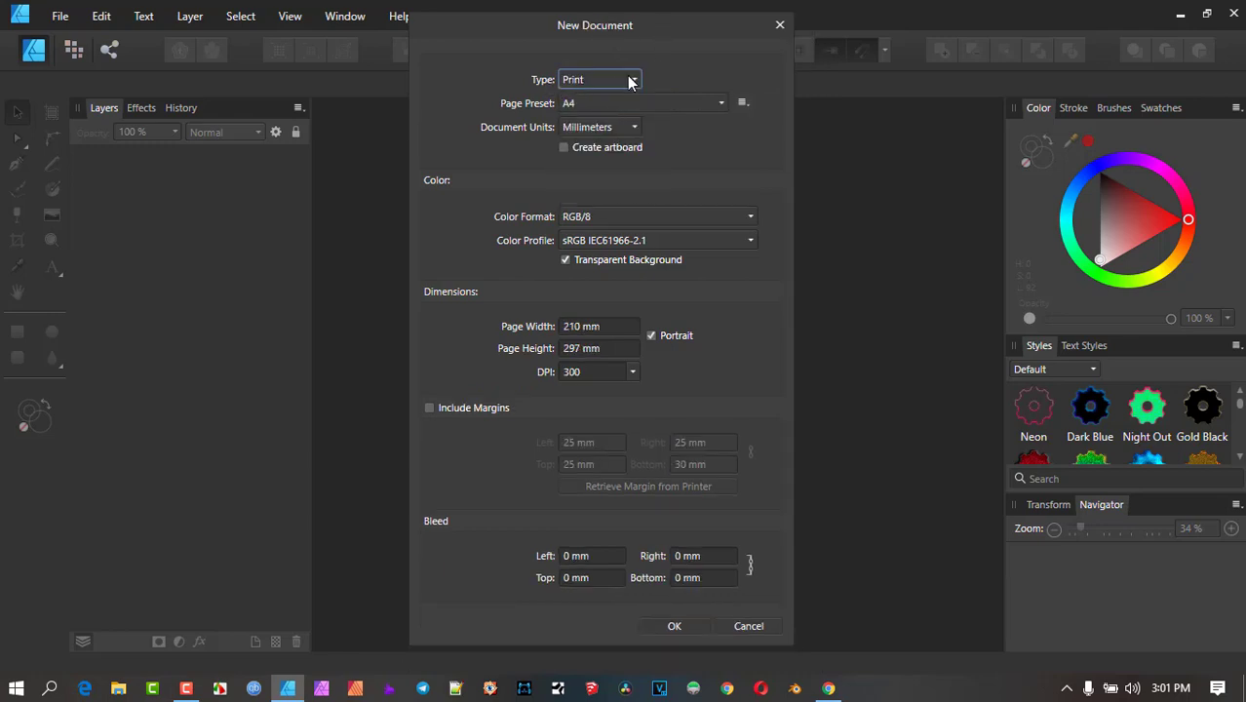
pyautogui.click(630, 81)
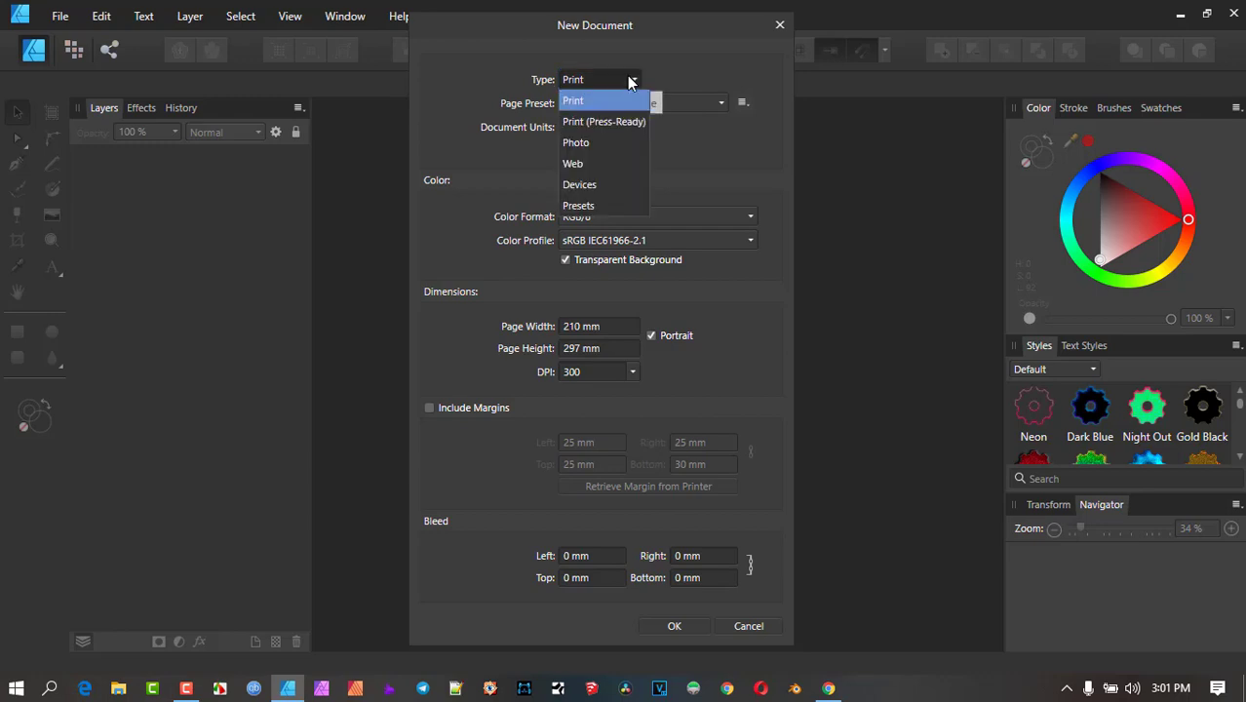
pyautogui.click(598, 142)
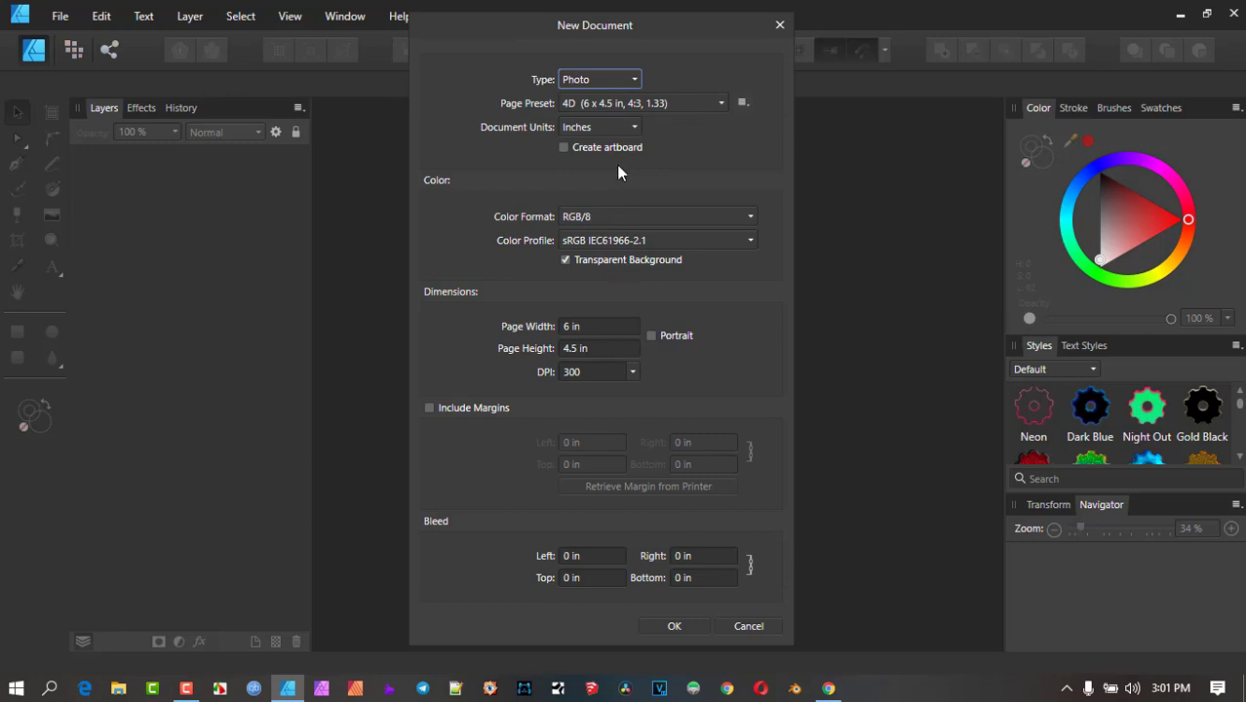
pyautogui.click(630, 79)
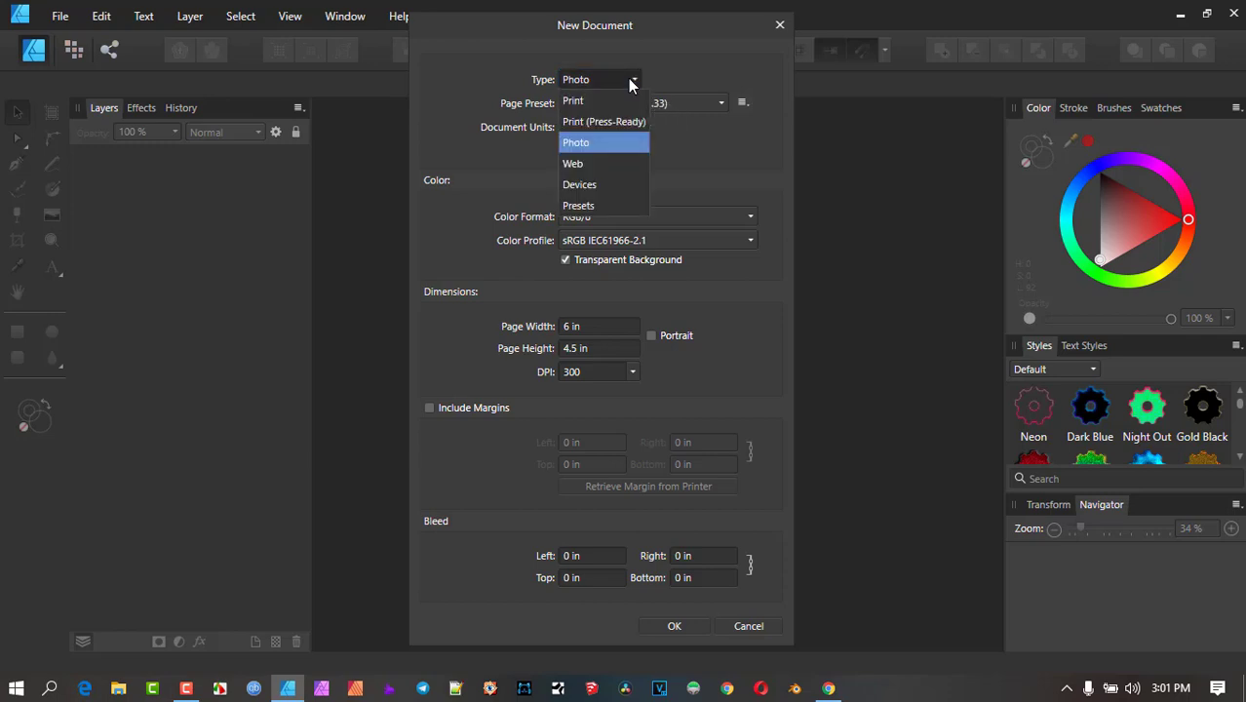
pyautogui.click(611, 206)
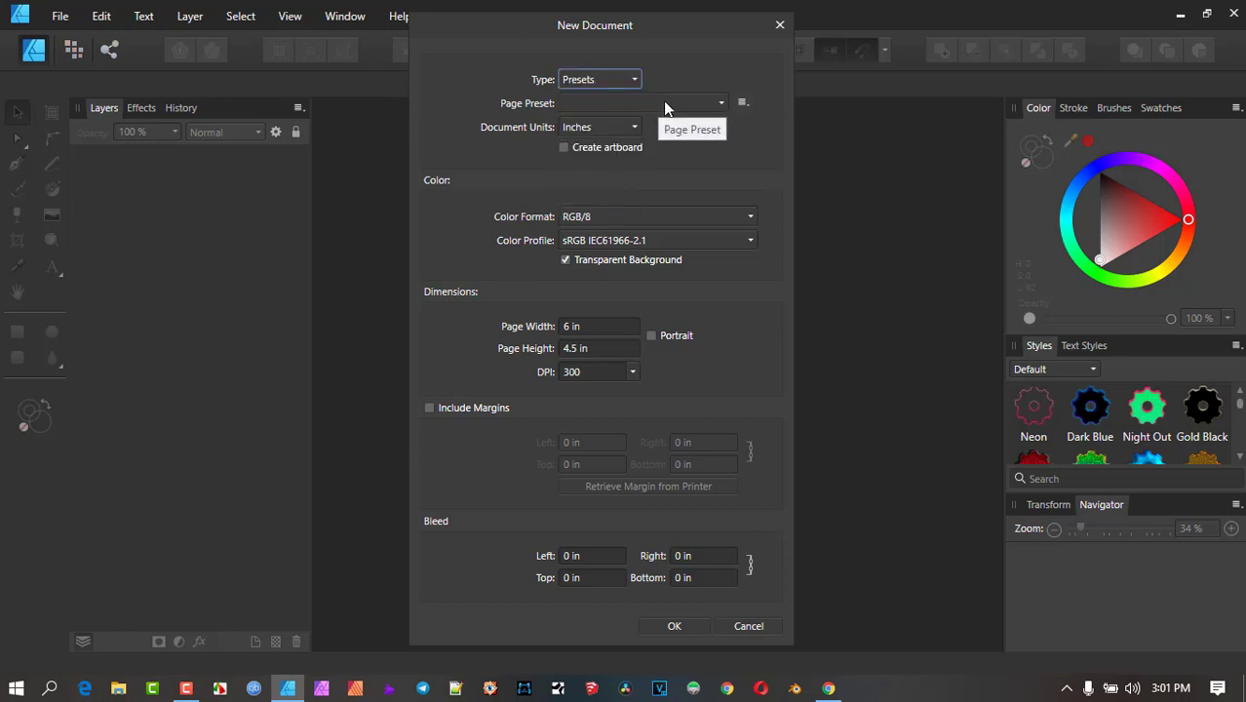
pyautogui.click(629, 82)
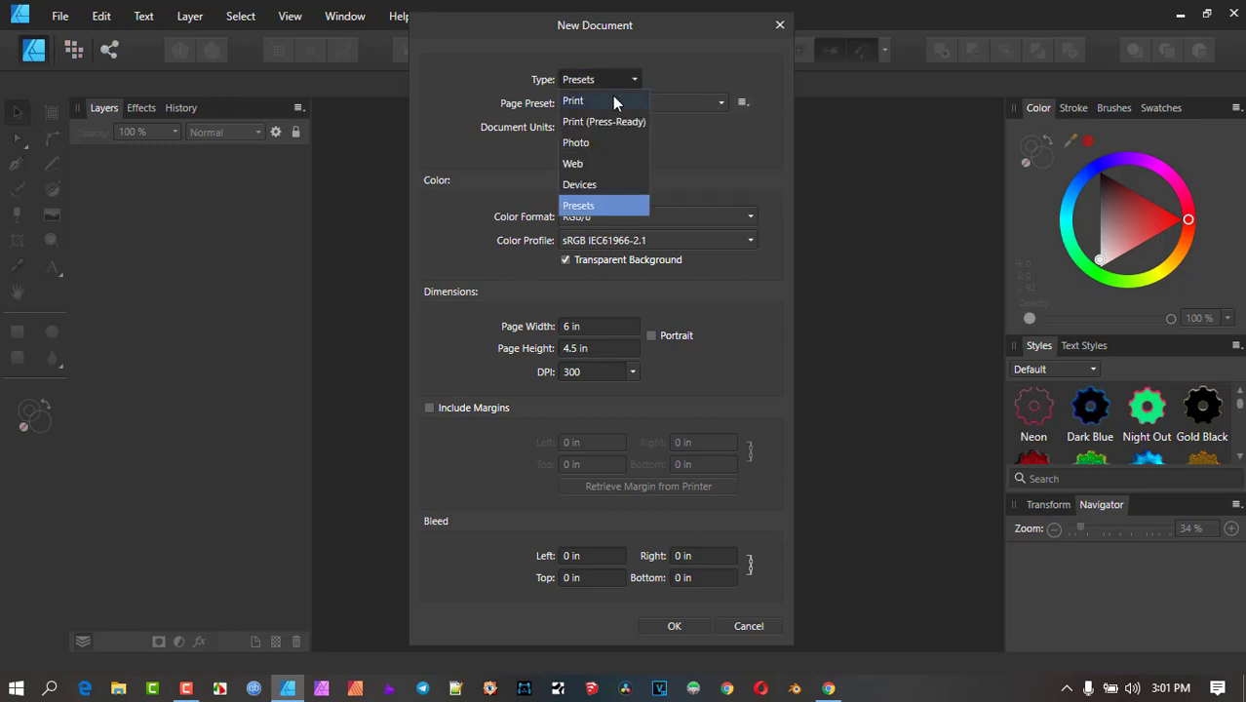
pyautogui.click(608, 165)
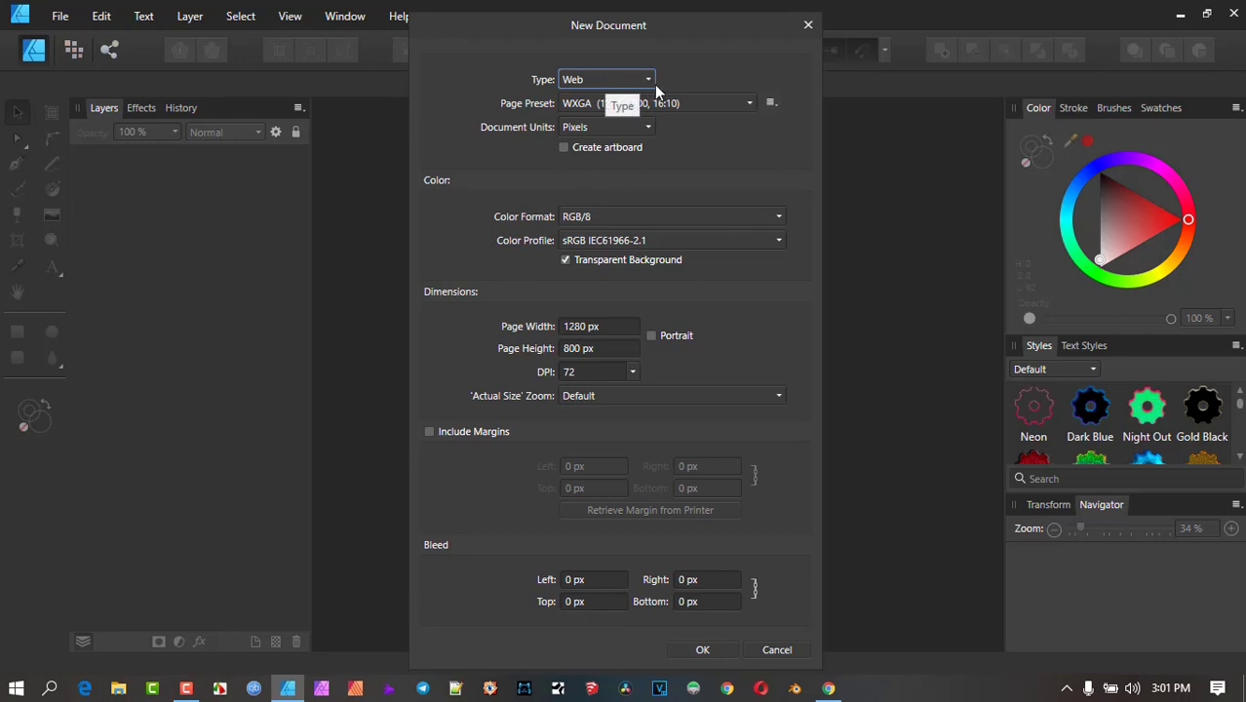
# - Review the page preset and document unit options, keeping WXGA (1280 x 800, 16:10) and Pixels
pyautogui.click(704, 99)
pyautogui.click(704, 97)
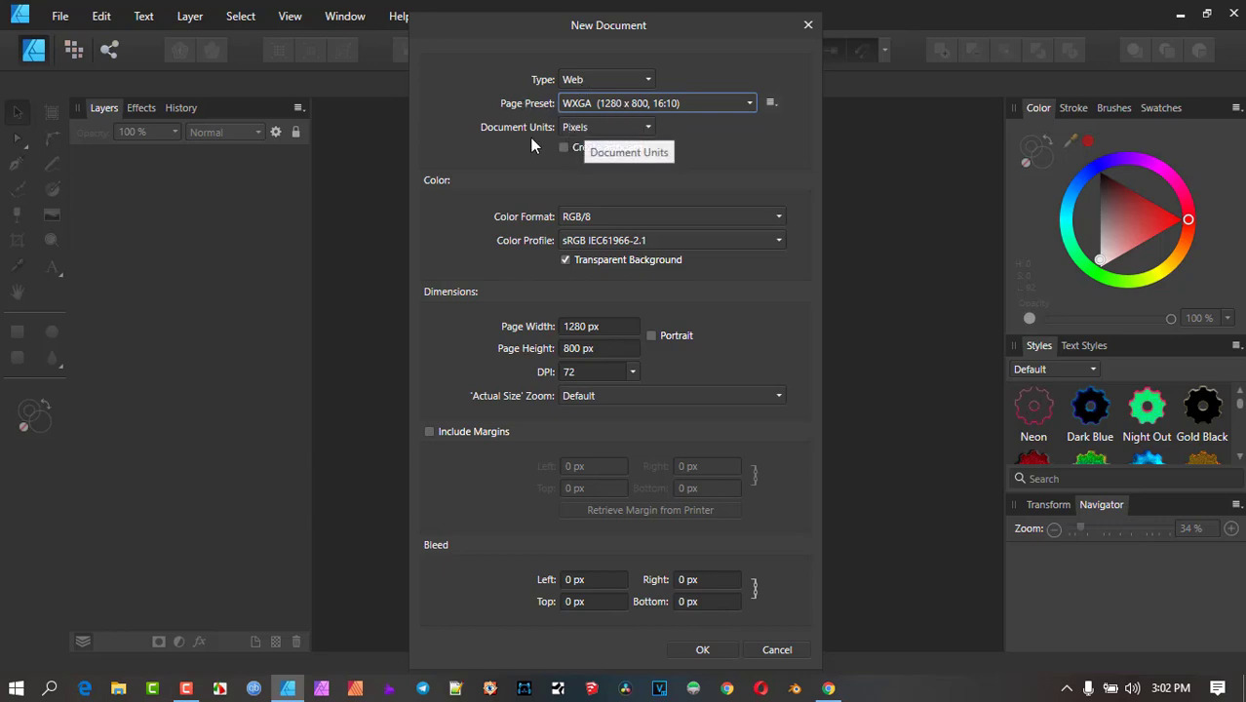
pyautogui.click(619, 130)
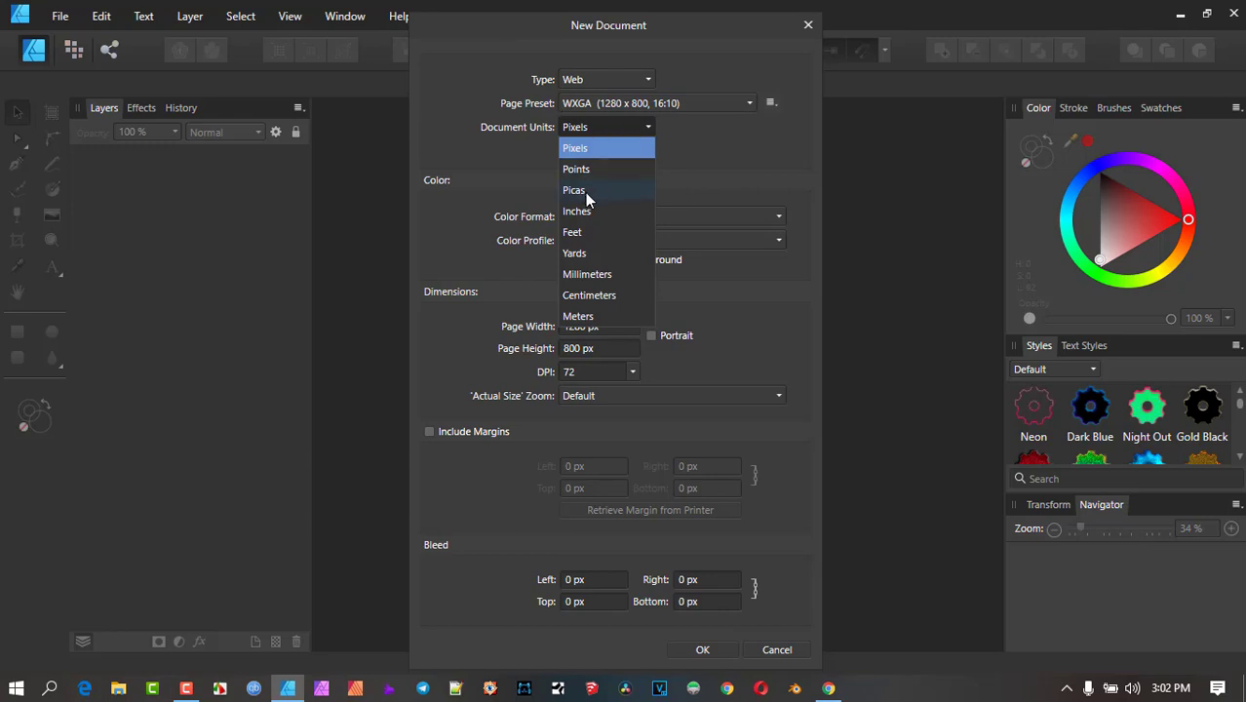
pyautogui.click(709, 153)
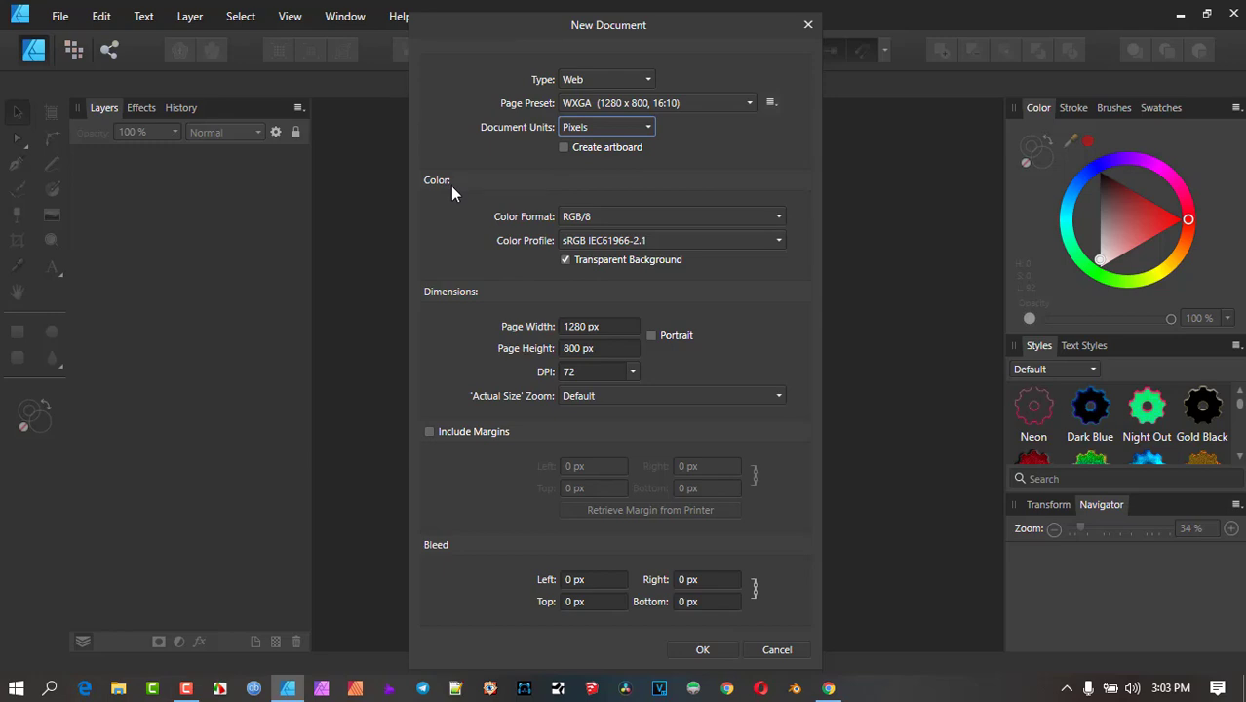
# - Create the 1280 x 800 px document with the sRGB IEC61966-2.1 color profile and Transparent Background enabled
pyautogui.click(618, 239)
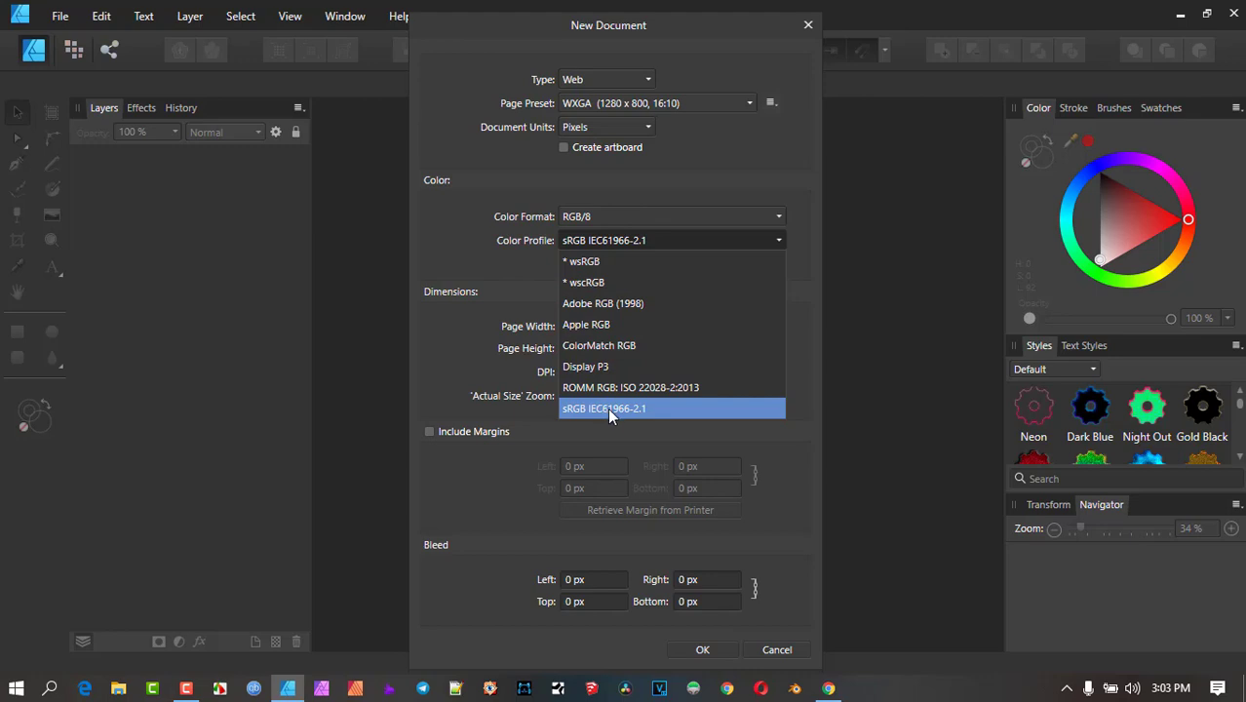
pyautogui.click(640, 408)
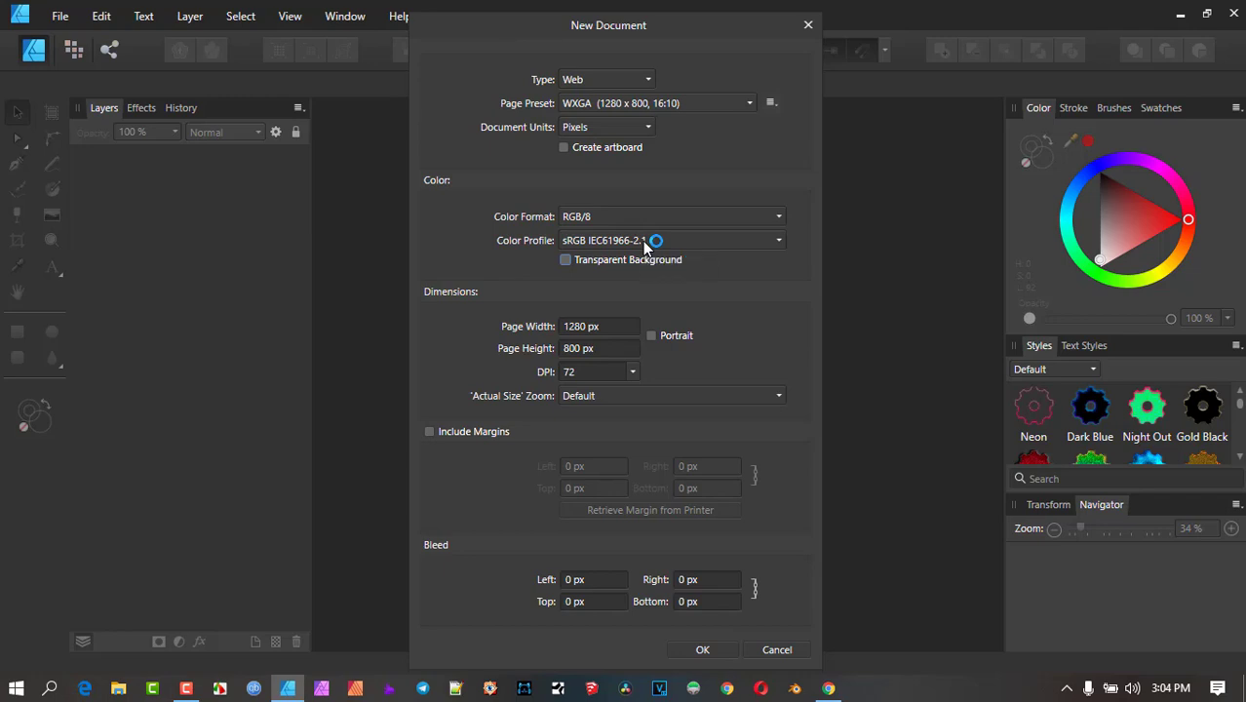
pyautogui.click(565, 260)
pyautogui.click(696, 647)
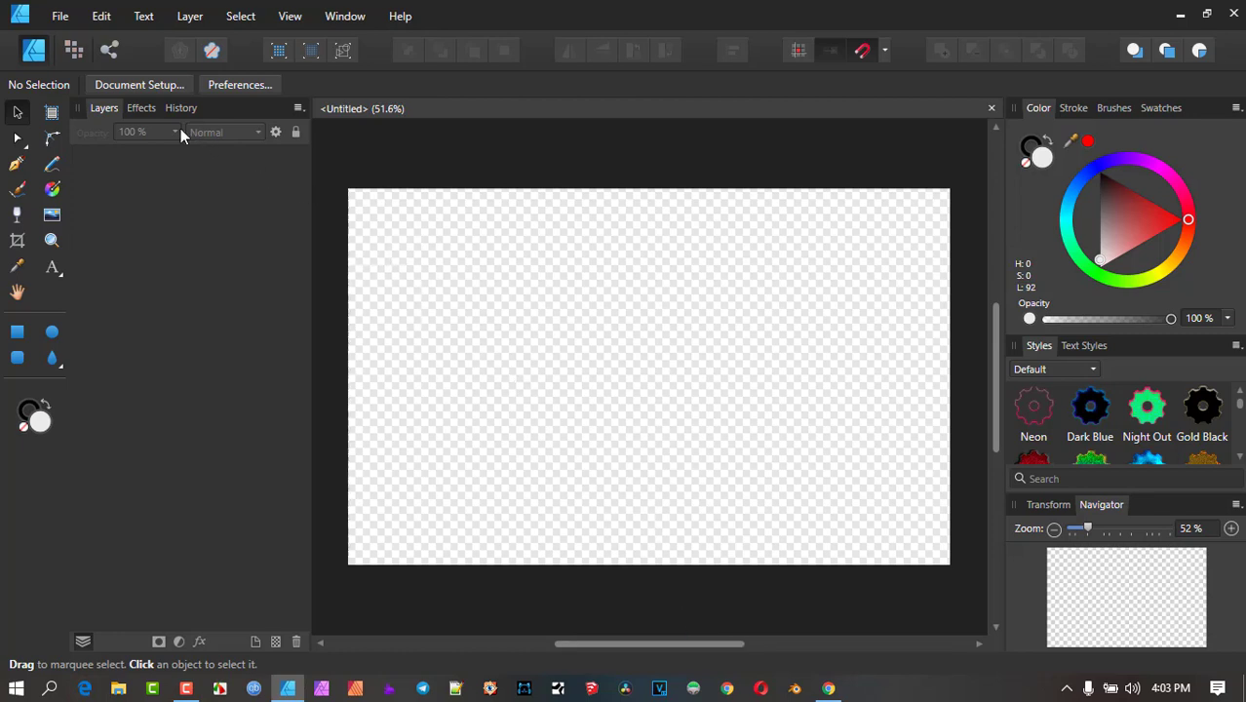
# - Close the blank untitled 1280 x 800 document
pyautogui.click(55, 18)
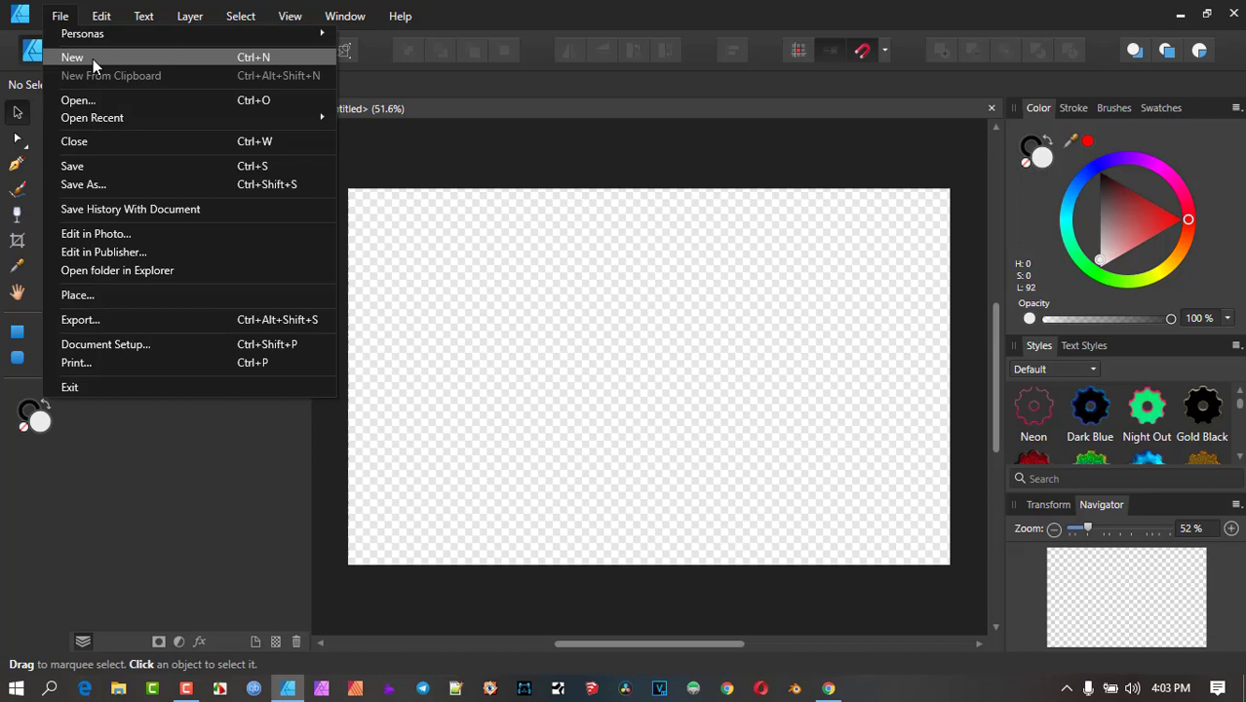
pyautogui.click(664, 14)
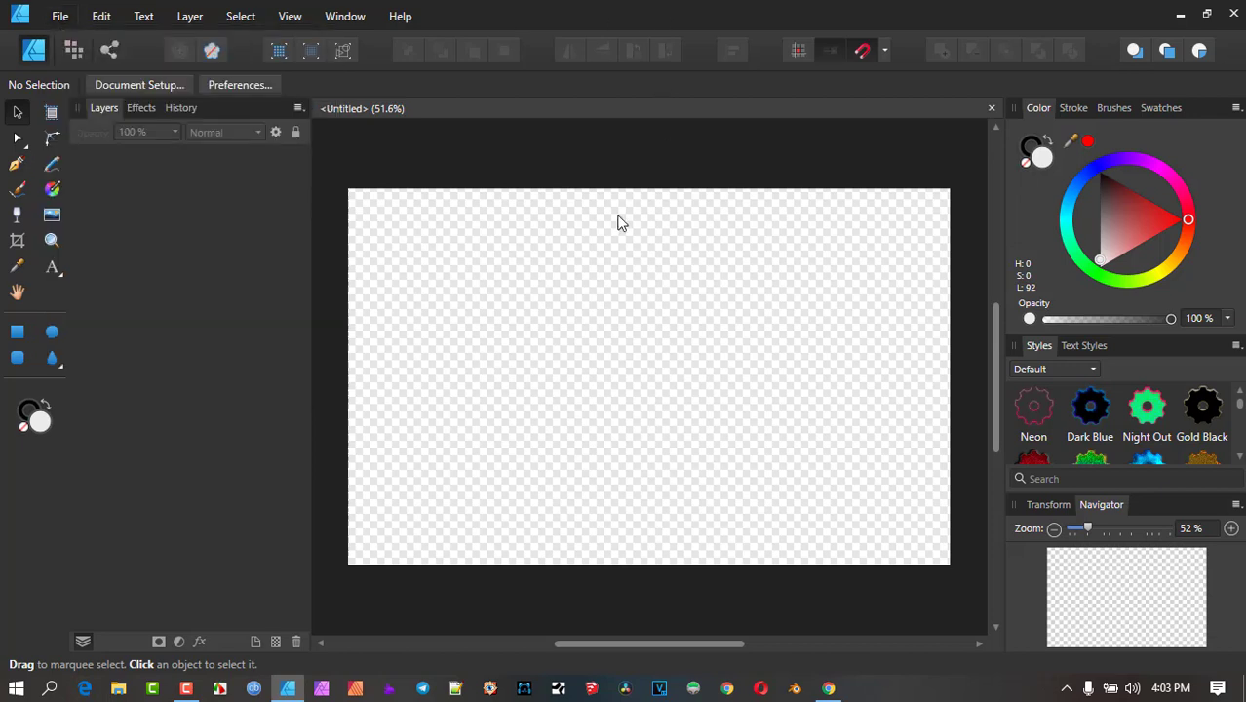
pyautogui.click(991, 109)
# - Create a new 1280 x 800 px Web document with a 20 px bleed on all four sides
pyautogui.click(57, 16)
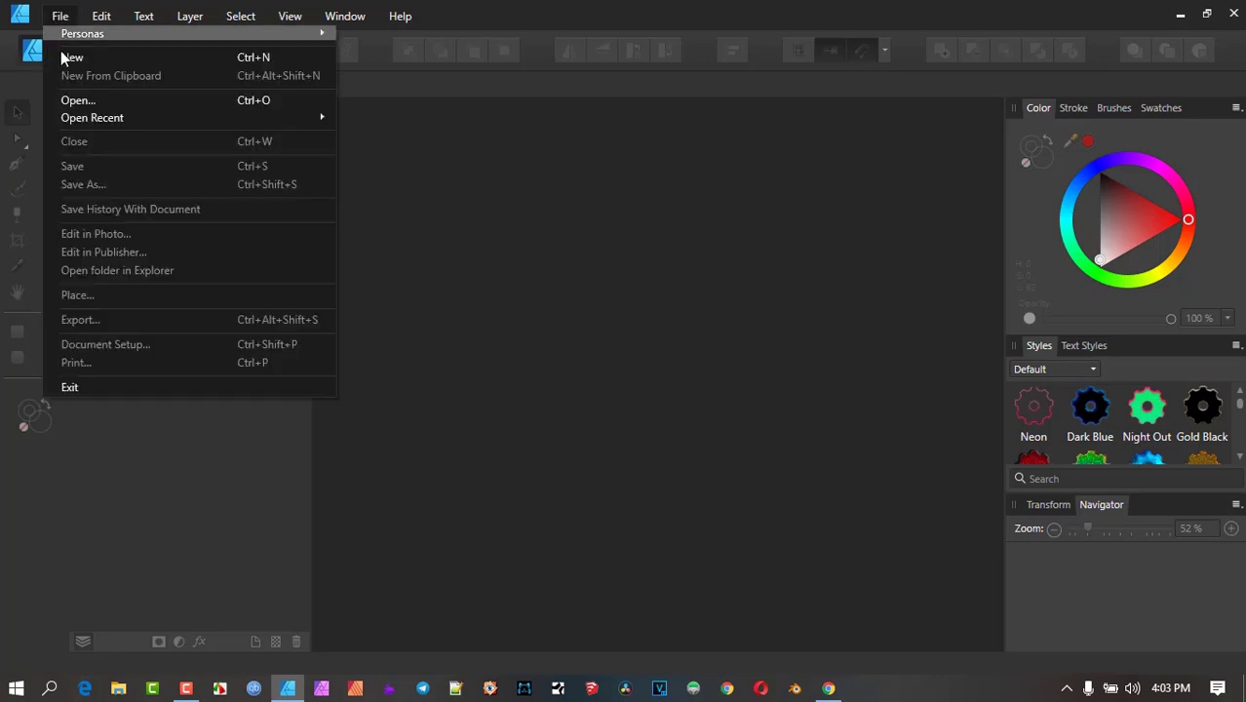
pyautogui.click(66, 58)
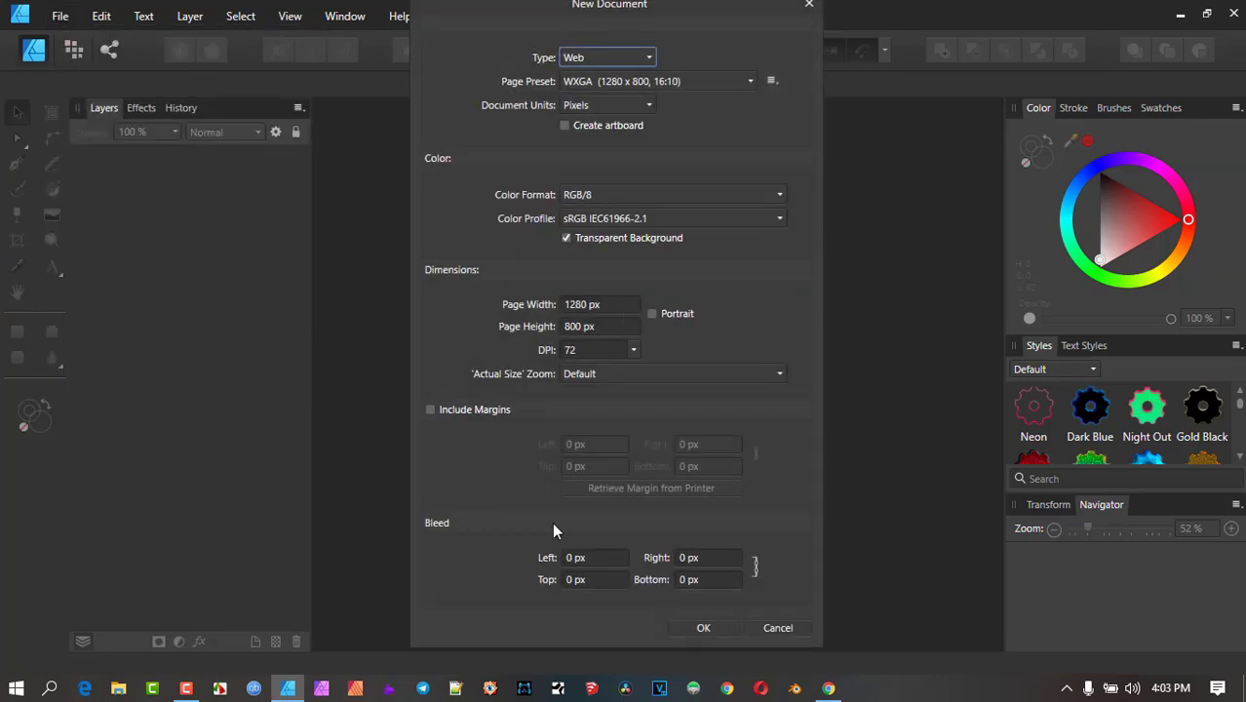
pyautogui.click(594, 558)
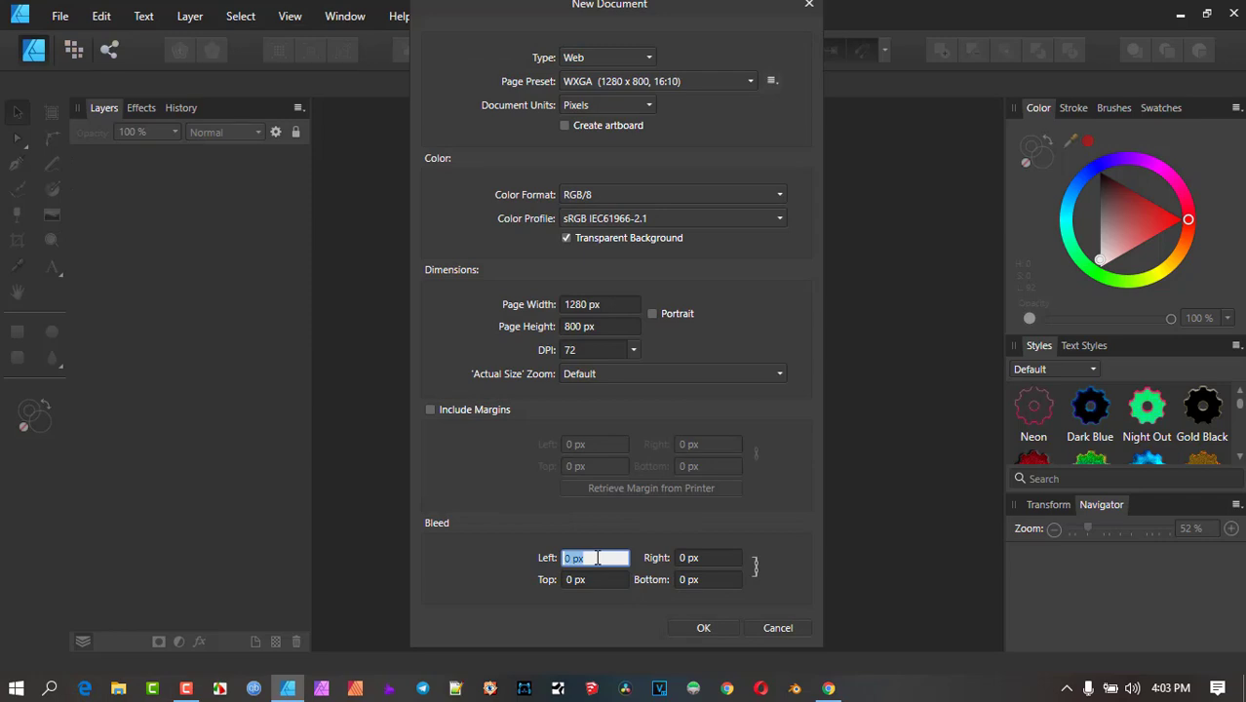
pyautogui.write('20')
pyautogui.press('Tab')
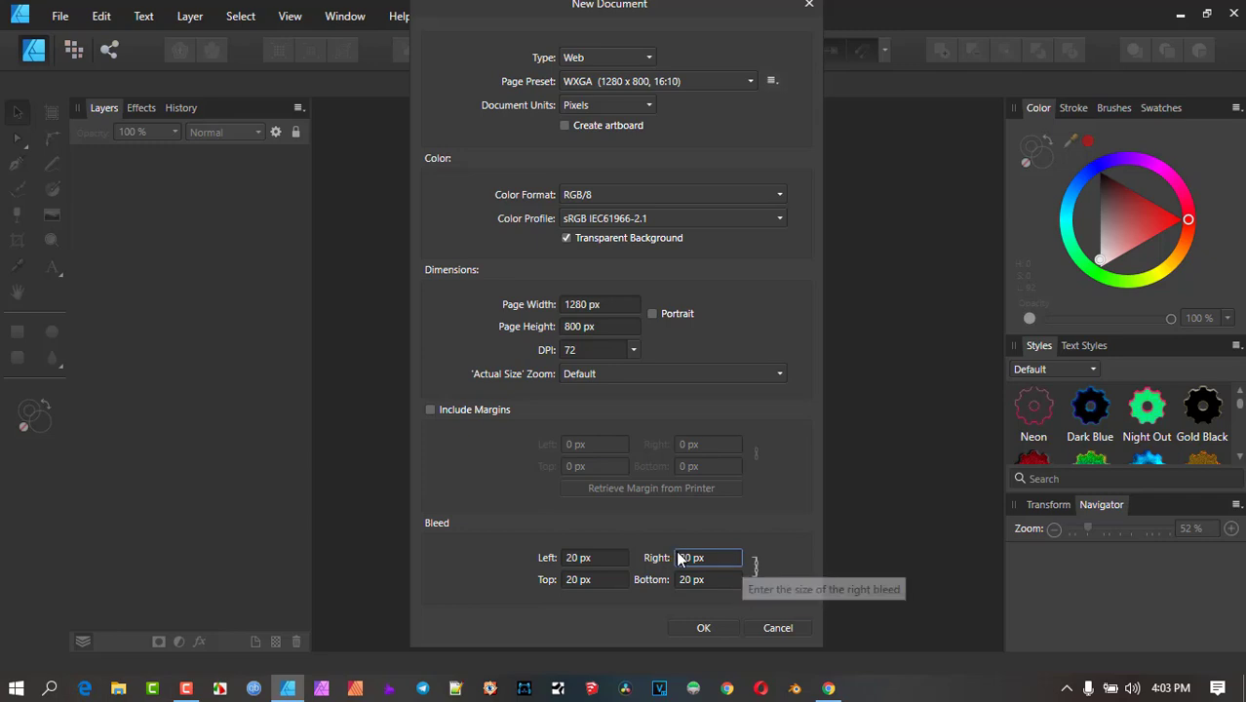
pyautogui.click(714, 629)
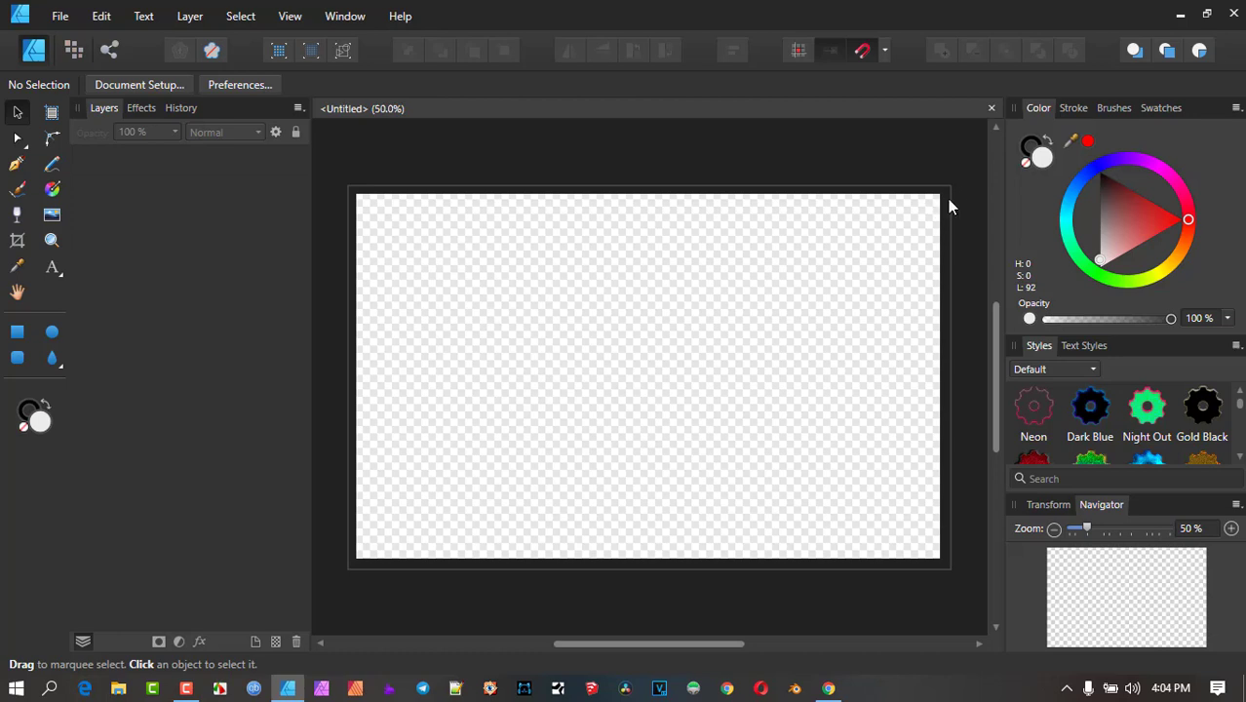
# - Draw a full-width rectangle over the upper third of the page and fill it with orange (H 18, S 100, L 50)
pyautogui.click(17, 333)
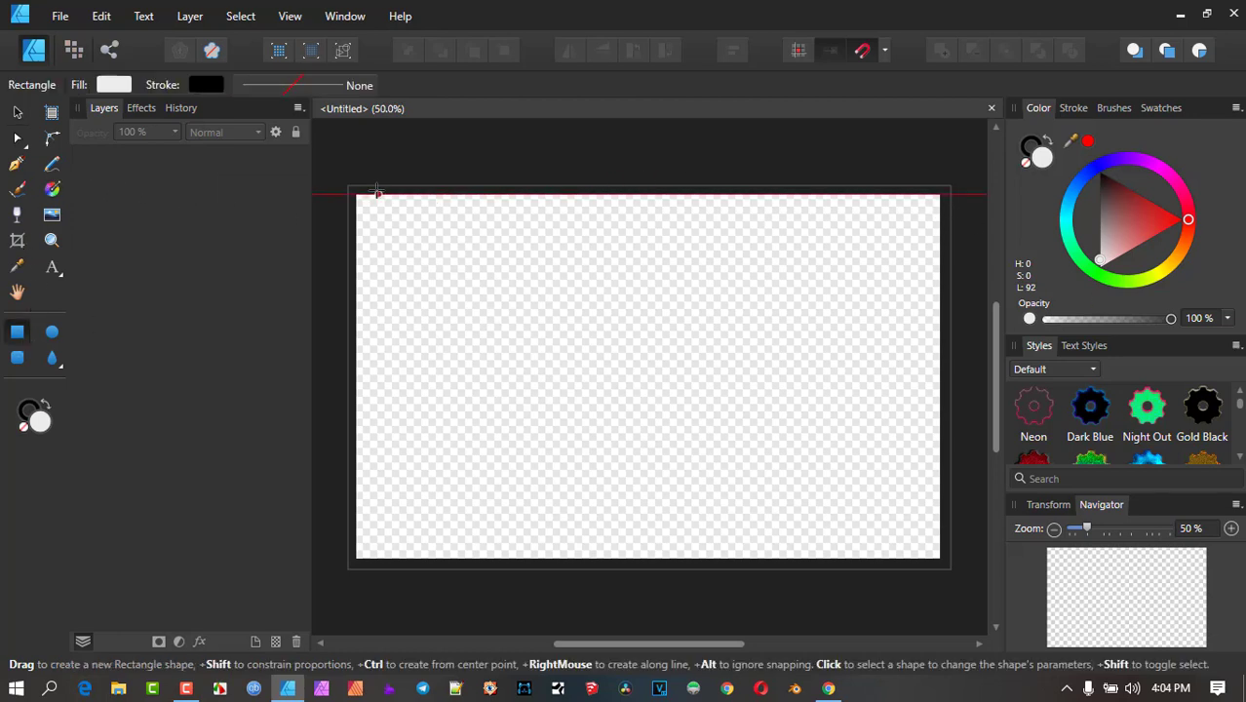
pyautogui.moveTo(357, 195); pyautogui.dragTo(942, 314)
pyautogui.click(1185, 239)
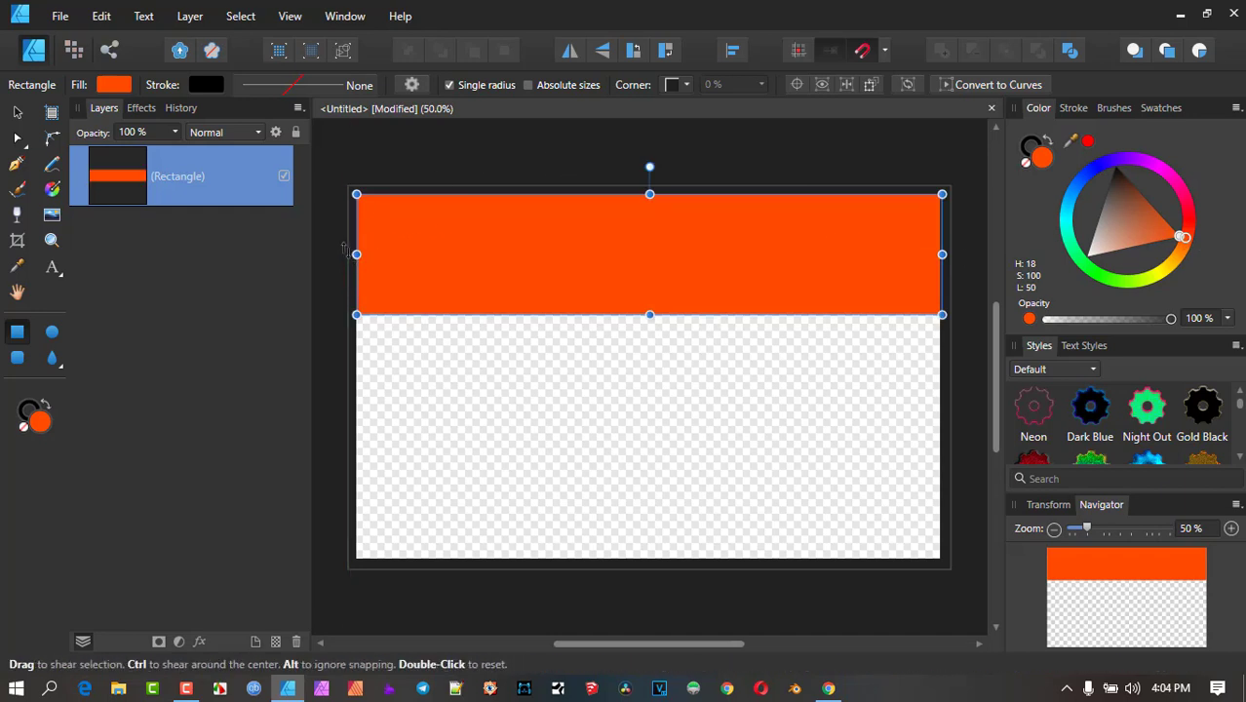
# - Extend the orange rectangle's left, top and right edges out to the bleed line
pyautogui.moveTo(357, 254); pyautogui.dragTo(348, 254)
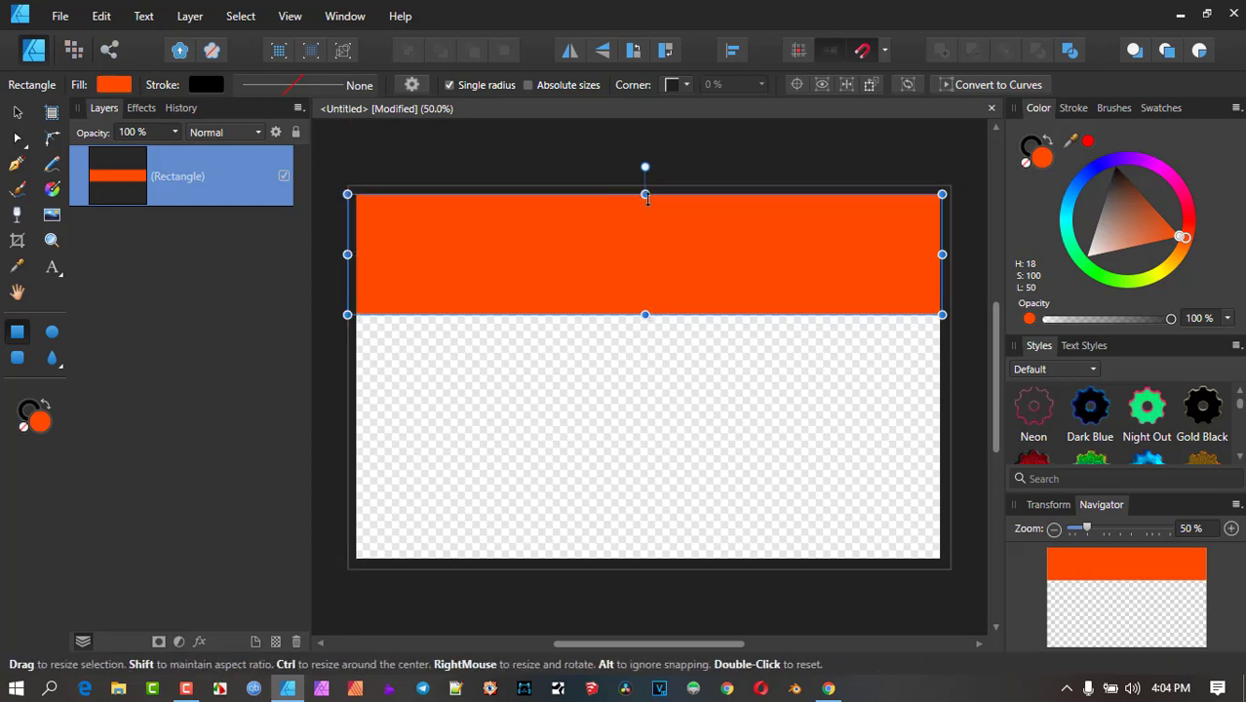
pyautogui.moveTo(646, 194); pyautogui.dragTo(646, 185)
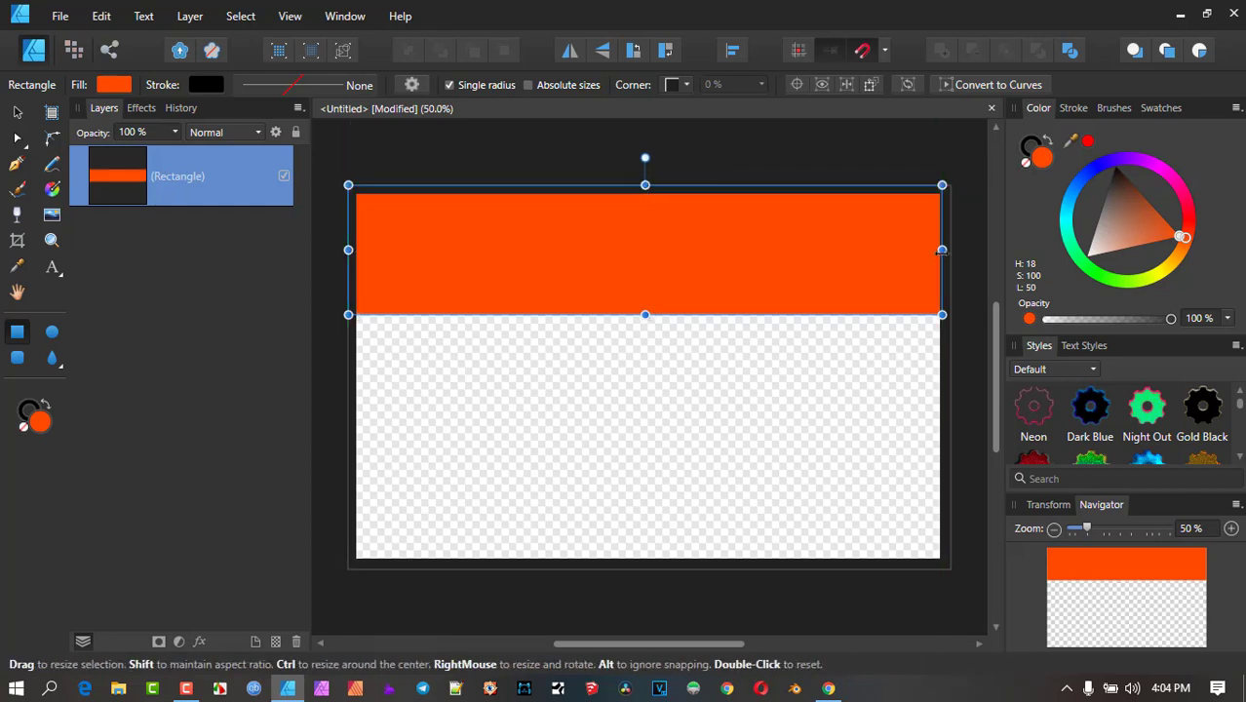
pyautogui.moveTo(942, 250); pyautogui.dragTo(951, 251)
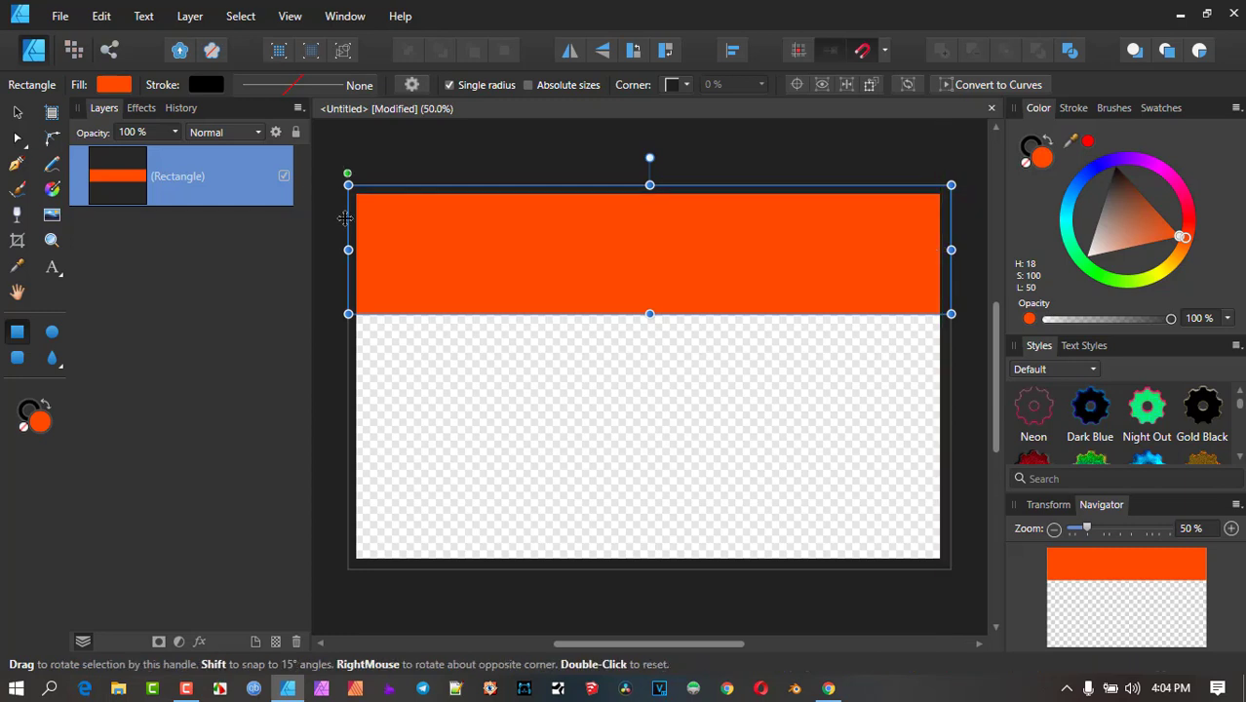
# - Pull the orange rectangle's left and right edges back in to the page edges
pyautogui.moveTo(348, 250); pyautogui.dragTo(356, 249)
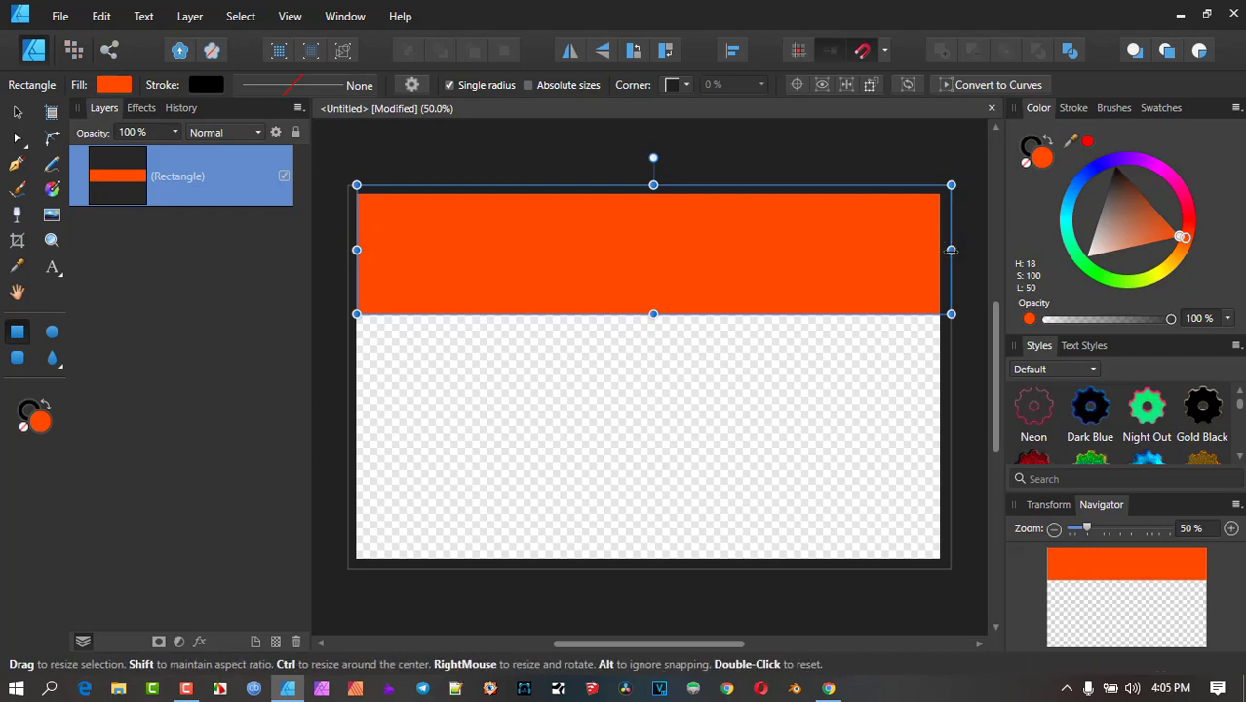
pyautogui.moveTo(951, 249); pyautogui.dragTo(936, 250)
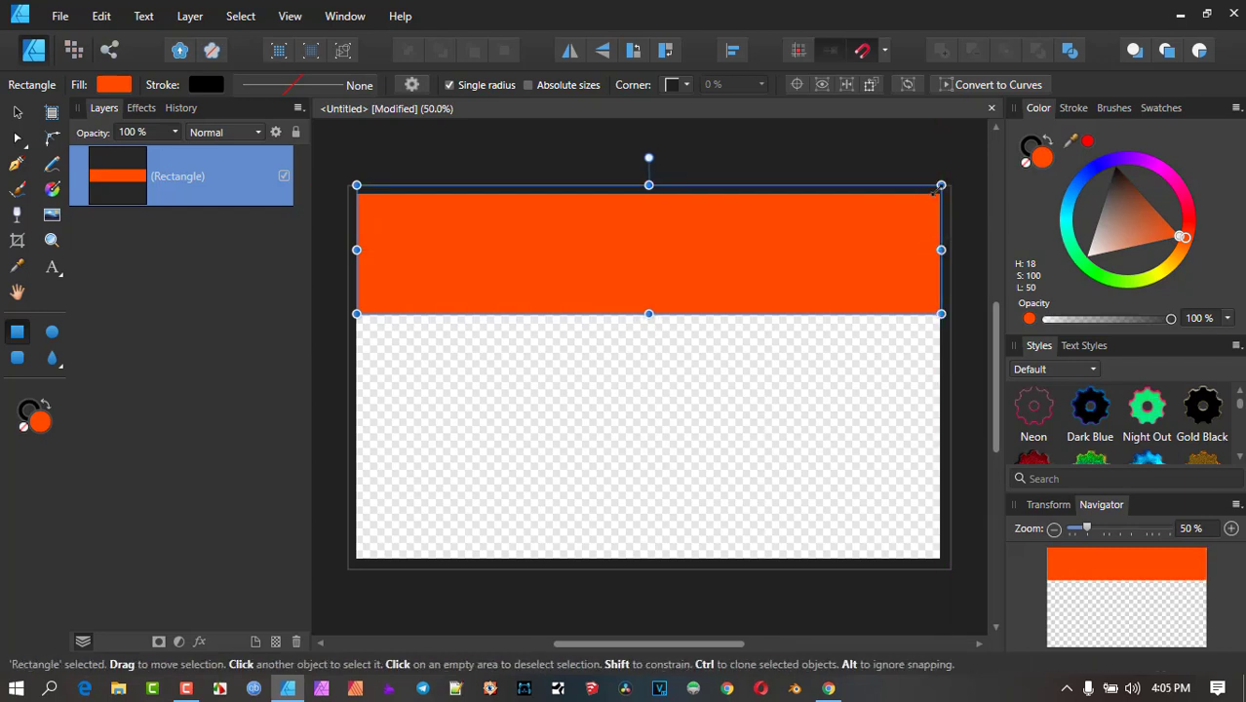
pyautogui.moveTo(941, 249); pyautogui.dragTo(938, 251)
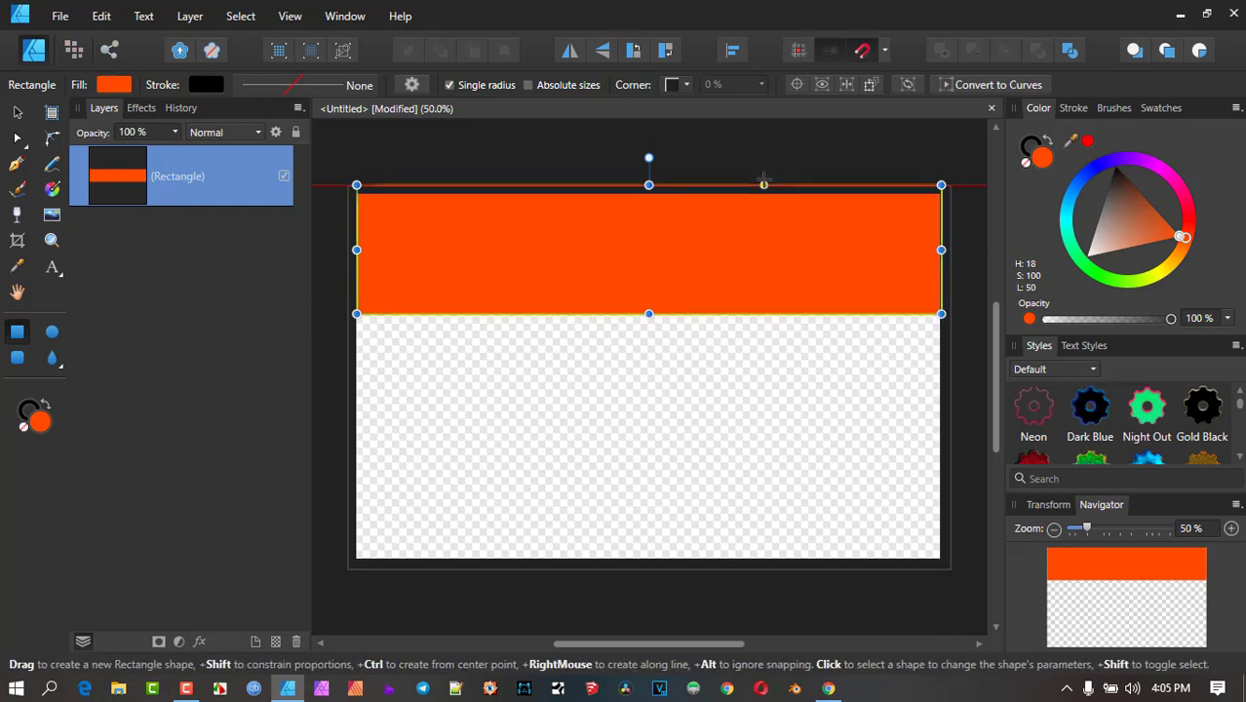
# - Delete the orange rectangle and close the bleed document without saving it
pyautogui.click(17, 112)
pyautogui.press('Delete')
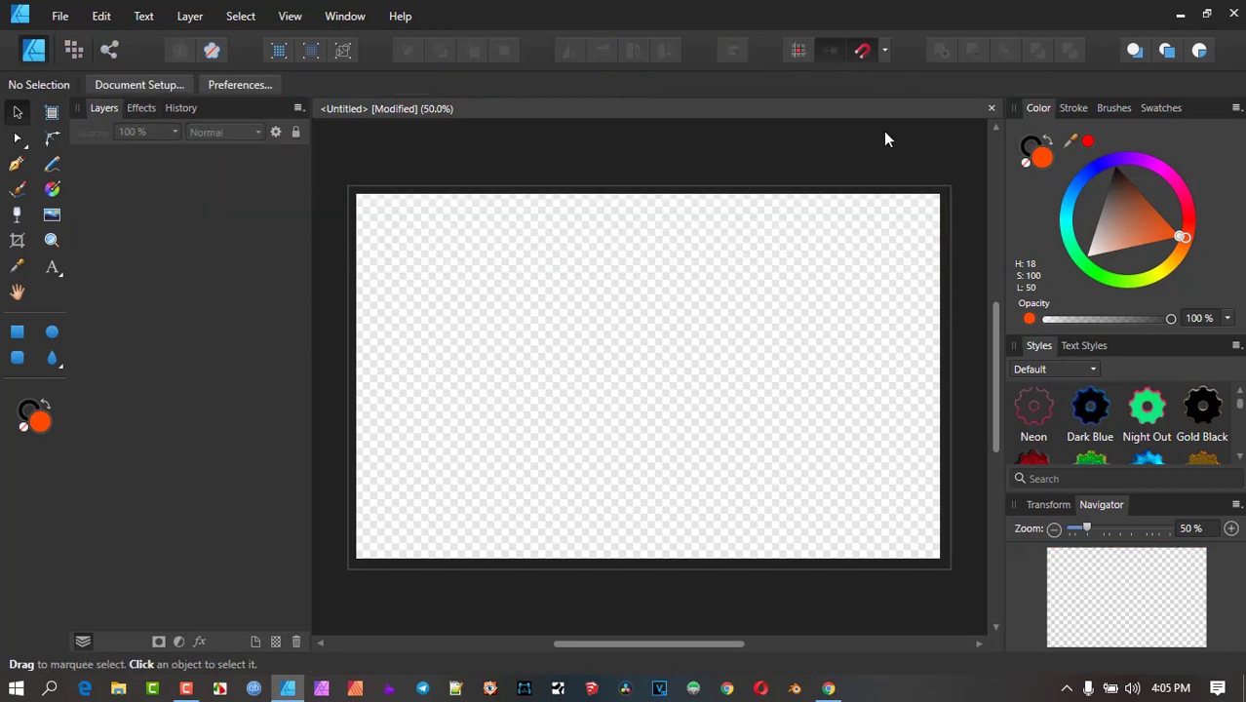
pyautogui.hotkey('ctrl', 'w')
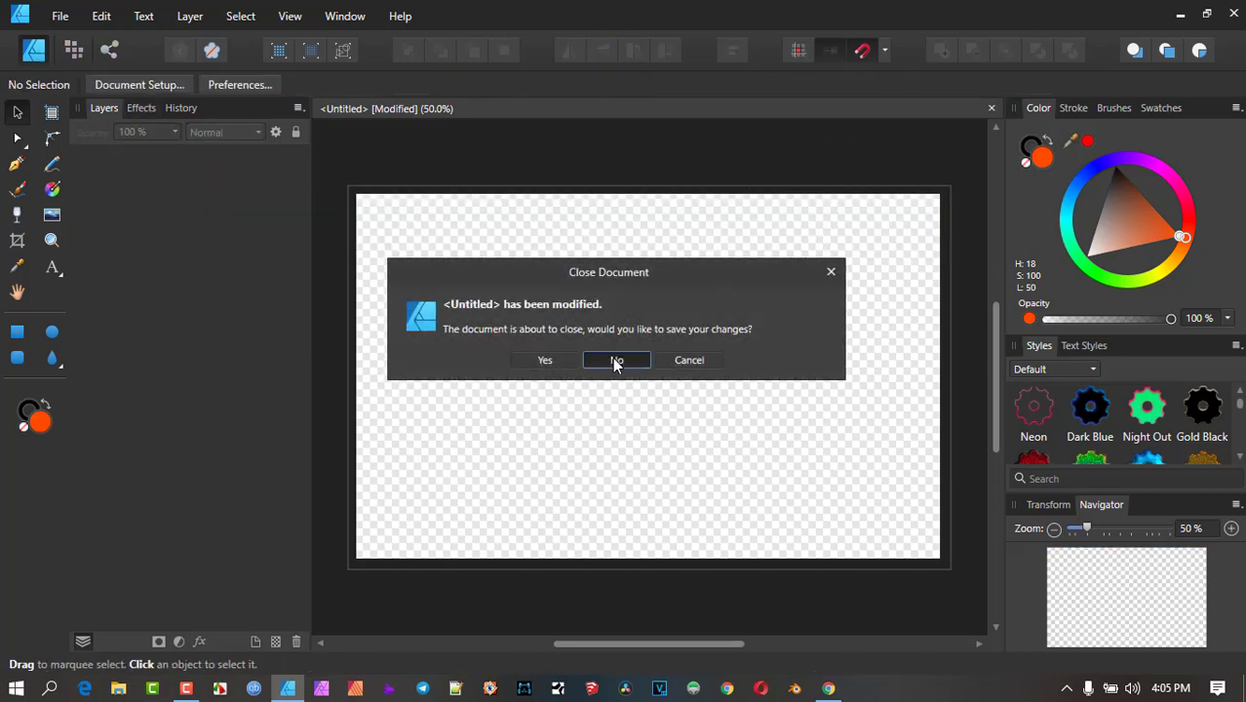
pyautogui.click(614, 360)
# - Create a new 1280 x 800 px Web document with the WXGA preset, a transparent background and 0 px bleed
pyautogui.click(61, 15)
pyautogui.click(62, 56)
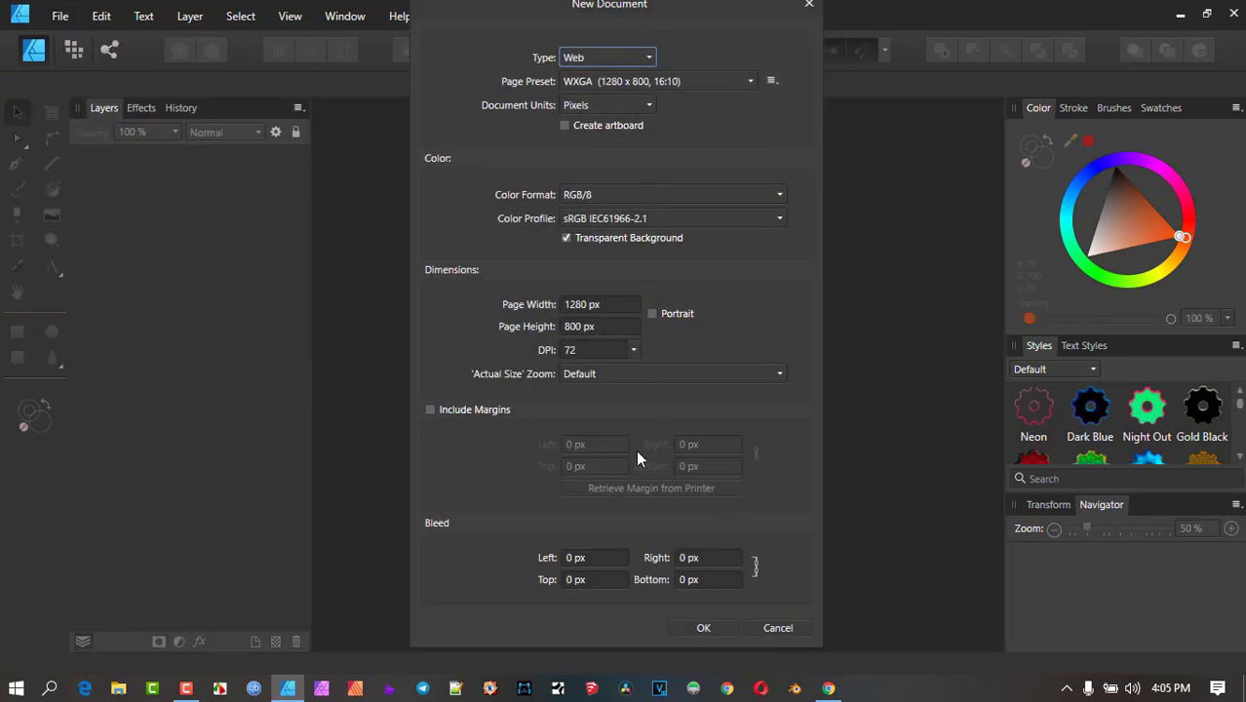
pyautogui.click(704, 630)
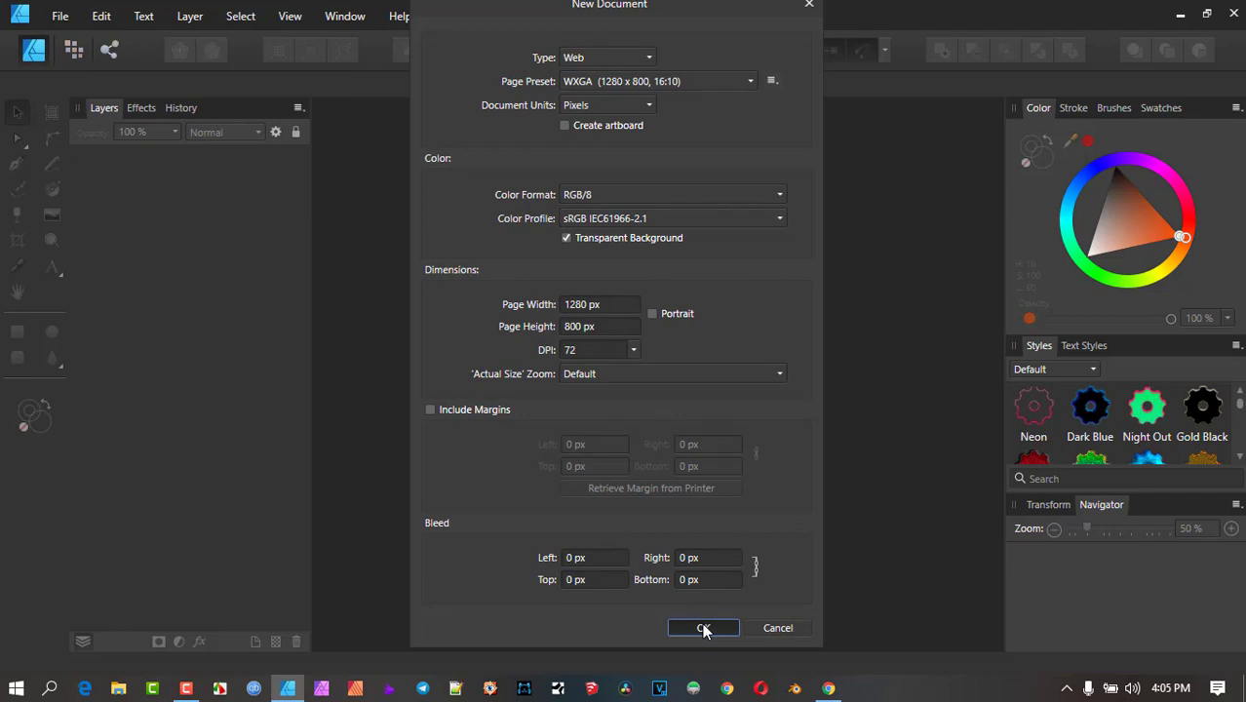
pyautogui.click(704, 630)
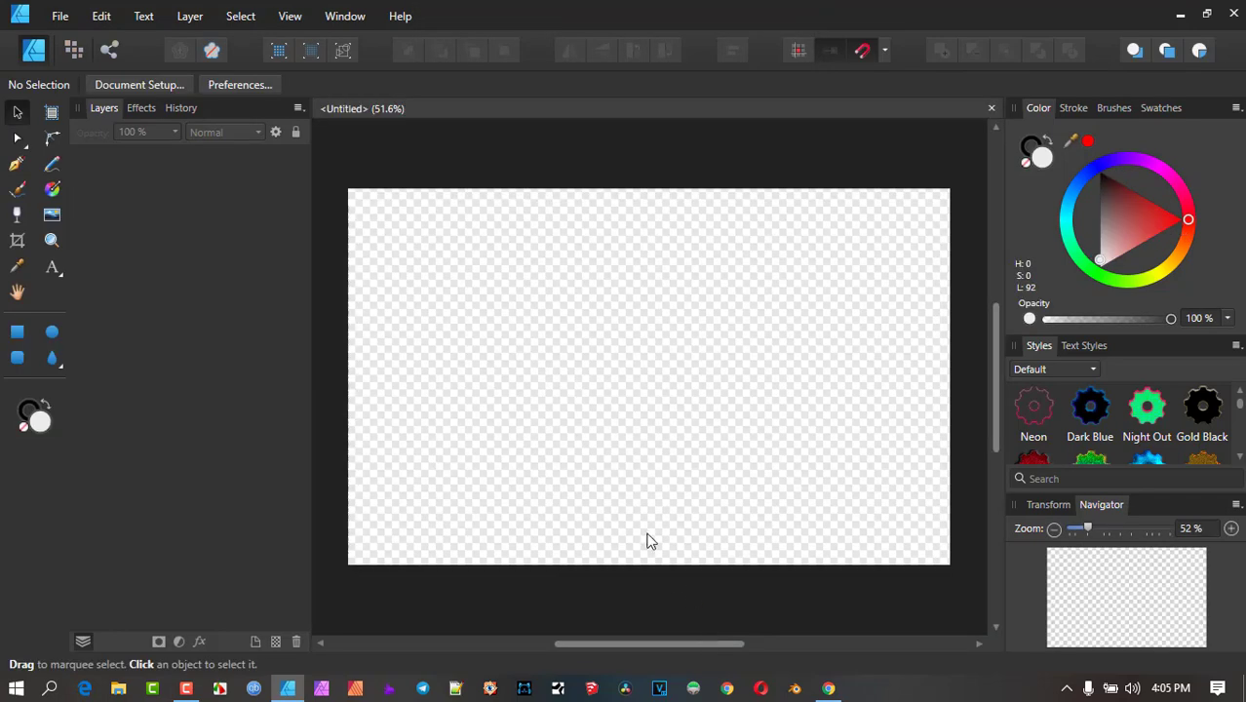
pyautogui.click(60, 15)
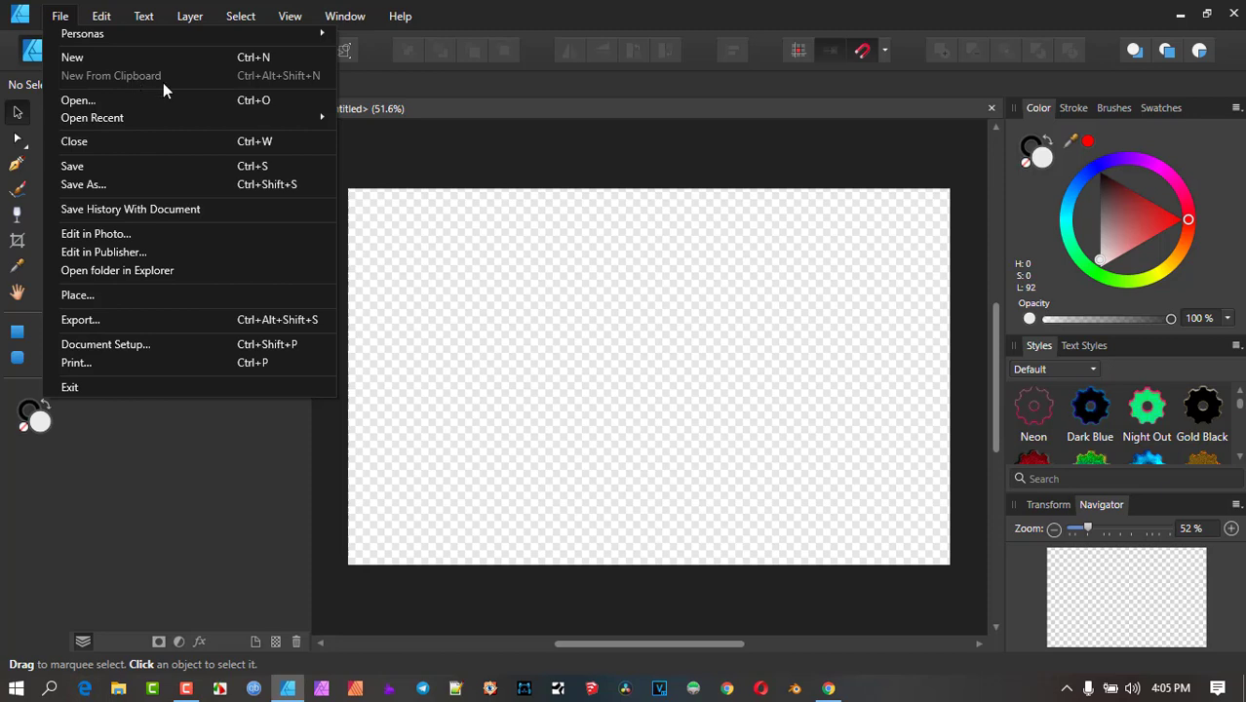
pyautogui.click(610, 433)
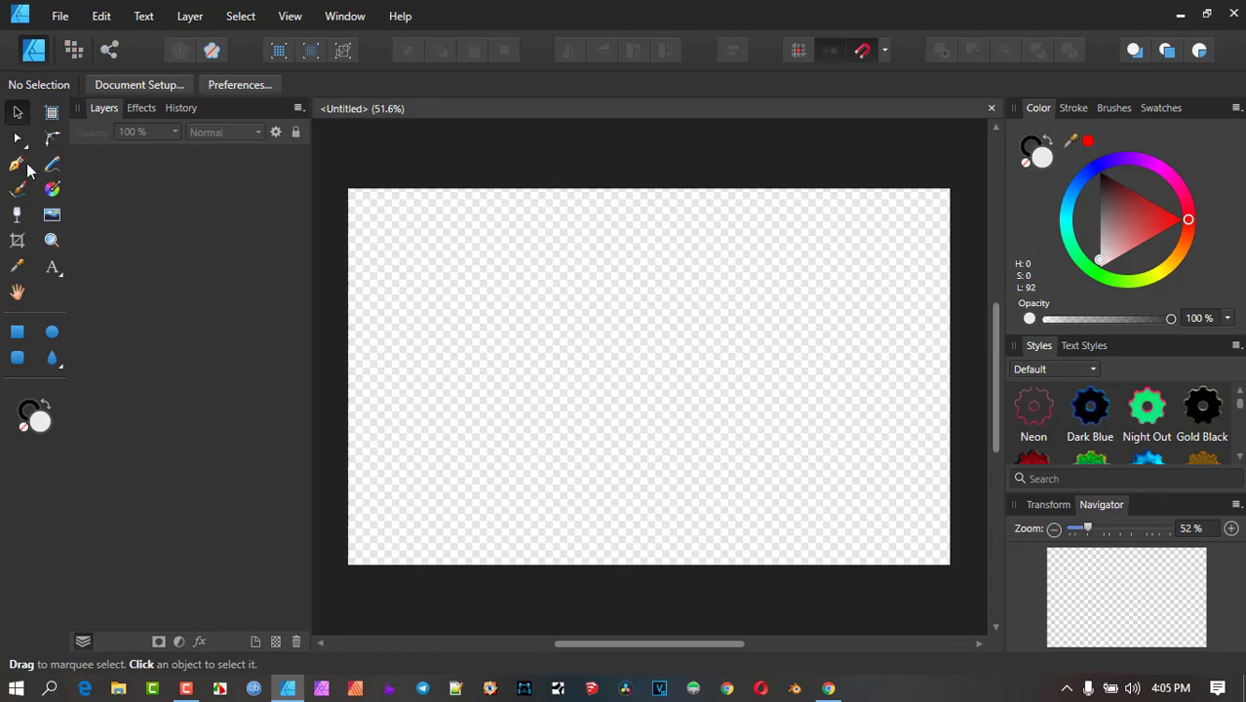
# - Place the image 179.jpg as a square logo on the left part of the page
pyautogui.click(52, 215)
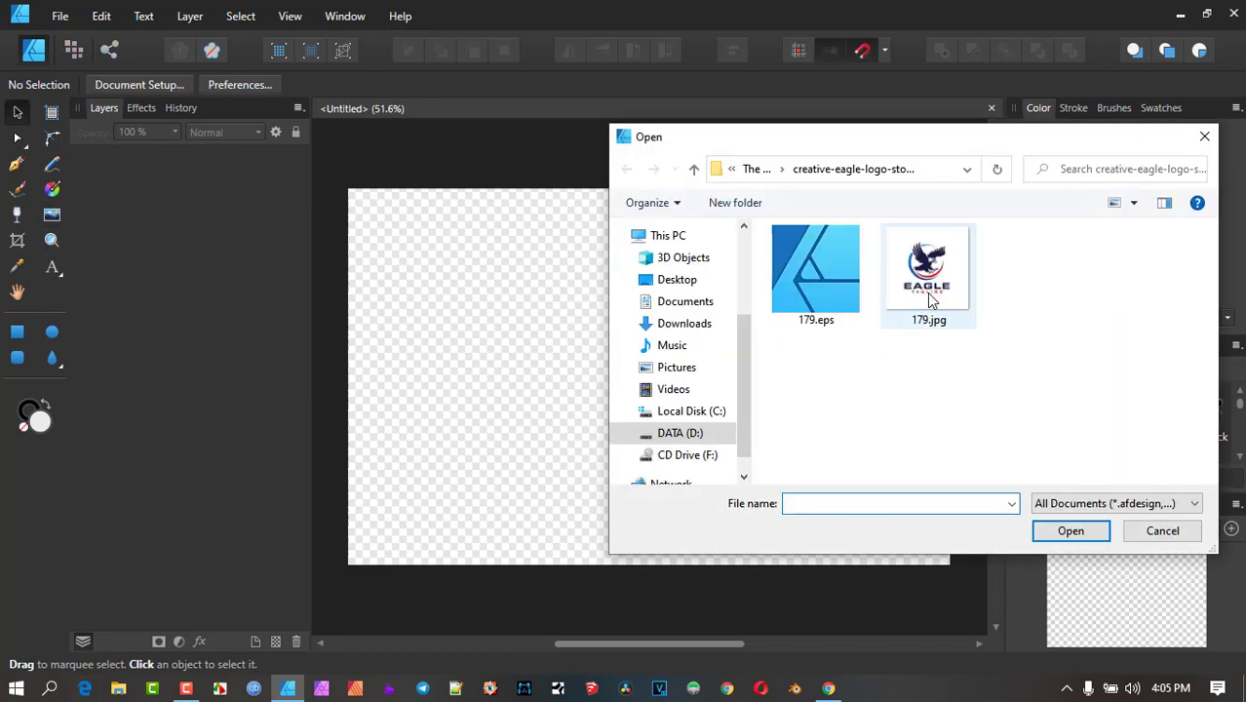
pyautogui.click(924, 283)
pyautogui.click(1070, 530)
pyautogui.moveTo(417, 261); pyautogui.dragTo(548, 440)
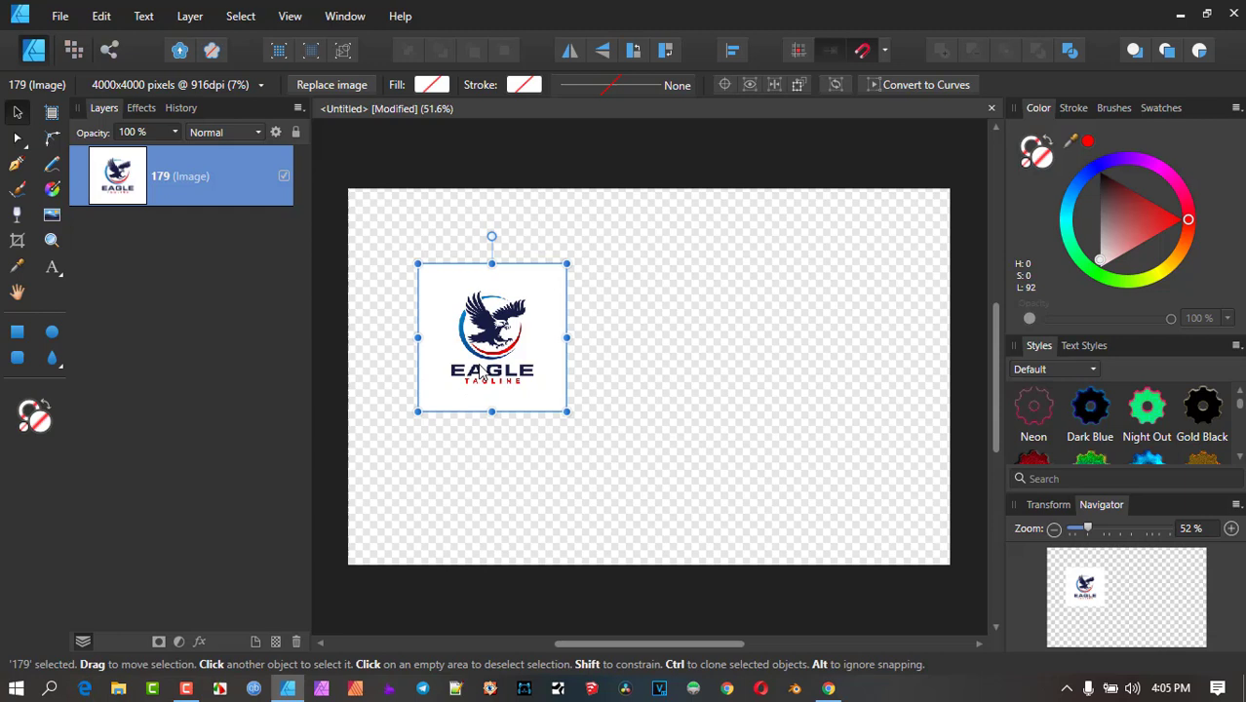
# - Duplicate the eagle logo to the right of the original and shrink the copy to about half size
pyautogui.moveTo(480, 374); pyautogui.dragTo(674, 367)
pyautogui.moveTo(771, 411)
pyautogui.mouseDown()
pyautogui.moveTo(698, 337)
pyautogui.moveTo(668, 366)
pyautogui.moveTo(659, 346)
pyautogui.mouseUp()
pyautogui.click(541, 310)
pyautogui.click(653, 314)
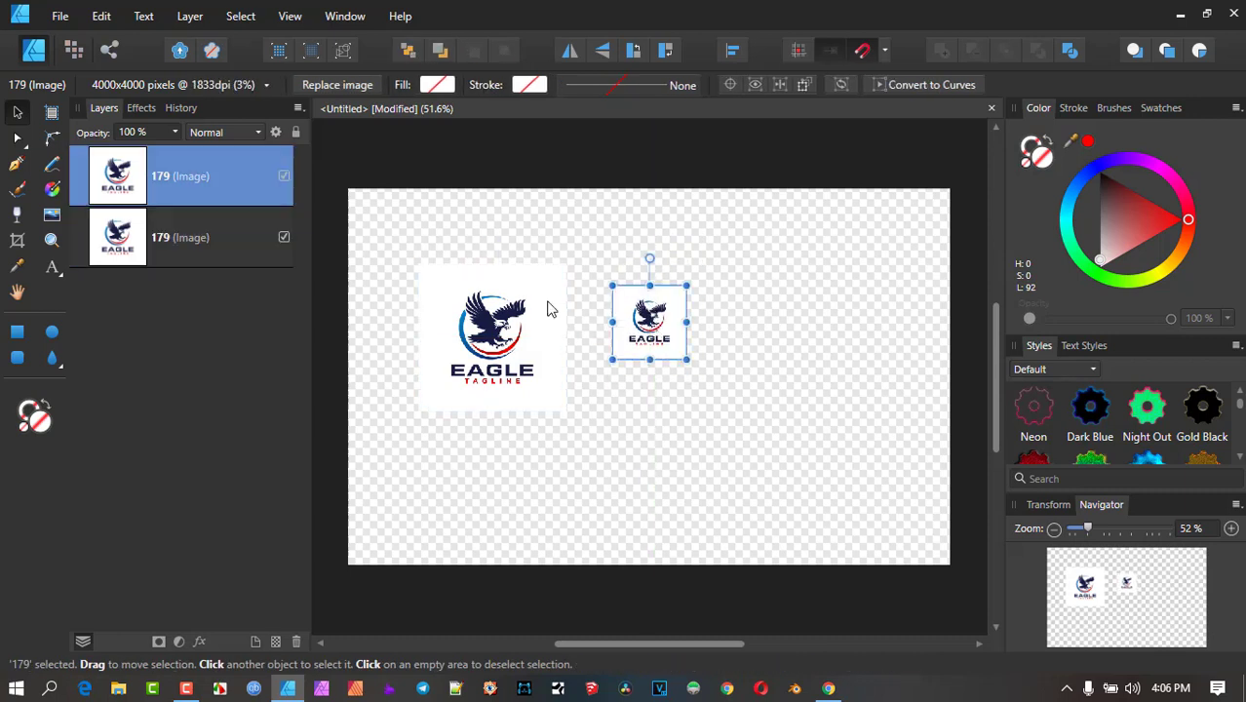
# - Copy the larger eagle logo and create a new document from the clipboard
pyautogui.click(506, 303)
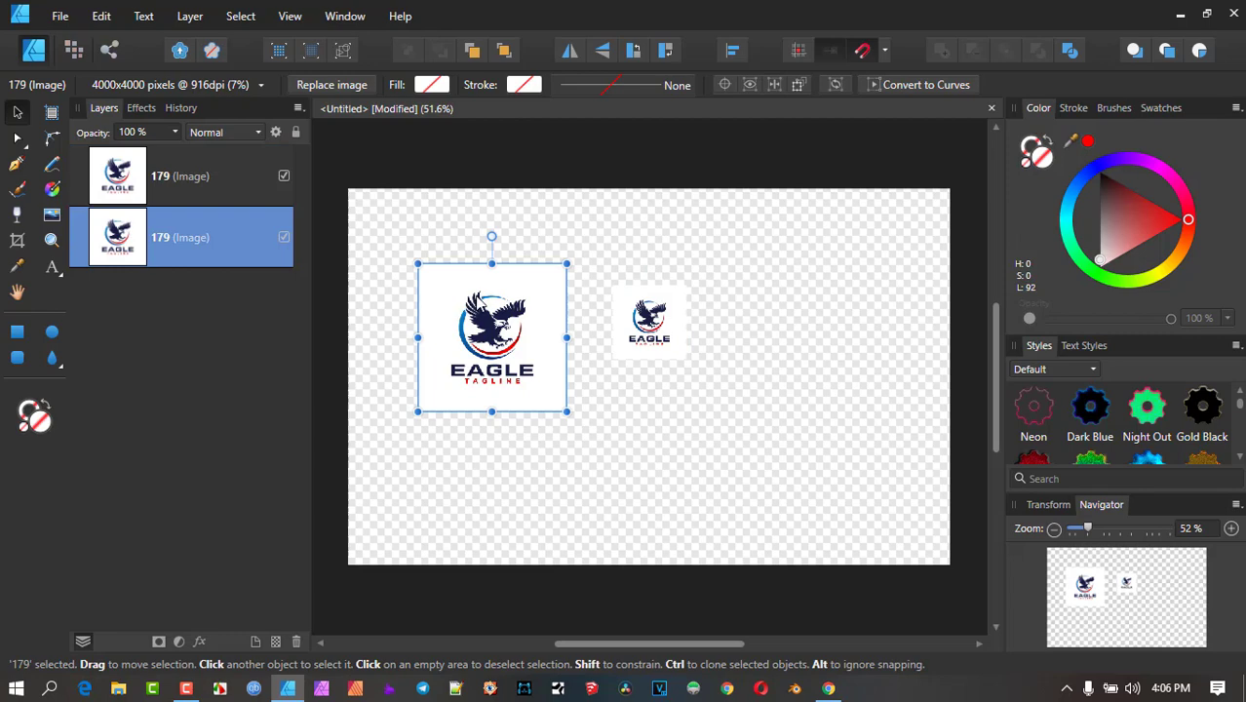
pyautogui.click(101, 16)
pyautogui.click(121, 101)
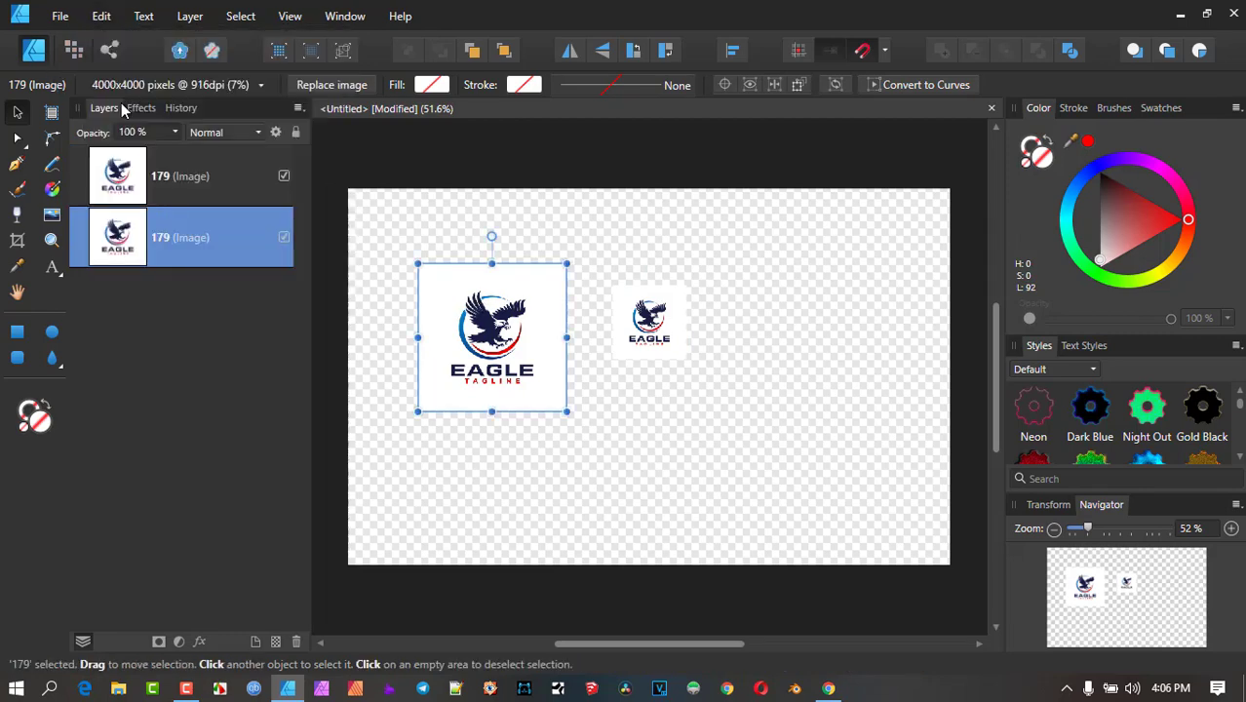
pyautogui.click(63, 18)
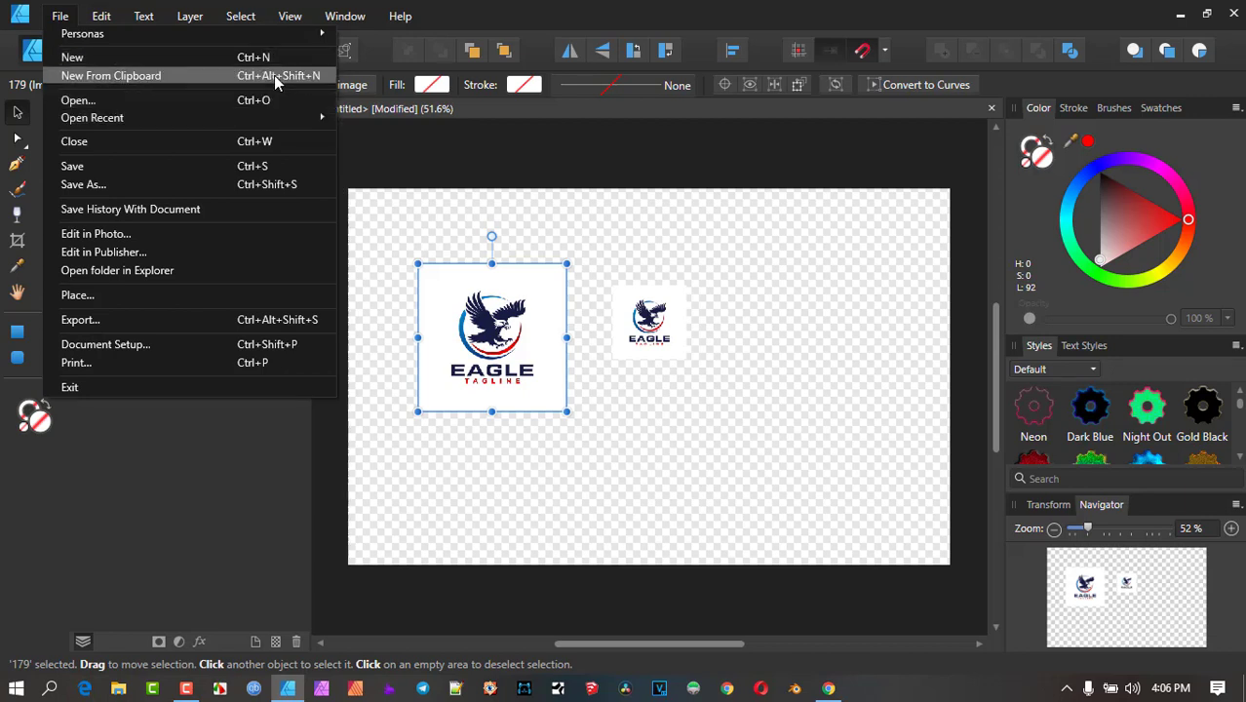
pyautogui.click(138, 80)
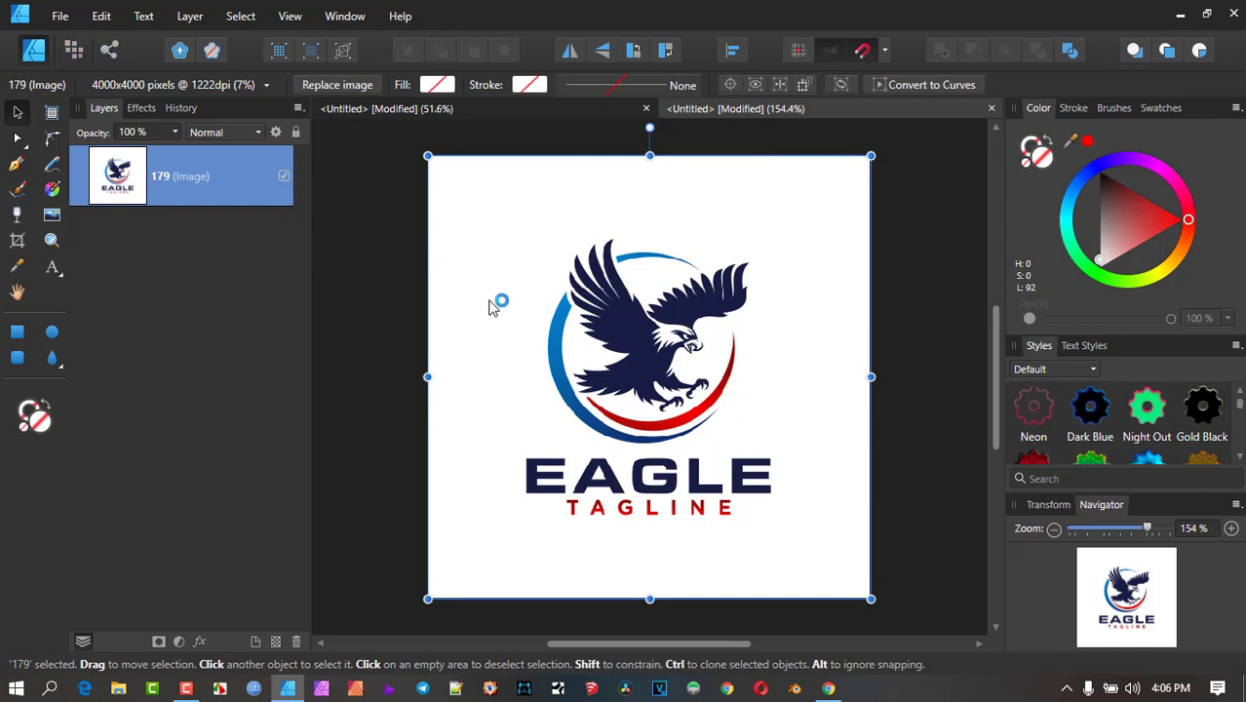
# - Shrink the eagle logo in the new clipboard document and move it toward the page's upper left
pyautogui.moveTo(428, 156); pyautogui.dragTo(535, 278)
pyautogui.moveTo(606, 334); pyautogui.dragTo(523, 255)
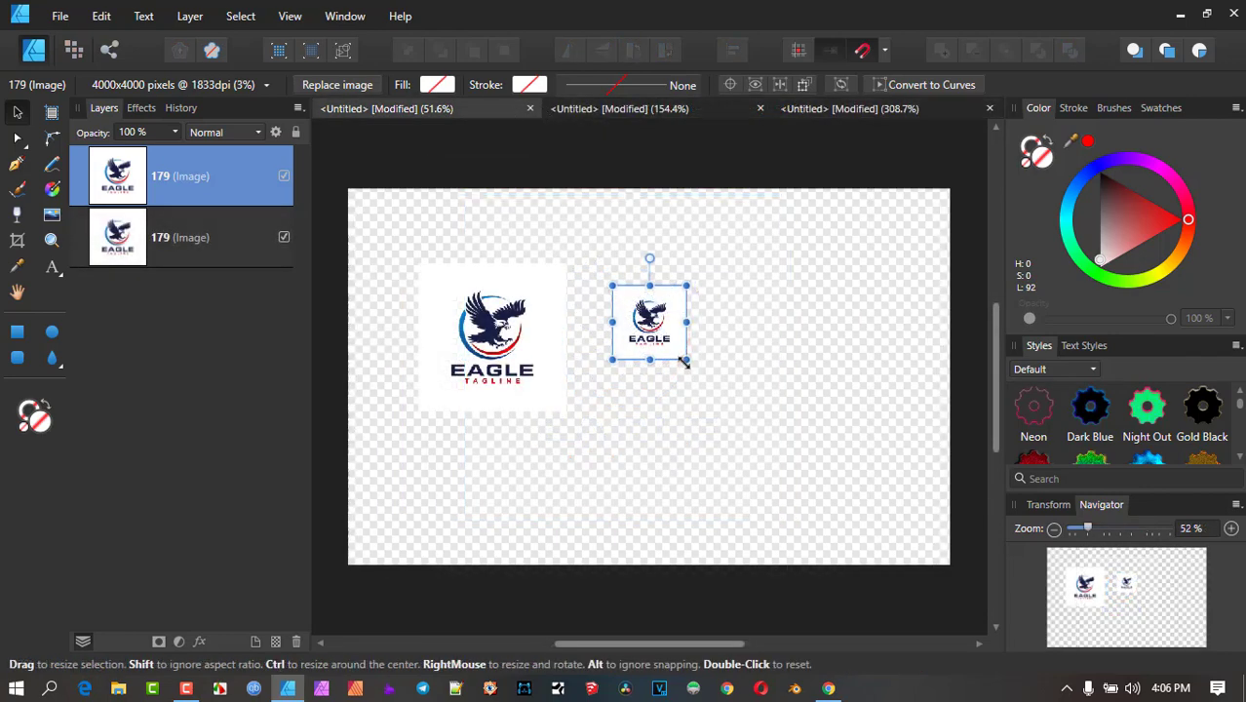
# - In the original document, shrink the small logo against the larger one's right edge and create a new clipboard document from both logos
pyautogui.moveTo(681, 352); pyautogui.dragTo(595, 340)
pyautogui.moveTo(378, 225); pyautogui.dragTo(689, 479)
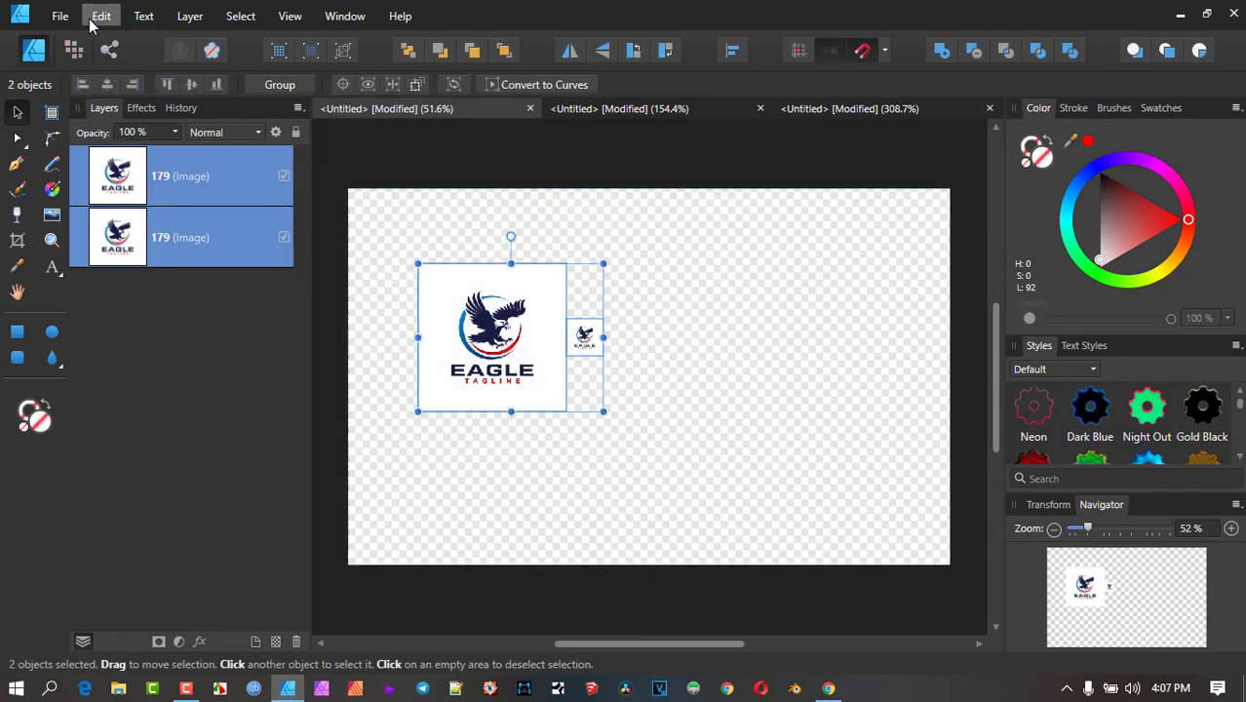
pyautogui.click(60, 16)
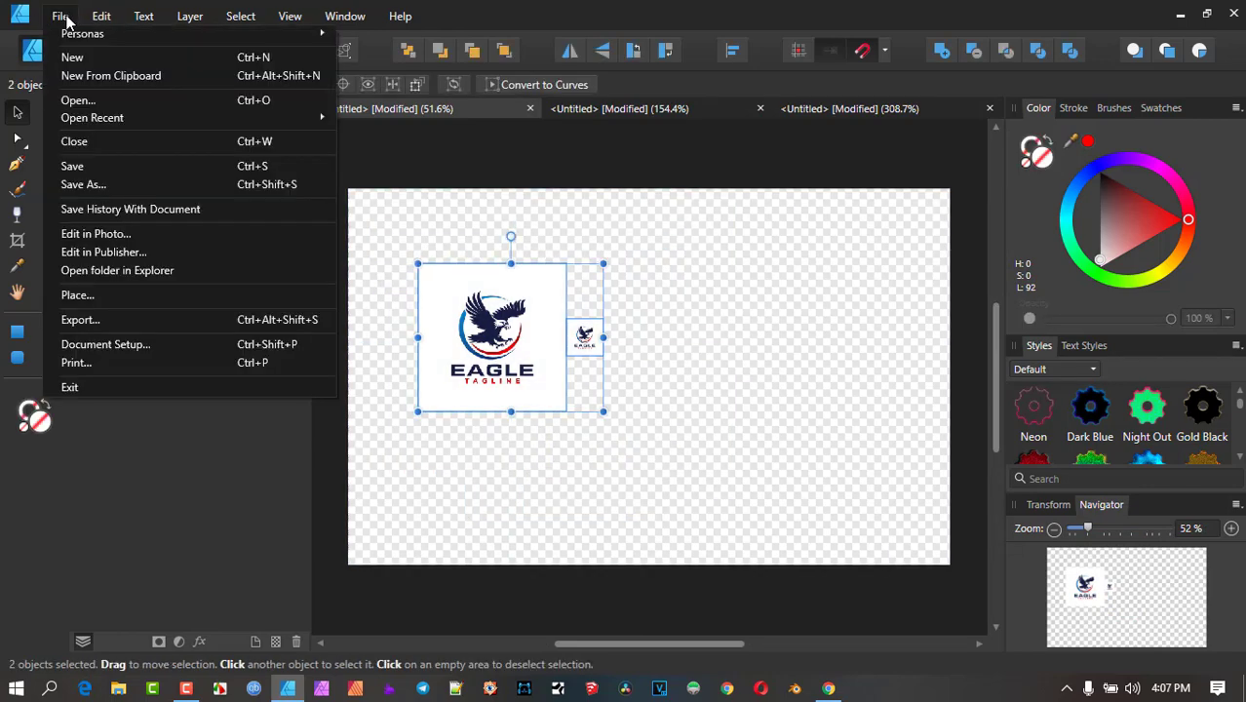
pyautogui.click(136, 80)
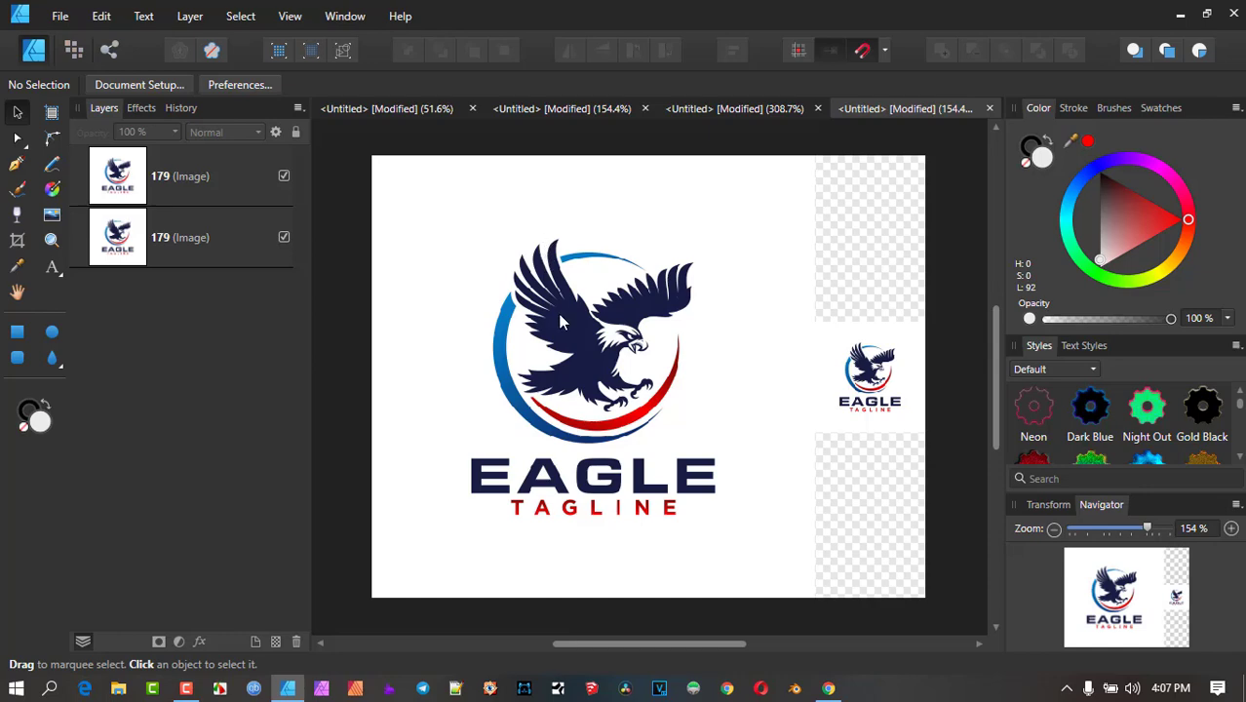
# - Close the three documents created from the clipboard without saving them, keeping the original document open
pyautogui.click(989, 108)
pyautogui.click(623, 360)
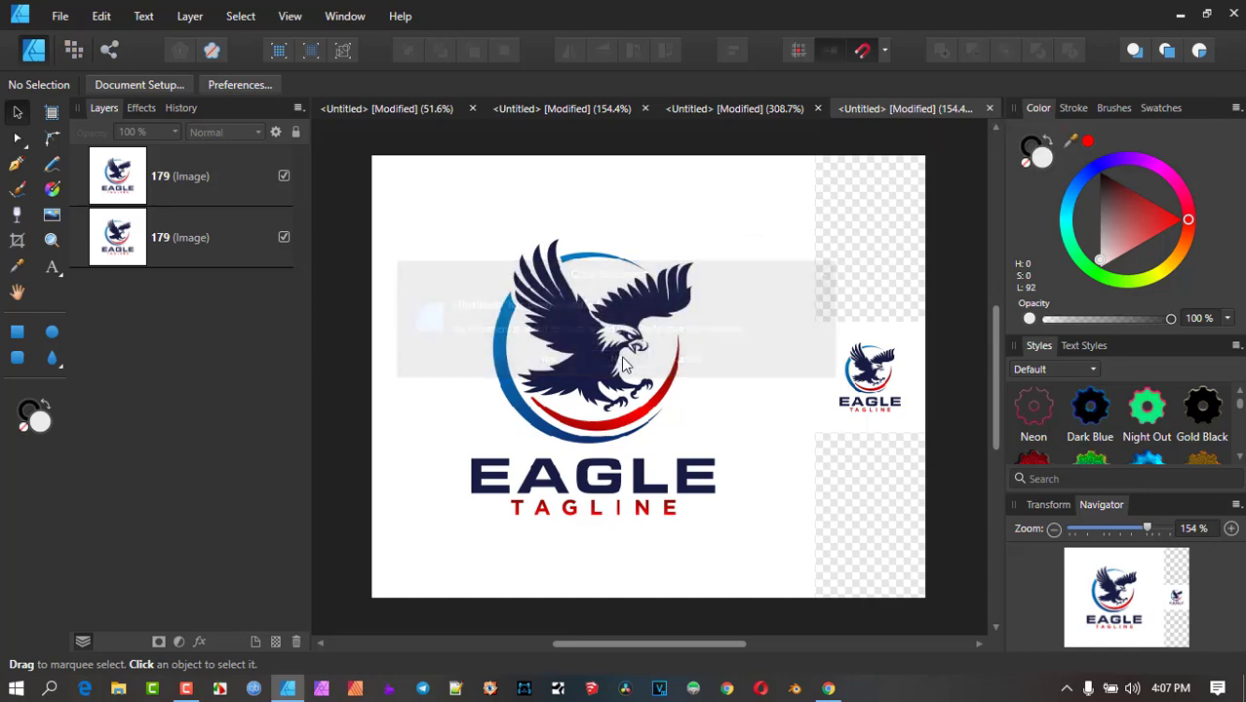
pyautogui.hotkey('ctrl', 'w')
pyautogui.click(618, 359)
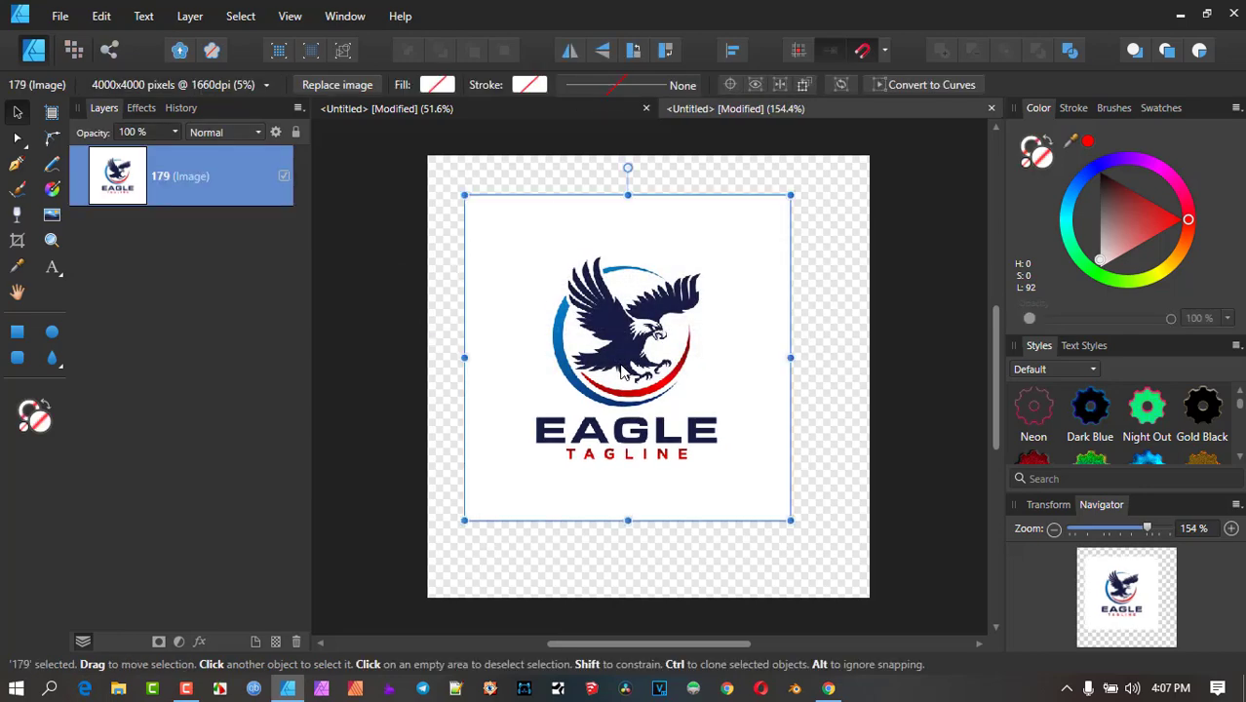
pyautogui.hotkey('ctrl', 'w')
pyautogui.click(617, 363)
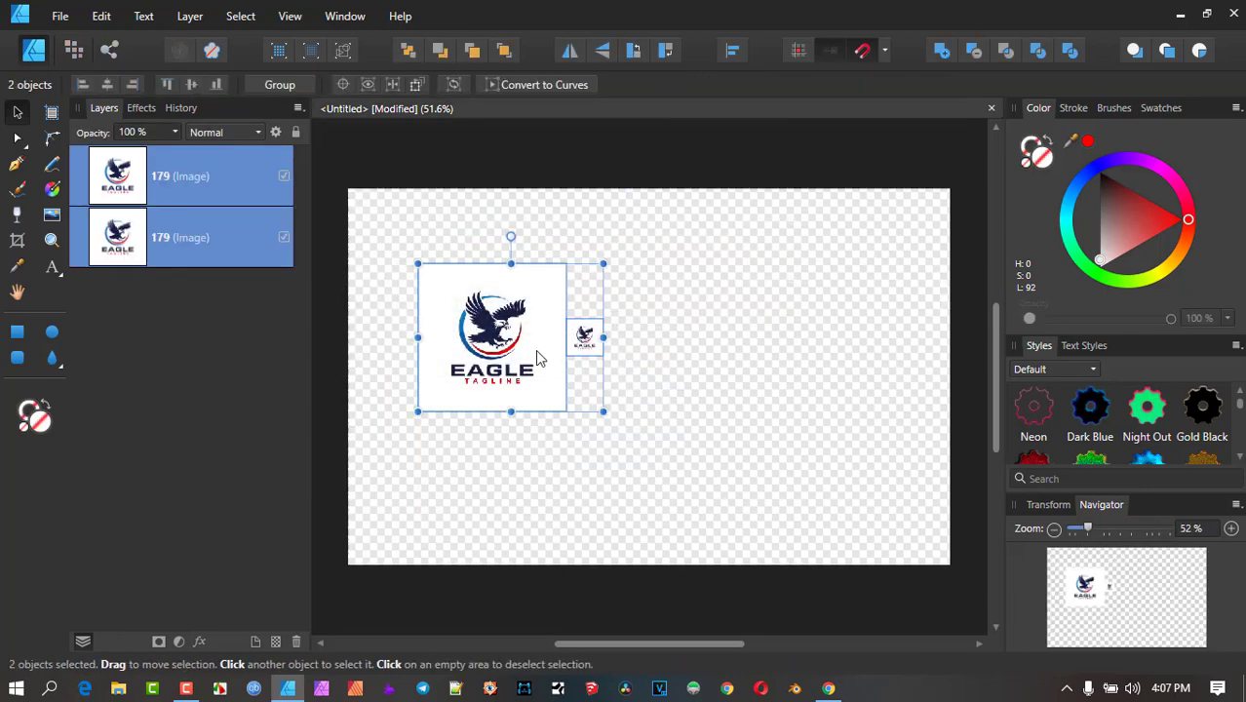
# - Move the small eagle logo to the right, leaving a gap of about 76 px from the larger logo
pyautogui.click(587, 341)
pyautogui.moveTo(588, 341); pyautogui.dragTo(624, 346)
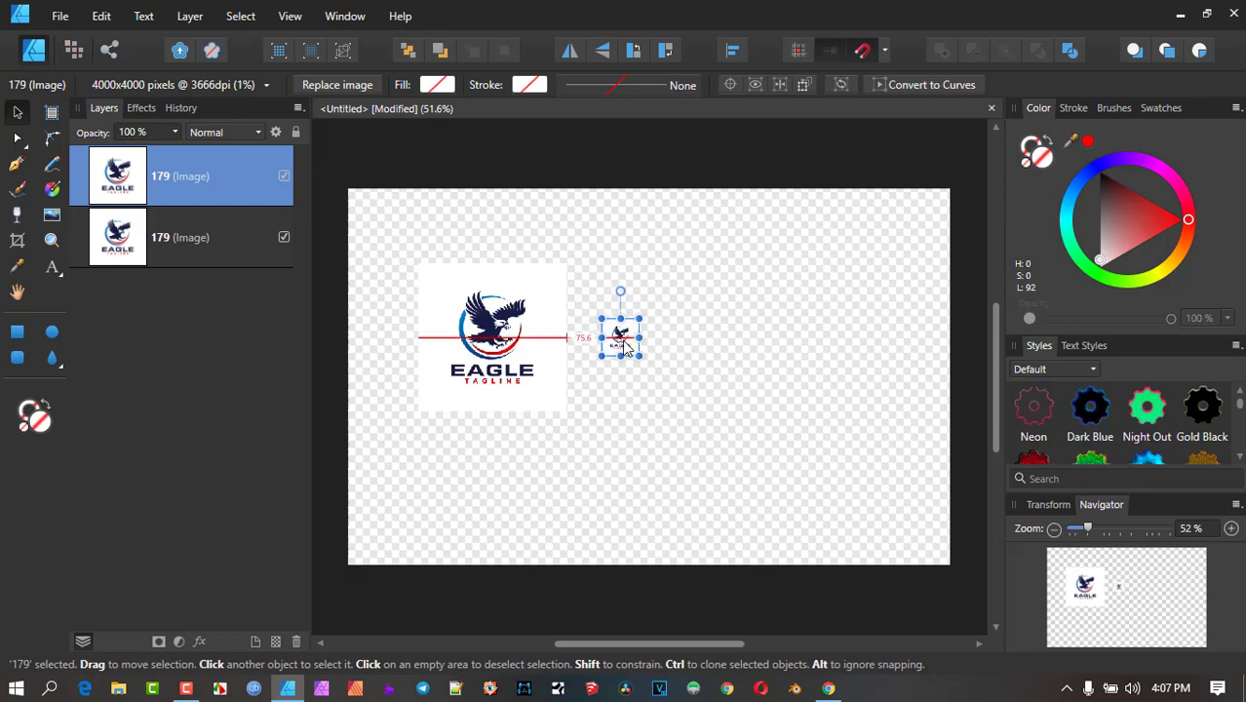
# - Delete the small eagle logo and select the remaining larger one
pyautogui.press('Delete')
pyautogui.click(473, 325)
pyautogui.keyDown('ctrl'); pyautogui.scroll(3, 512, 343); pyautogui.keyUp('ctrl')
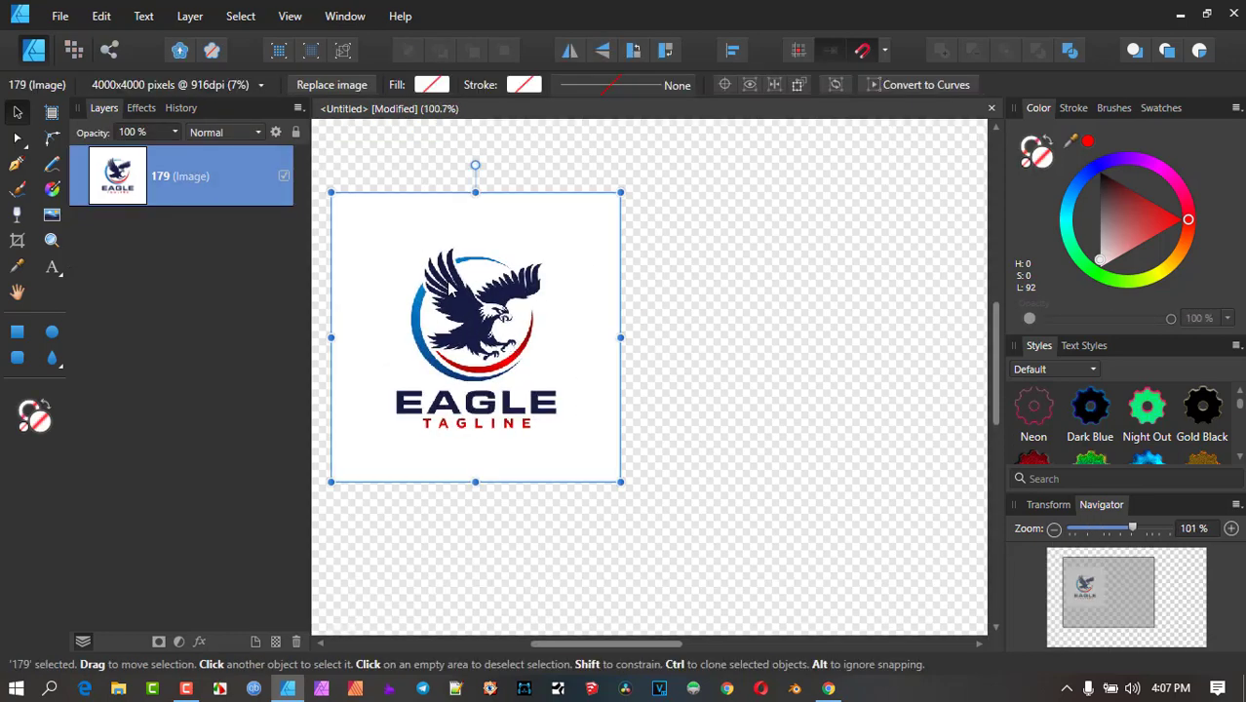
# - Create a new document from the clipboard logo and close it without saving
pyautogui.click(60, 16)
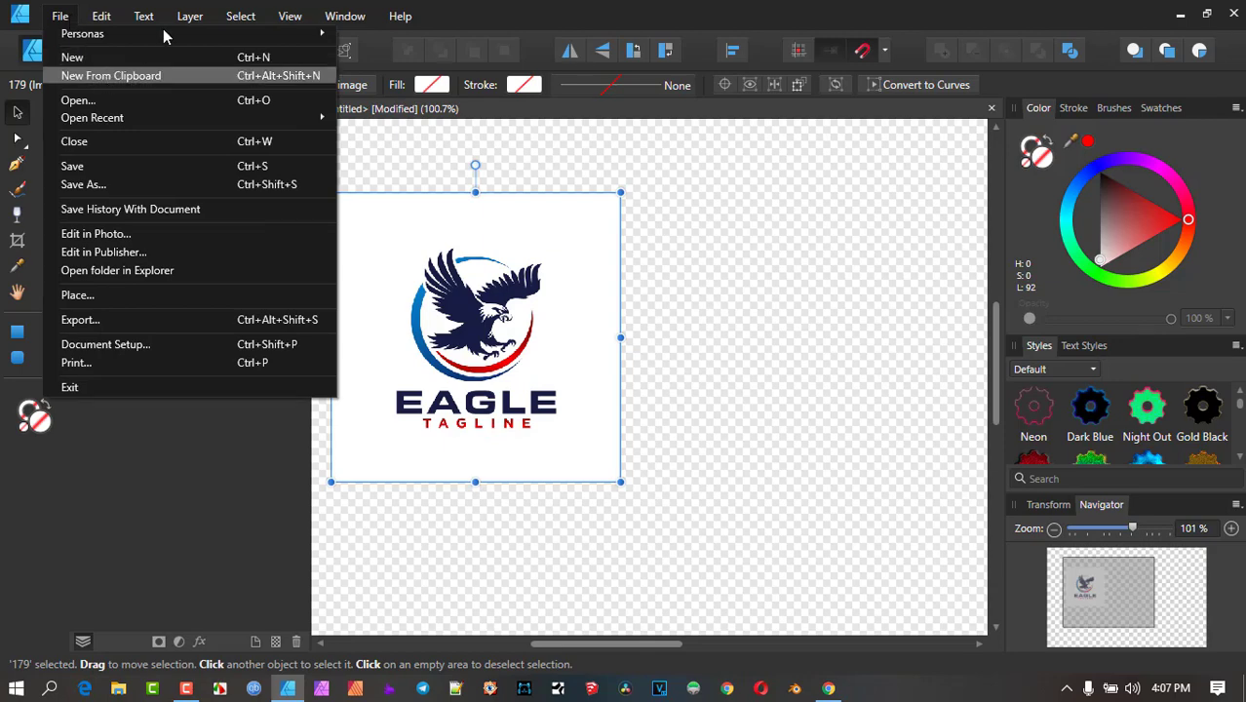
pyautogui.click(547, 9)
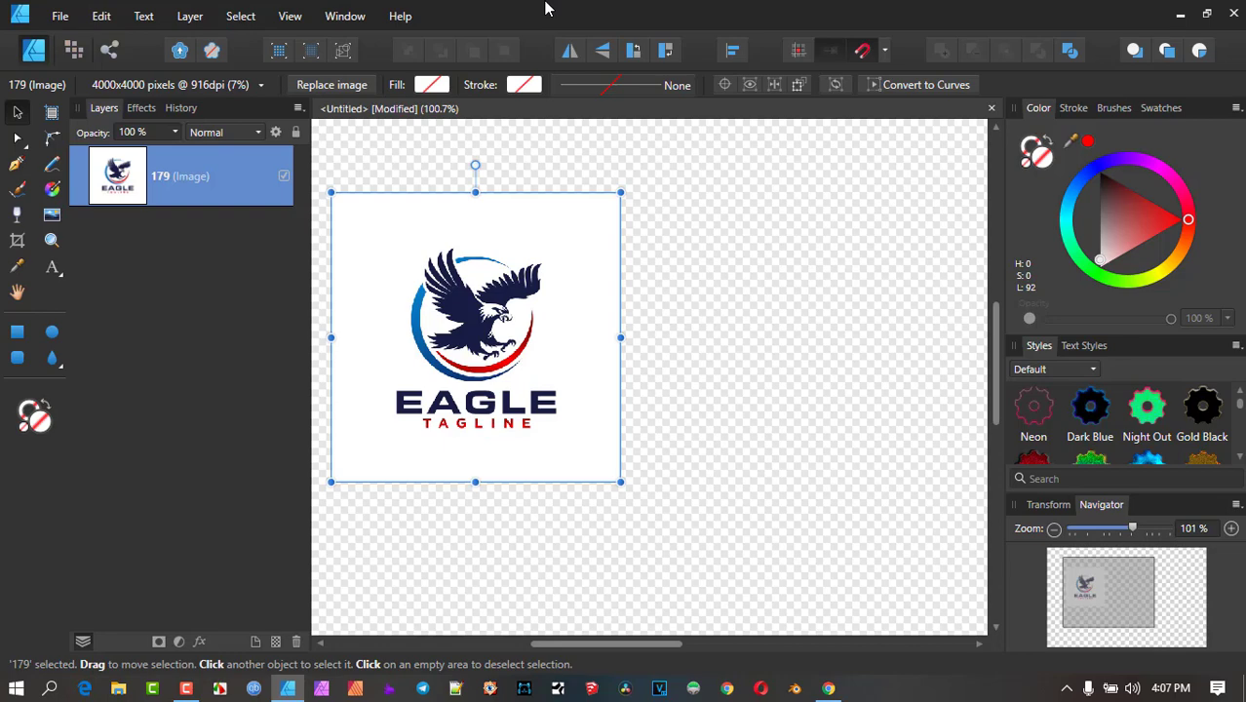
pyautogui.hotkey('ctrl', 'alt', 'shift', 'n')
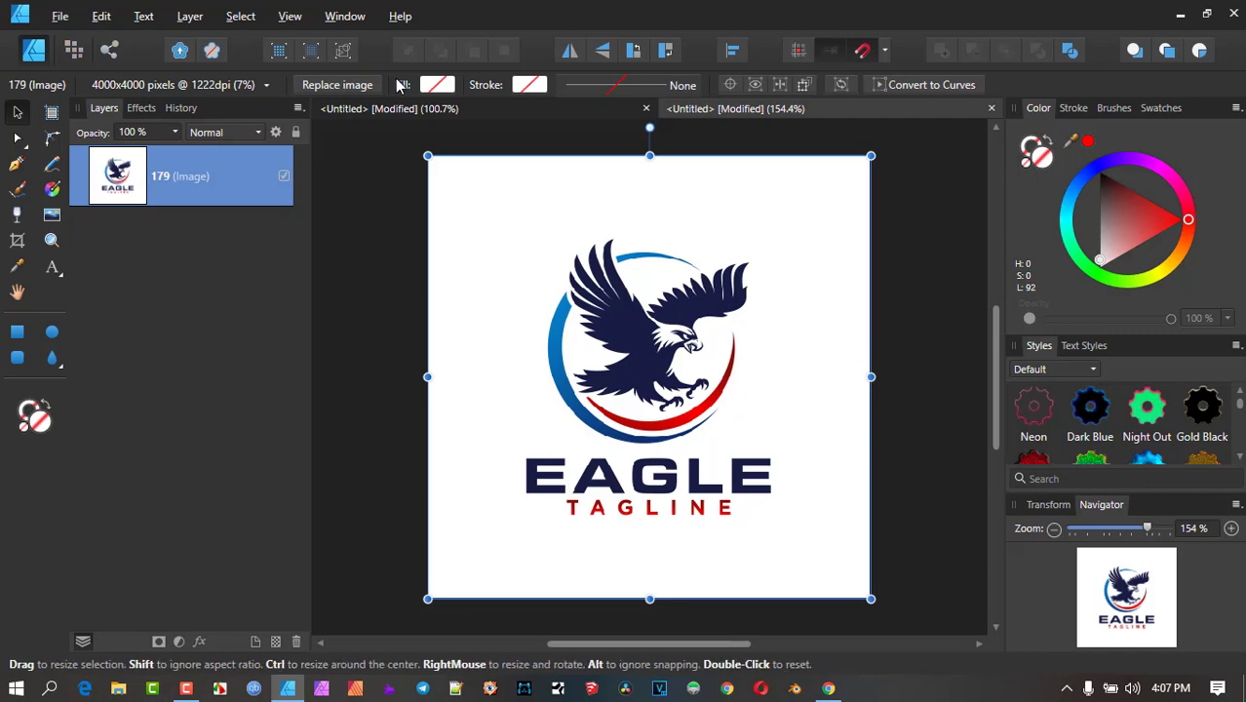
pyautogui.hotkey('ctrl', 'w')
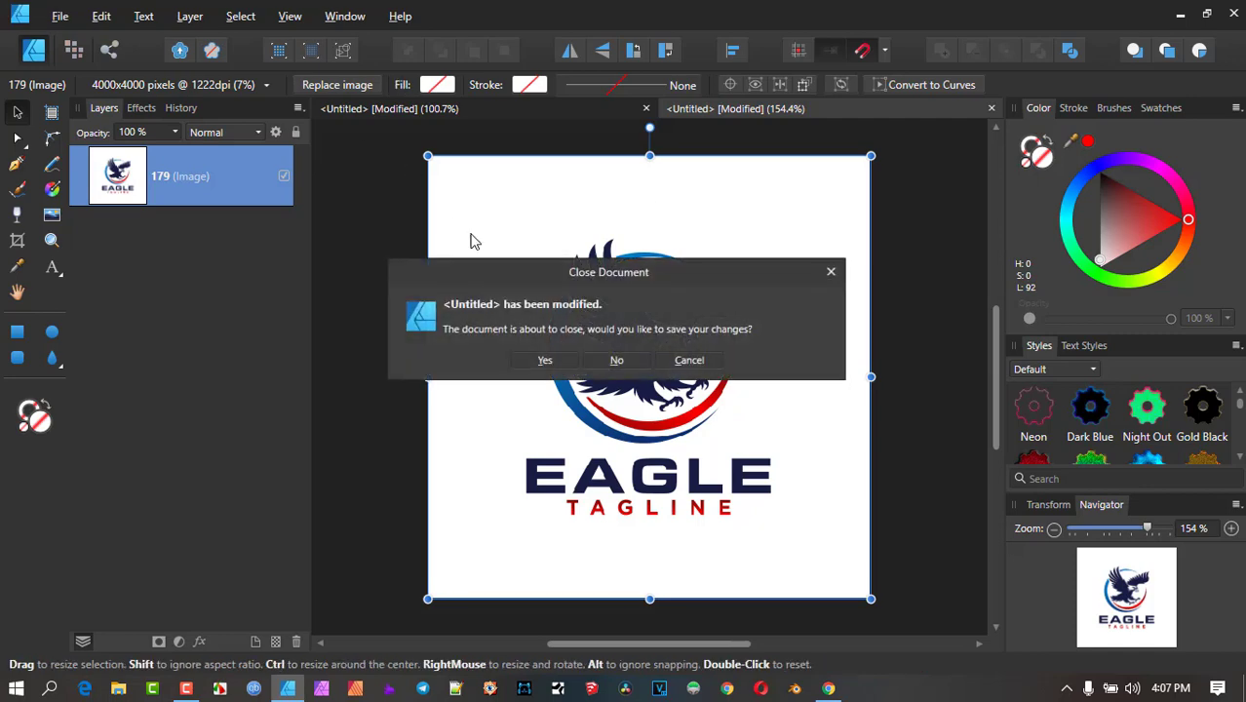
pyautogui.click(620, 360)
# - Check the file types available for opening, keep All Documents, and open 179.eps and 179.jpg together
pyautogui.click(59, 17)
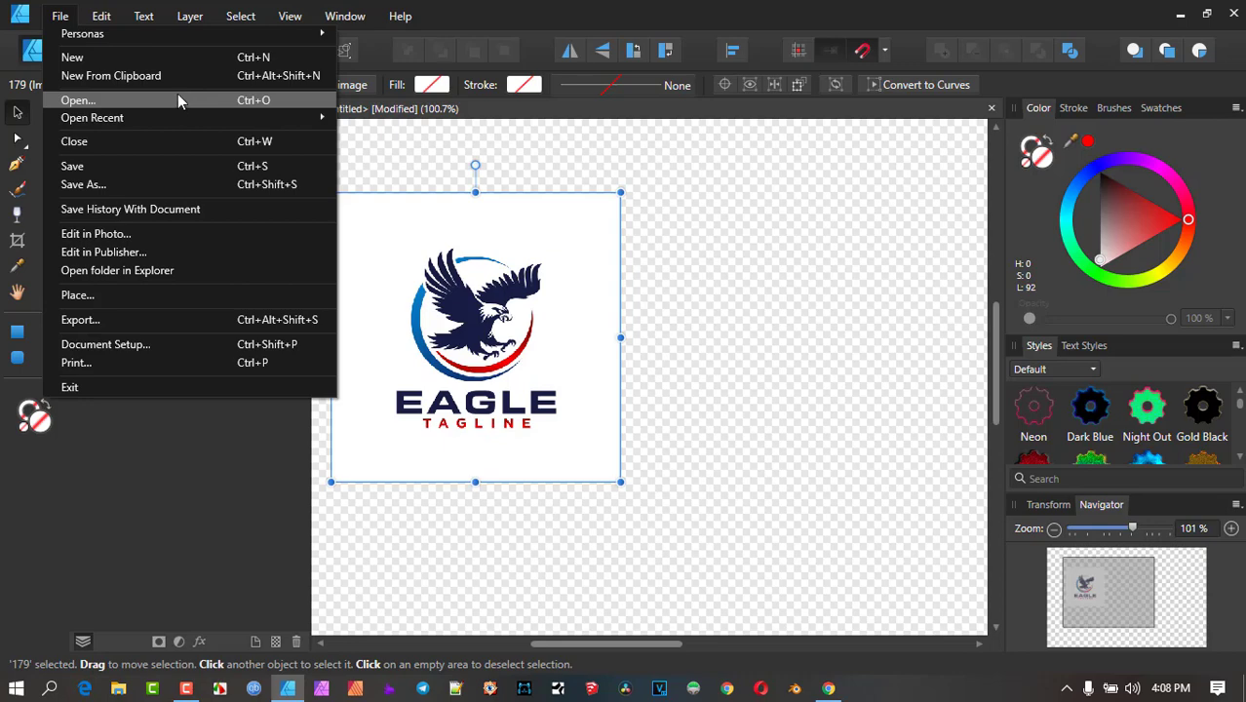
pyautogui.click(177, 98)
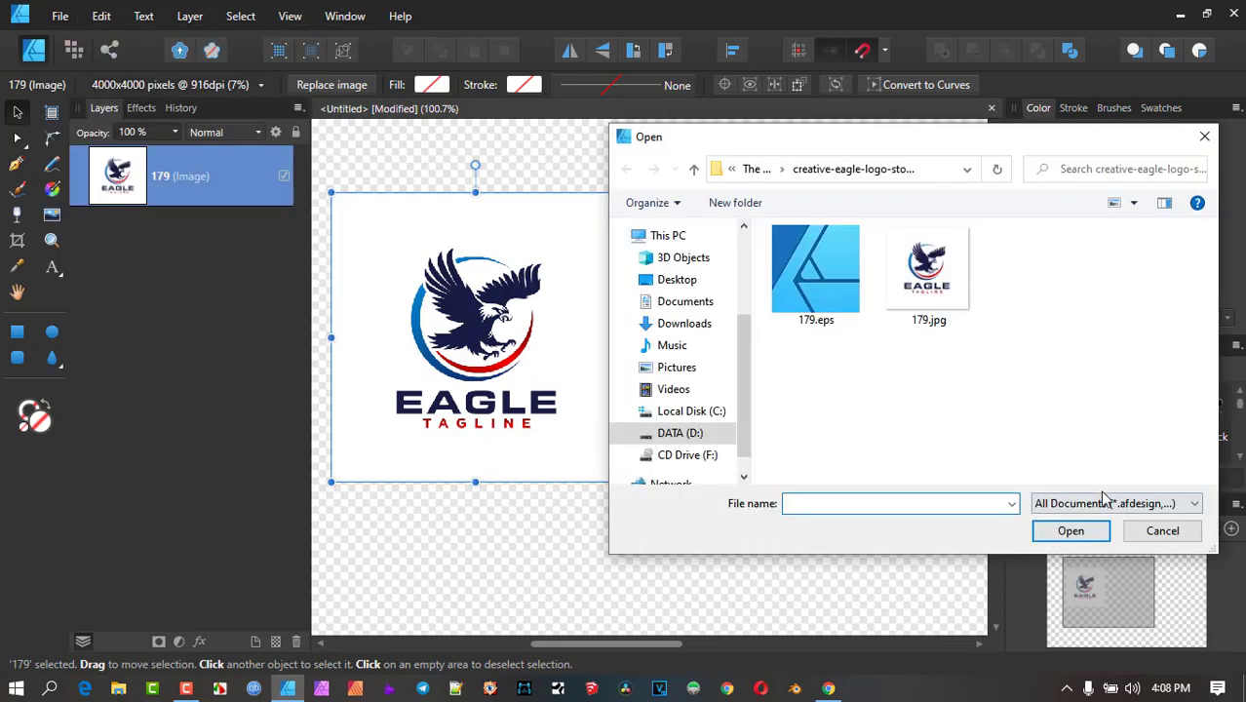
pyautogui.click(1105, 501)
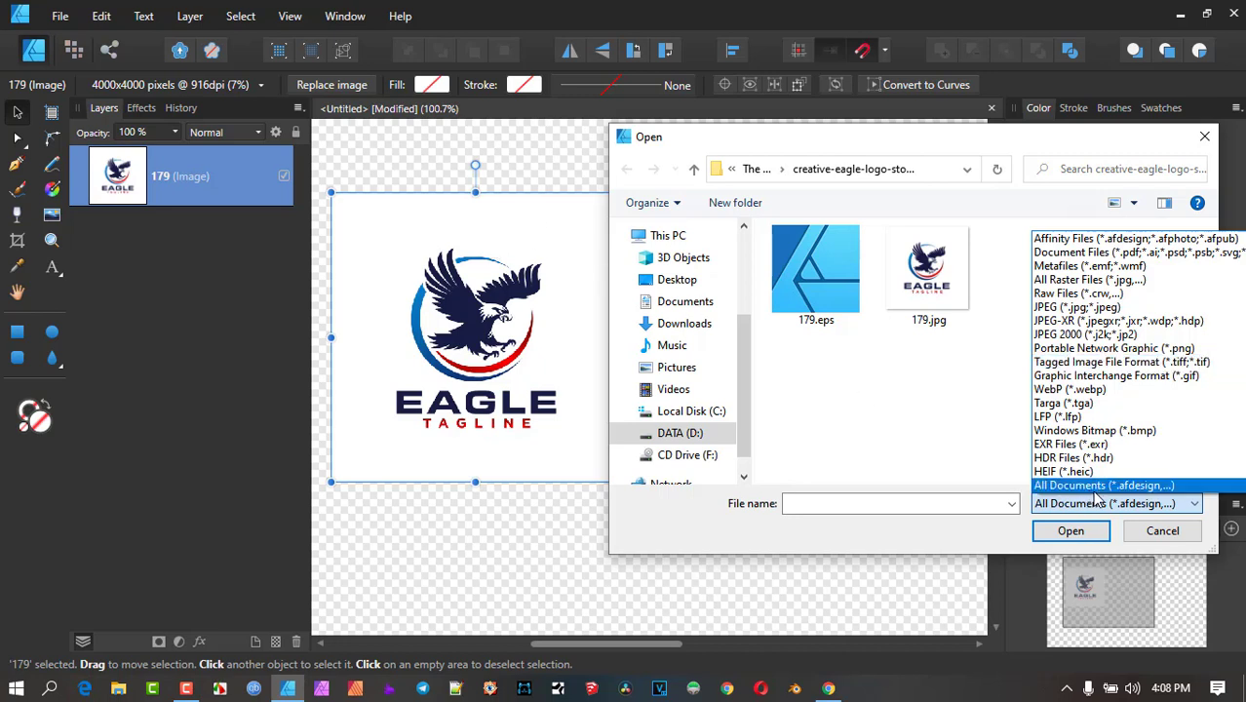
pyautogui.click(982, 390)
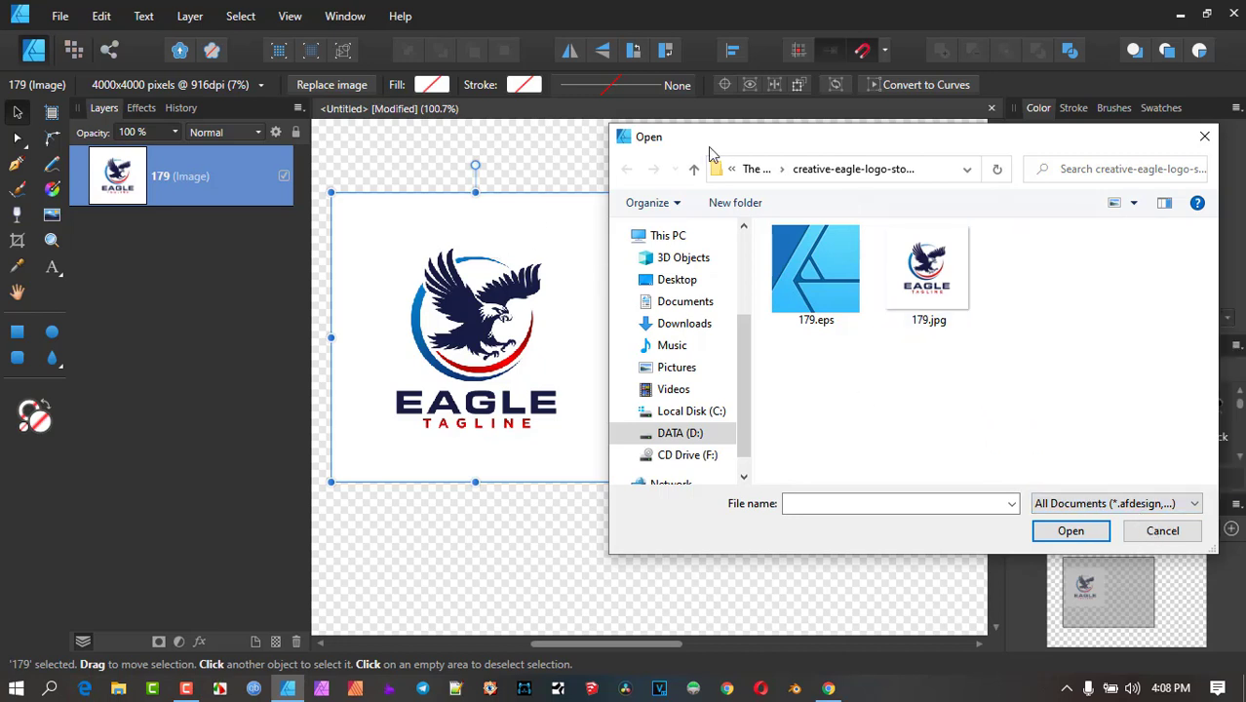
pyautogui.click(807, 255)
pyautogui.keyDown('ctrl'); pyautogui.click(942, 280); pyautogui.keyUp('ctrl')
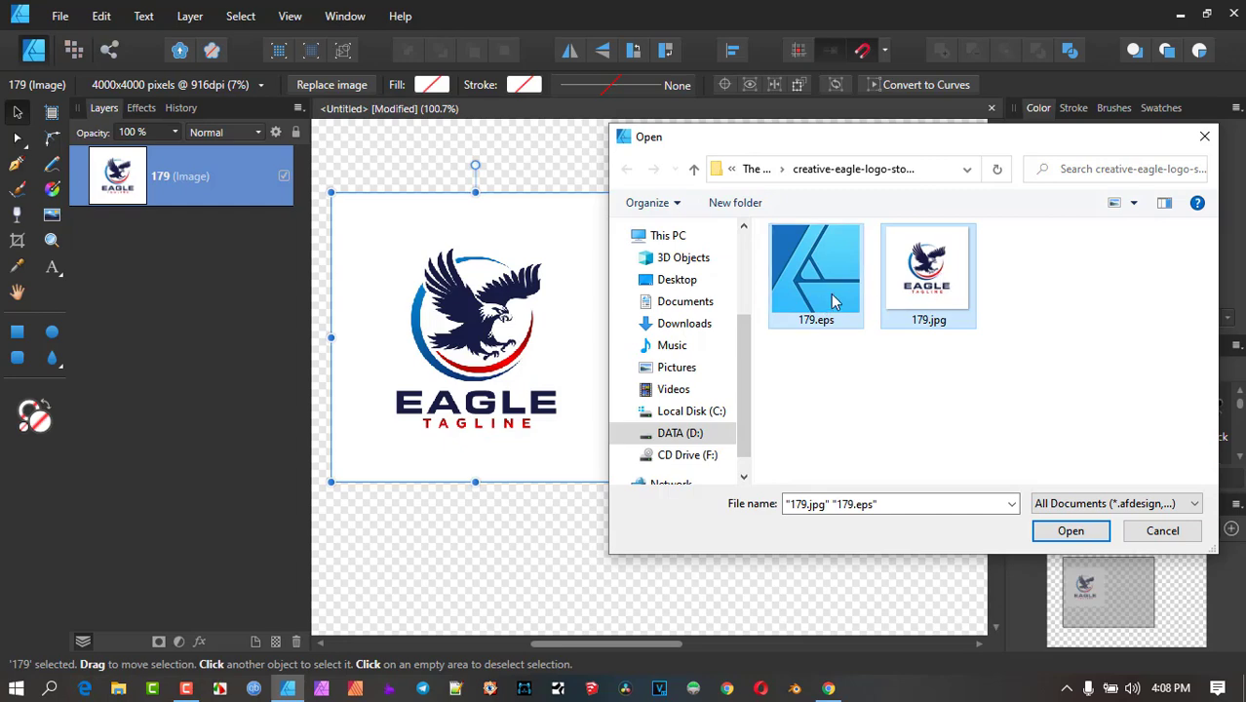
pyautogui.click(1087, 536)
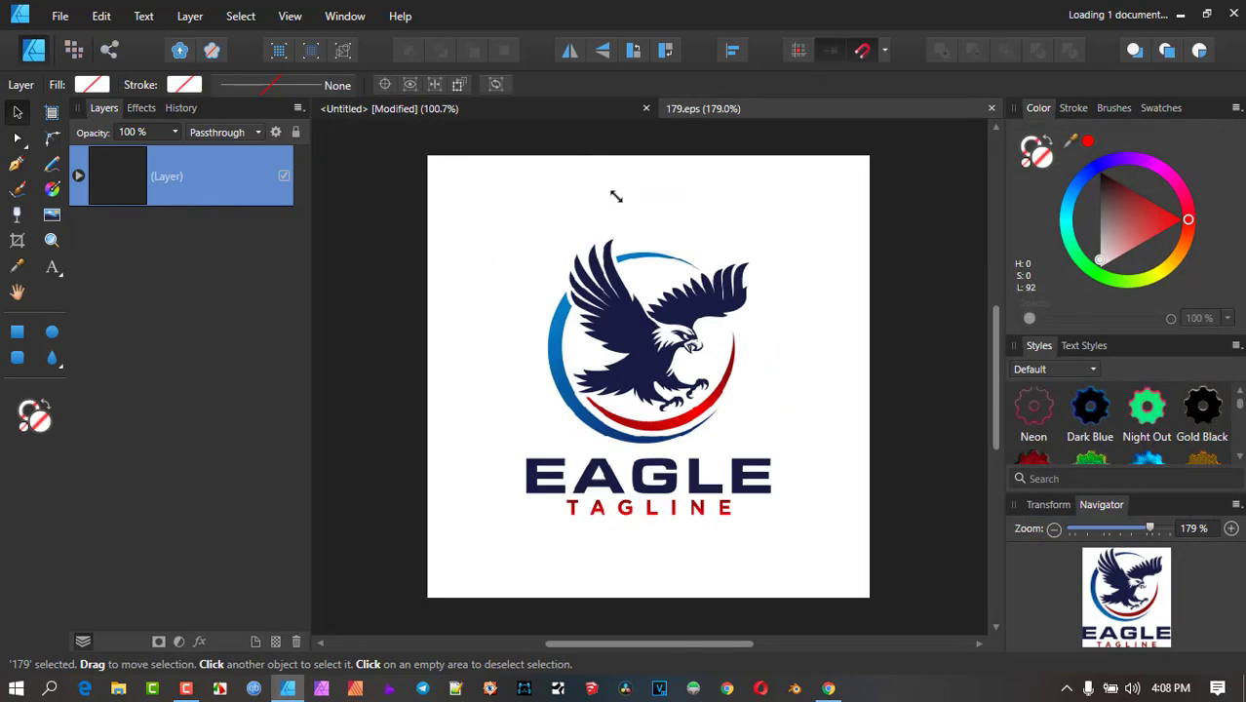
# - Switch between the open documents and close 179.jpg and 179.eps, keeping the untitled document open
pyautogui.click(709, 108)
pyautogui.click(426, 118)
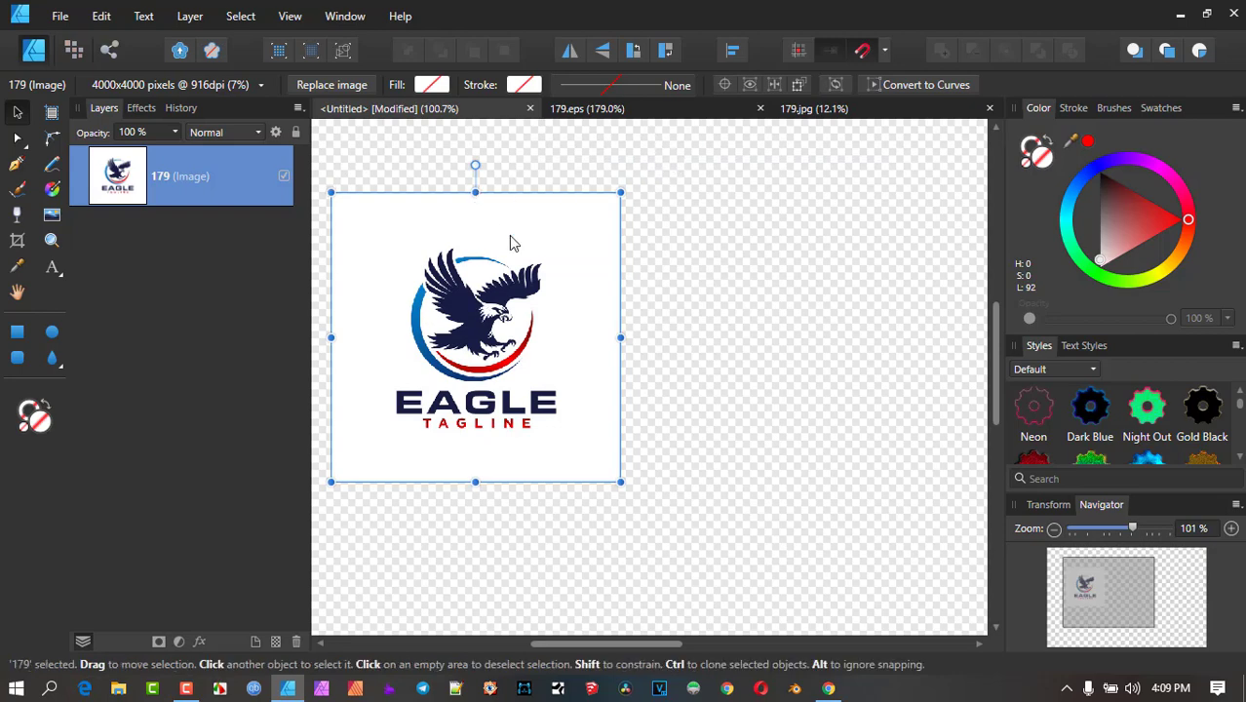
pyautogui.click(900, 110)
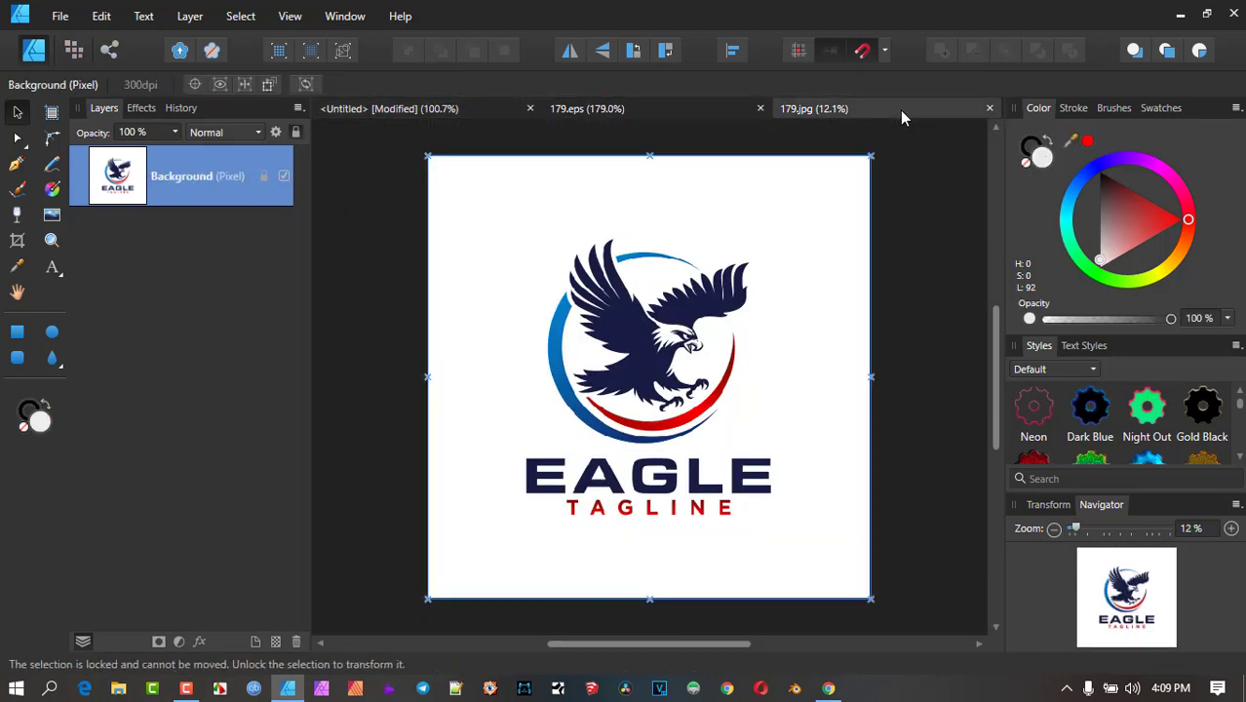
pyautogui.hotkey('ctrl', 'w')
pyautogui.hotkey('ctrl', 'w')
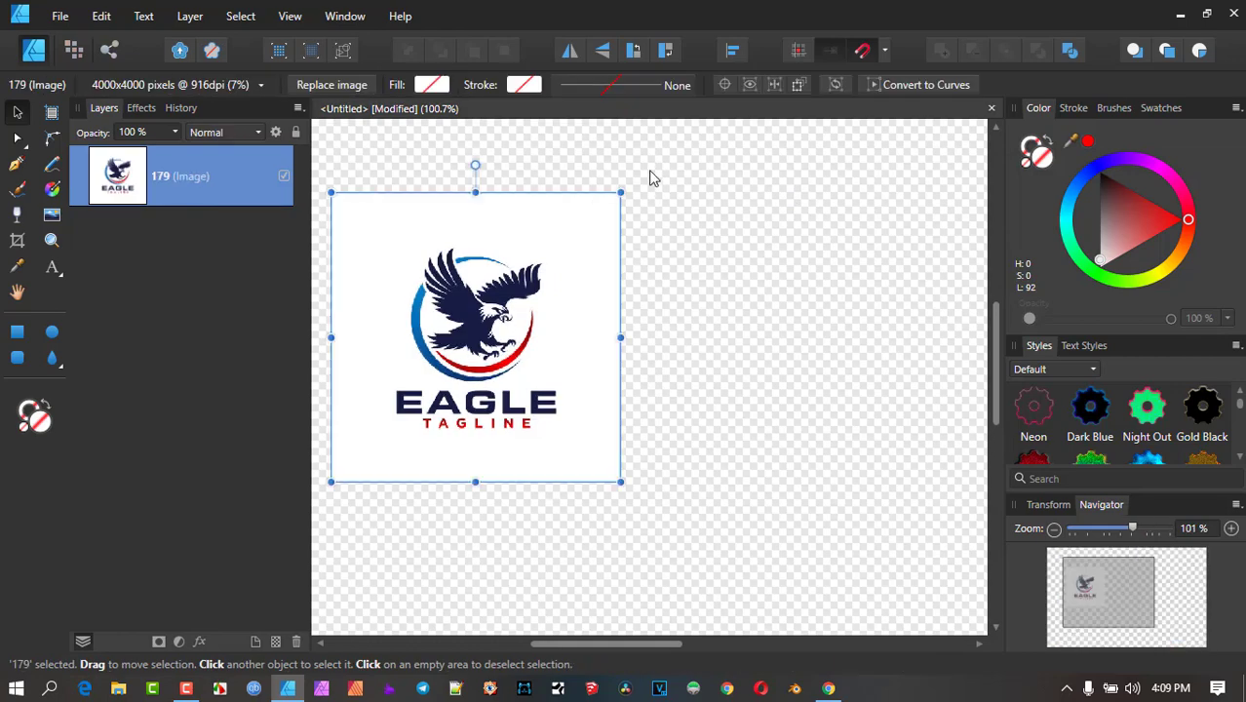
pyautogui.scroll(-4, 639, 293)
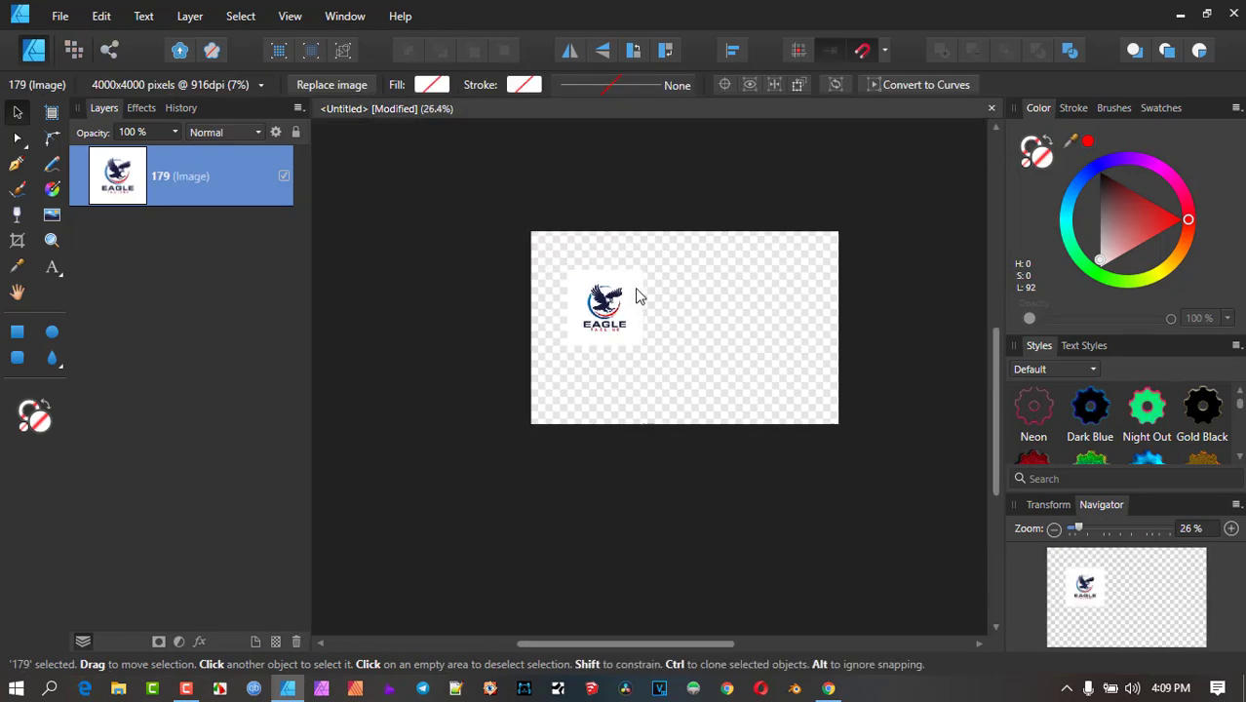
pyautogui.scroll(2, 636, 292)
pyautogui.click(59, 16)
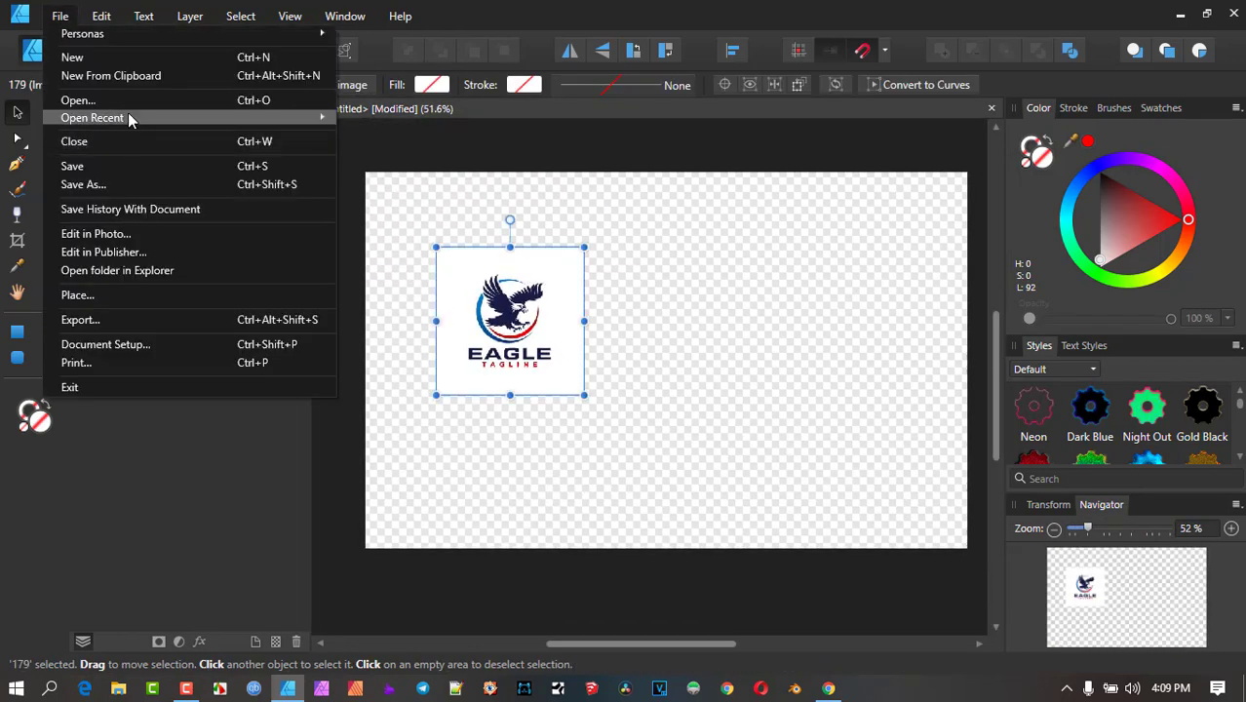
pyautogui.moveTo(127, 117)
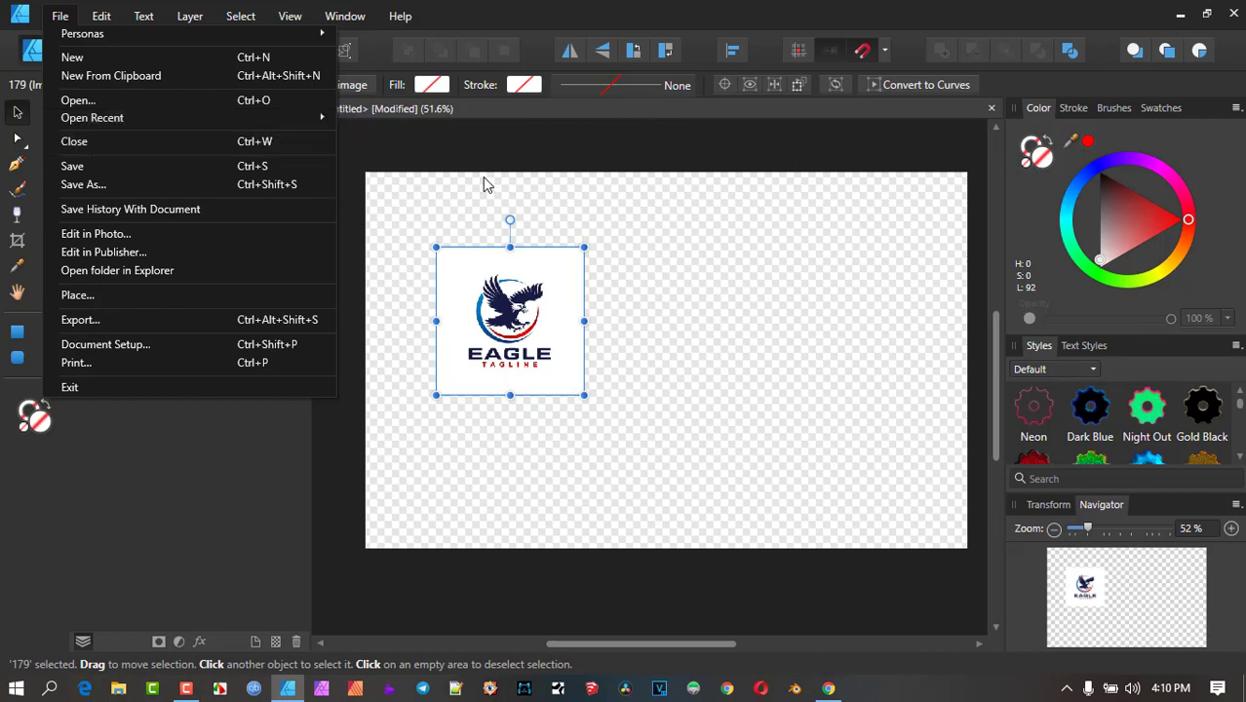
pyautogui.click(520, 109)
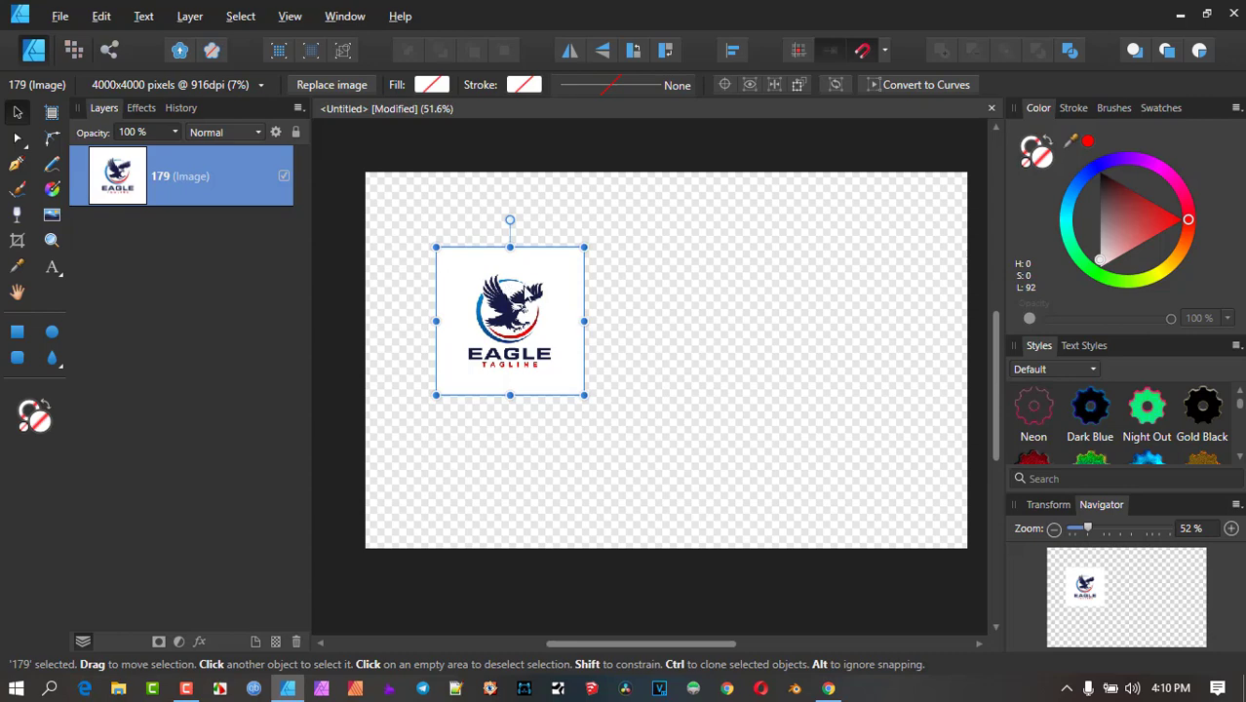
# - Create another new document from the clipboard and check the open document tabs, staying in the new document
pyautogui.hotkey('ctrl', 'alt', 'shift', 'n')
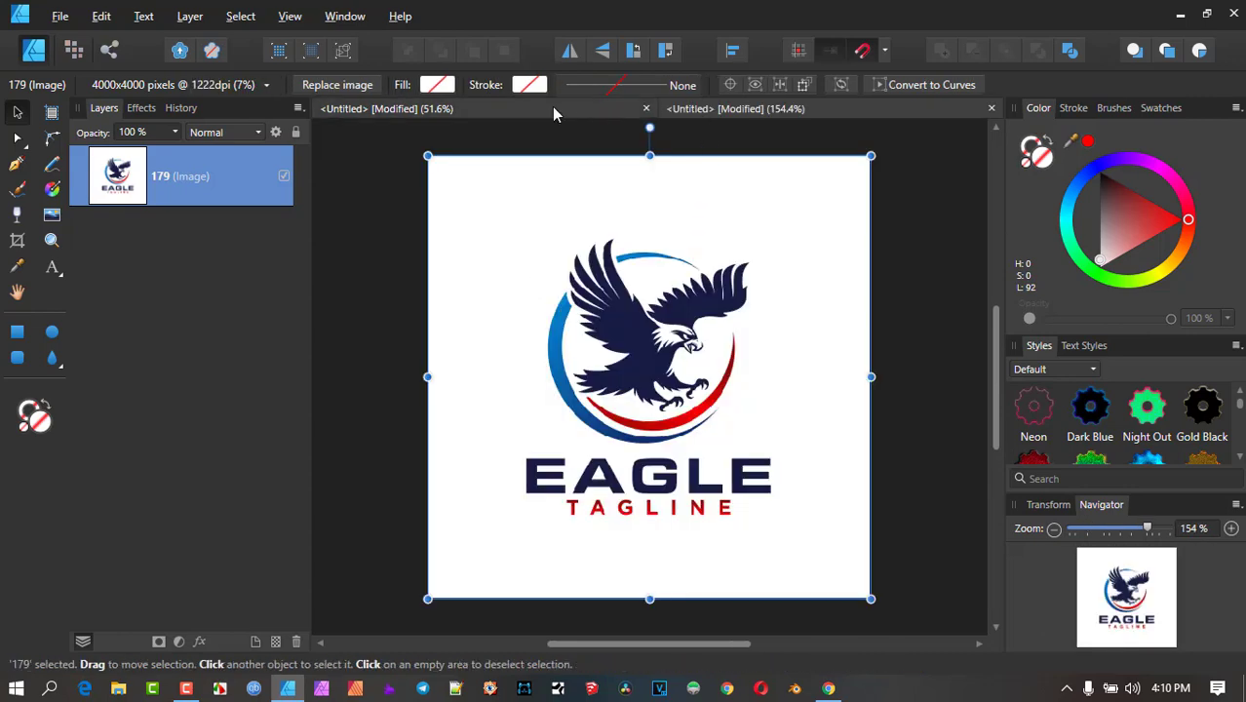
pyautogui.click(552, 109)
pyautogui.click(715, 109)
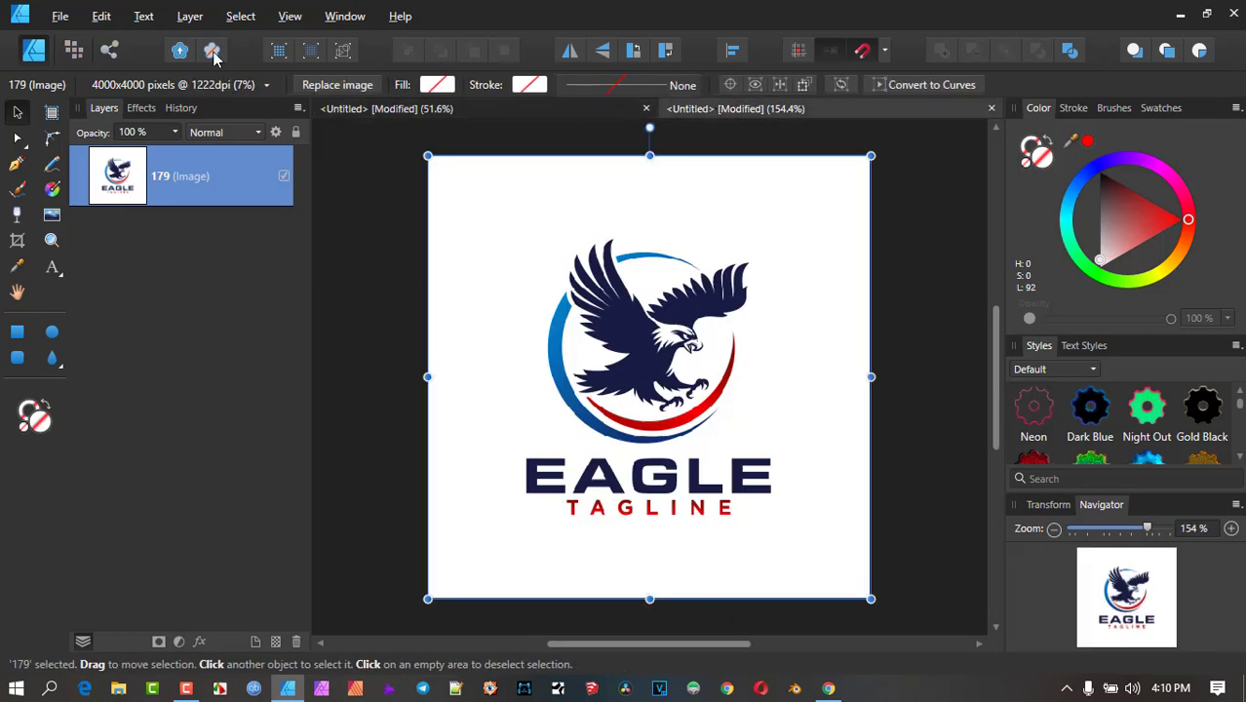
# - Close the clipboard document and the original untitled document without saving either one
pyautogui.click(59, 16)
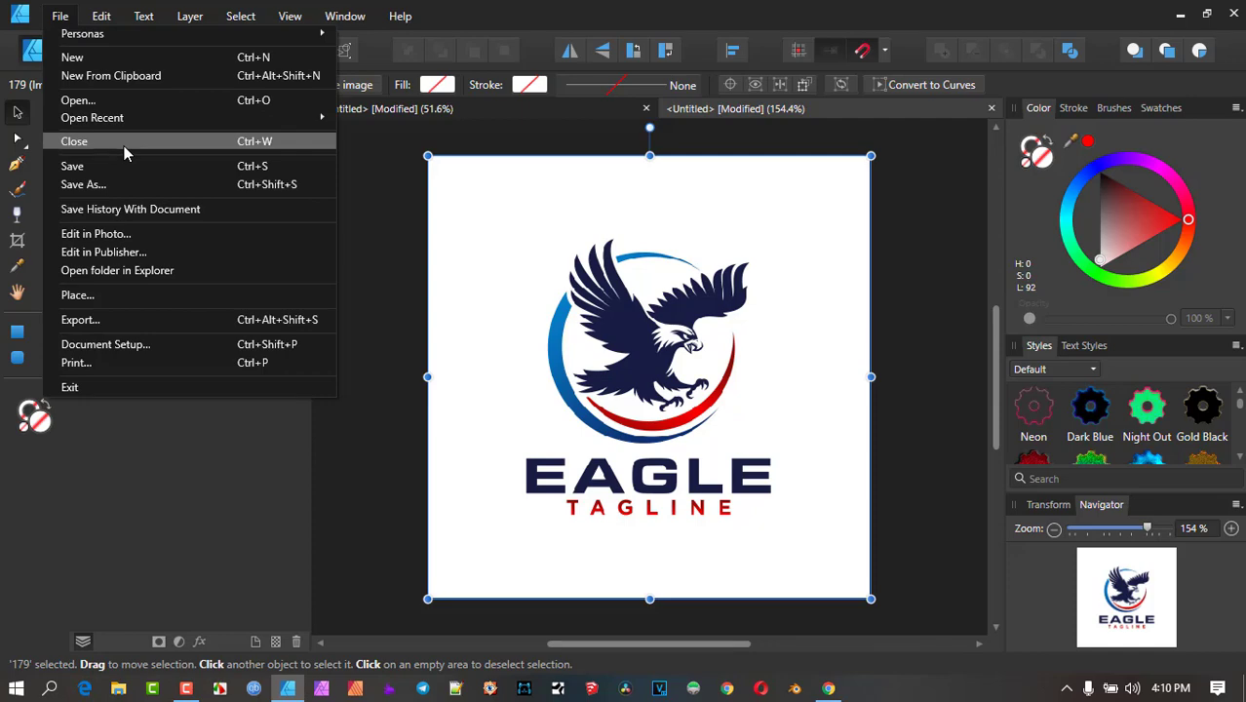
pyautogui.click(124, 153)
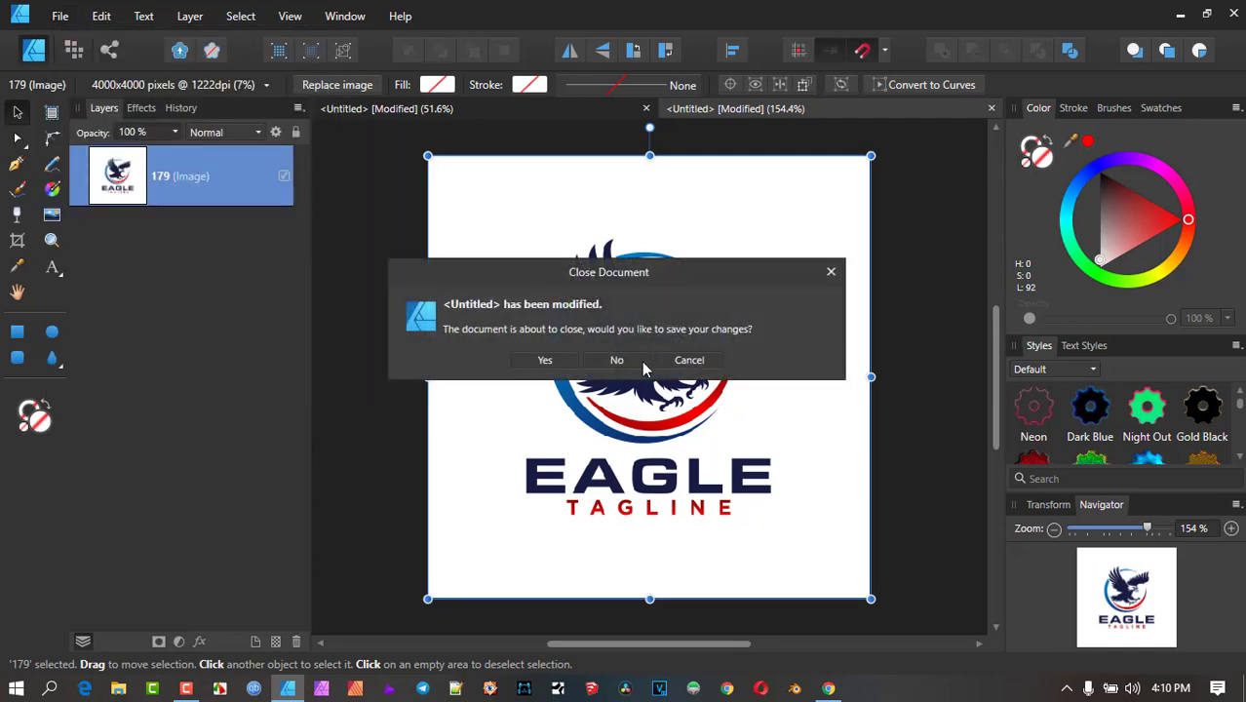
pyautogui.click(632, 363)
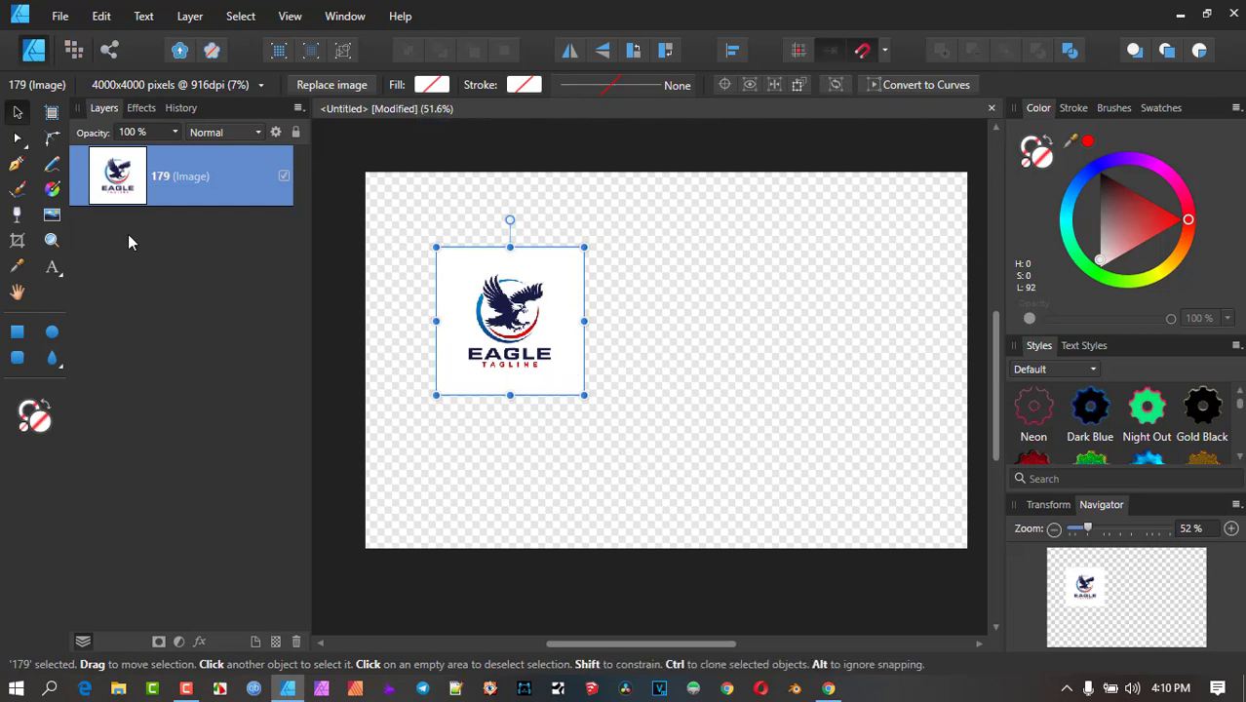
pyautogui.hotkey('ctrl', 'w')
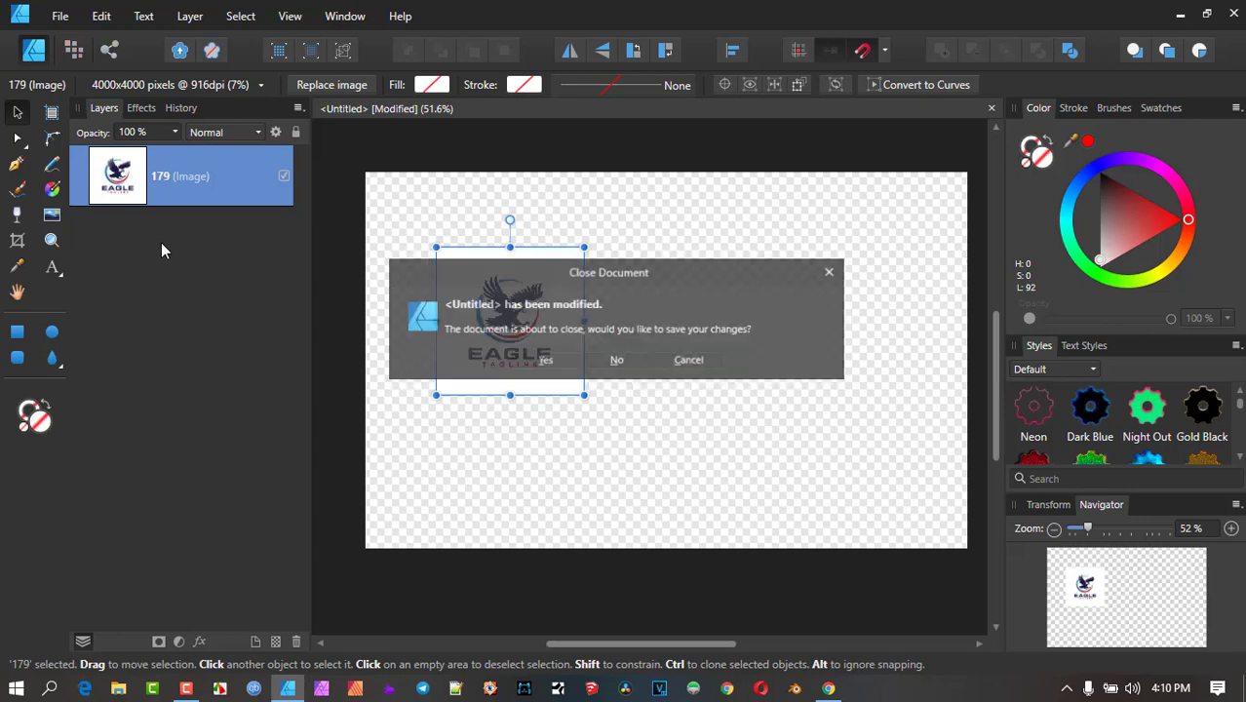
pyautogui.click(617, 360)
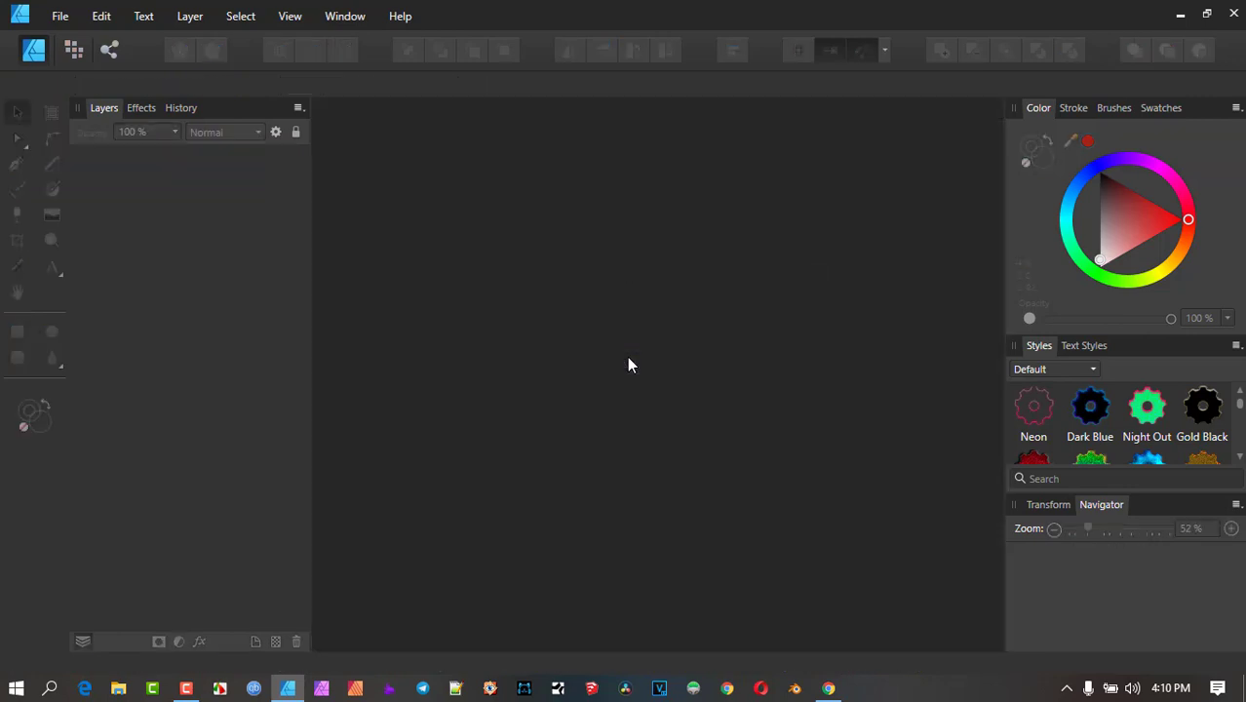
# - Create a new Web document with the WXGA 1280 x 800 px preset, 72 DPI and a transparent background
pyautogui.click(56, 18)
pyautogui.click(123, 57)
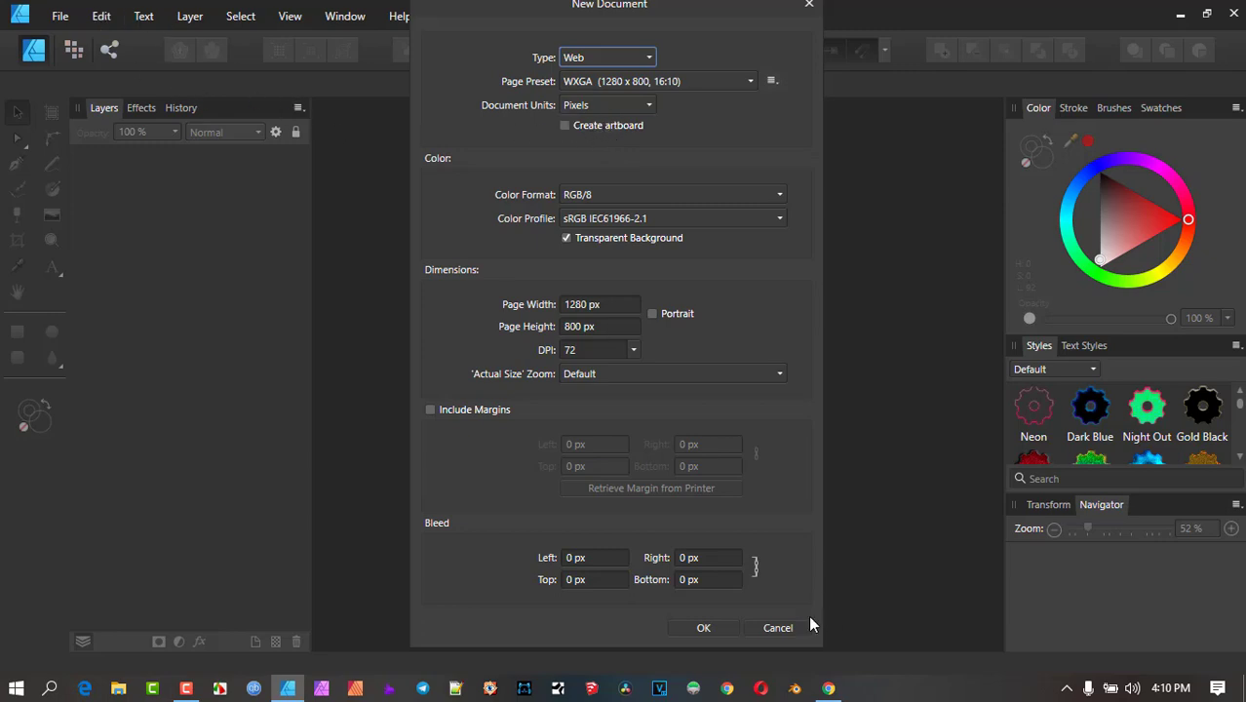
pyautogui.click(727, 632)
pyautogui.click(61, 16)
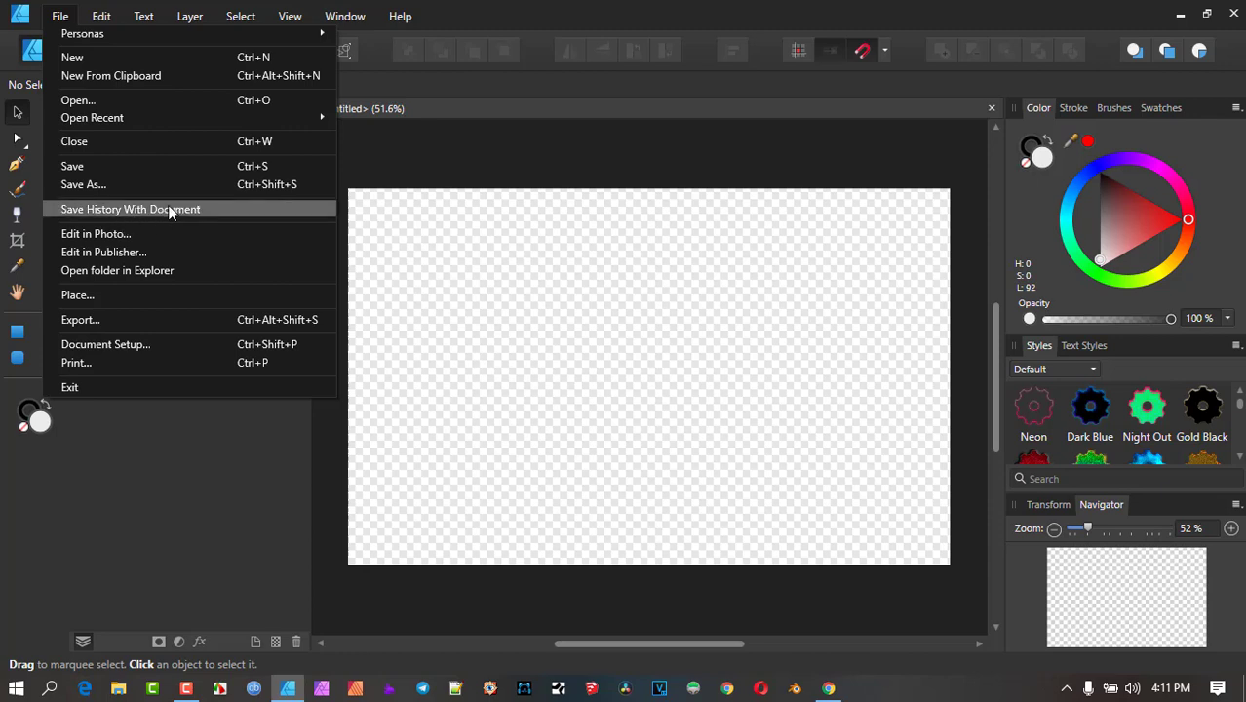
pyautogui.click(452, 313)
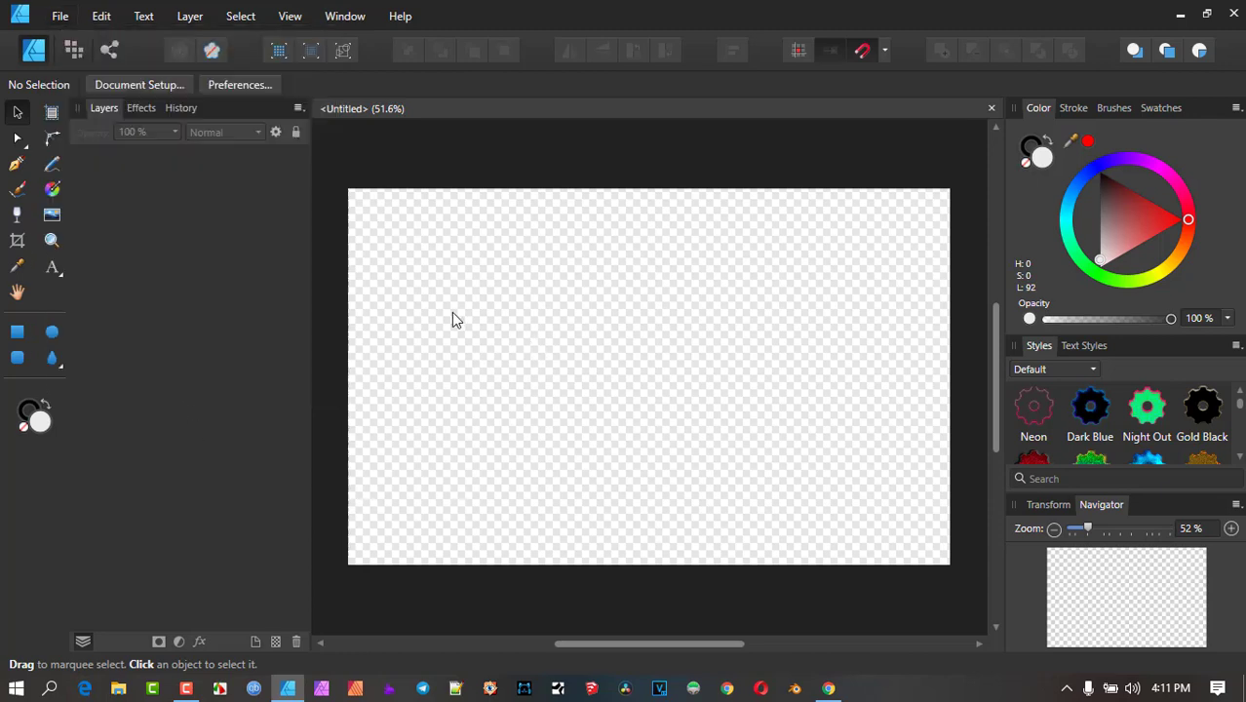
# - Draw an upright rectangle left of the page centre and fill it with blue
pyautogui.click(17, 331)
pyautogui.moveTo(504, 275); pyautogui.dragTo(573, 386)
pyautogui.click(1097, 171)
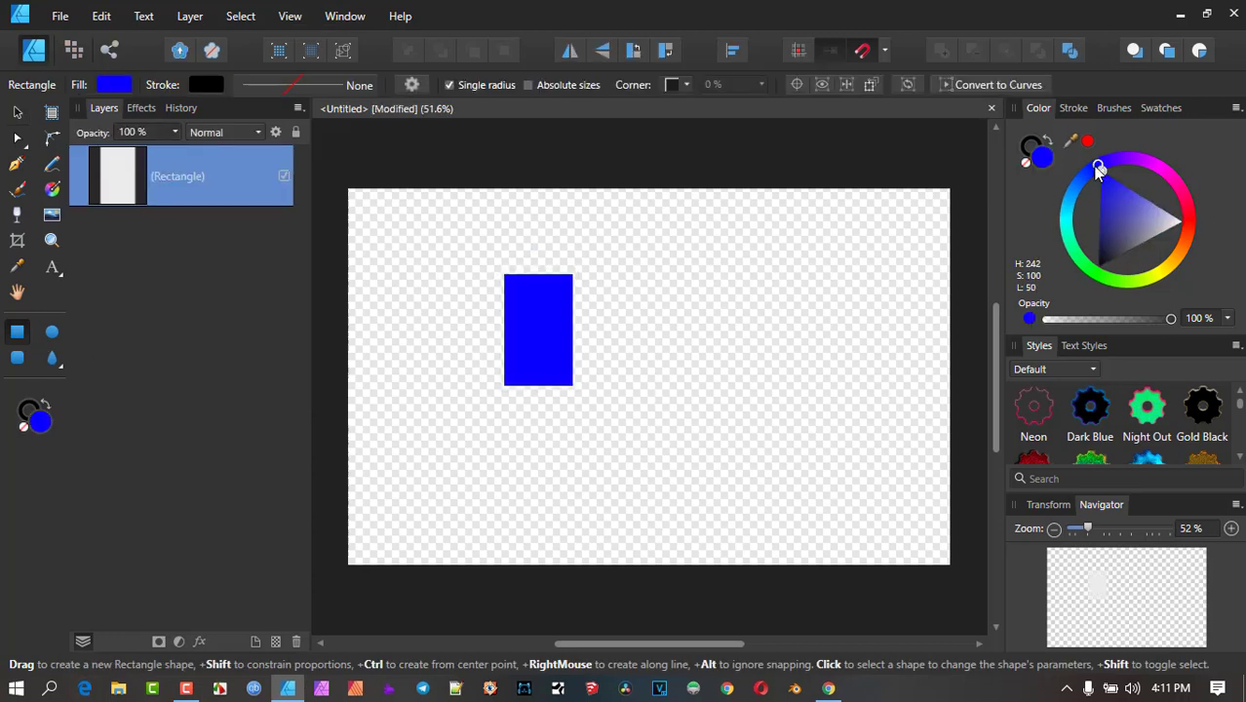
# - Add the art text "Do" at about 139 pt to the right of the blue rectangle
pyautogui.click(51, 268)
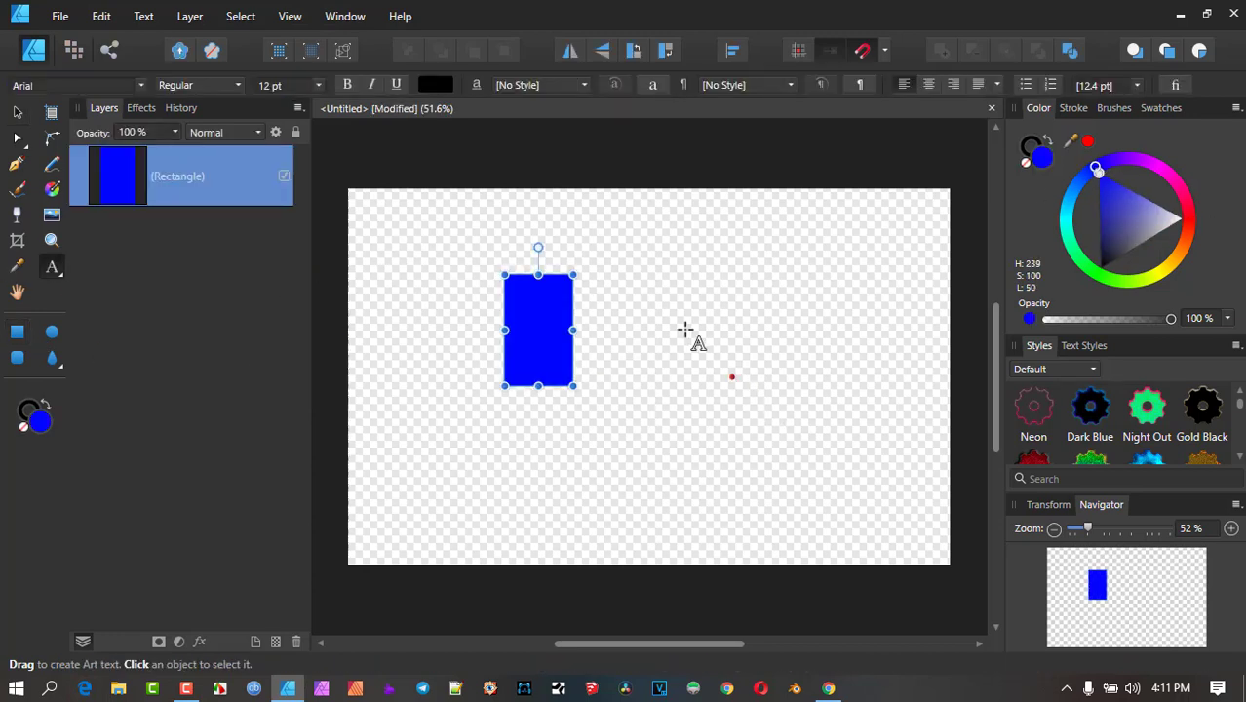
pyautogui.moveTo(685, 321); pyautogui.dragTo(711, 377)
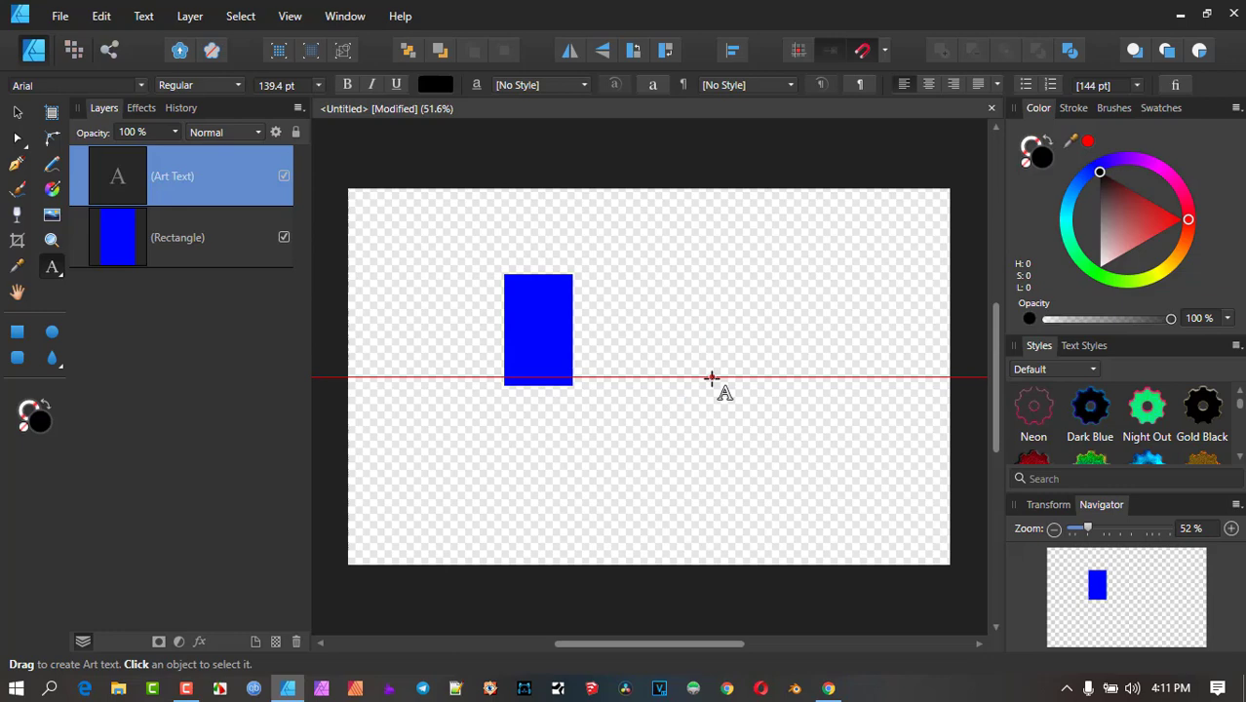
pyautogui.write('Do')
pyautogui.press('Escape')
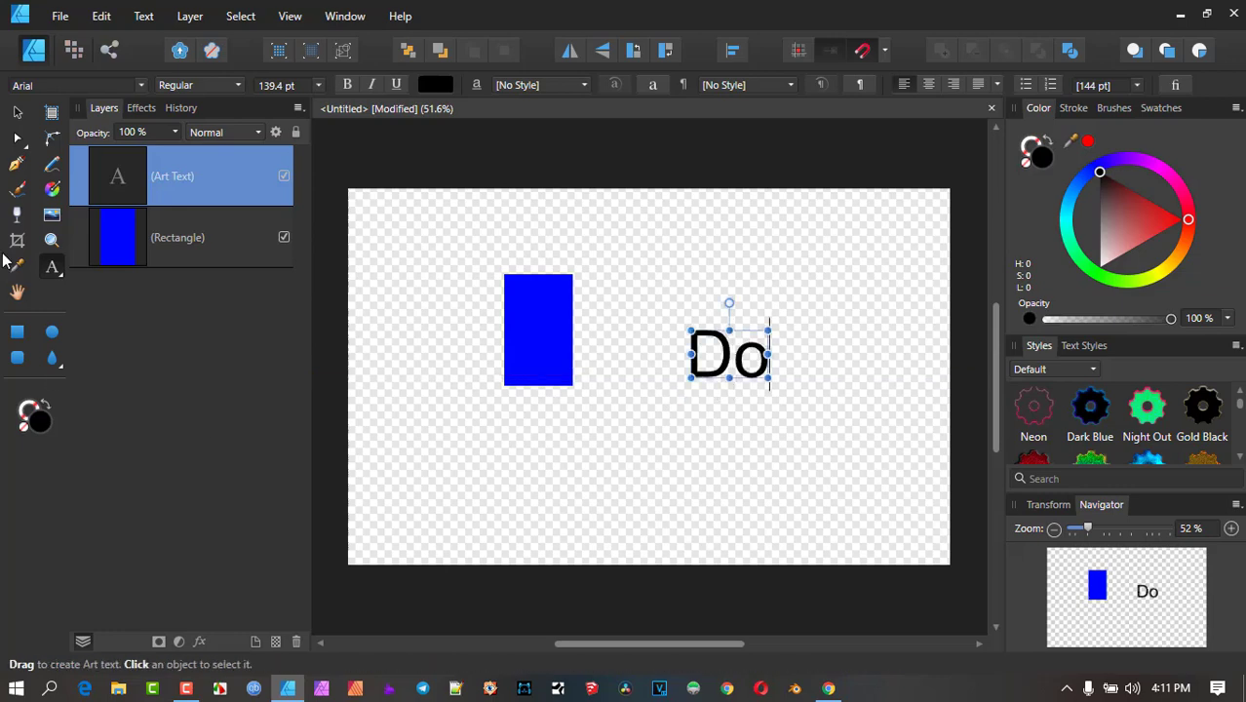
pyautogui.click(18, 113)
# - Place the 179.jpg eagle logo as a small image just below the blue rectangle
pyautogui.hotkey('ctrl', 'o')
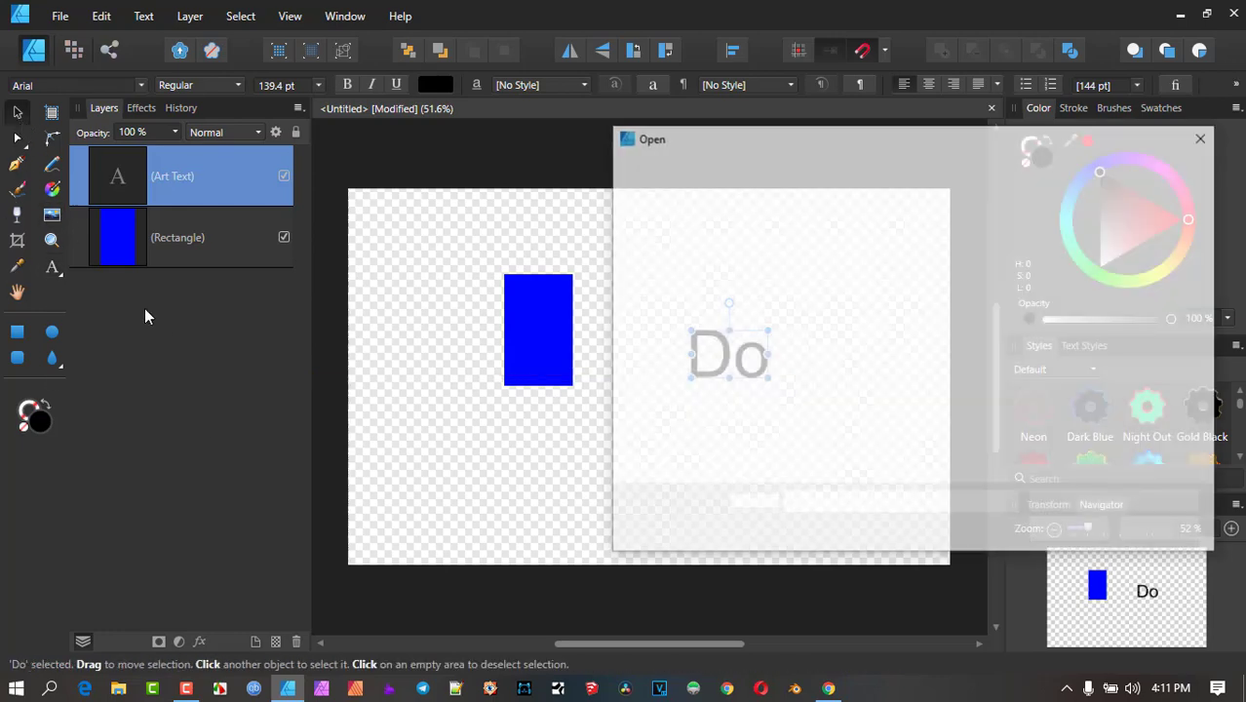
pyautogui.click(927, 273)
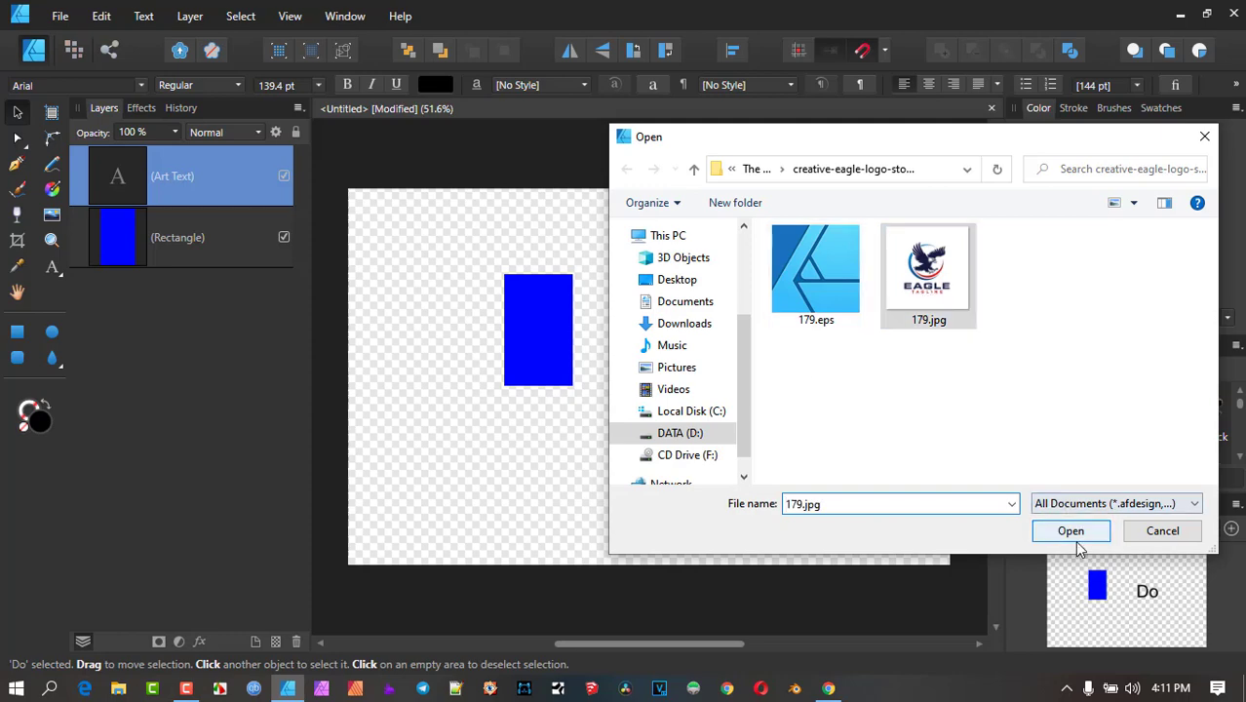
pyautogui.click(1070, 530)
pyautogui.moveTo(483, 408); pyautogui.dragTo(606, 503)
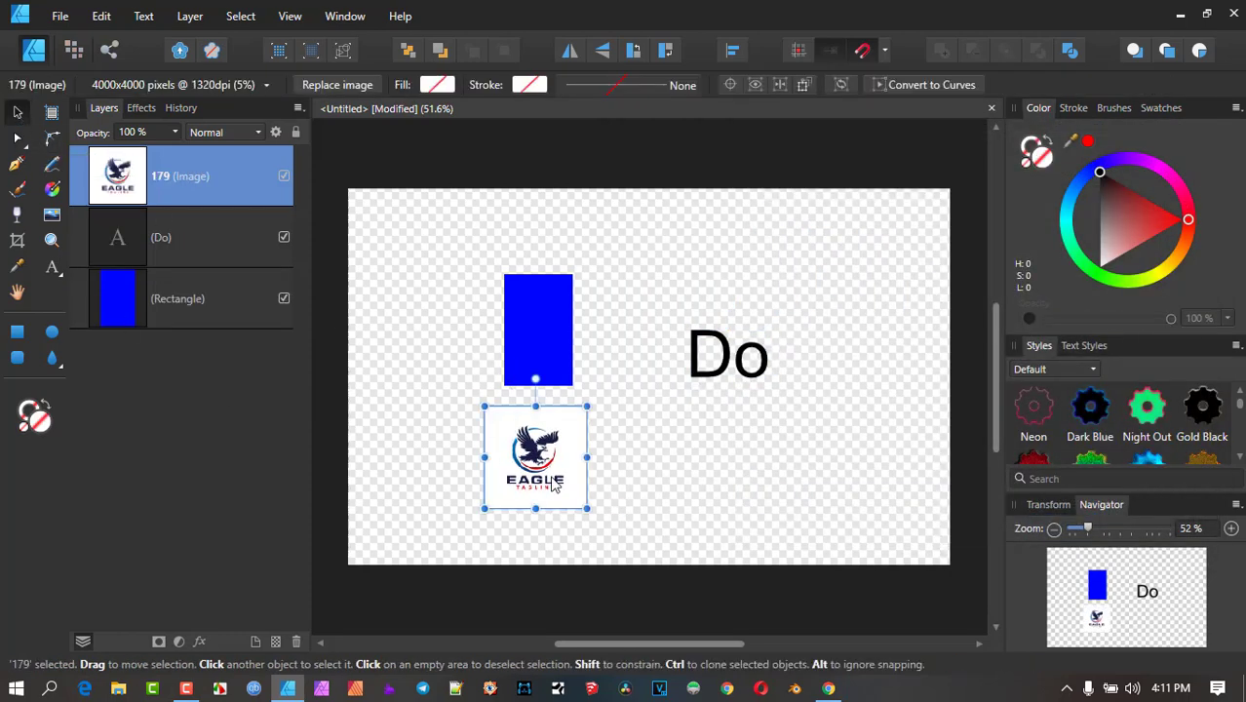
# - Move the eagle logo to the page's upper centre, the "Do" text to its left, and the blue rectangle to the lower right
pyautogui.moveTo(552, 485); pyautogui.dragTo(614, 355)
pyautogui.moveTo(743, 408); pyautogui.dragTo(732, 438)
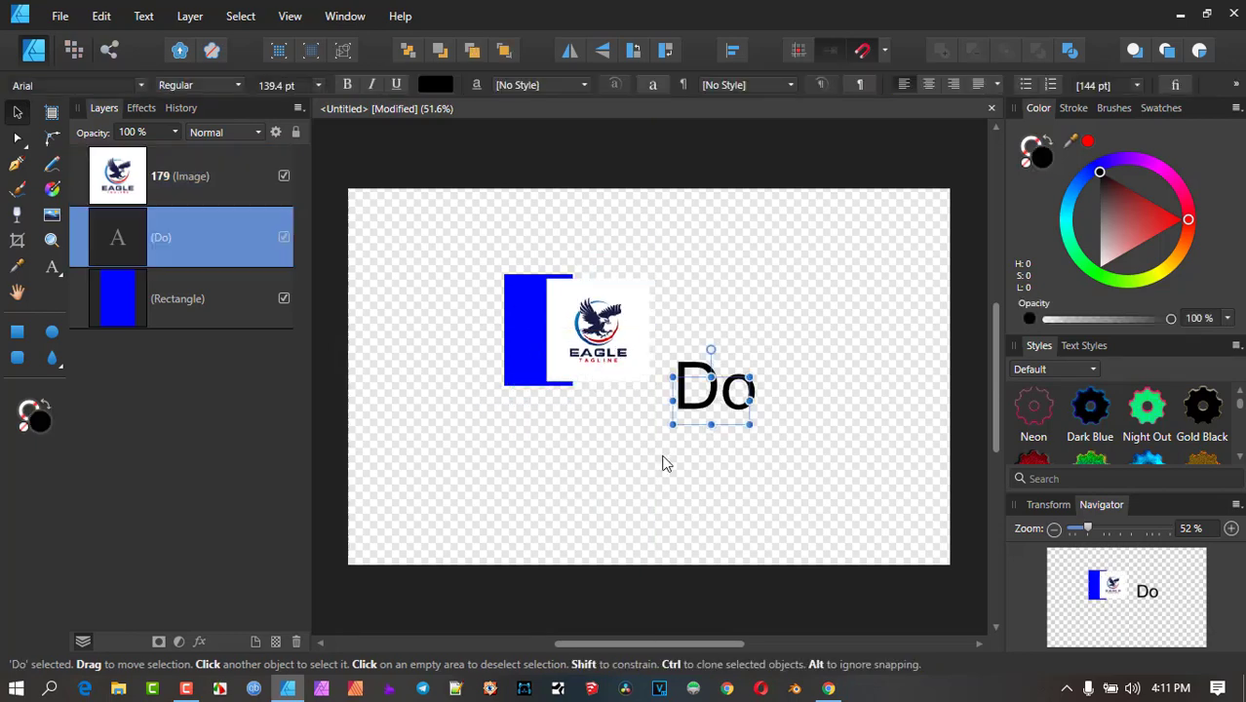
pyautogui.moveTo(711, 395); pyautogui.dragTo(429, 391)
pyautogui.moveTo(514, 325); pyautogui.dragTo(774, 456)
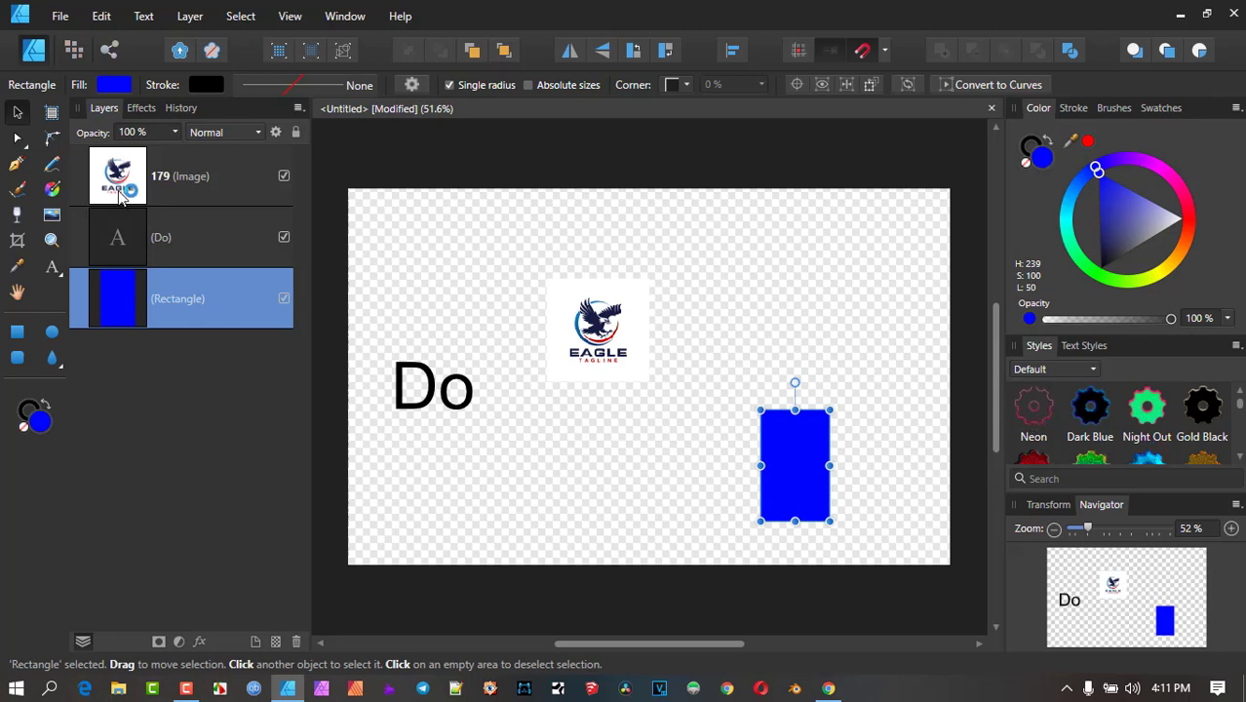
# - Step back through the document's history to before the text was moved left, and restore the latest Transform state
pyautogui.click(179, 108)
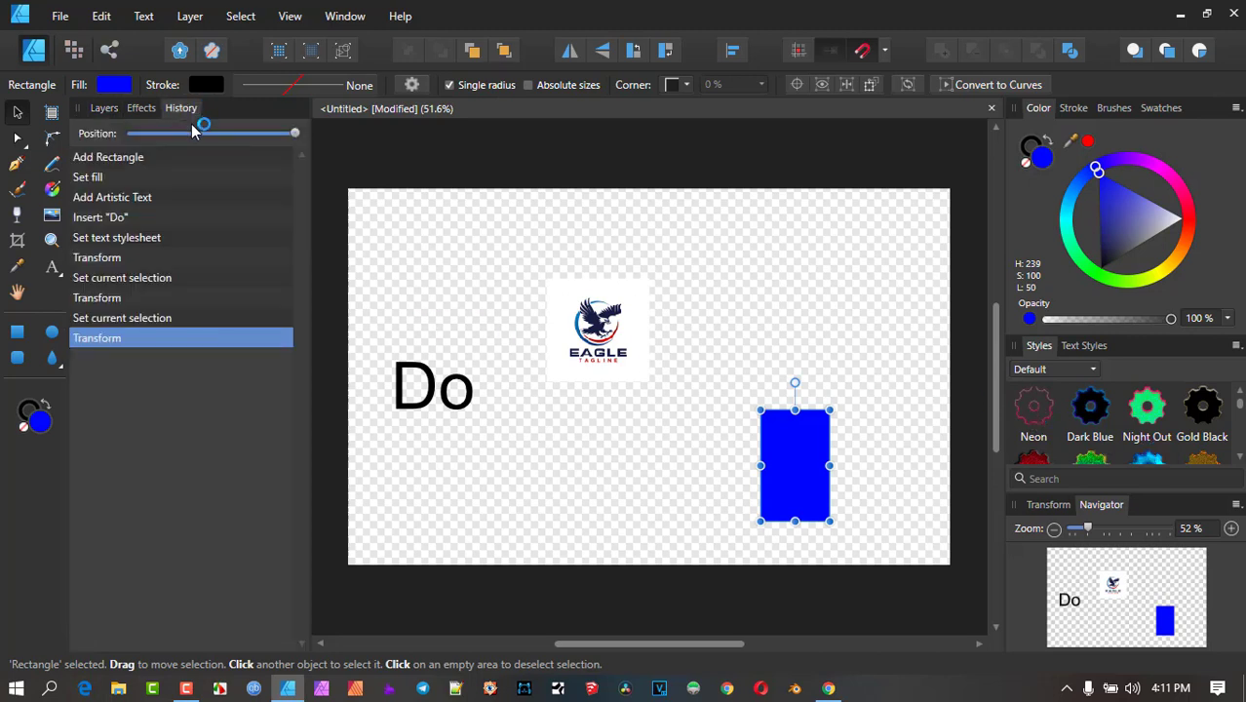
pyautogui.click(161, 317)
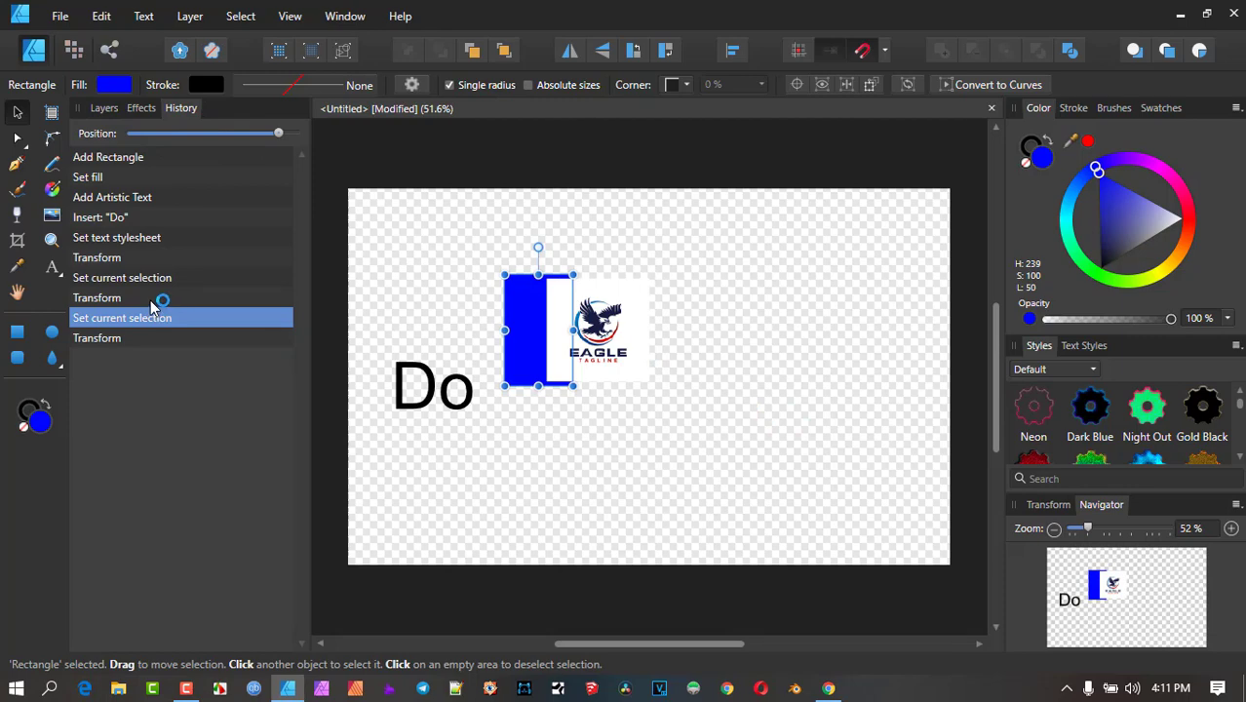
pyautogui.click(158, 297)
pyautogui.click(152, 278)
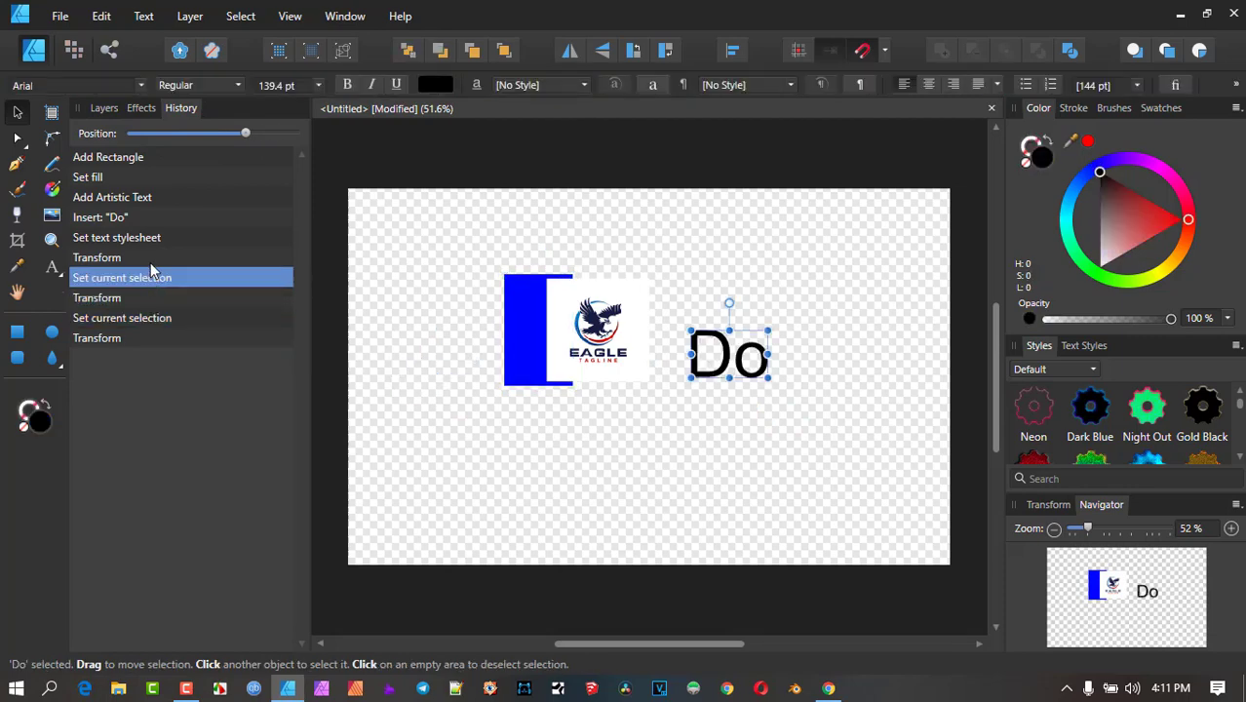
pyautogui.click(136, 336)
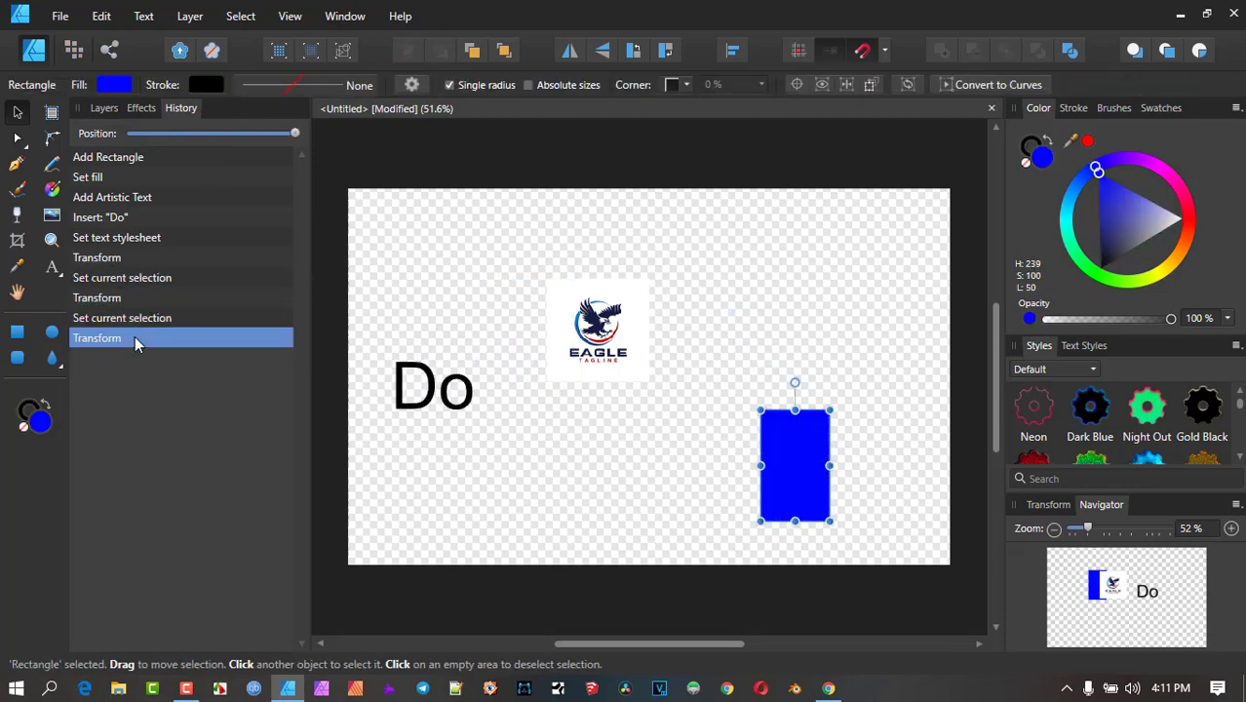
pyautogui.click(104, 109)
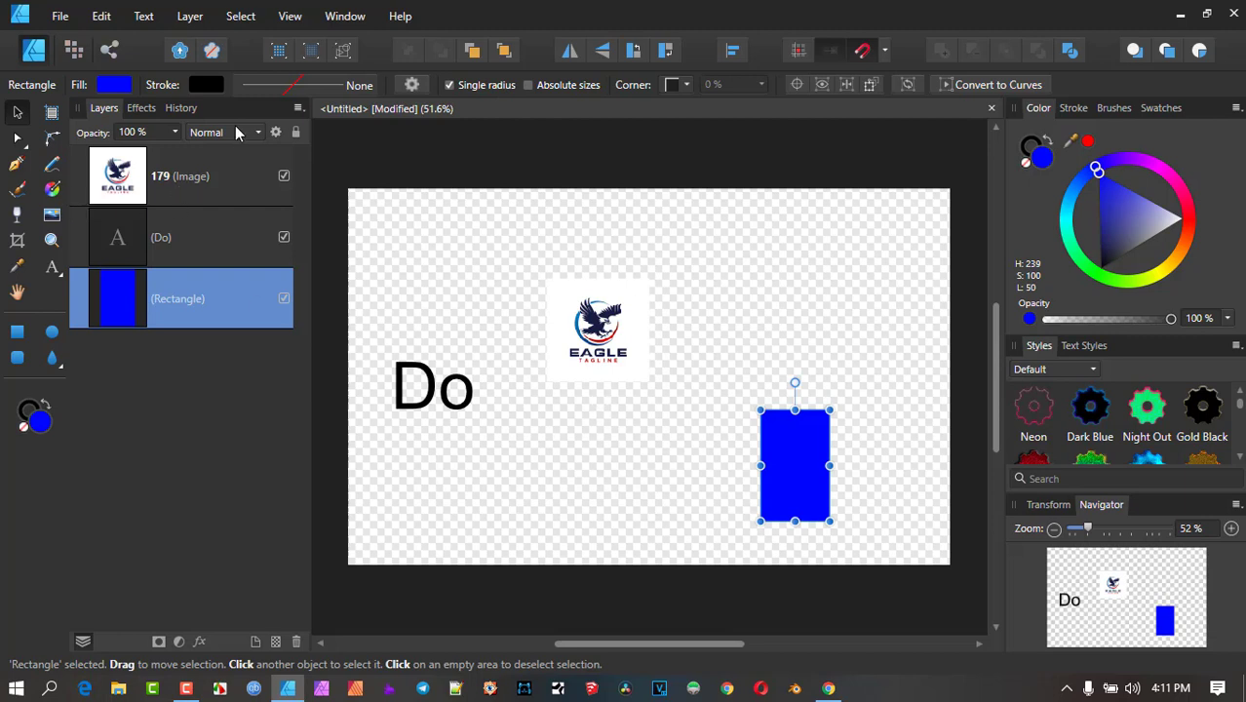
pyautogui.click(183, 107)
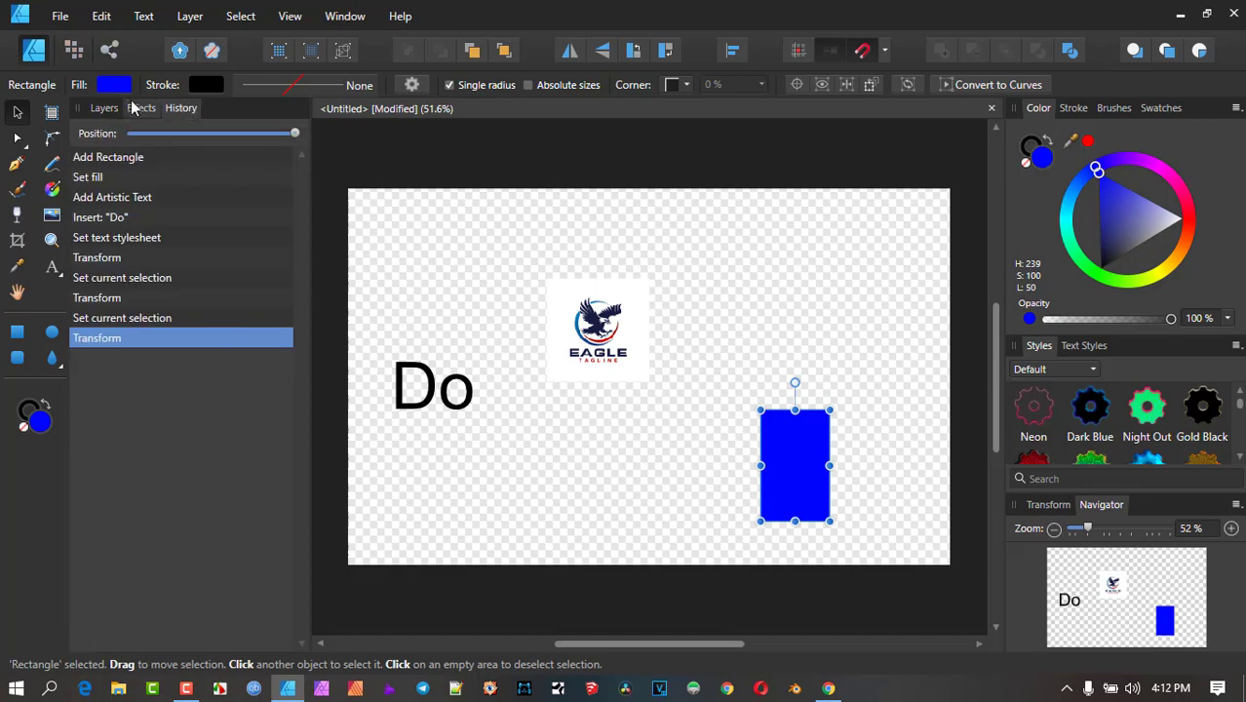
pyautogui.click(103, 107)
# - Try the Save History With Document option, decline enabling it, and review the document's history list
pyautogui.click(60, 17)
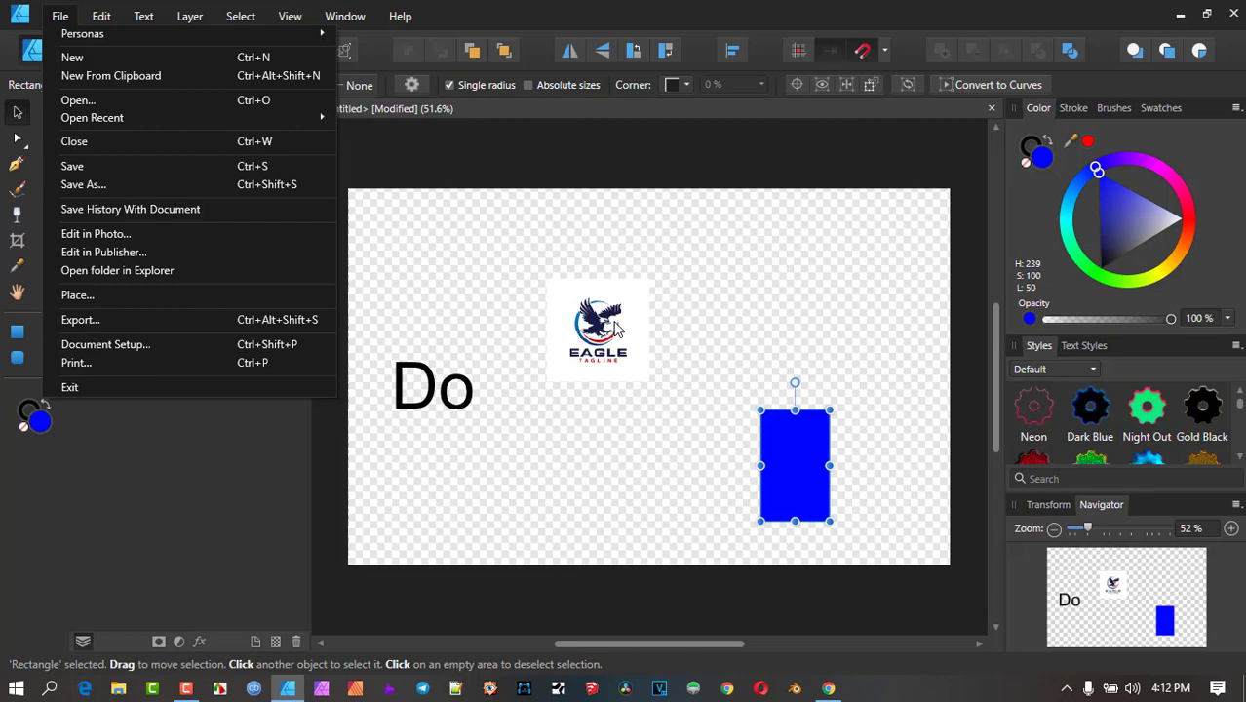
pyautogui.click(154, 210)
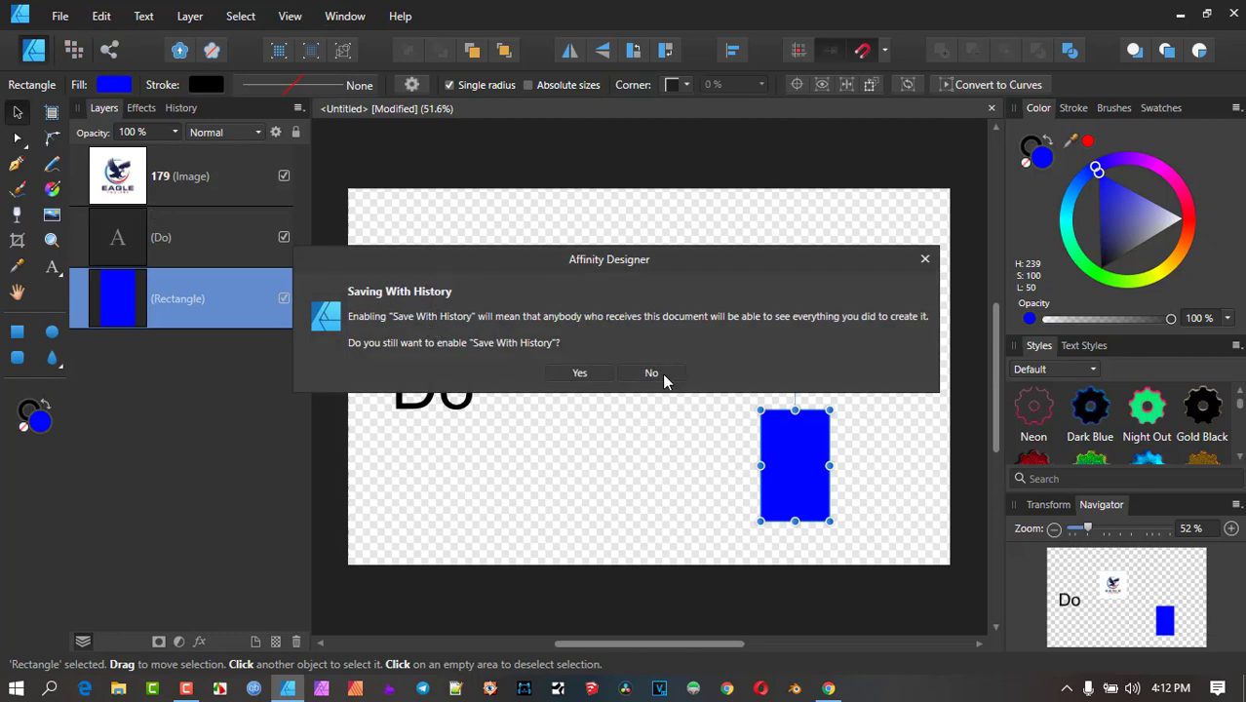
pyautogui.click(662, 374)
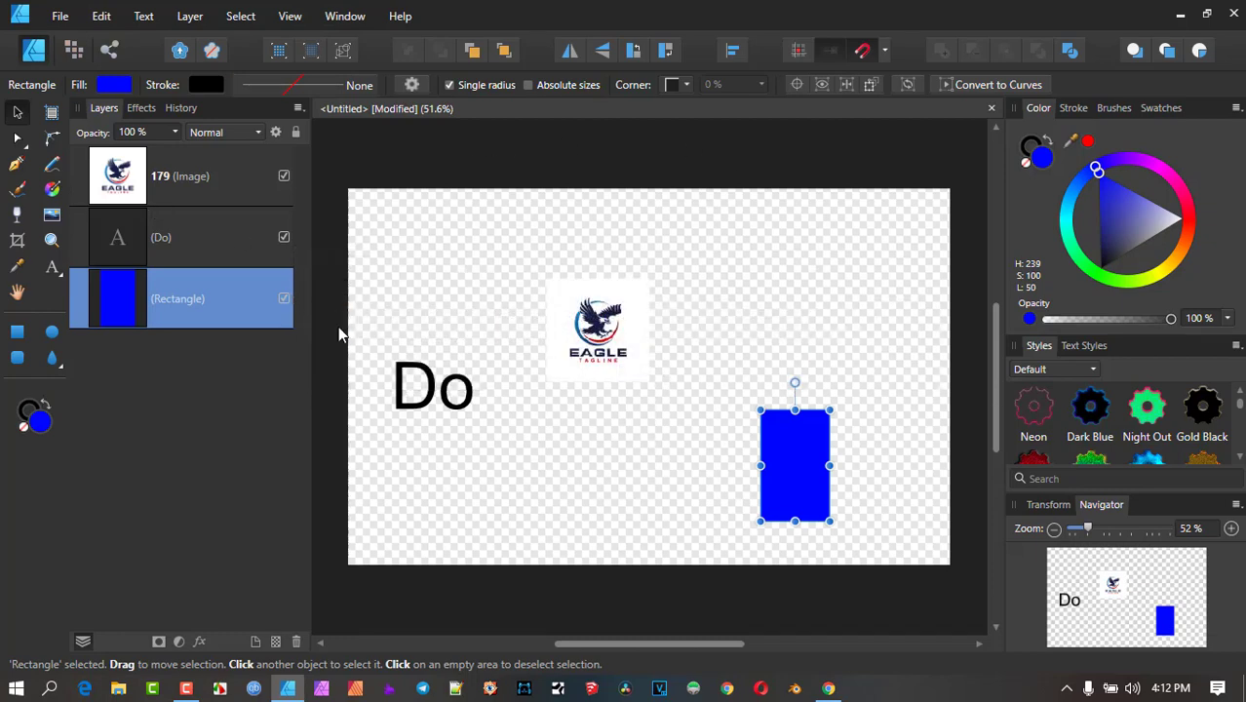
pyautogui.click(185, 108)
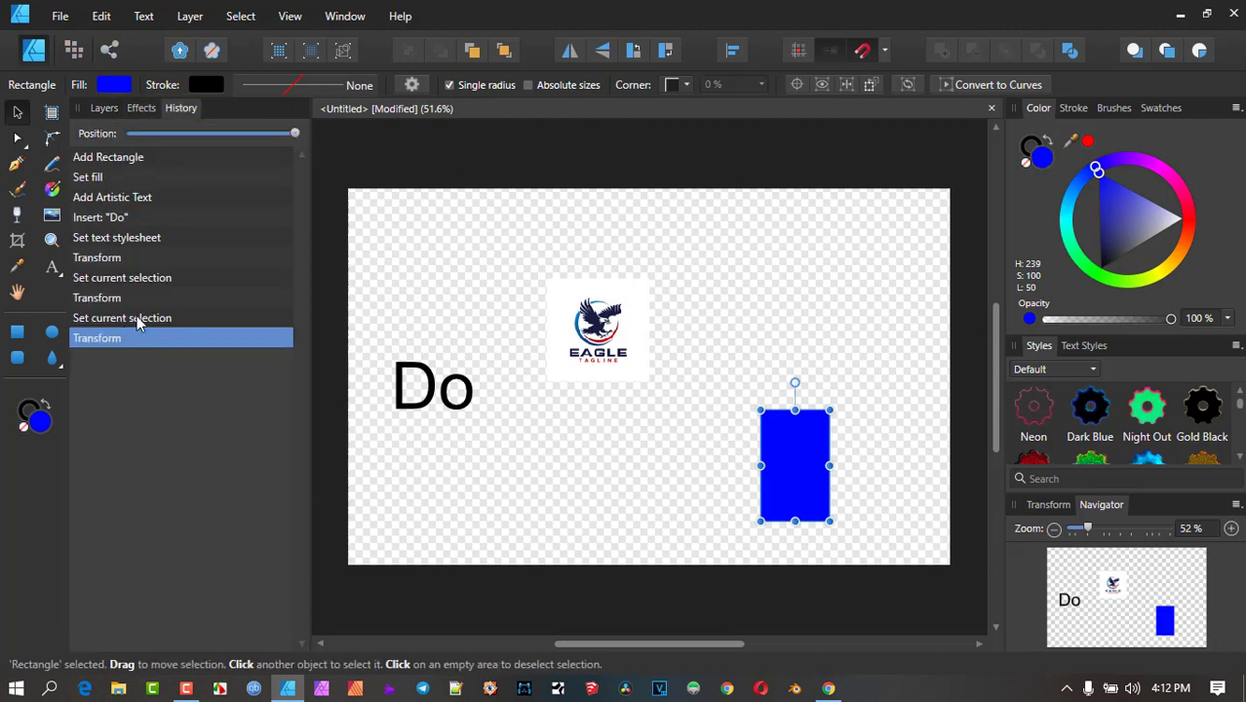
pyautogui.click(106, 109)
# - Send the document to Affinity Photo for editing and try to enter the Liquify Persona
pyautogui.click(58, 16)
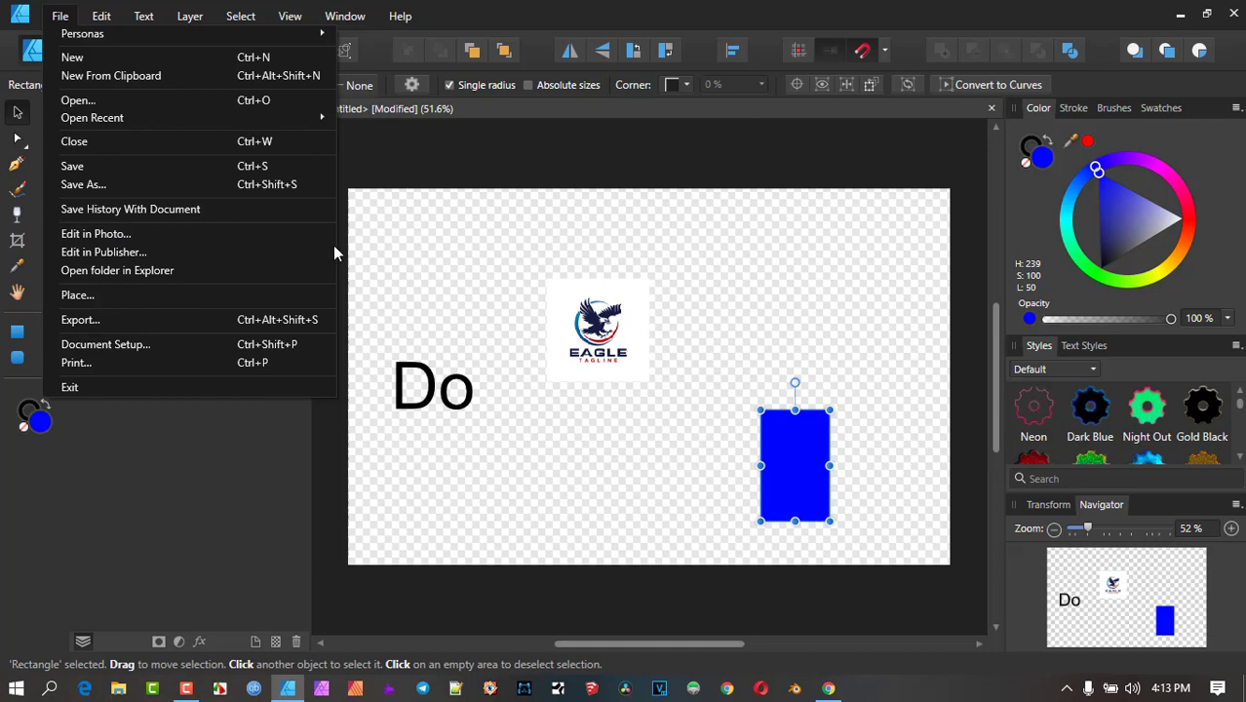
pyautogui.click(145, 235)
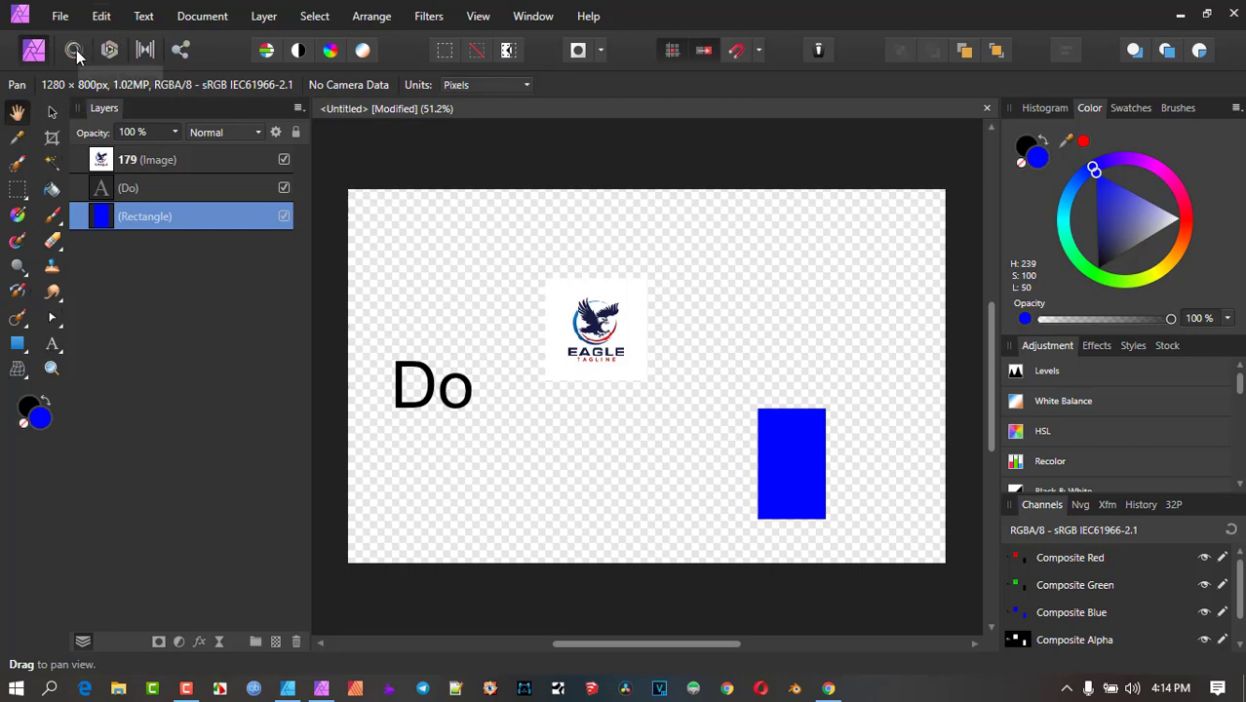
pyautogui.click(110, 50)
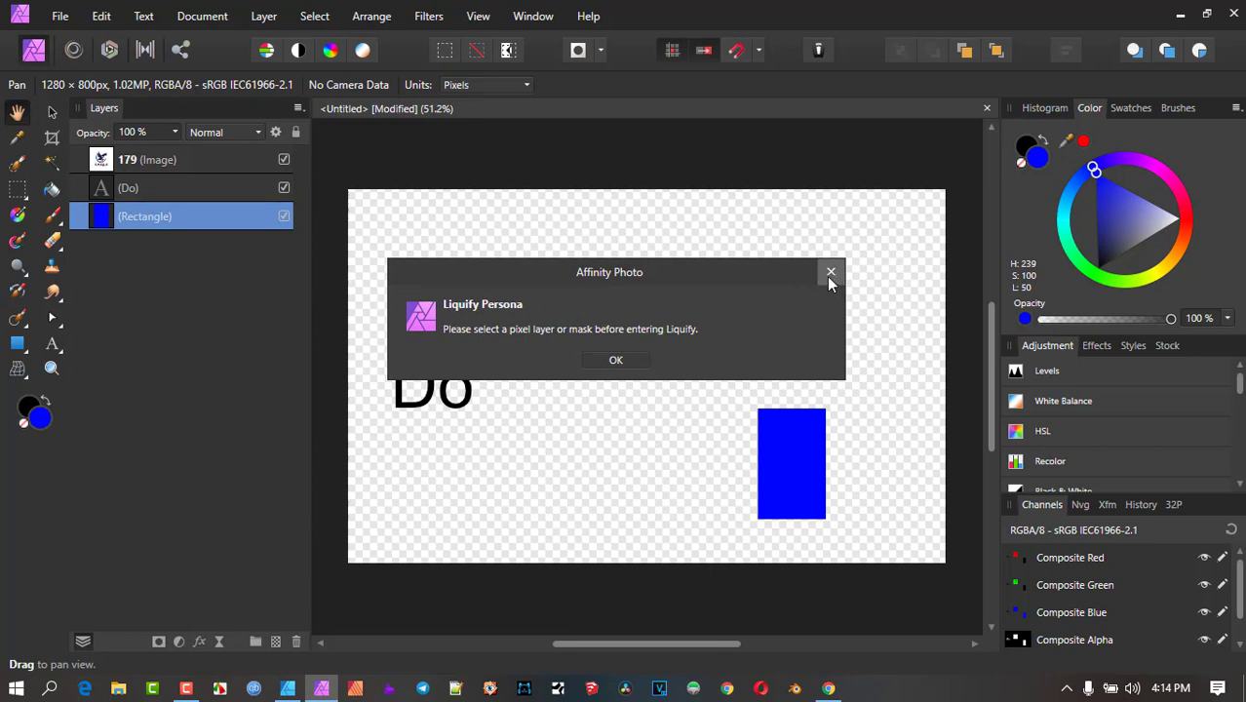
pyautogui.click(616, 360)
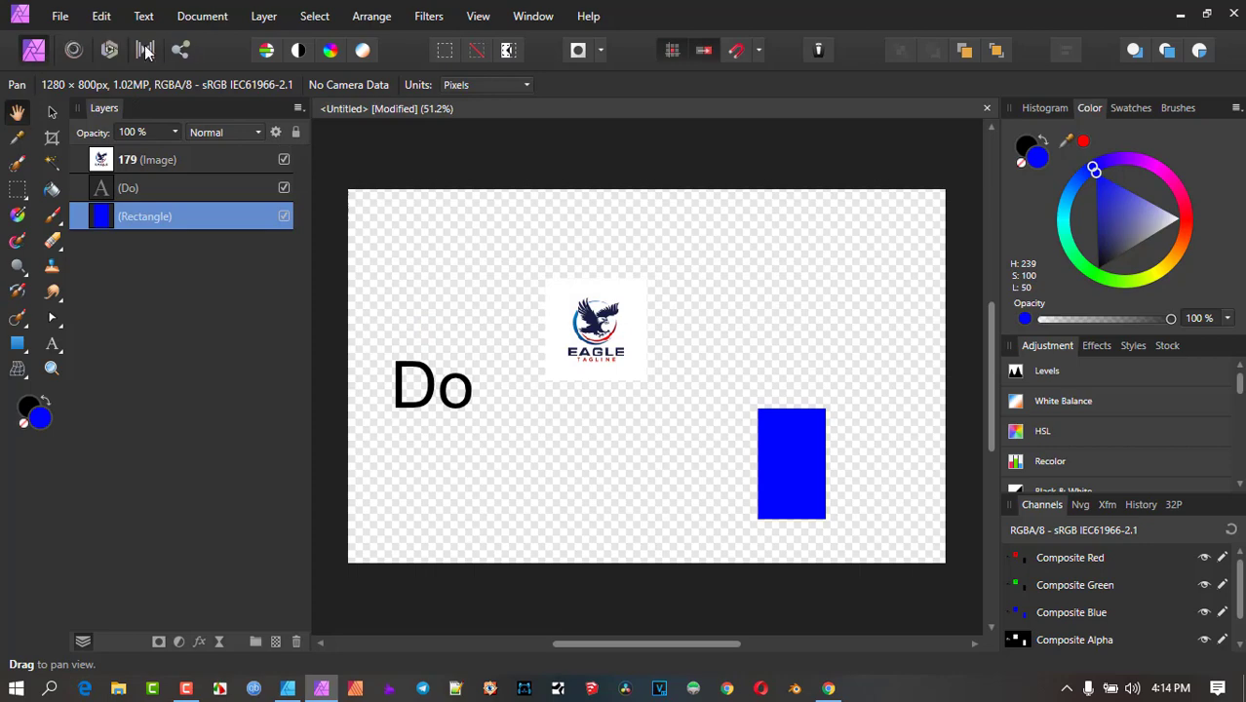
pyautogui.click(202, 17)
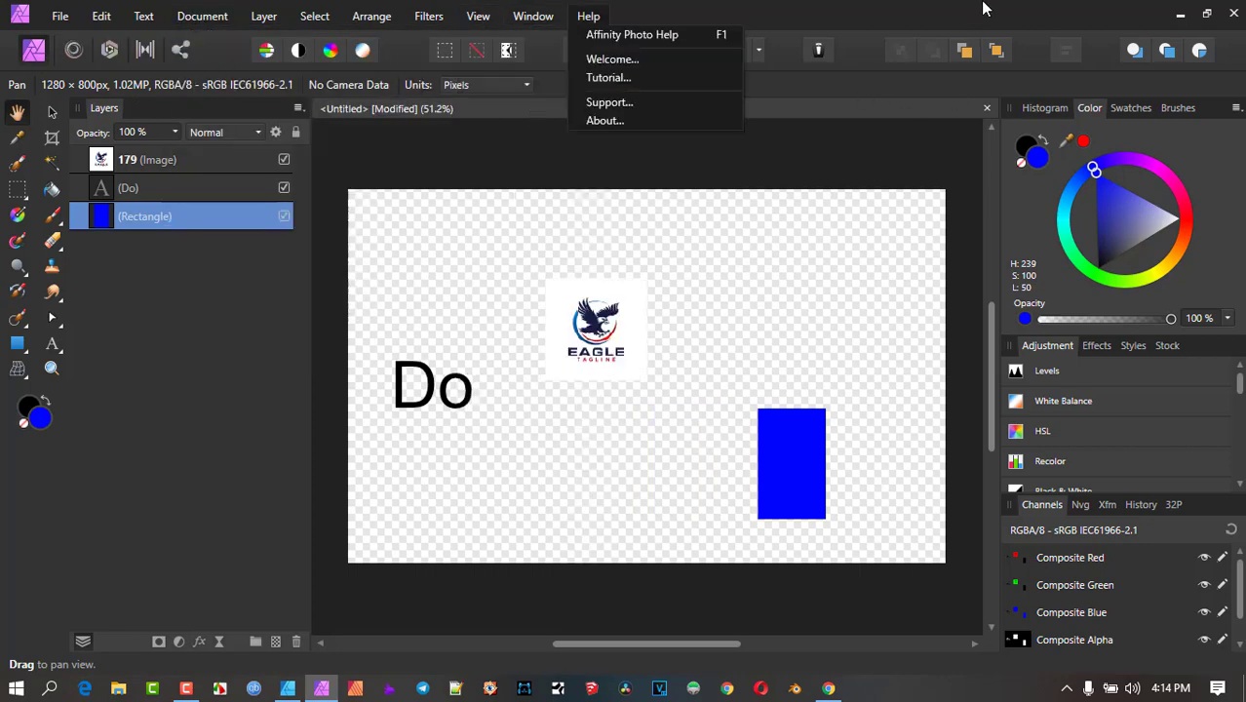
pyautogui.click(990, 4)
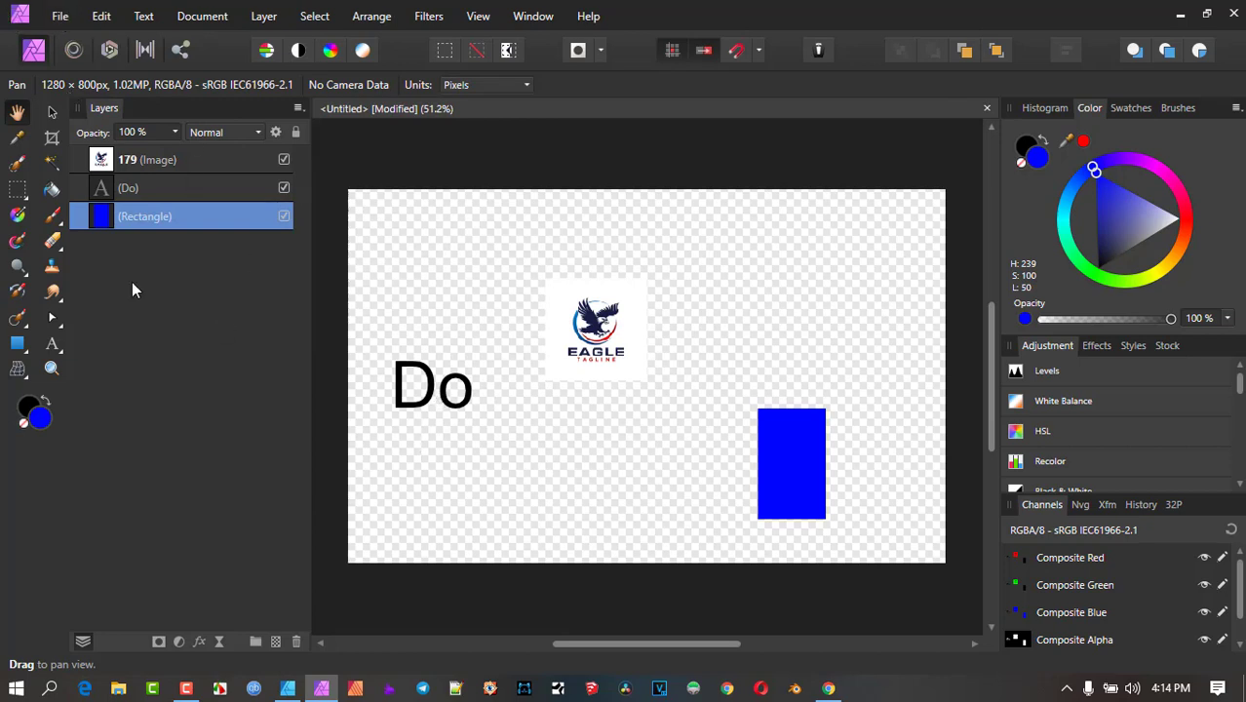
# - Move the "Do" text up beside the eagle logo, check the history, and send the document back to Affinity Designer
pyautogui.click(55, 113)
pyautogui.moveTo(456, 410); pyautogui.dragTo(479, 334)
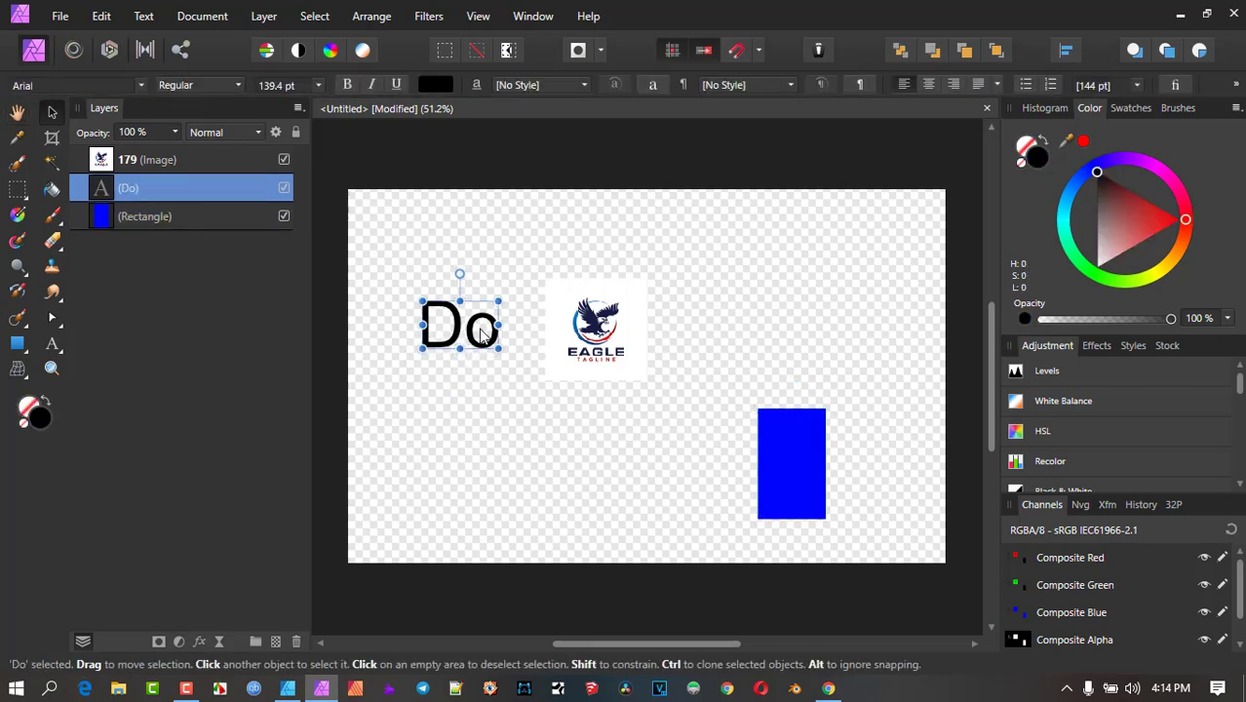
pyautogui.click(1143, 505)
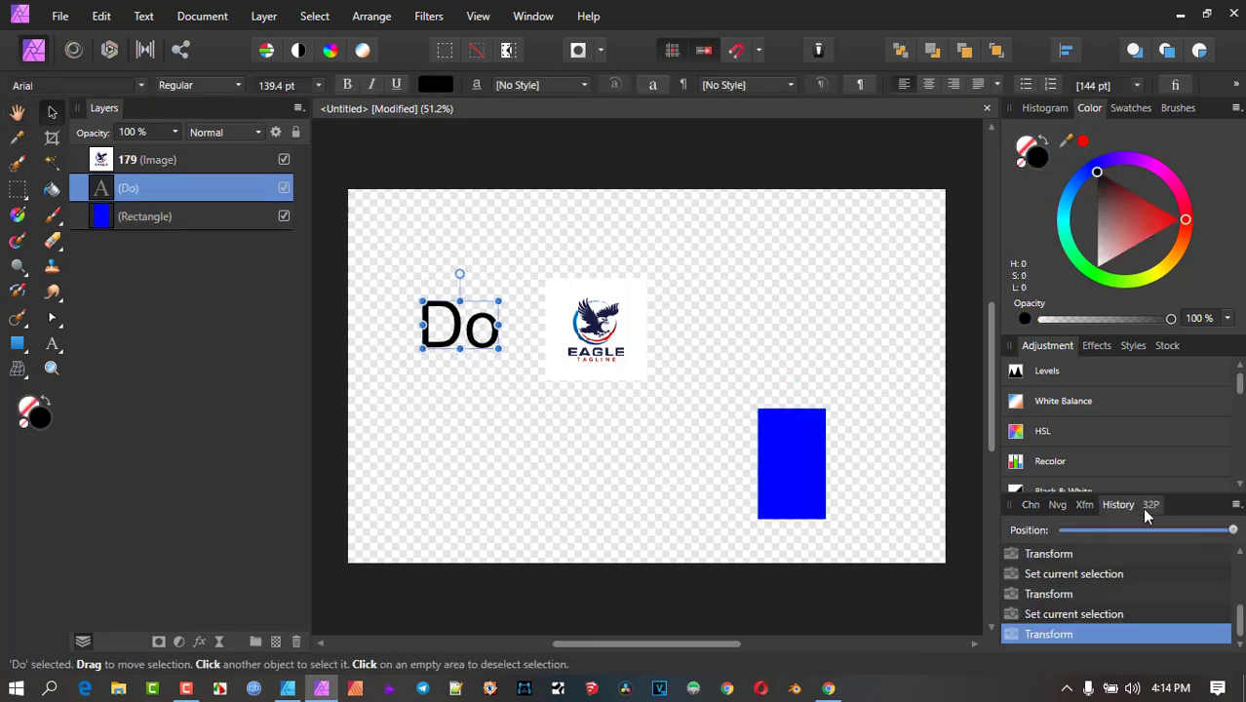
pyautogui.moveTo(1240, 629); pyautogui.dragTo(1242, 660)
pyautogui.click(60, 17)
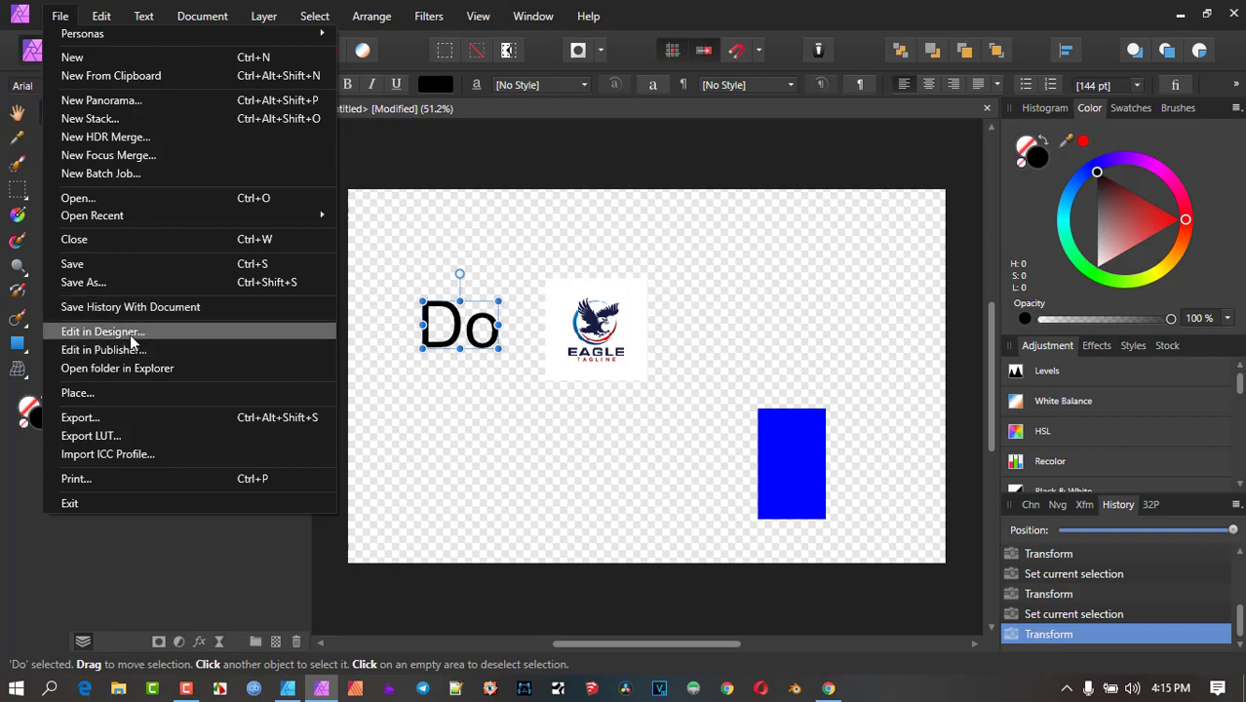
pyautogui.click(102, 332)
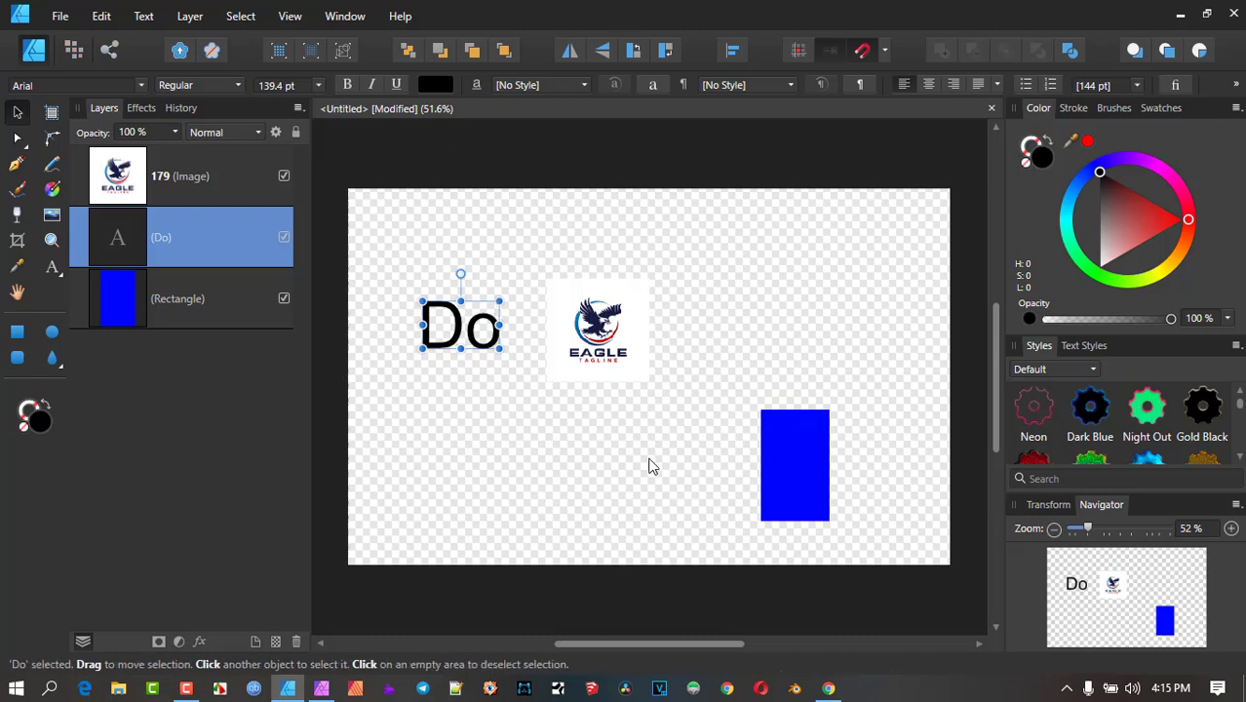
# - Select the eagle logo, open the document's folder in Explorer, and close the folder window
pyautogui.click(60, 16)
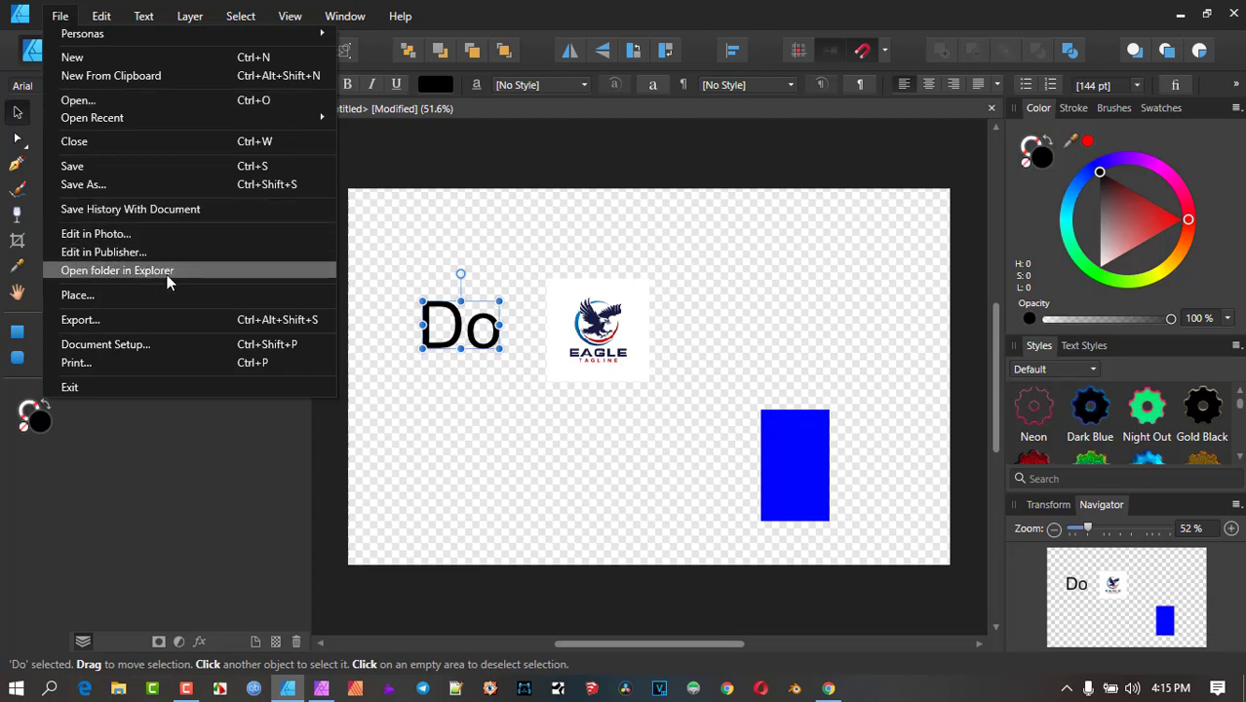
pyautogui.click(614, 340)
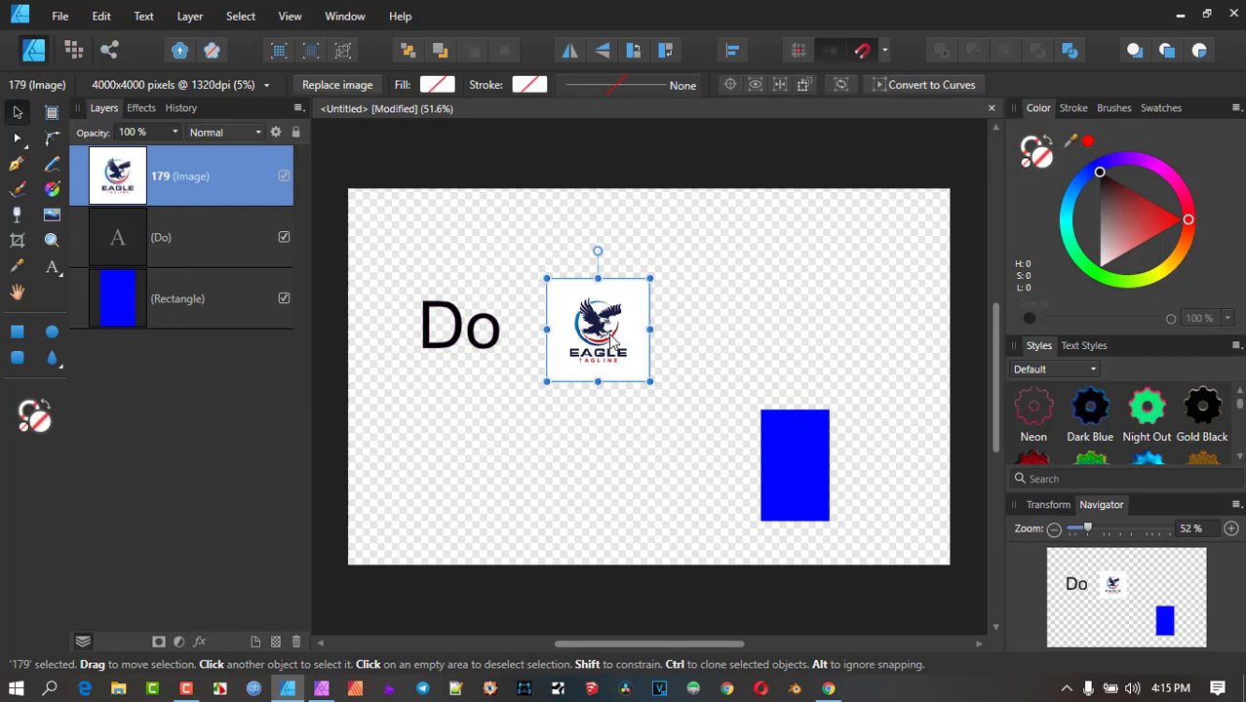
pyautogui.click(70, 16)
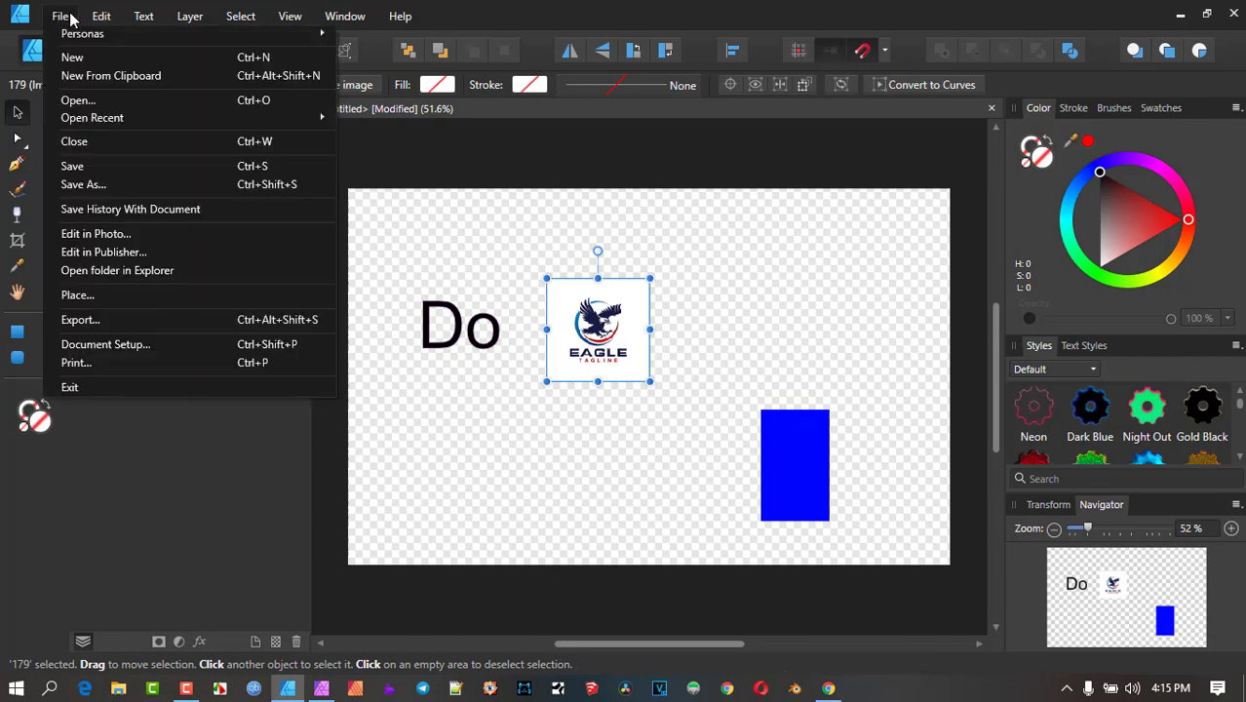
pyautogui.click(148, 270)
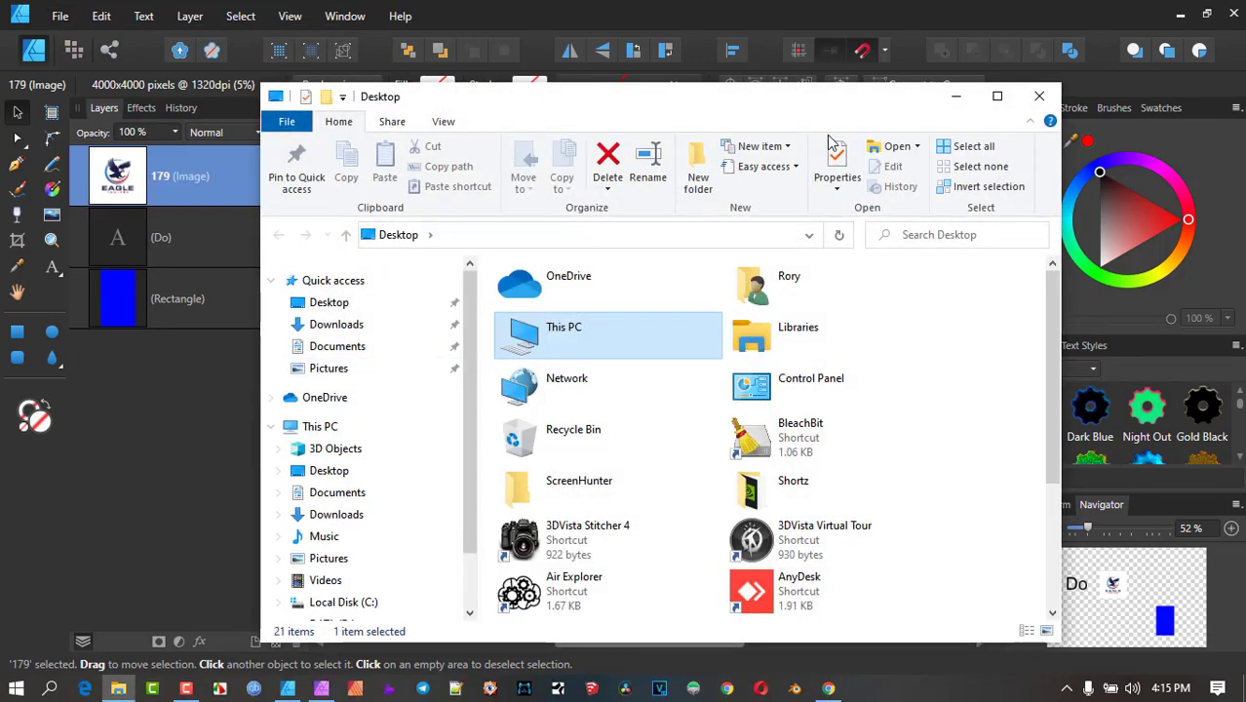
pyautogui.click(1040, 97)
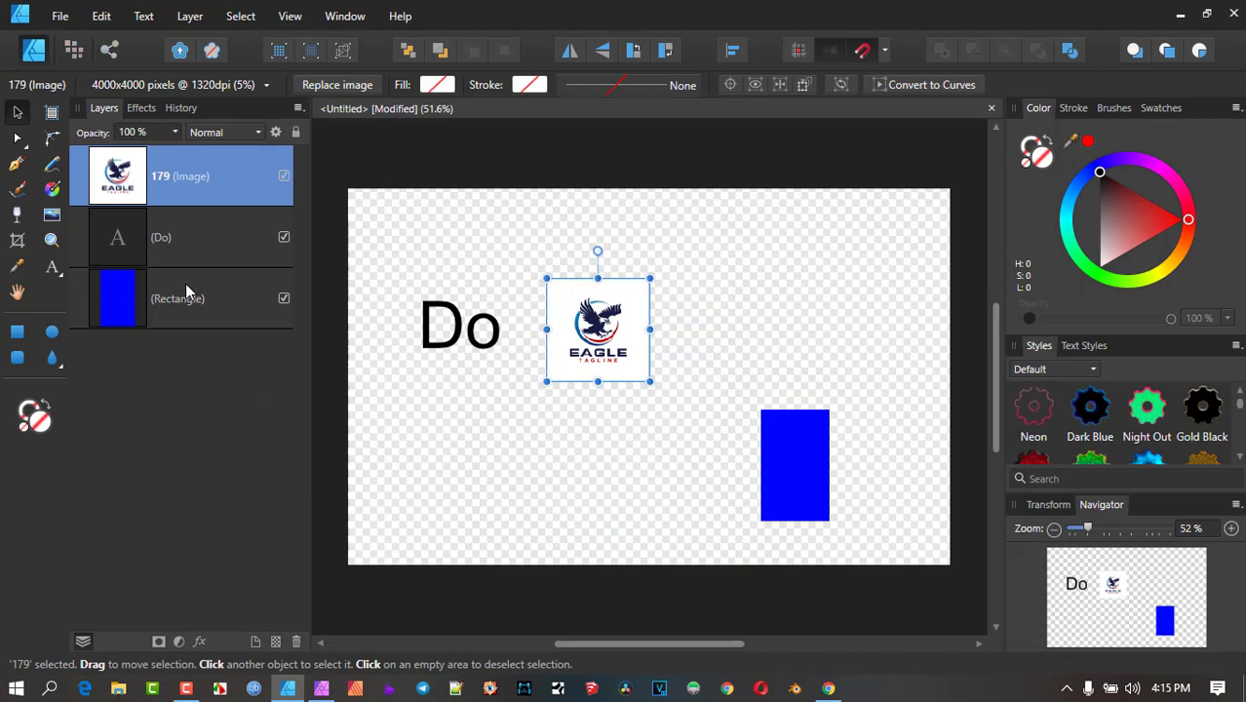
# - Open the 179.jpg eagle logo as a separate document and close it again
pyautogui.click(60, 16)
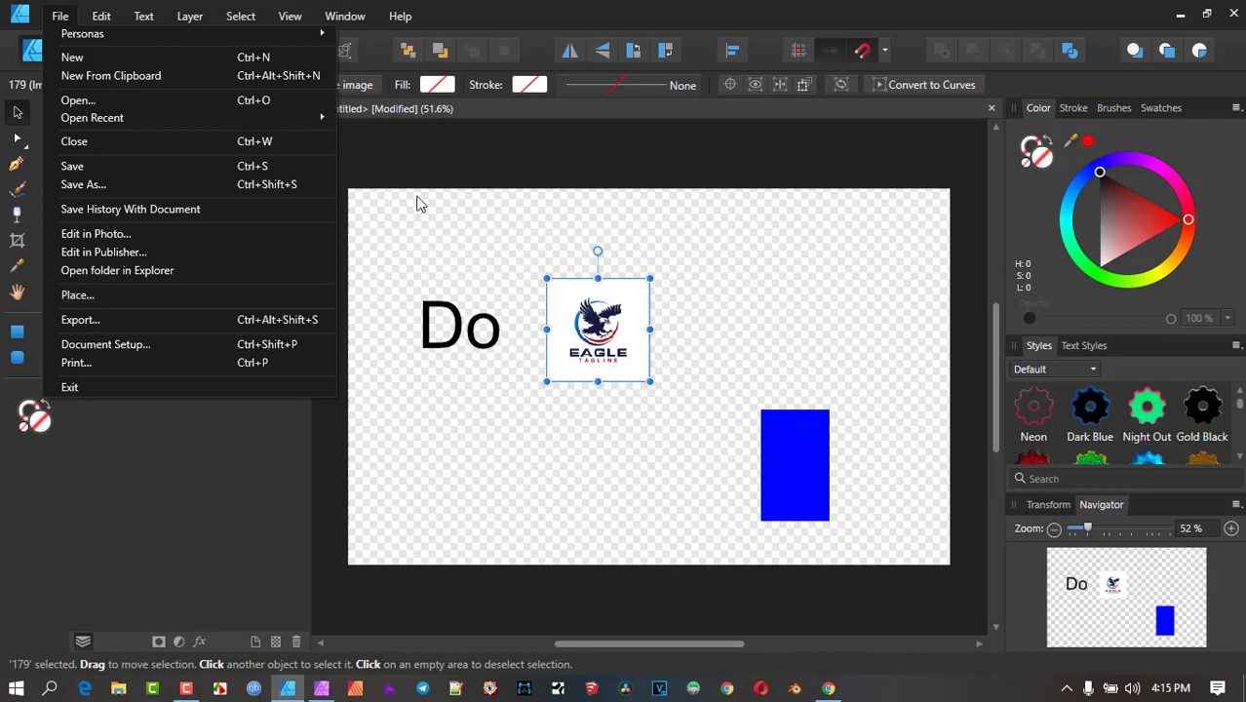
pyautogui.click(60, 15)
pyautogui.click(60, 15)
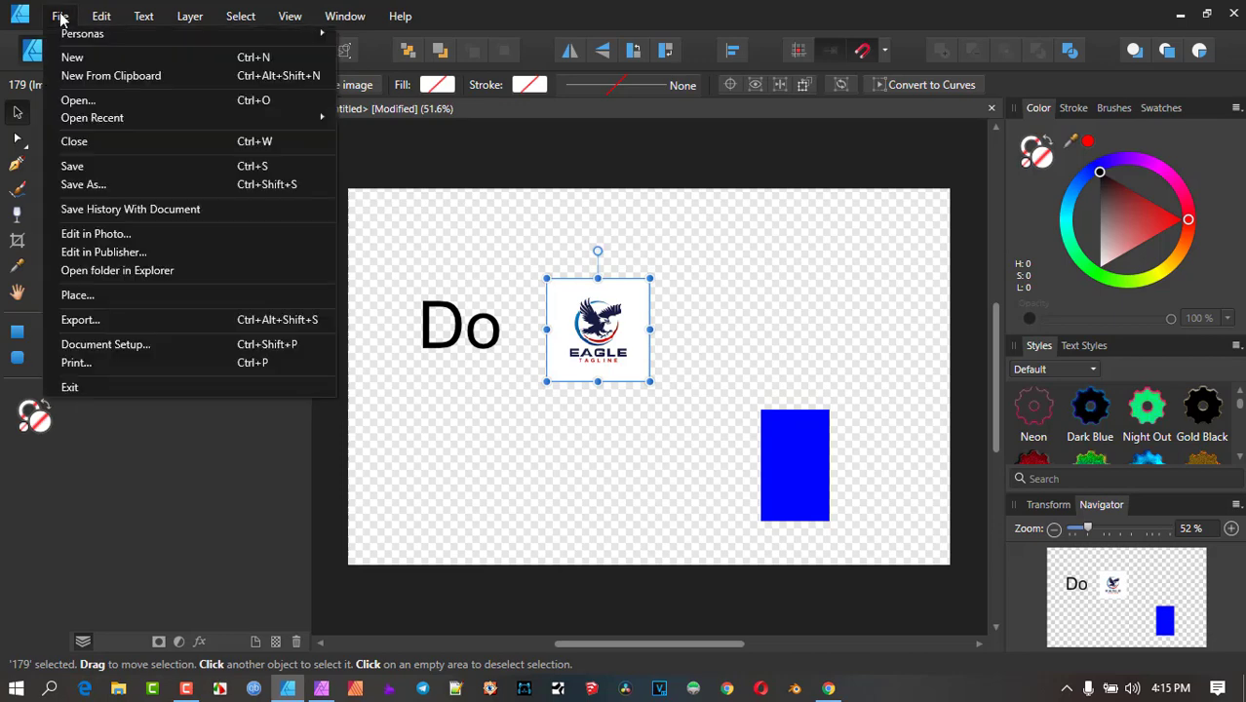
pyautogui.click(102, 108)
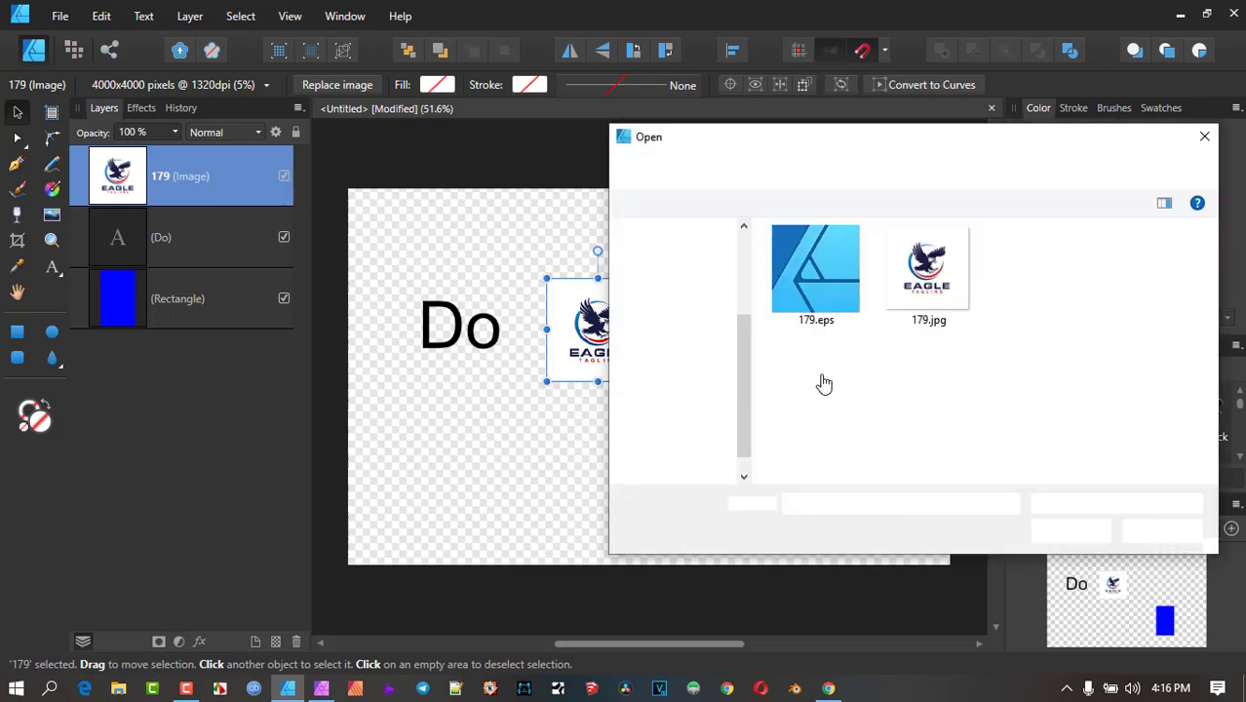
pyautogui.click(899, 310)
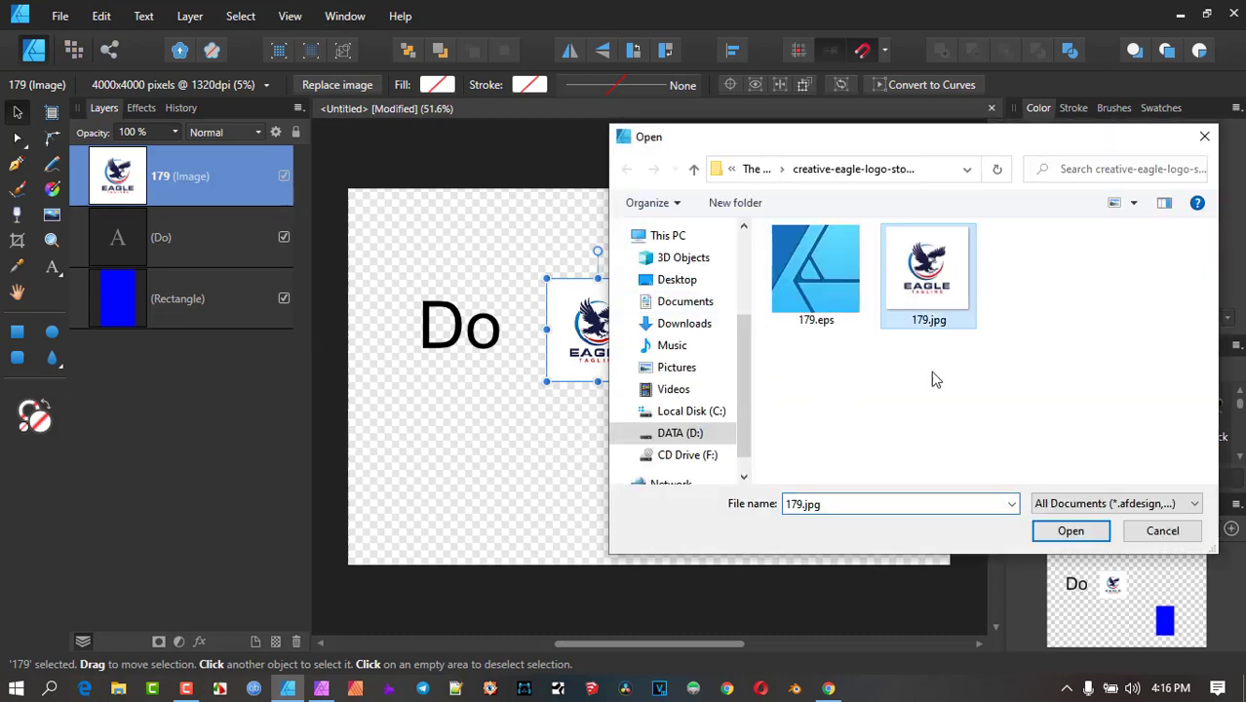
pyautogui.click(1070, 532)
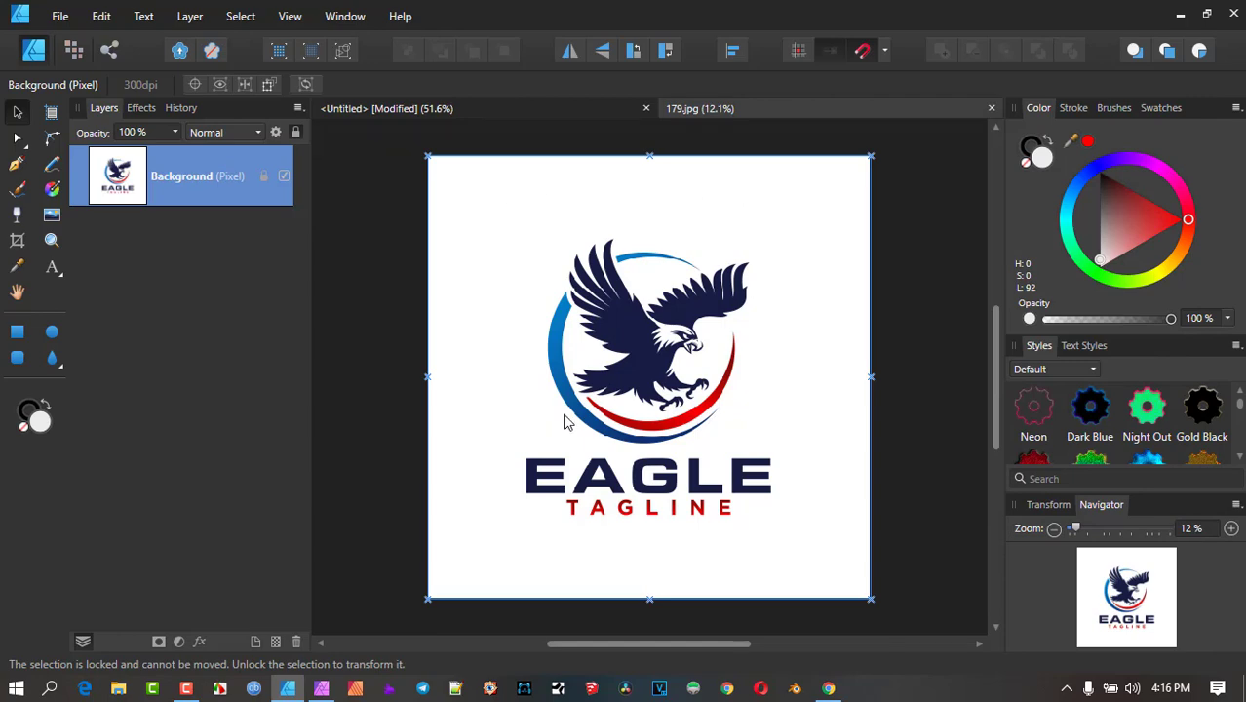
pyautogui.click(992, 108)
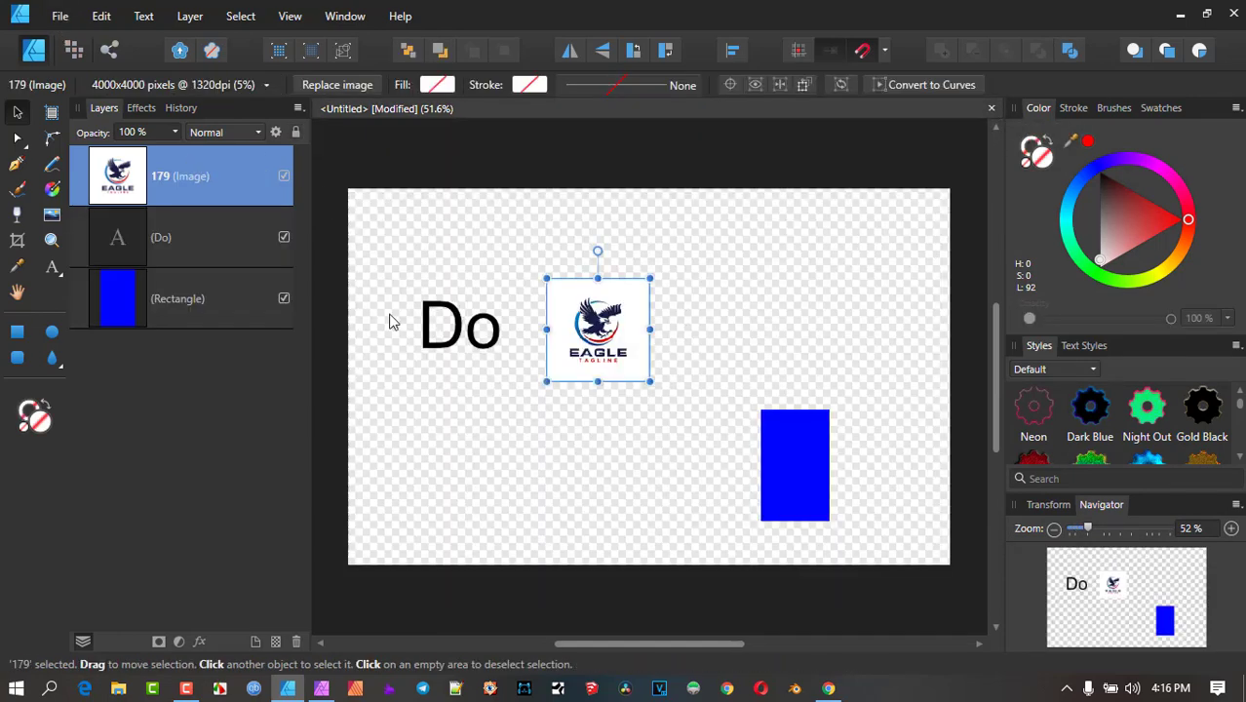
pyautogui.click(492, 341)
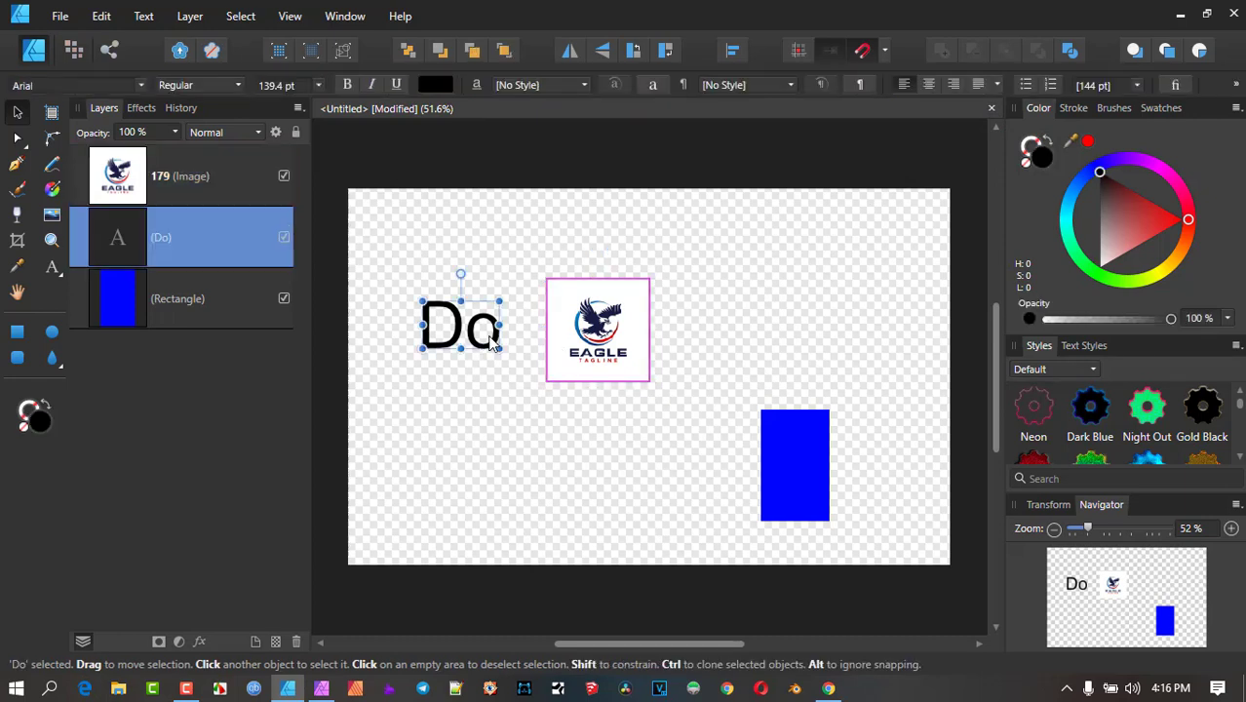
pyautogui.click(613, 337)
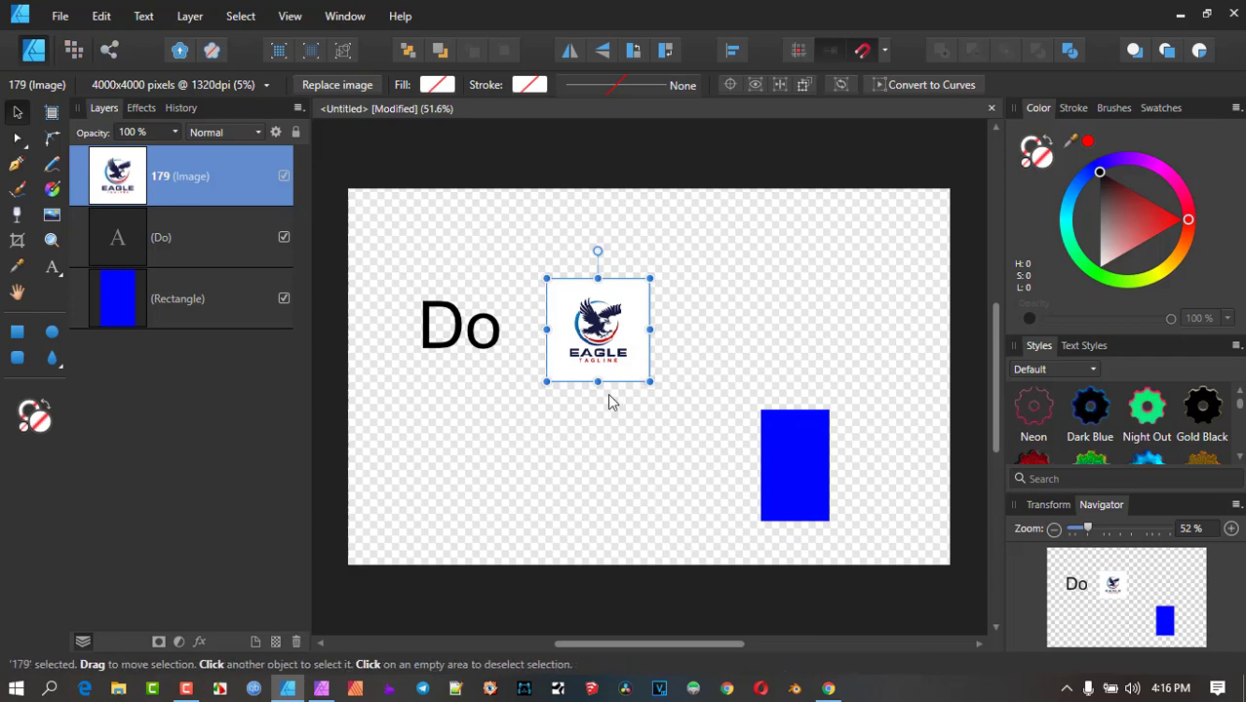
# - Delete all canvas objects and, listing All Documents, place 113B0001.tif from the Pictures SILKYPIX folder on the left half of the canvas
pyautogui.moveTo(389, 233); pyautogui.dragTo(910, 564)
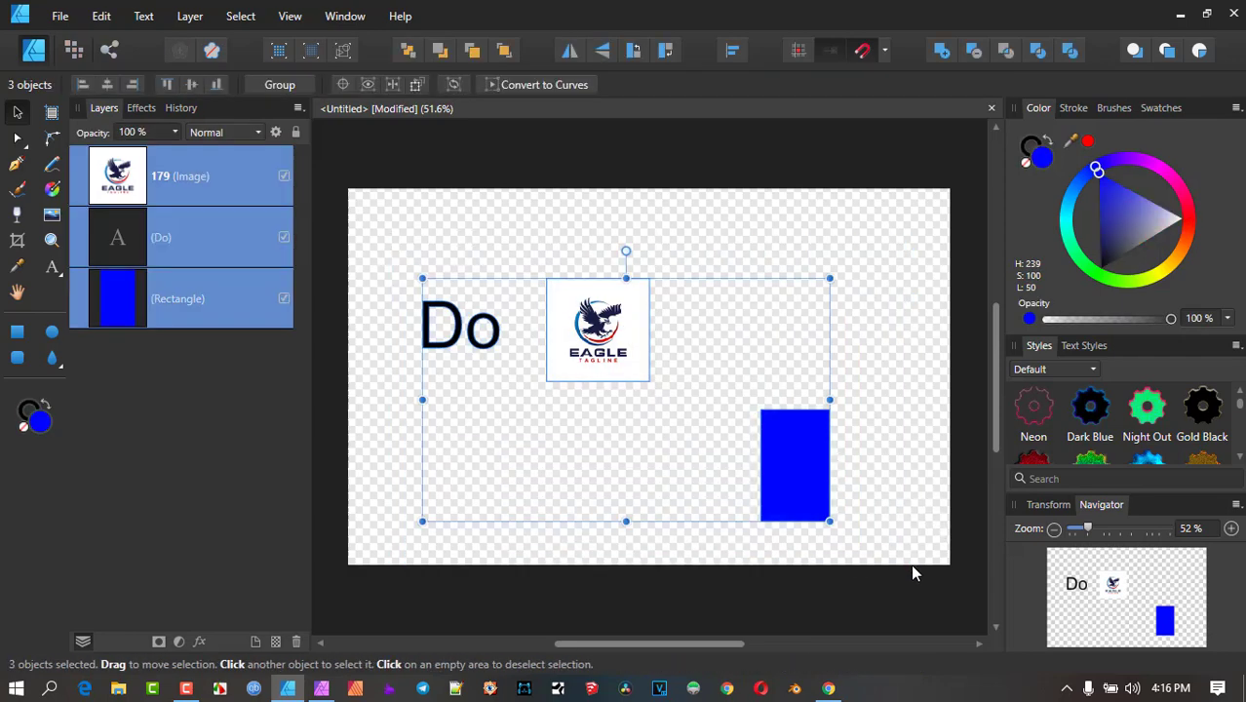
pyautogui.press('Delete')
pyautogui.click(59, 16)
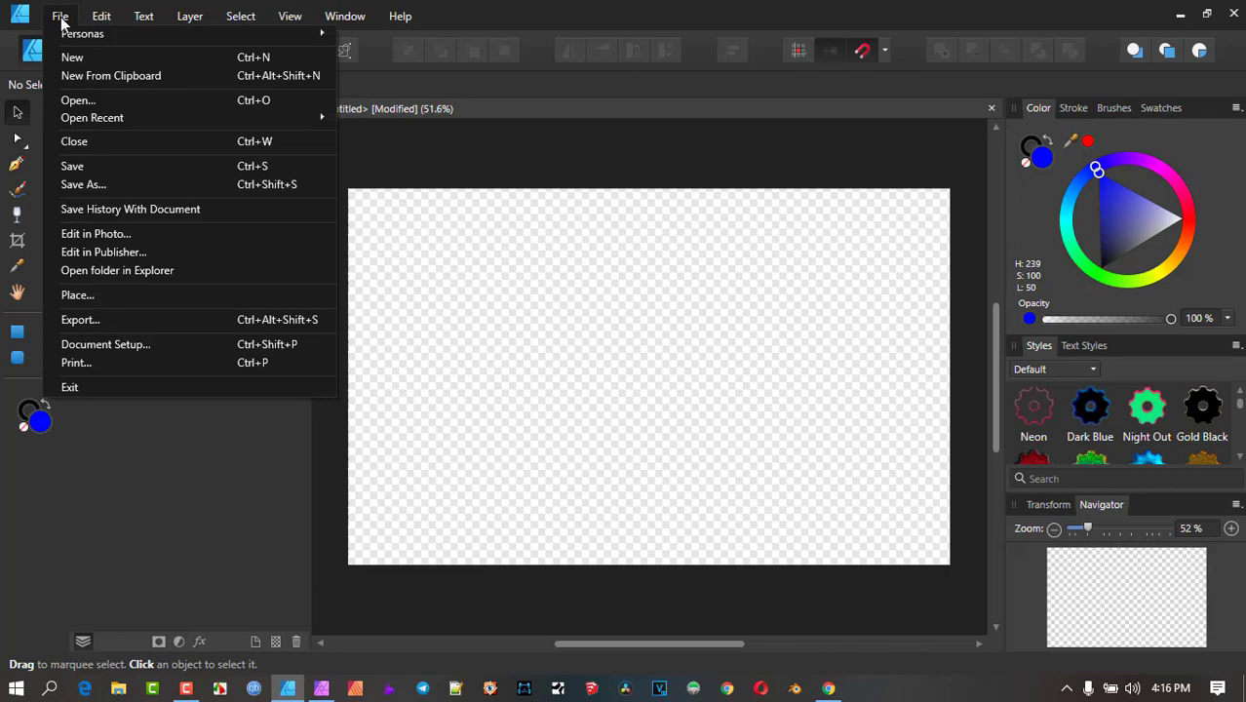
pyautogui.click(76, 296)
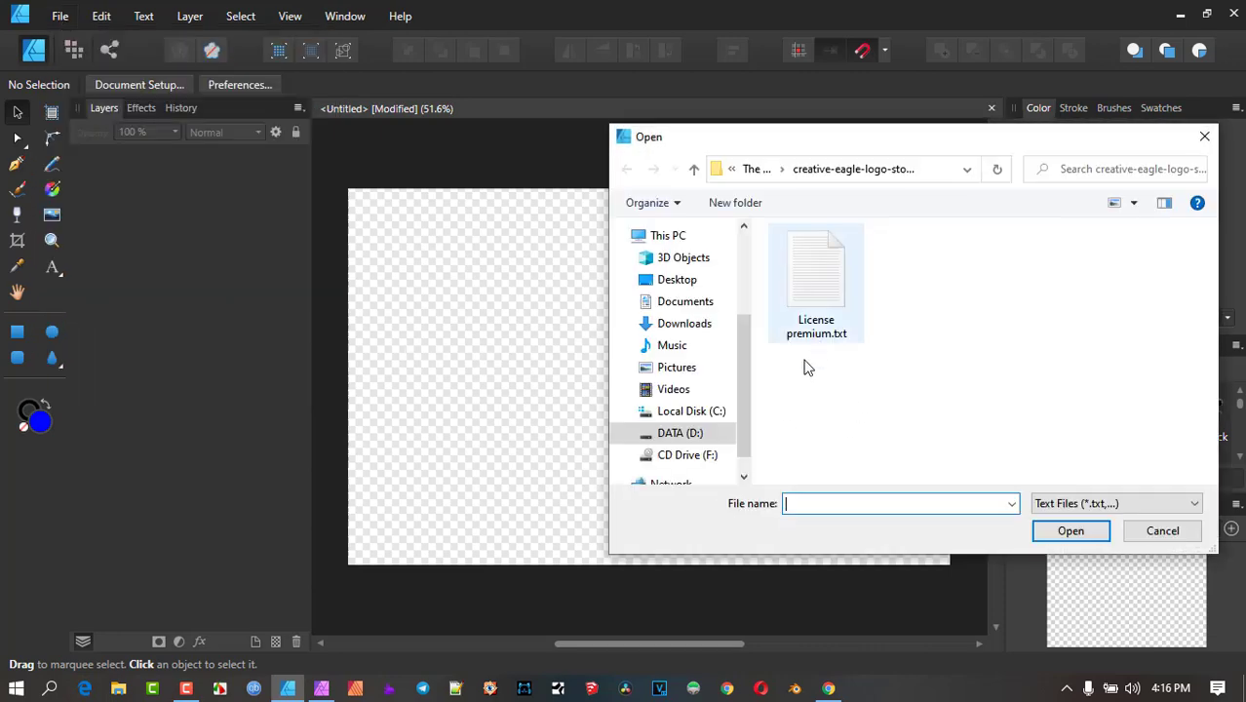
pyautogui.click(683, 369)
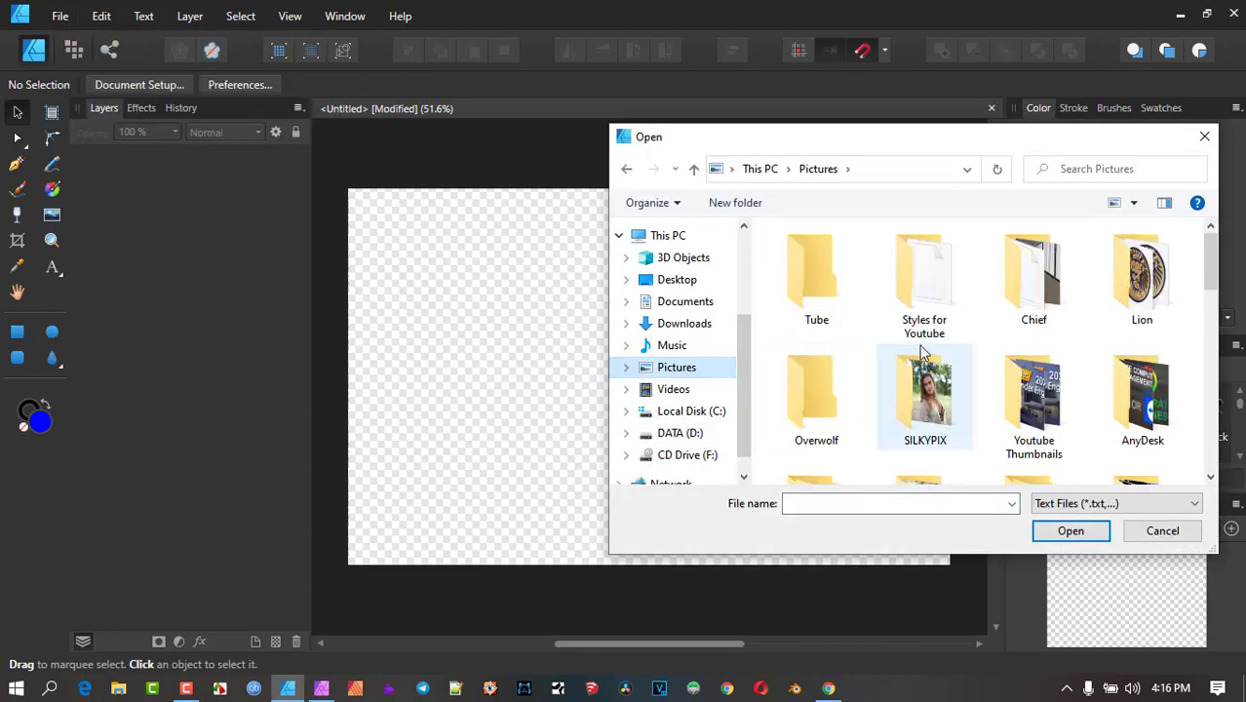
pyautogui.doubleClick(929, 375)
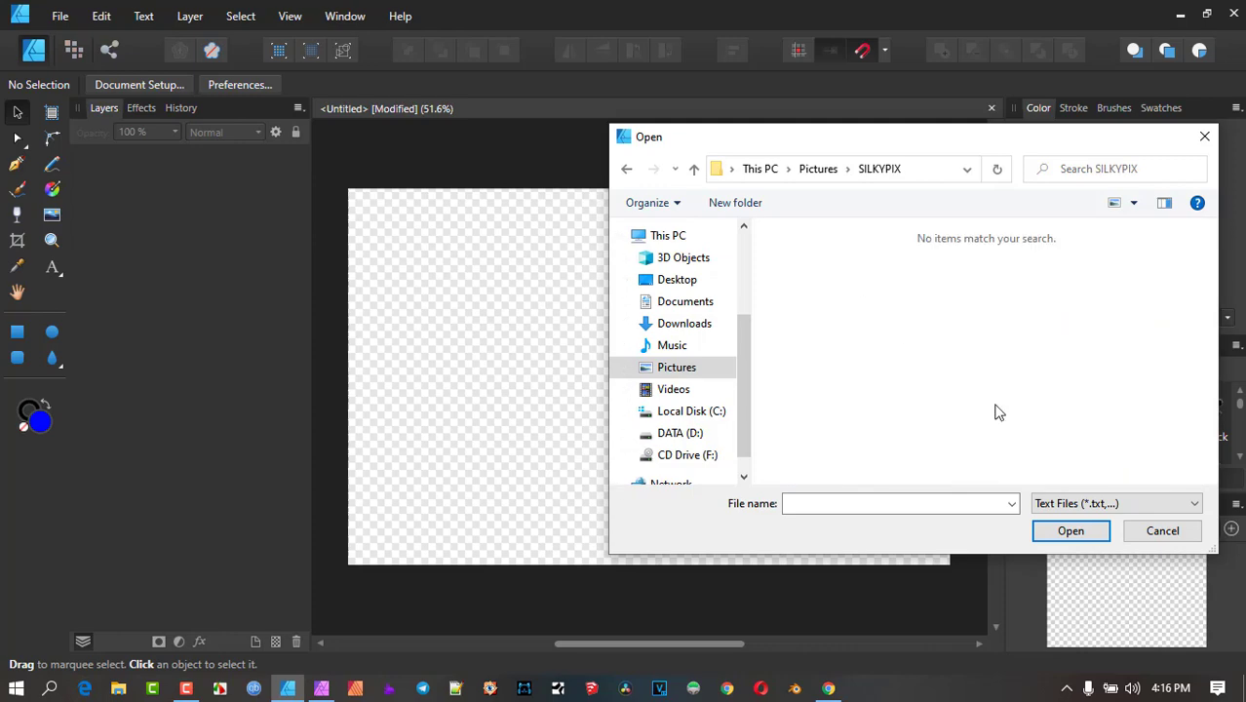
pyautogui.click(1084, 501)
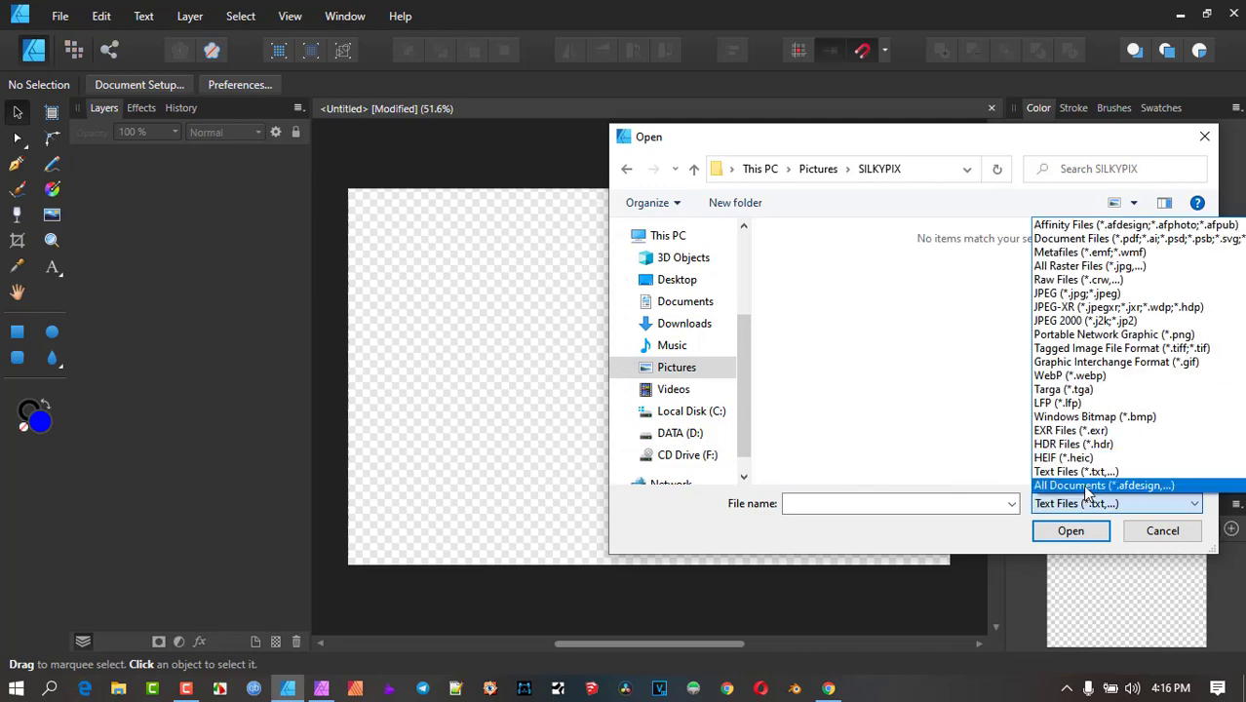
pyautogui.click(1084, 485)
pyautogui.doubleClick(827, 281)
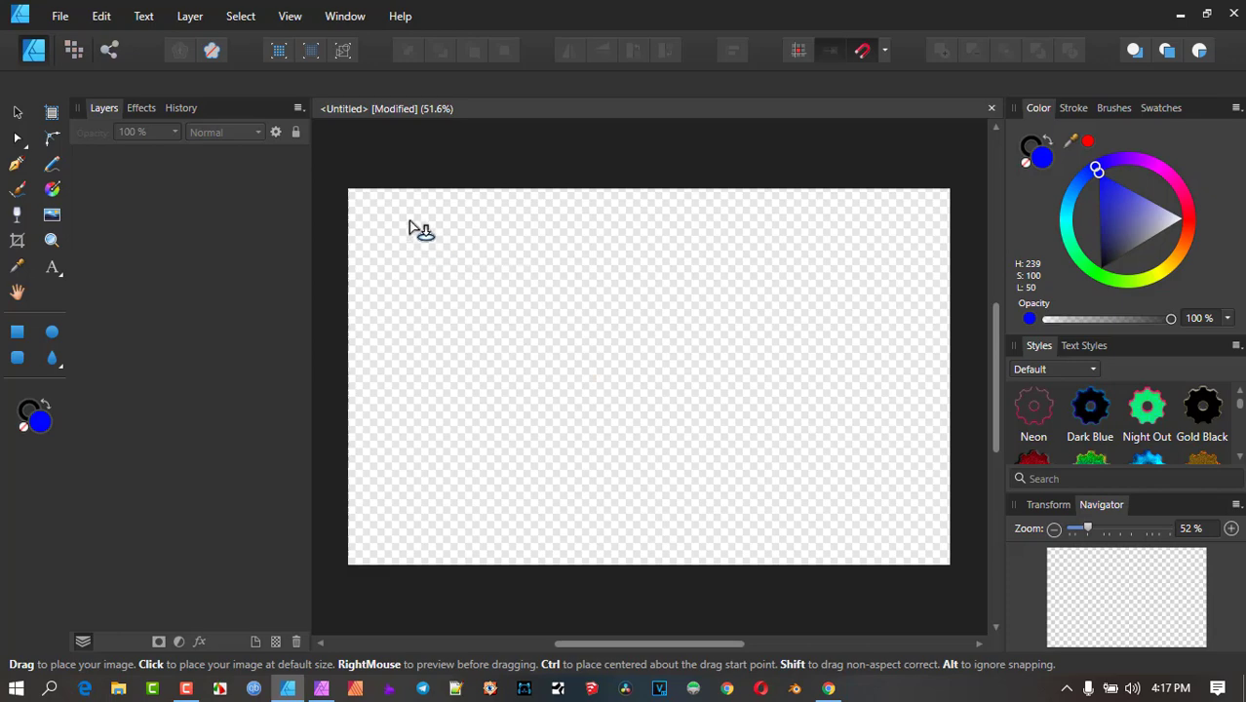
pyautogui.moveTo(409, 222); pyautogui.dragTo(672, 504)
pyautogui.moveTo(484, 330); pyautogui.dragTo(439, 329)
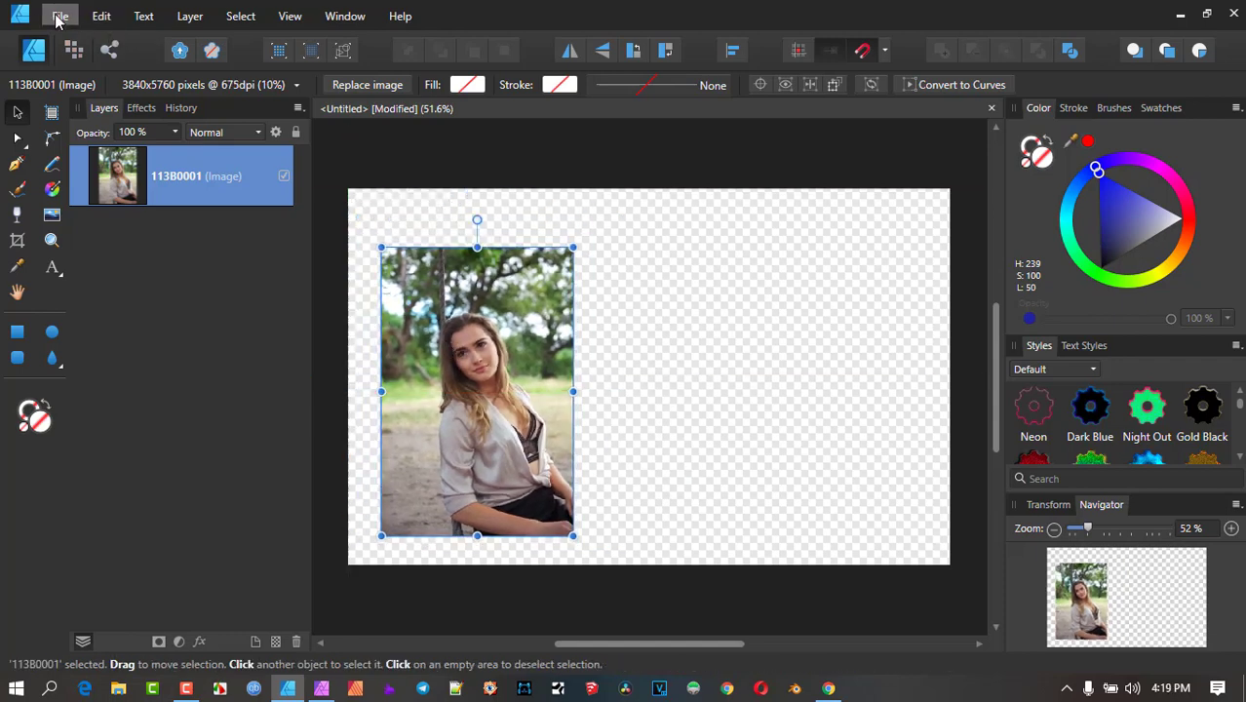
# - Start placing another file and browse to the creative-eagle-logo-stock-vector folder under DATA (D:), 2. Clients, The Eagle Team
pyautogui.click(58, 16)
pyautogui.click(123, 299)
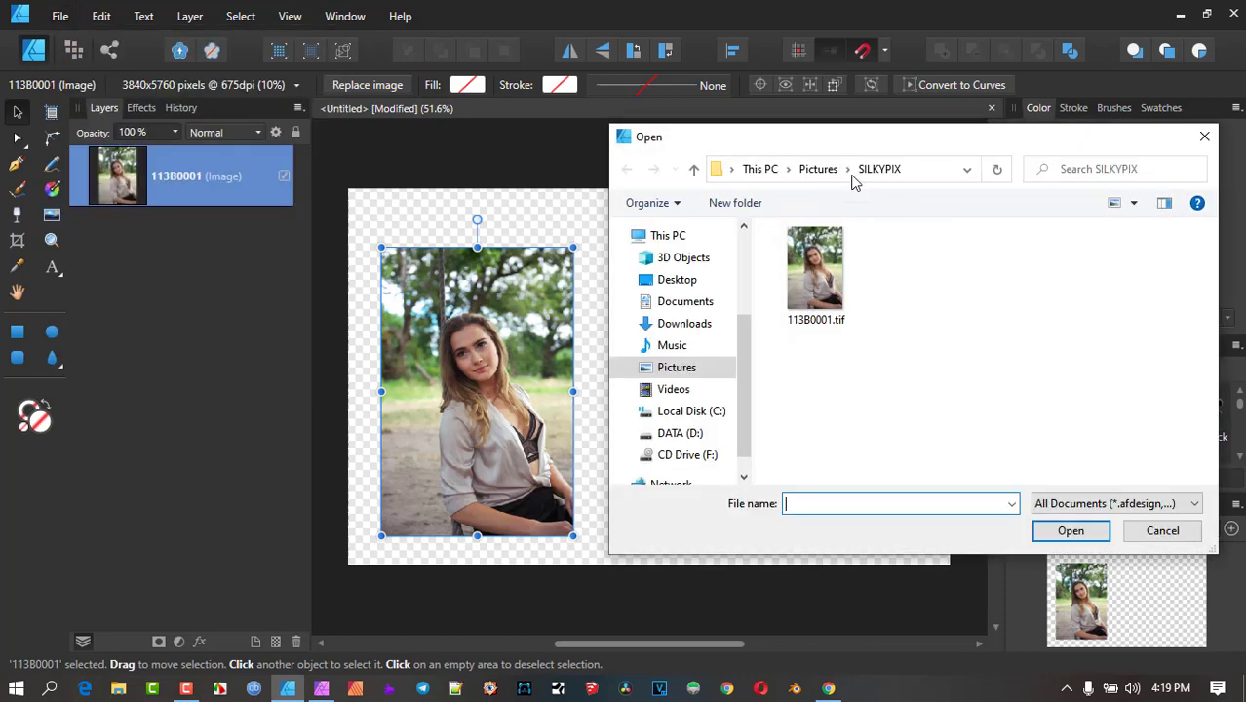
pyautogui.click(820, 169)
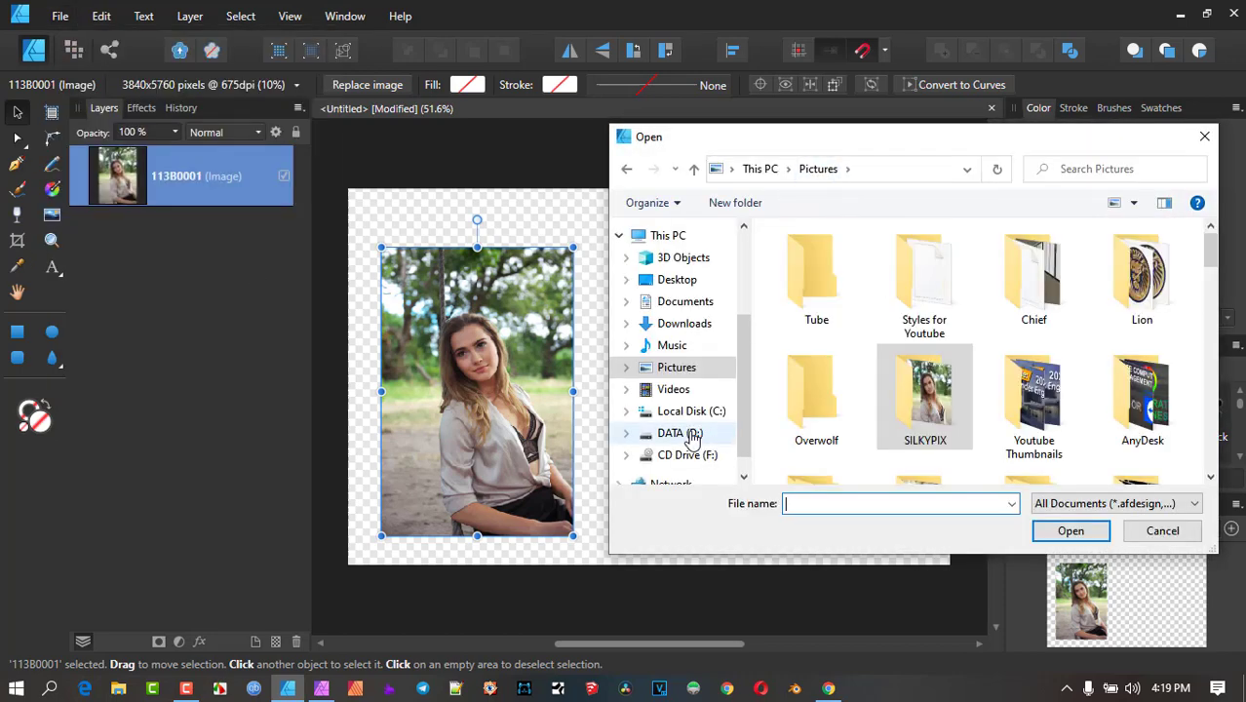
pyautogui.click(692, 435)
pyautogui.scroll(-1, 864, 373)
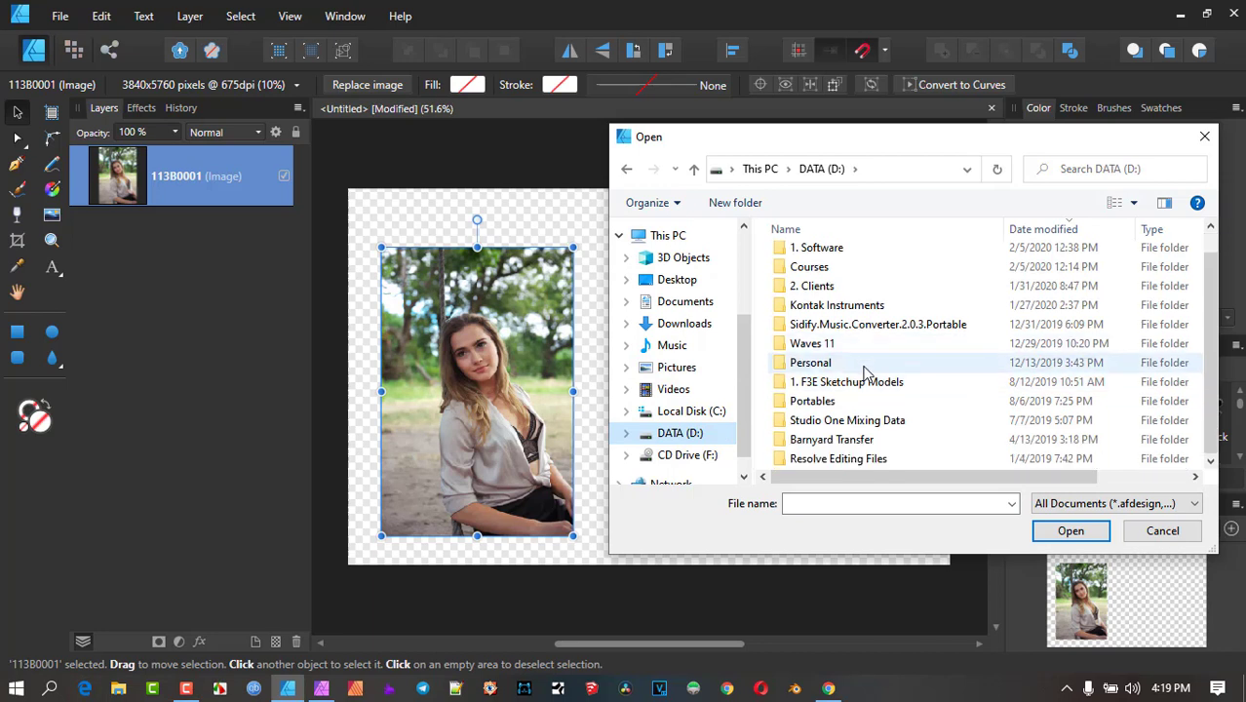
pyautogui.scroll(1, 854, 336)
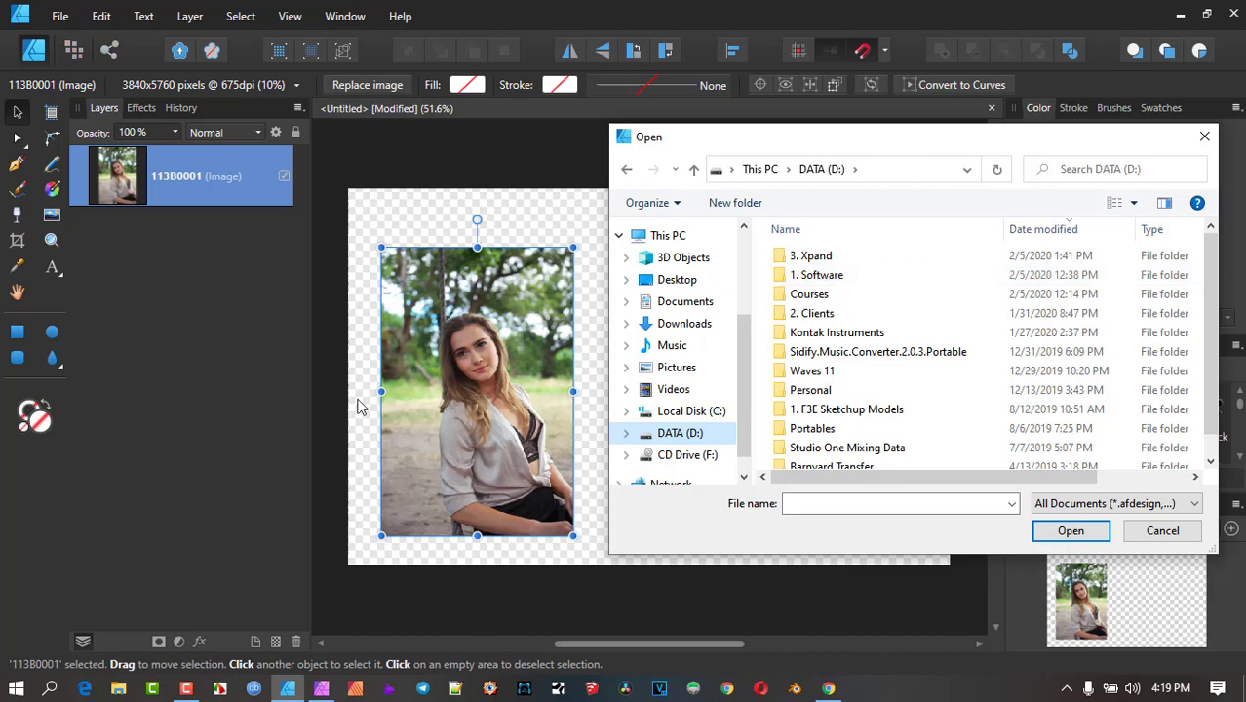
pyautogui.doubleClick(819, 313)
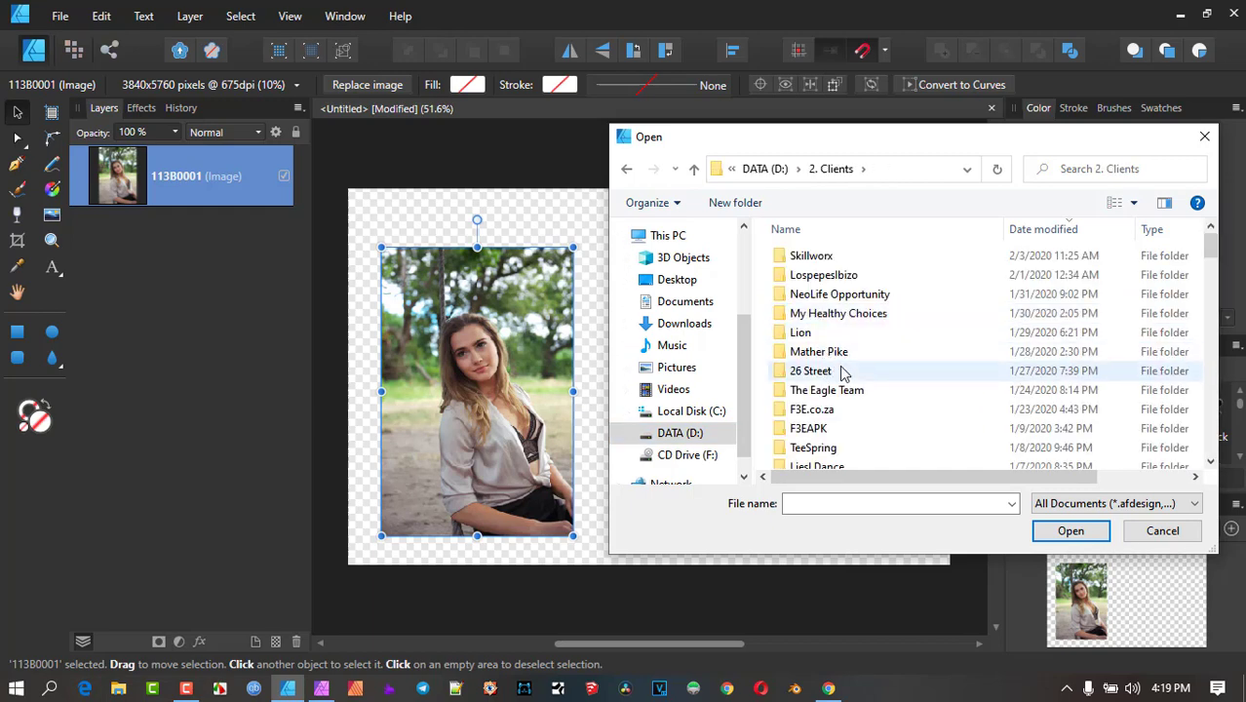
pyautogui.click(849, 398)
pyautogui.doubleClick(846, 392)
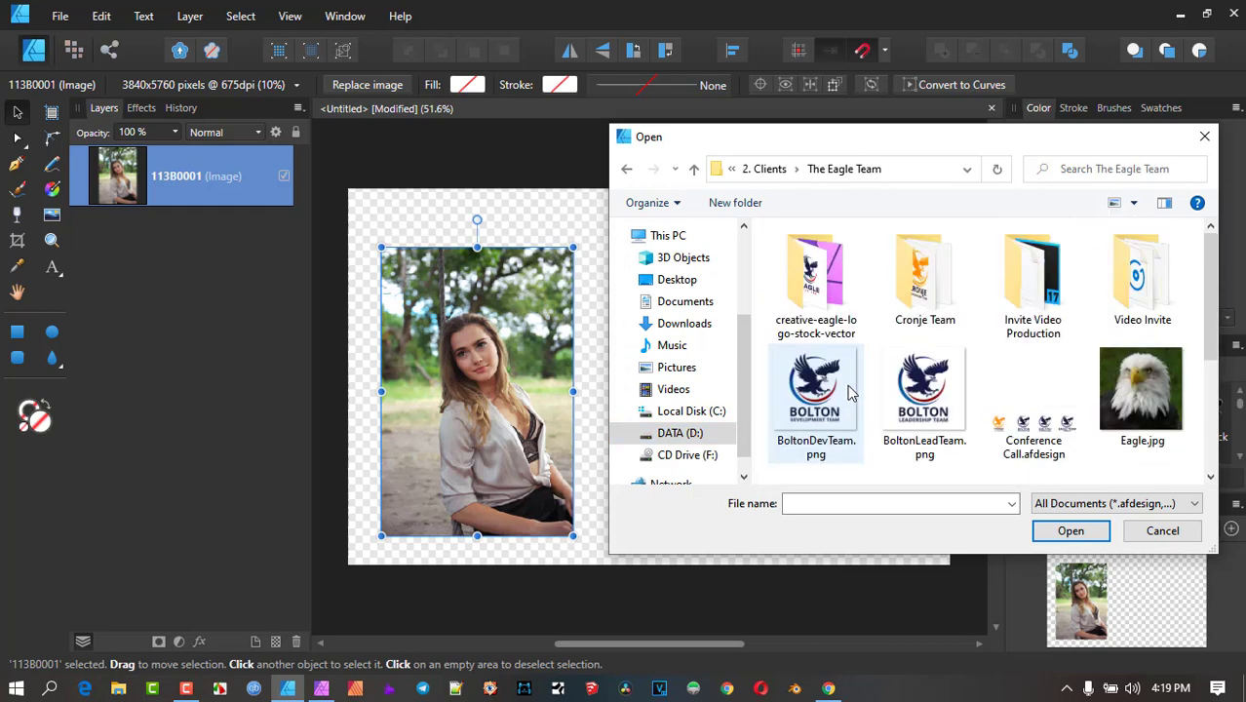
pyautogui.doubleClick(827, 278)
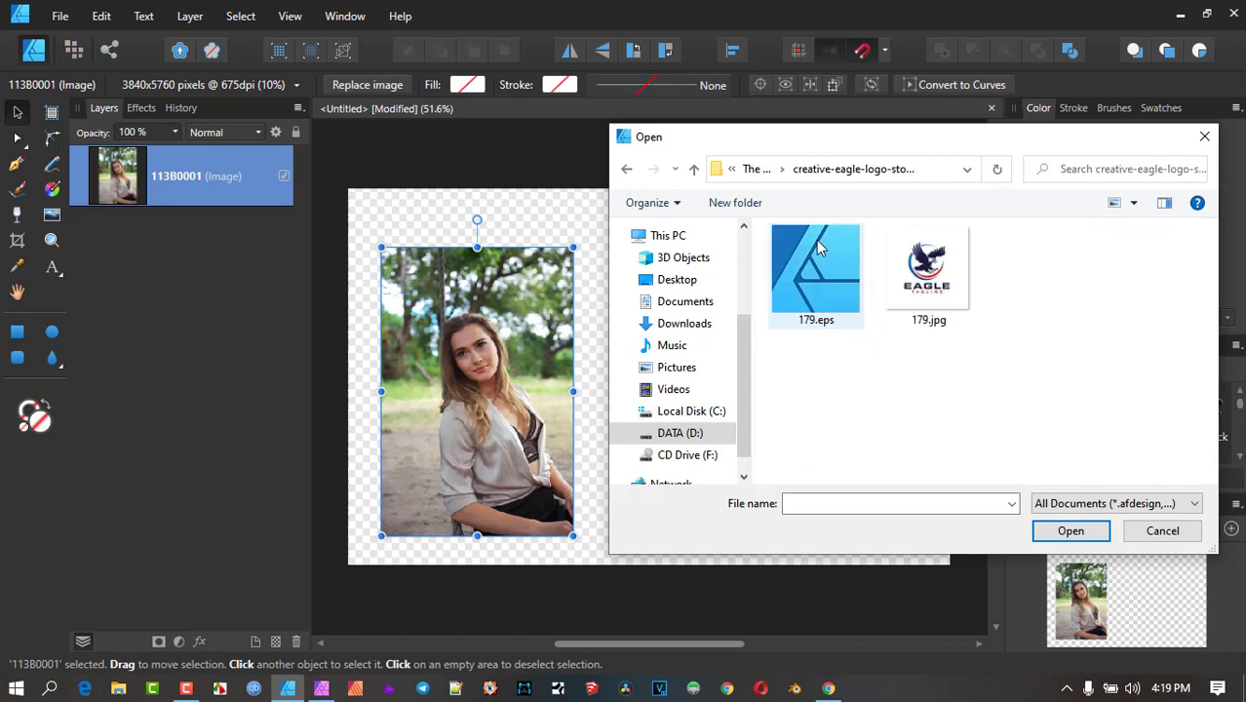
# - Place 179.eps on the empty canvas area beside the portrait photo, at nearly the photo's height
pyautogui.click(820, 246)
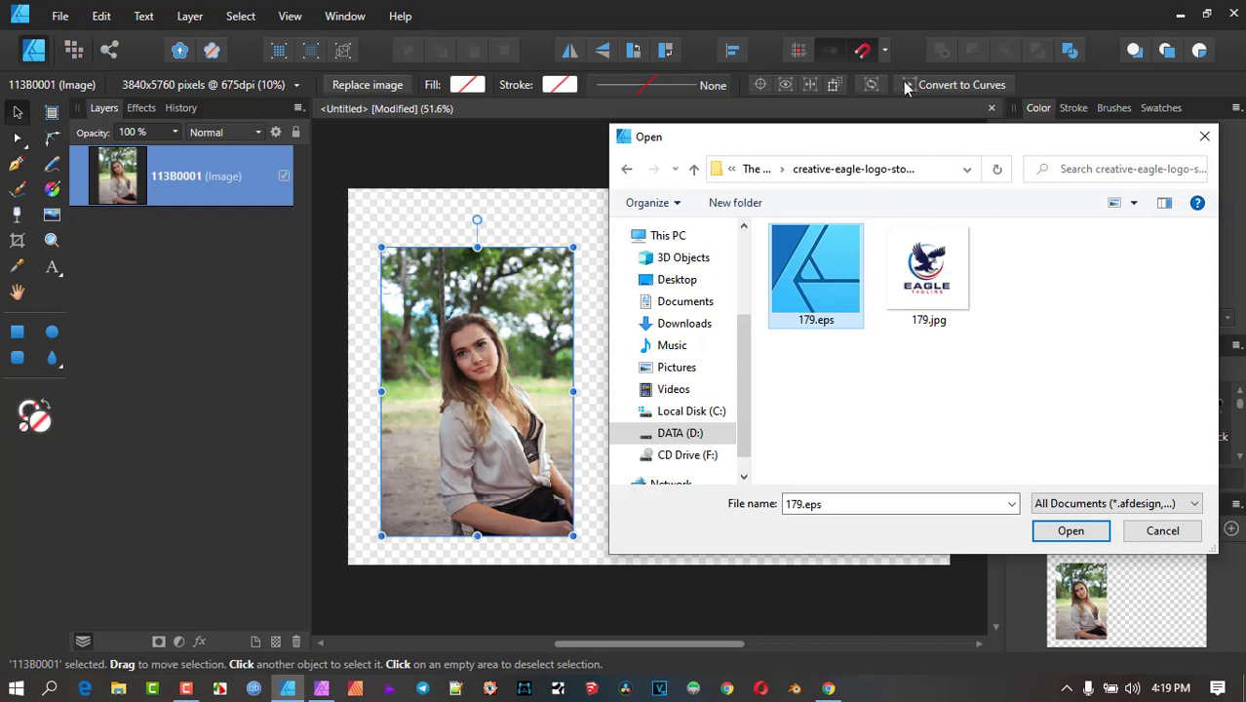
pyautogui.click(1070, 532)
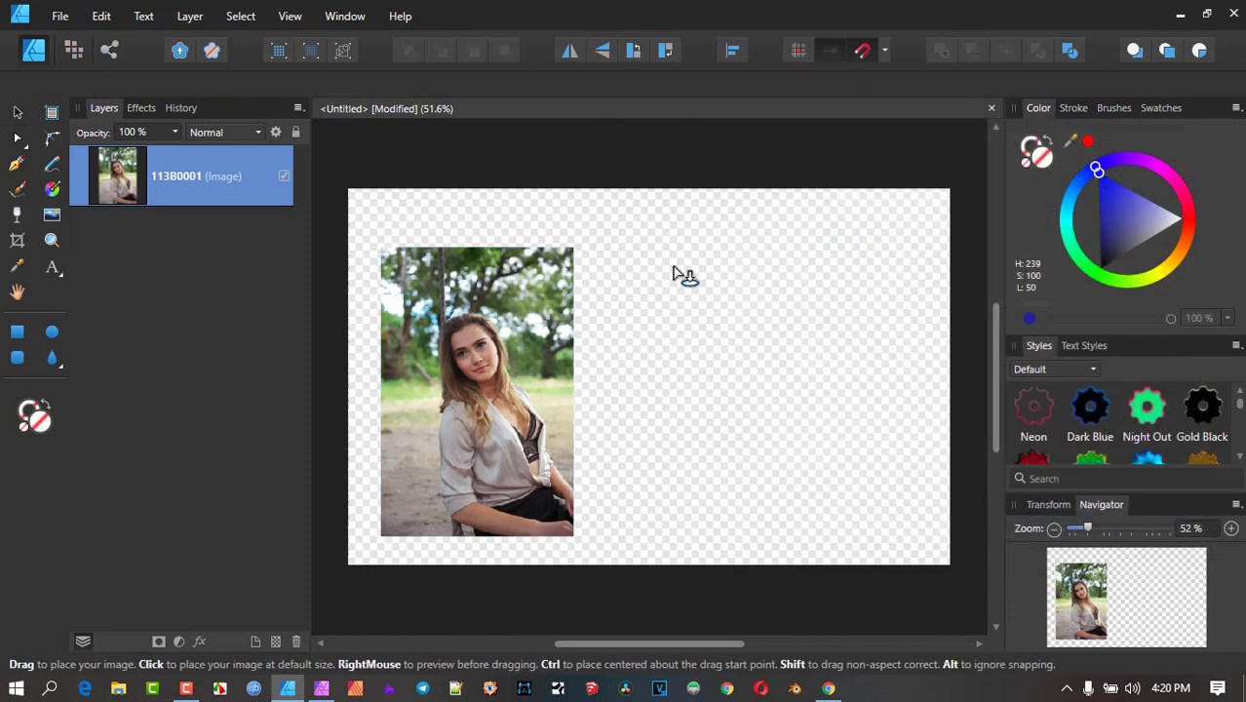
pyautogui.moveTo(609, 237); pyautogui.dragTo(858, 536)
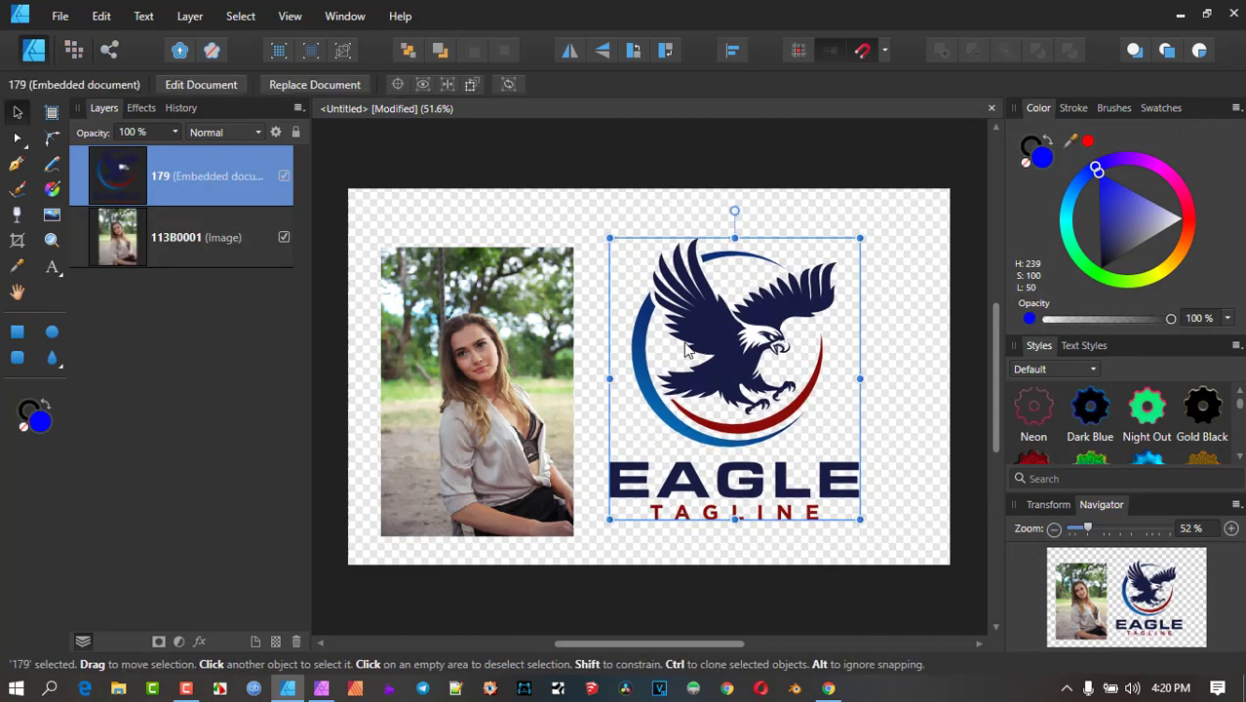
# - Shift the portrait photo slightly down and left, and select the embedded eagle logo
pyautogui.click(452, 291)
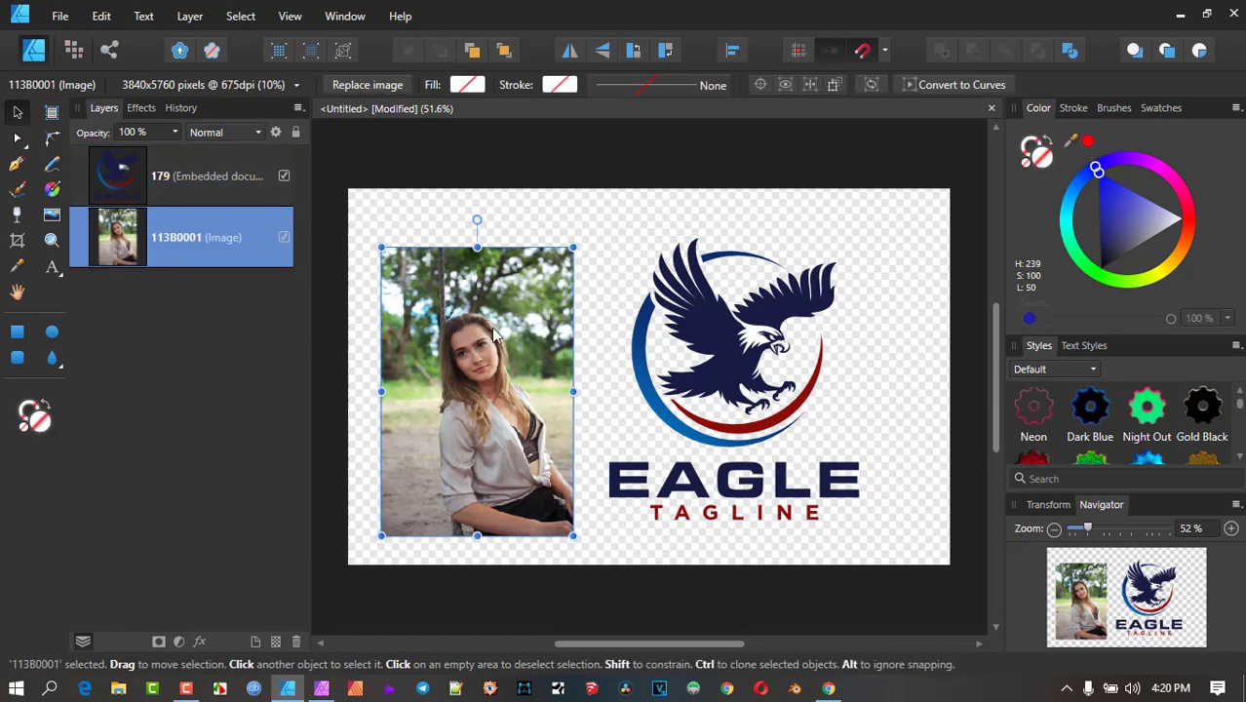
pyautogui.moveTo(462, 341)
pyautogui.mouseDown()
pyautogui.moveTo(449, 328)
pyautogui.moveTo(473, 355)
pyautogui.mouseUp()
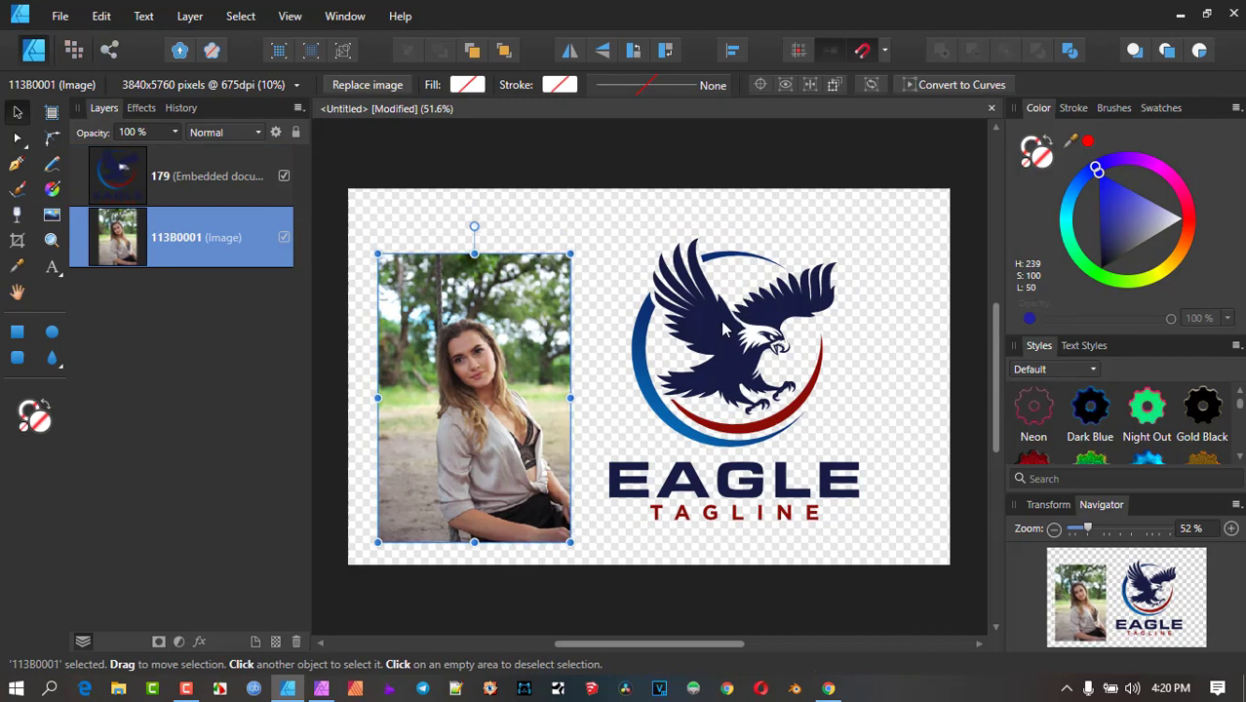
pyautogui.click(723, 329)
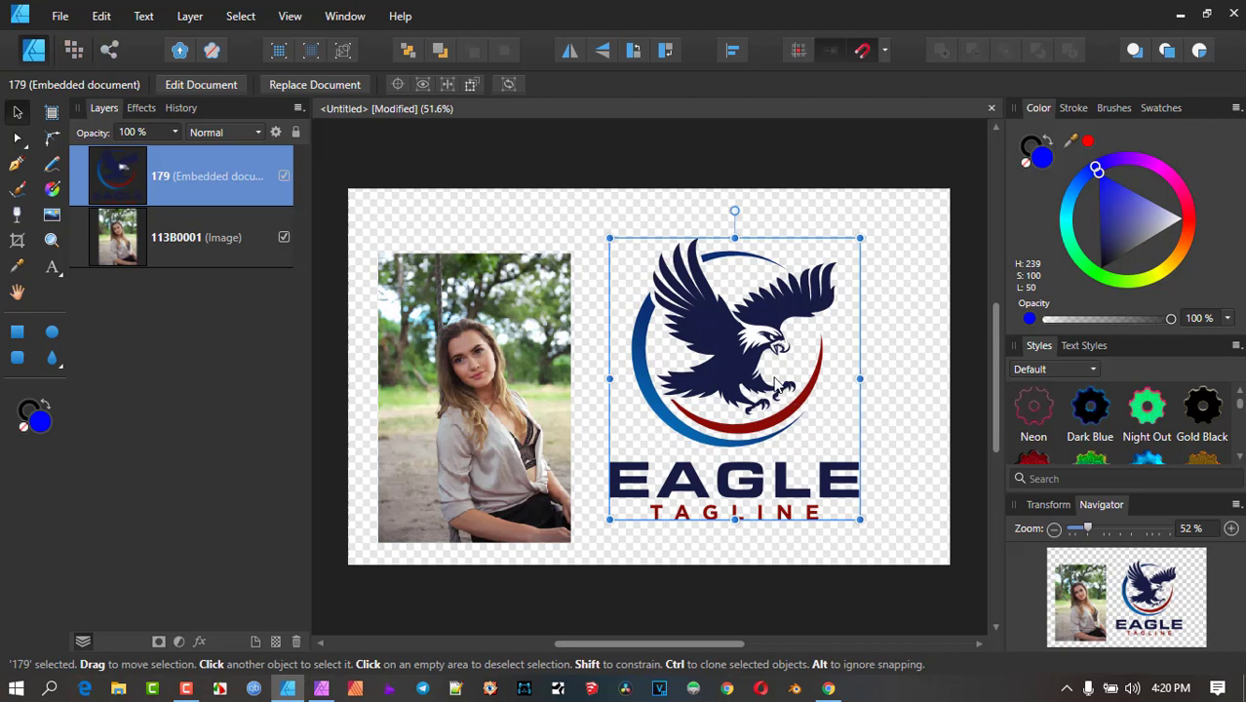
# - Open the embedded eagle document, scale the logo down to about two thirds, centre it on its page, and return to the main document
pyautogui.doubleClick(709, 328)
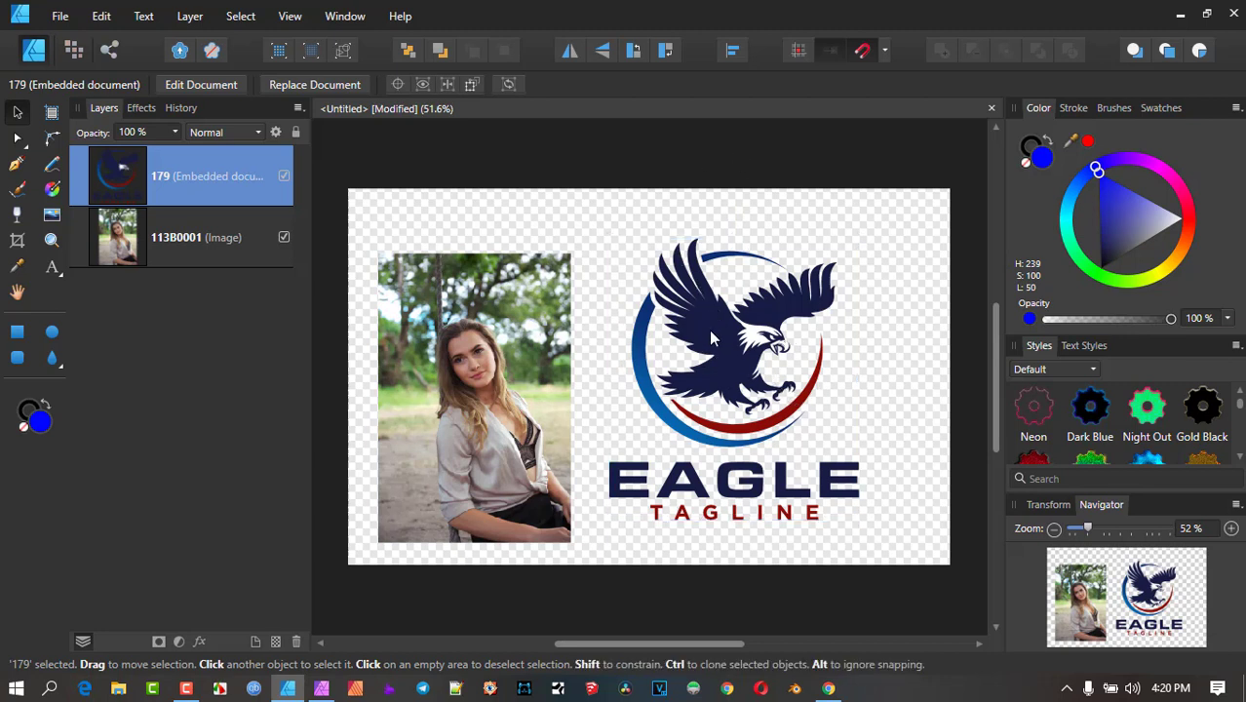
pyautogui.click(913, 242)
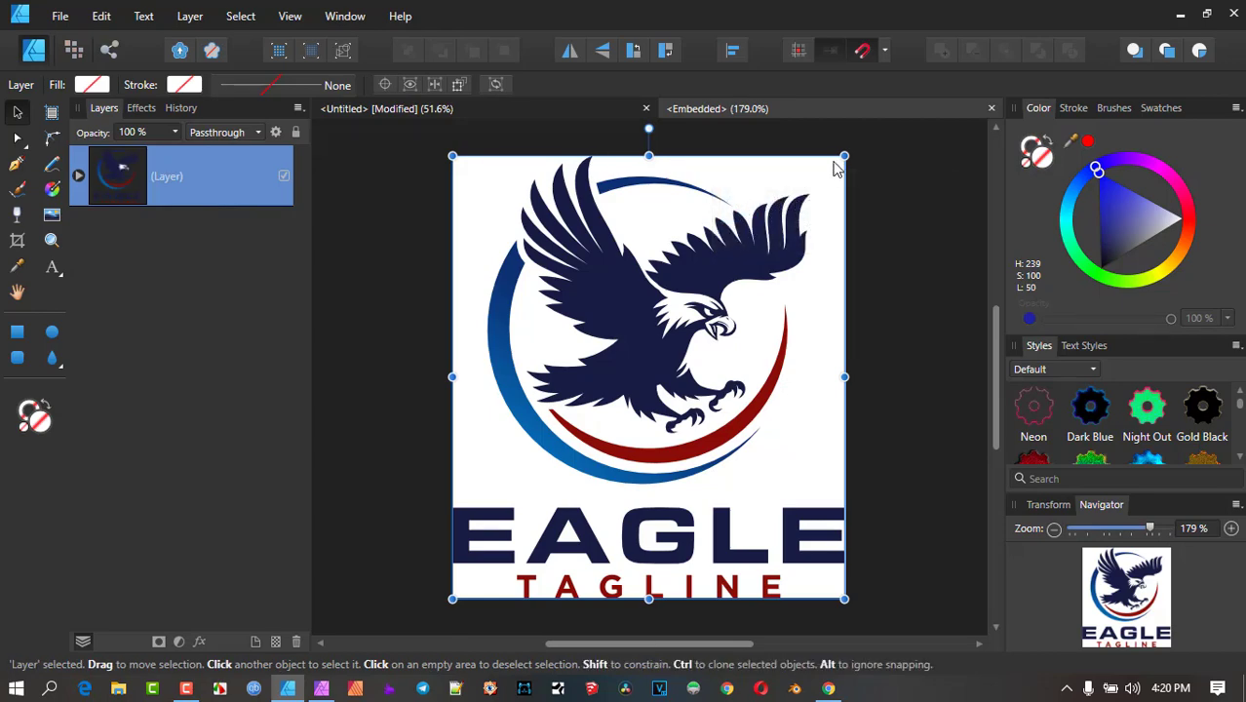
pyautogui.moveTo(842, 156); pyautogui.dragTo(716, 327)
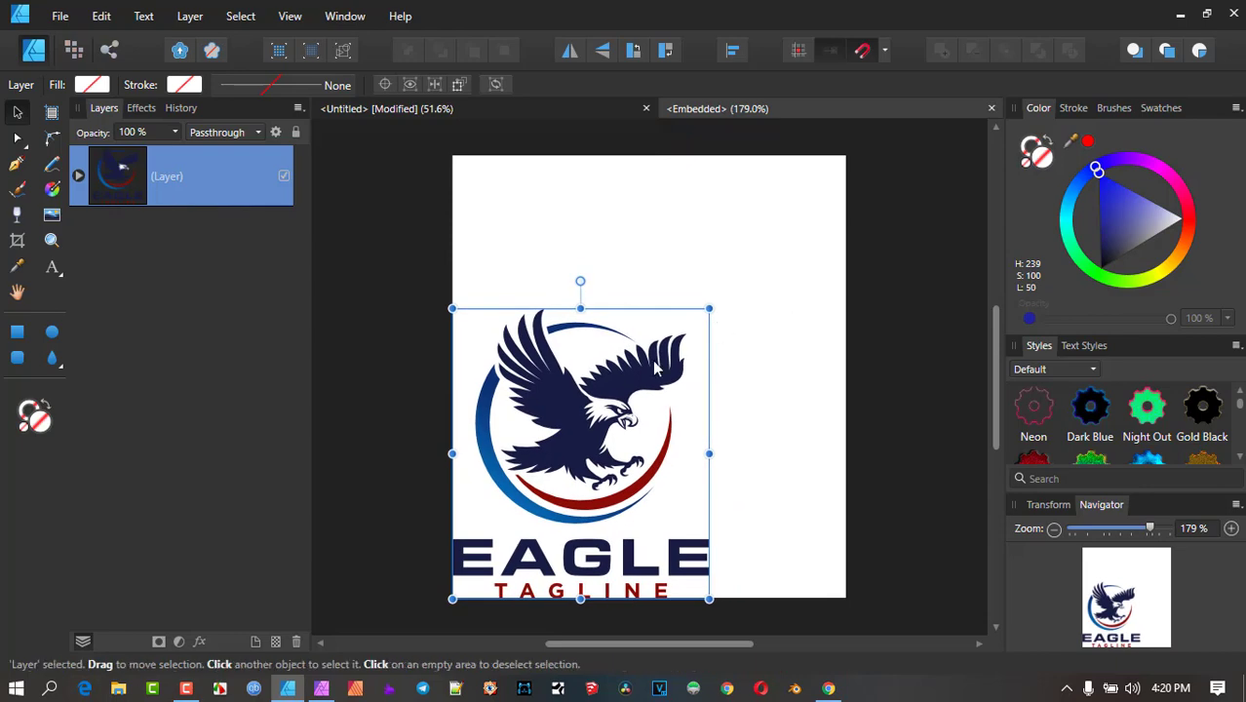
pyautogui.moveTo(624, 397); pyautogui.dragTo(692, 314)
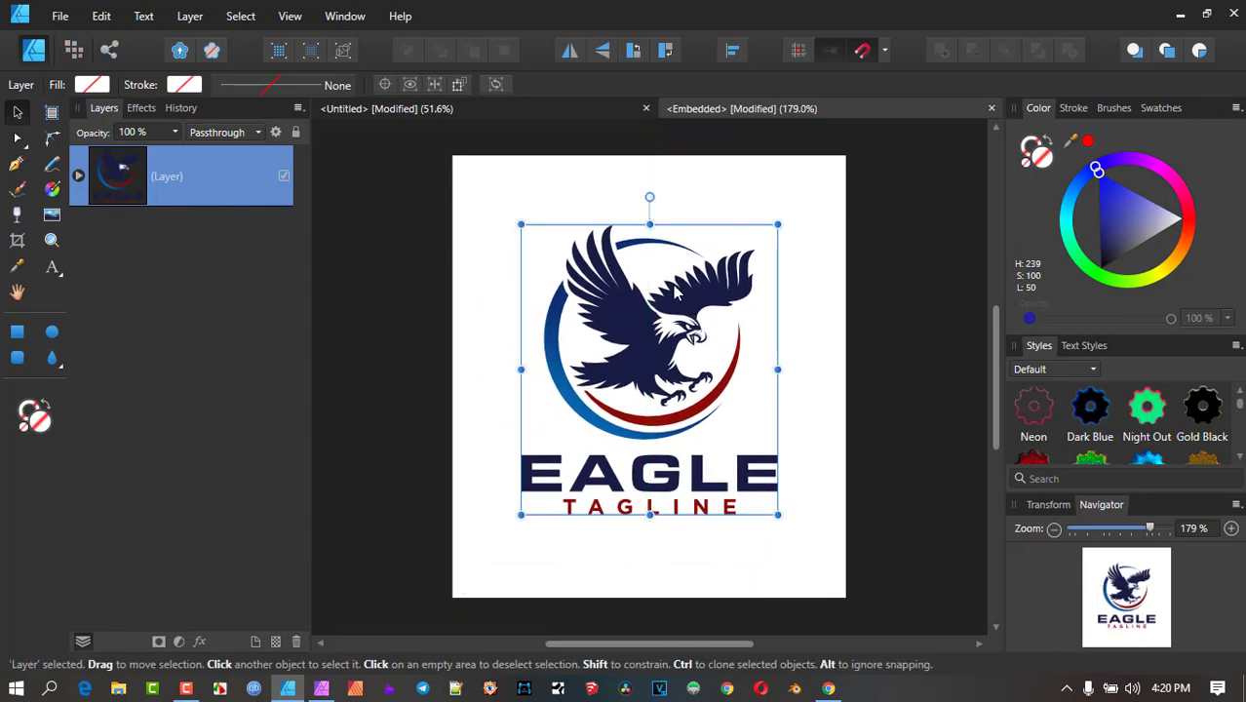
pyautogui.click(491, 108)
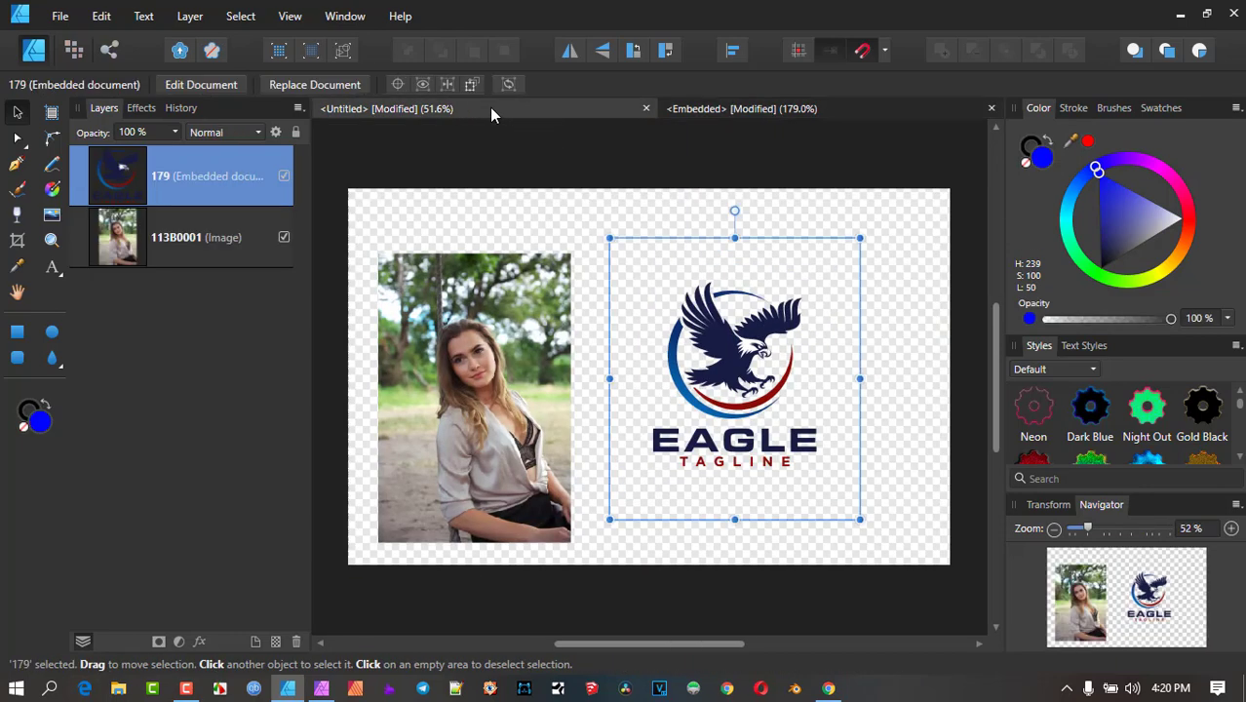
# - Shrink the eagle logo much further within the embedded document, keeping its lower-left corner fixed, and check it in the main document
pyautogui.click(695, 108)
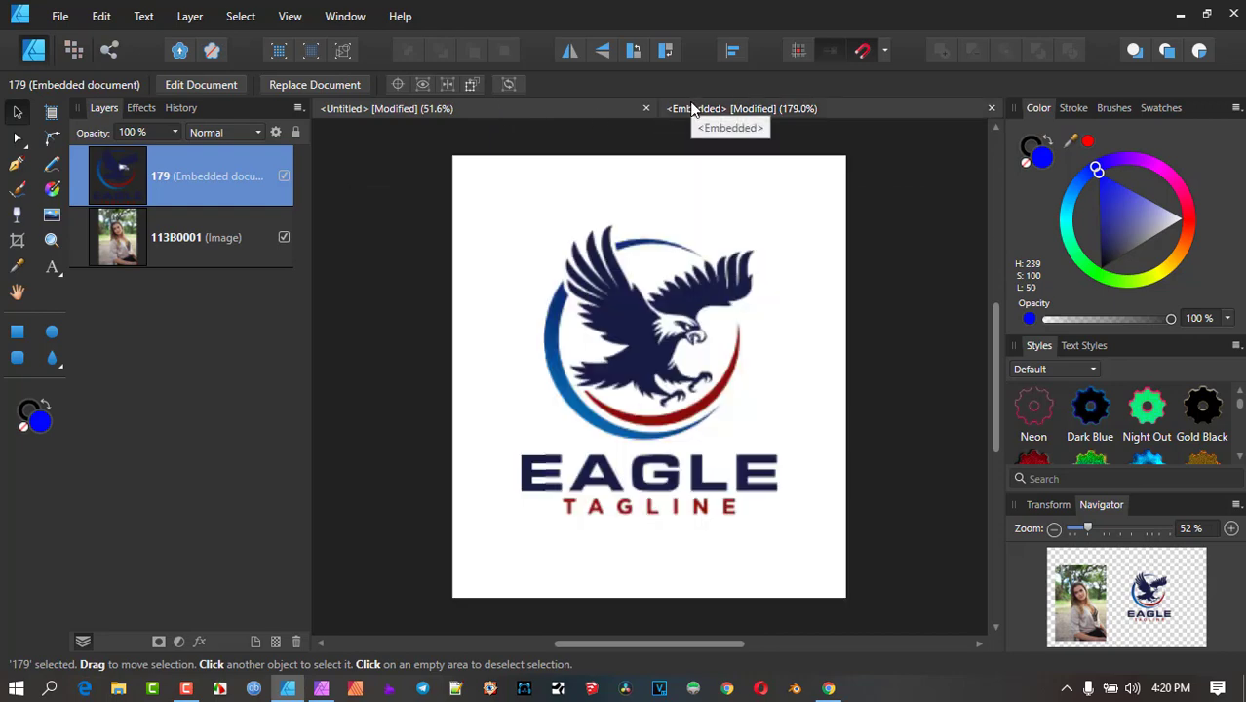
pyautogui.moveTo(777, 226); pyautogui.dragTo(600, 423)
pyautogui.click(500, 108)
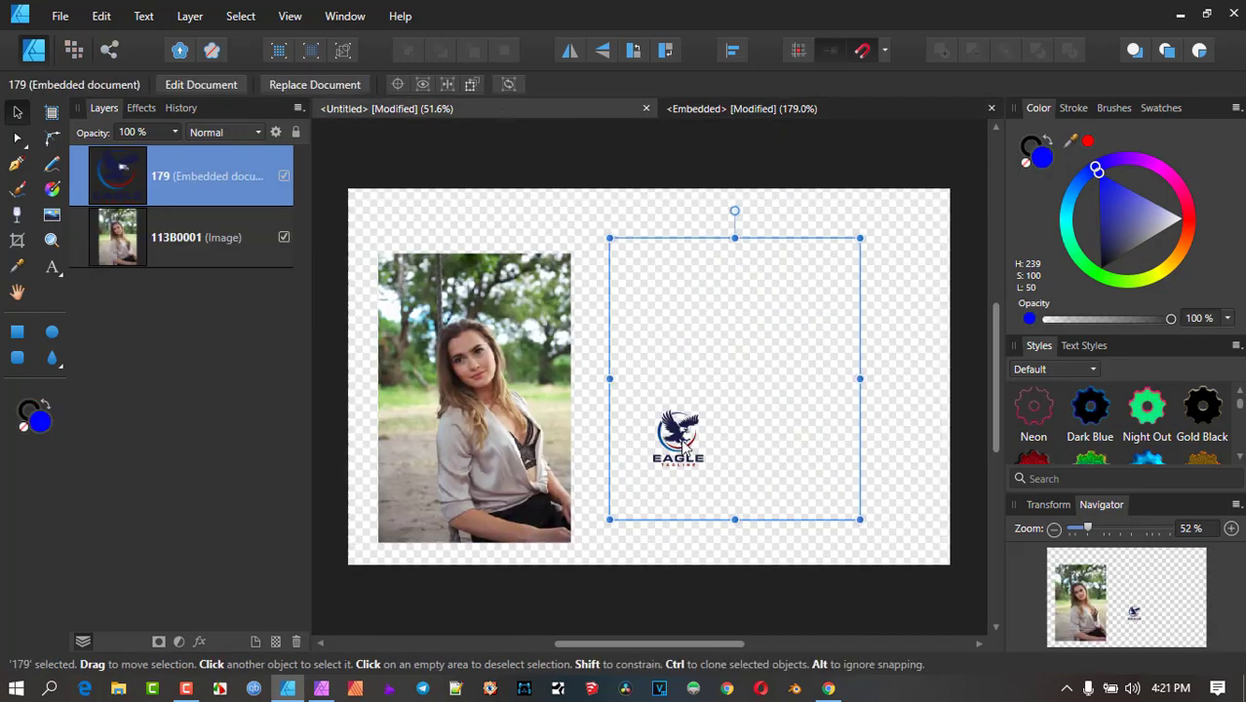
# - Detach the embedded document into a floating window and narrow it to uncover the small eagle logo in the main document
pyautogui.click(735, 110)
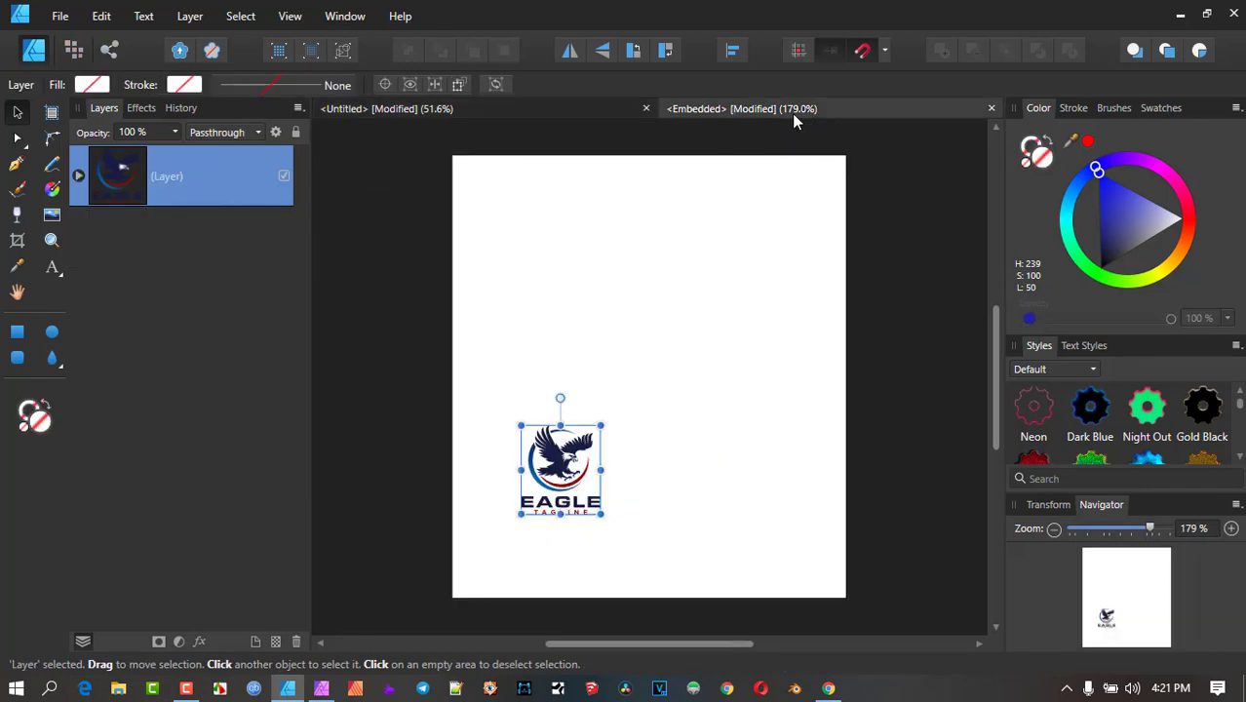
pyautogui.moveTo(792, 113); pyautogui.dragTo(868, 141)
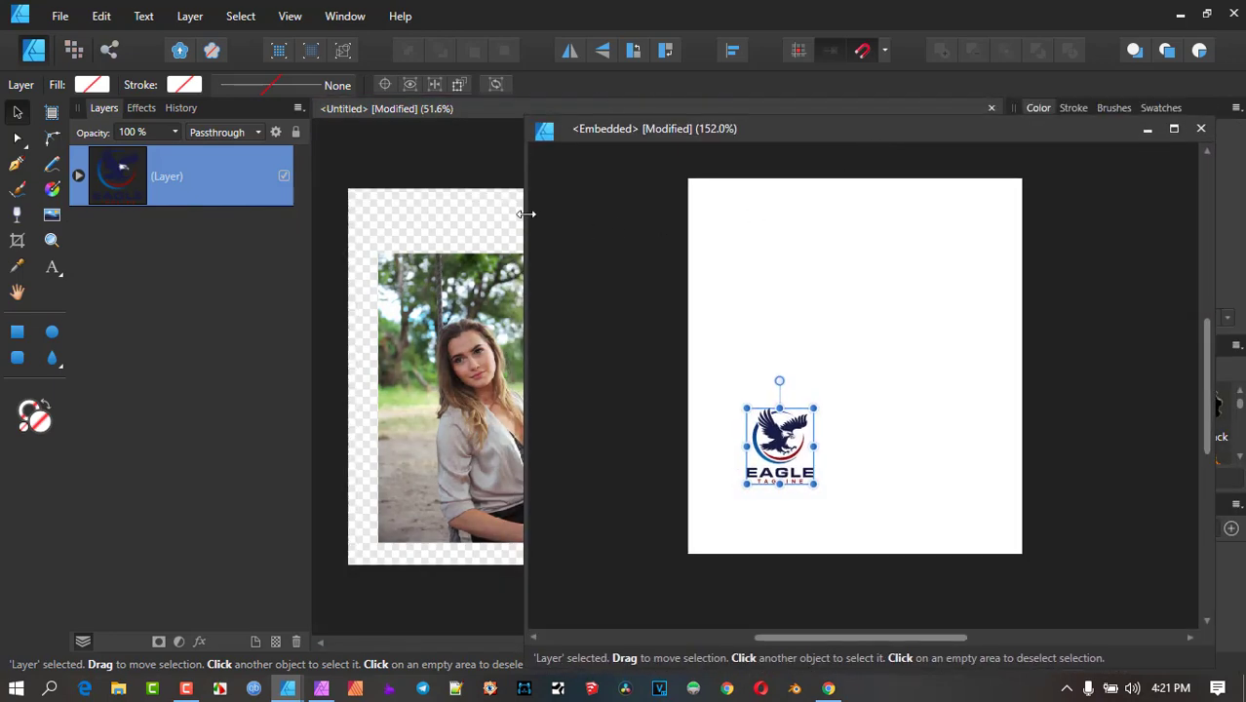
pyautogui.moveTo(523, 220); pyautogui.dragTo(748, 239)
# - Enlarge the embedded eagle logo to about twice its size, rotate it slightly counterclockwise, and move the floating window clear of the main document's logo
pyautogui.scroll(4, 1106, 483)
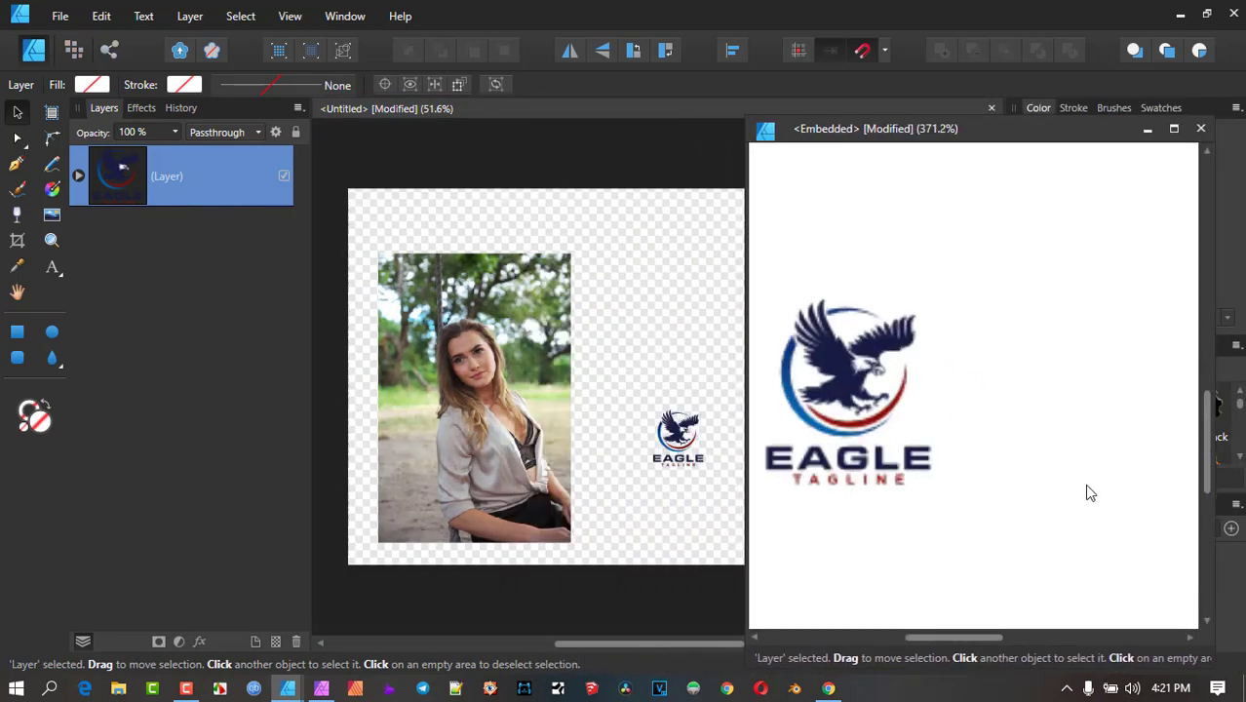
pyautogui.scroll(-2, 1004, 456)
pyautogui.click(915, 401)
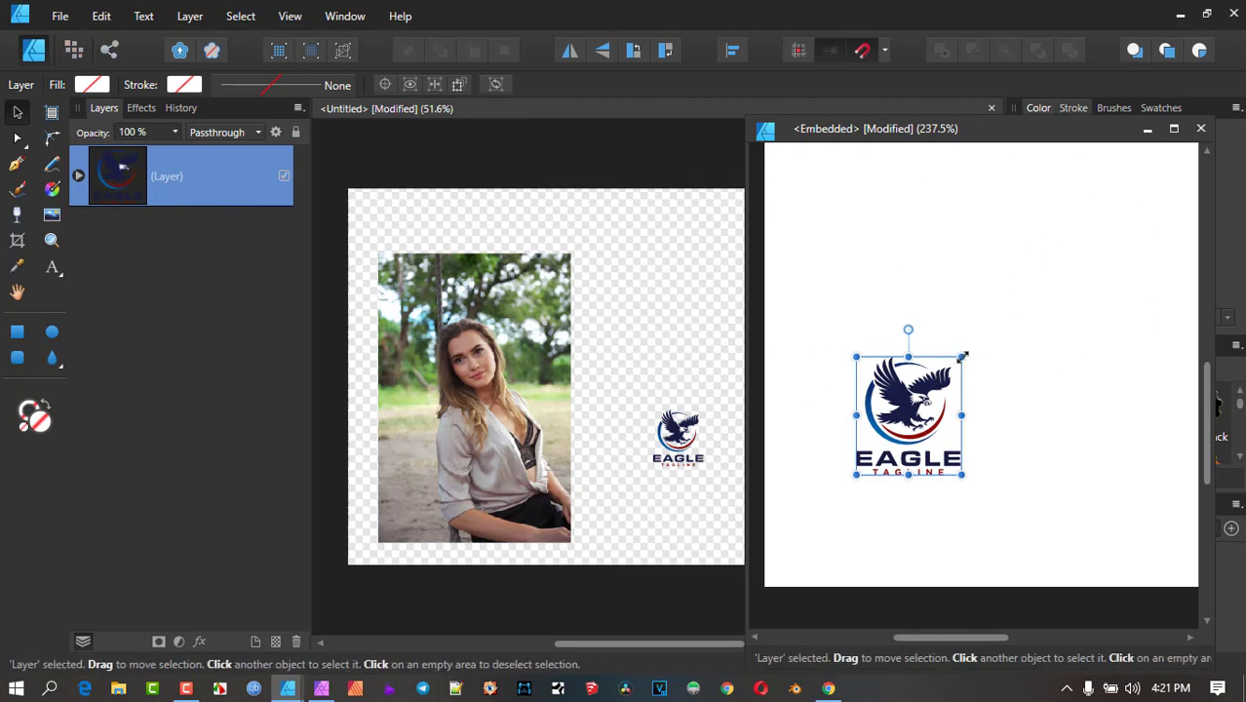
pyautogui.moveTo(961, 357); pyautogui.dragTo(1125, 248)
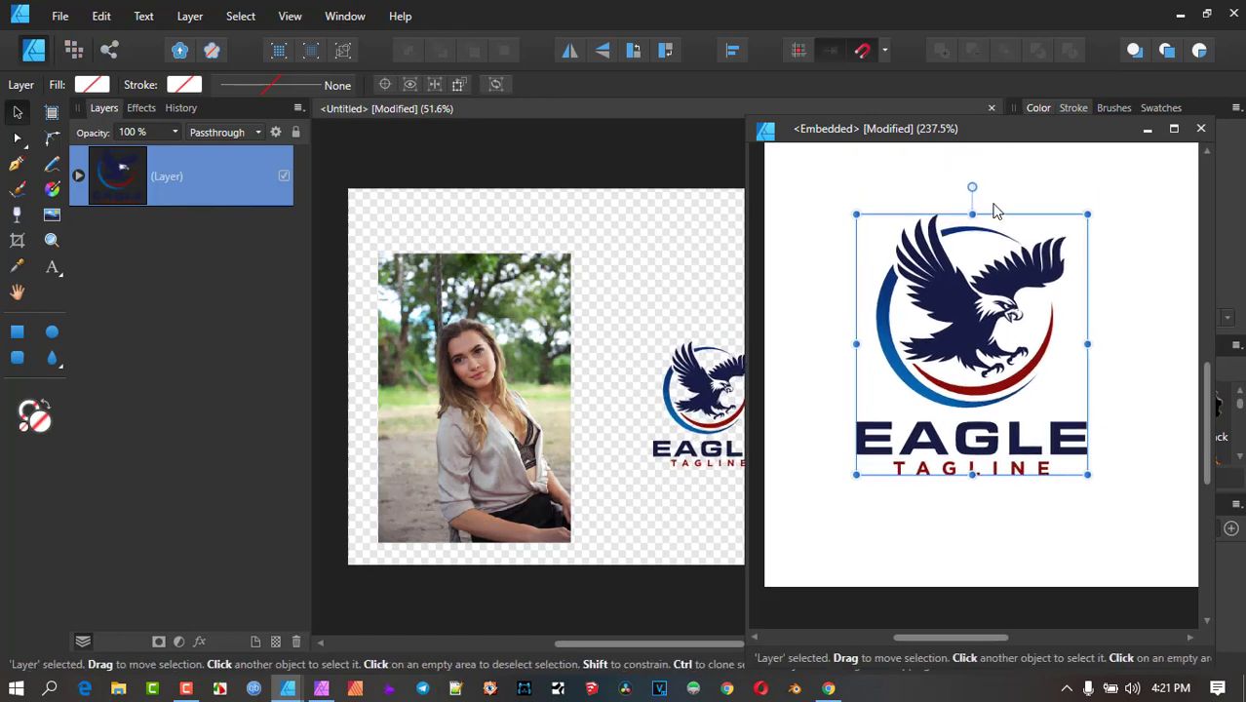
pyautogui.moveTo(972, 189)
pyautogui.mouseDown()
pyautogui.moveTo(838, 212)
pyautogui.moveTo(970, 185)
pyautogui.moveTo(946, 195)
pyautogui.moveTo(995, 195)
pyautogui.moveTo(964, 187)
pyautogui.mouseUp()
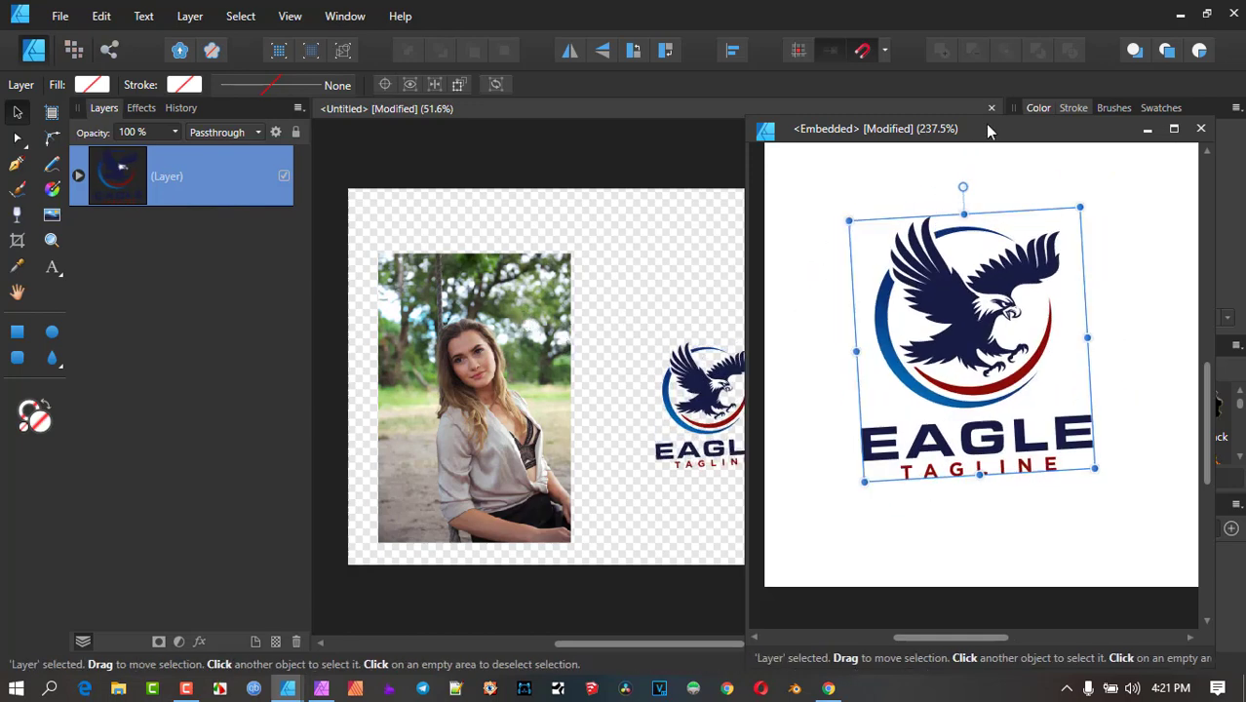
pyautogui.moveTo(985, 124); pyautogui.dragTo(1020, 315)
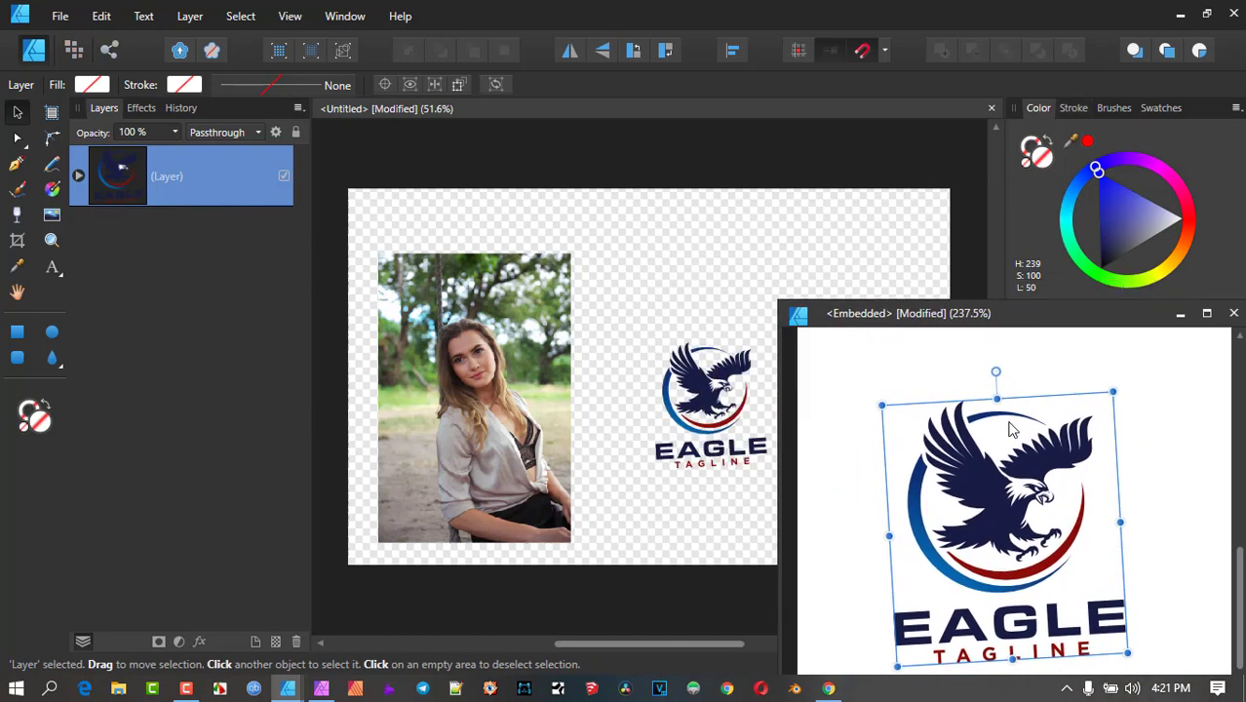
# - Recolour the eagle in the embedded document to dark green, hue 166, by changing its fill
pyautogui.click(976, 470)
pyautogui.moveTo(1151, 166); pyautogui.dragTo(1174, 180)
pyautogui.moveTo(1081, 200); pyautogui.dragTo(1067, 235)
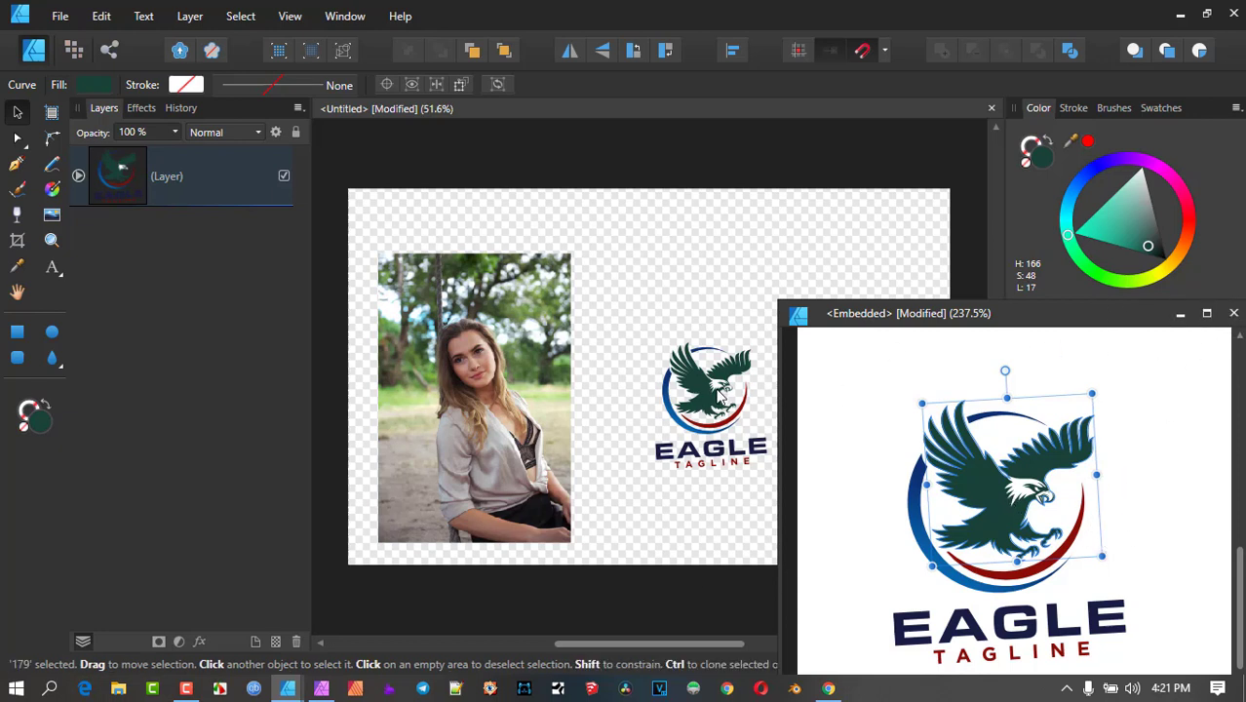
# - Move the logo onto the photo's edge in the main document, and close the embedded document after selecting its blue ring curves
pyautogui.moveTo(720, 395); pyautogui.dragTo(580, 348)
pyautogui.click(987, 518)
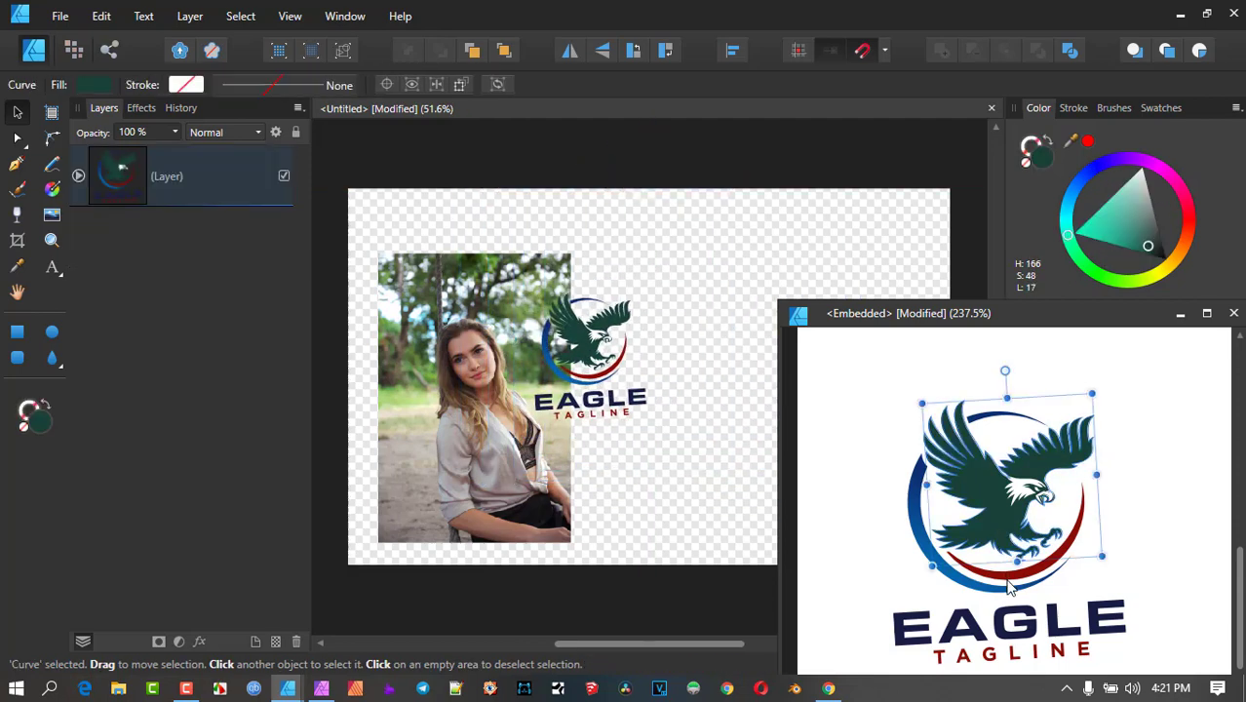
pyautogui.keyDown('shift'); pyautogui.click(955, 581); pyautogui.keyUp('shift')
pyautogui.moveTo(869, 493); pyautogui.dragTo(961, 587)
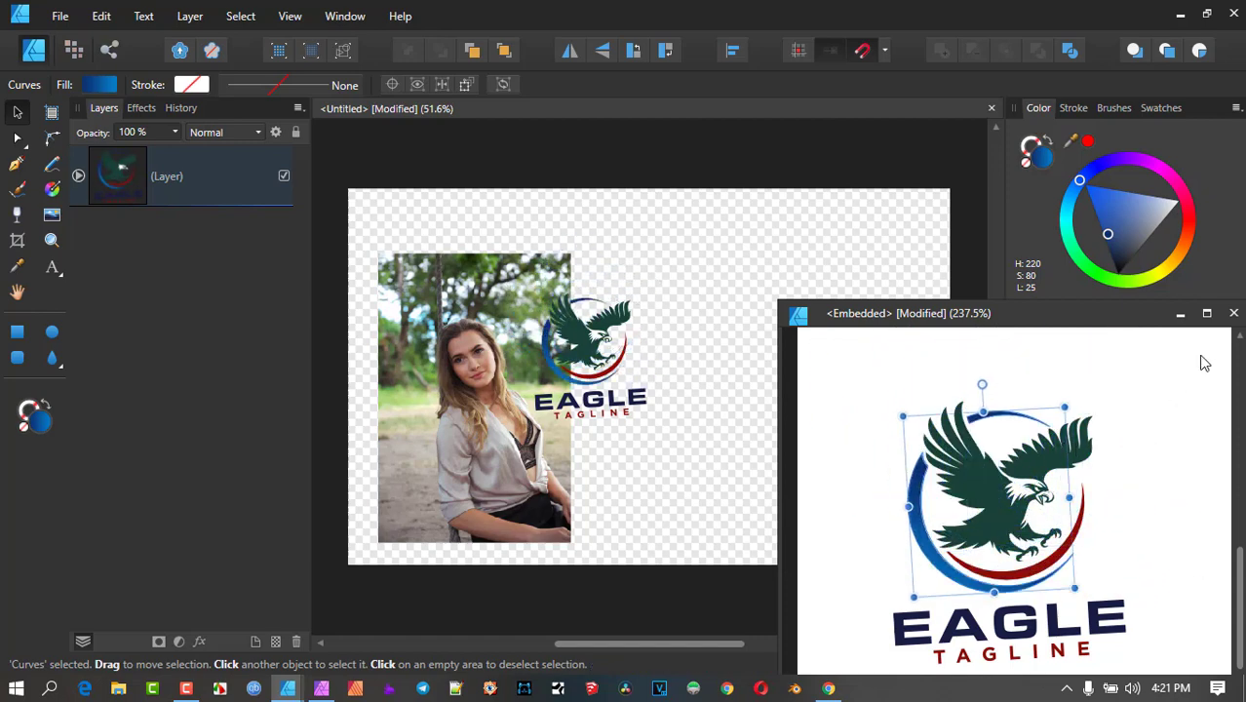
pyautogui.click(1236, 315)
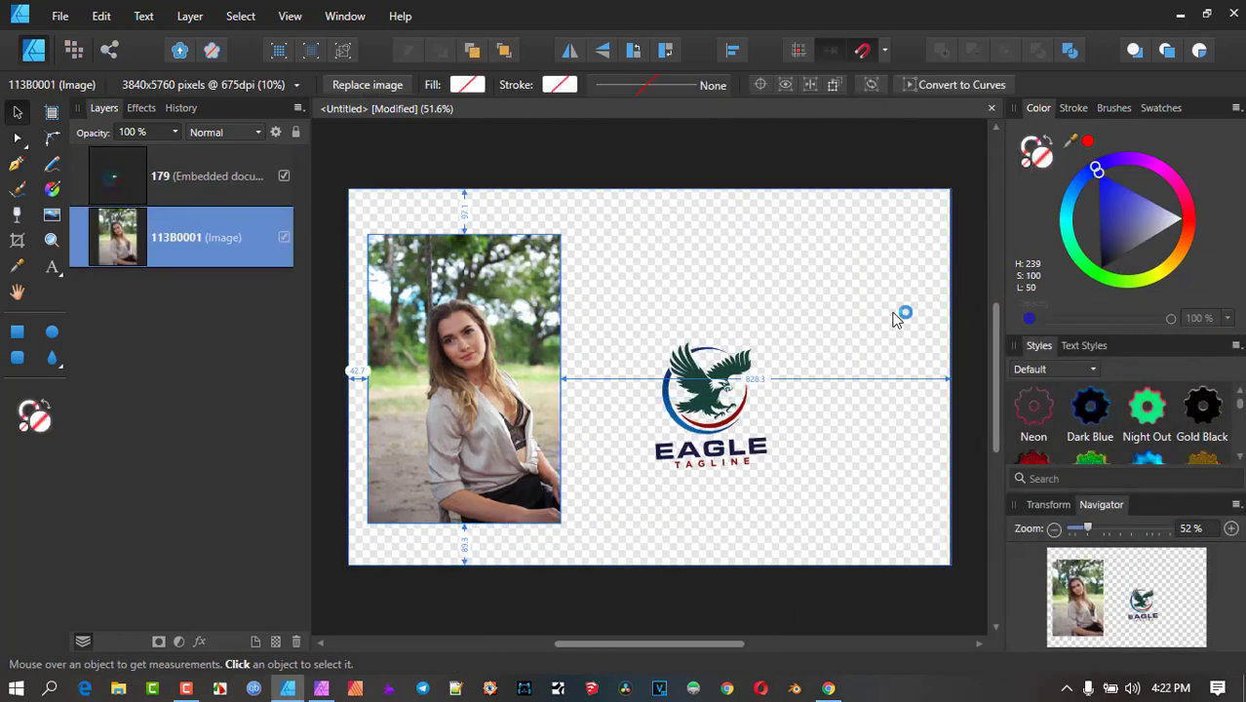
# - Reopen the embedded eagle document and undo its edits back through the recolouring and the rotation
pyautogui.click(837, 328)
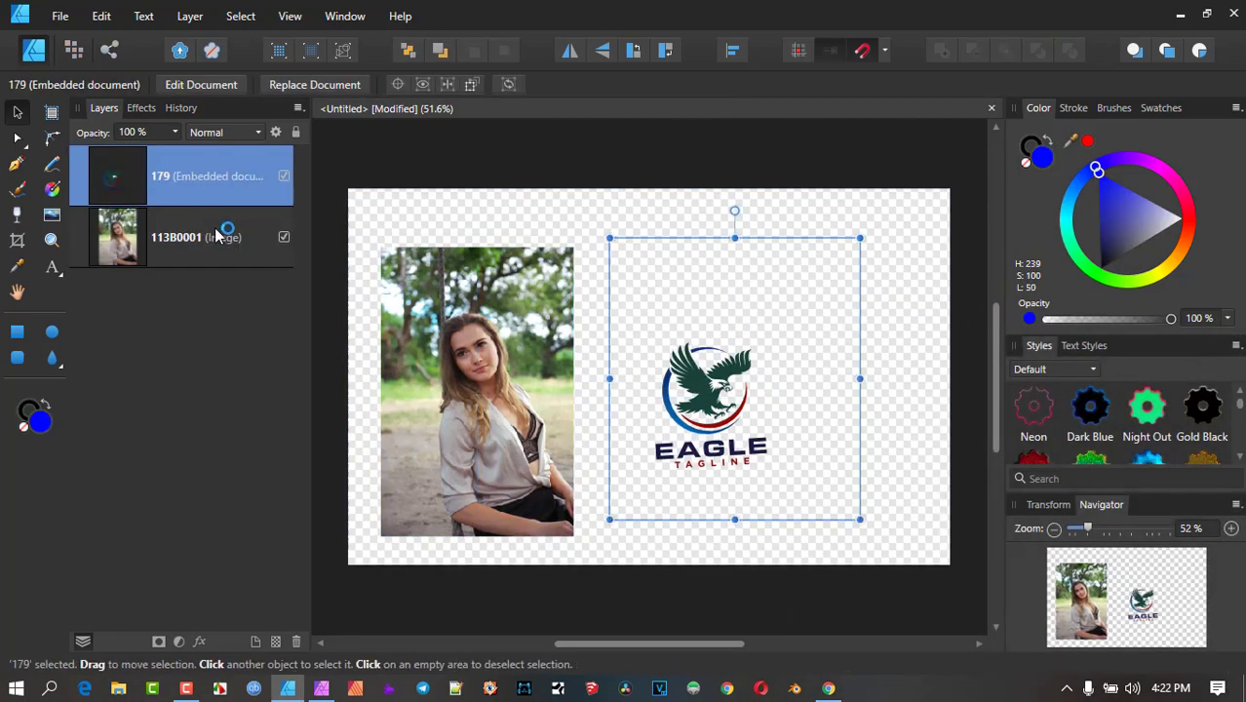
pyautogui.doubleClick(701, 403)
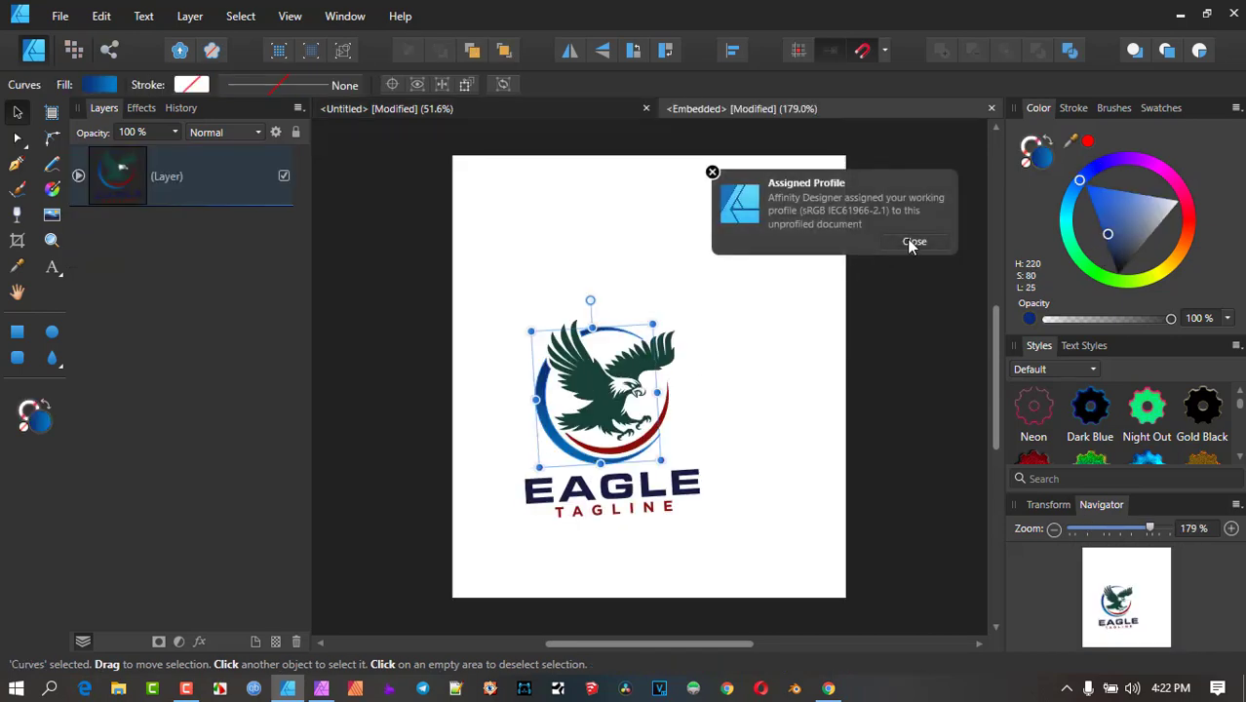
pyautogui.click(913, 242)
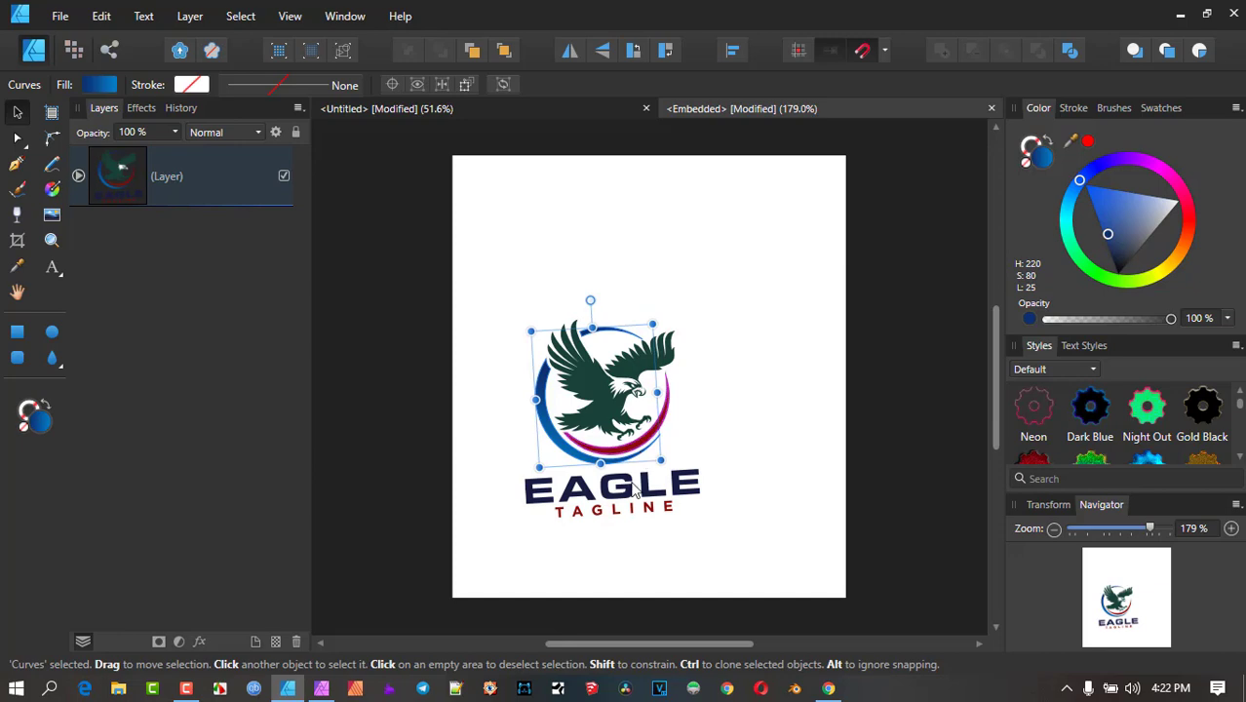
pyautogui.hotkey('ctrl', 'z')
pyautogui.hotkey('ctrl', 'z')
pyautogui.hotkey('ctrl', 'z')
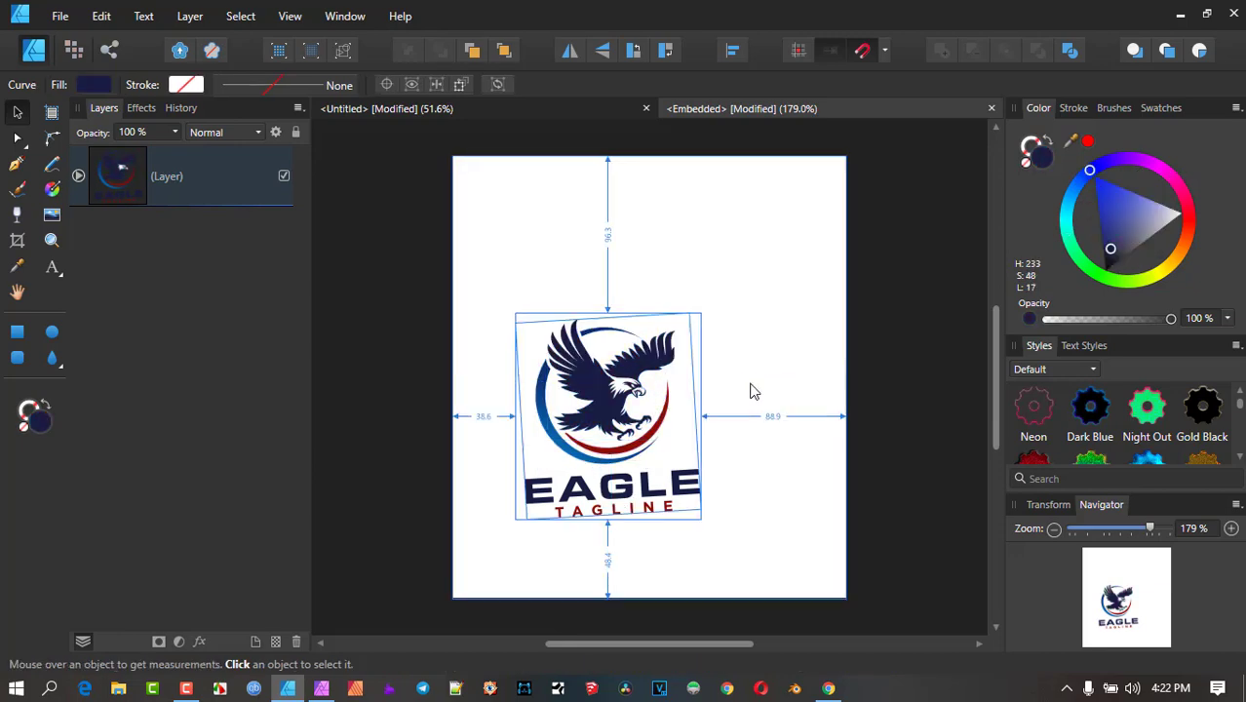
pyautogui.hotkey('ctrl', 'z')
pyautogui.hotkey('ctrl', 'z')
pyautogui.hotkey('ctrl', 'z')
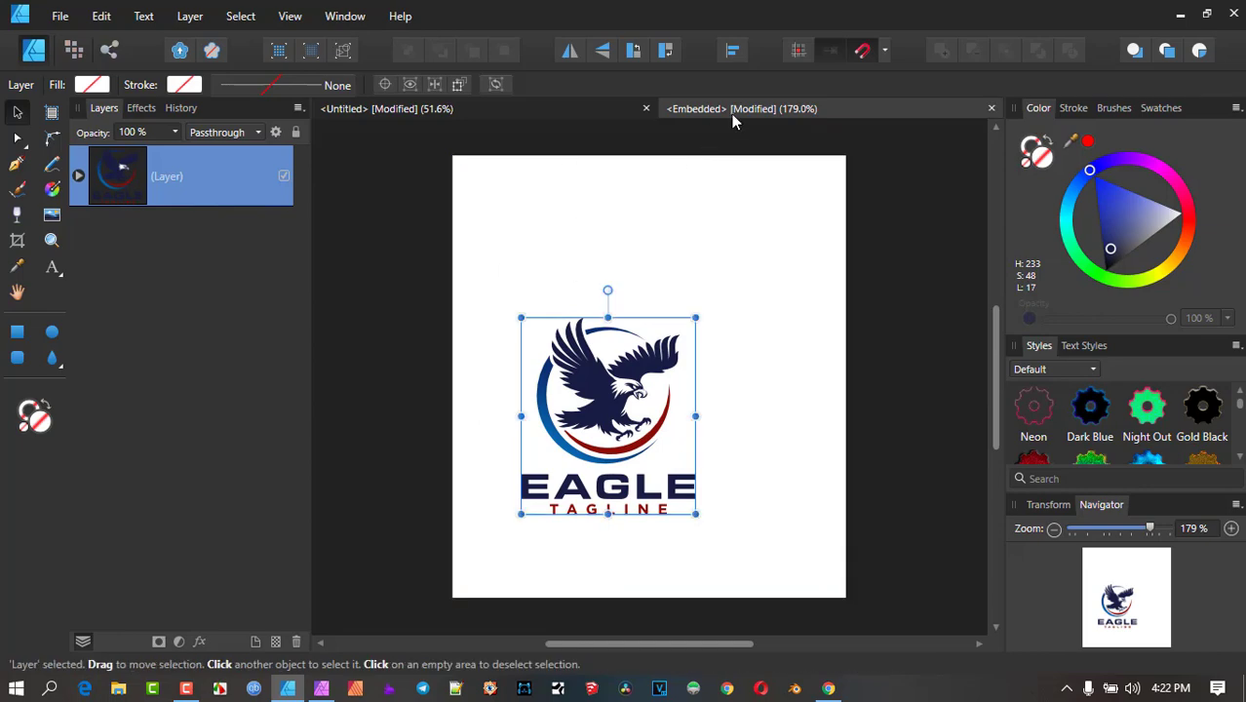
# - Detach the embedded document into a floating window and arrange it so the main document's eagle logo stays in view
pyautogui.moveTo(734, 119); pyautogui.dragTo(937, 210)
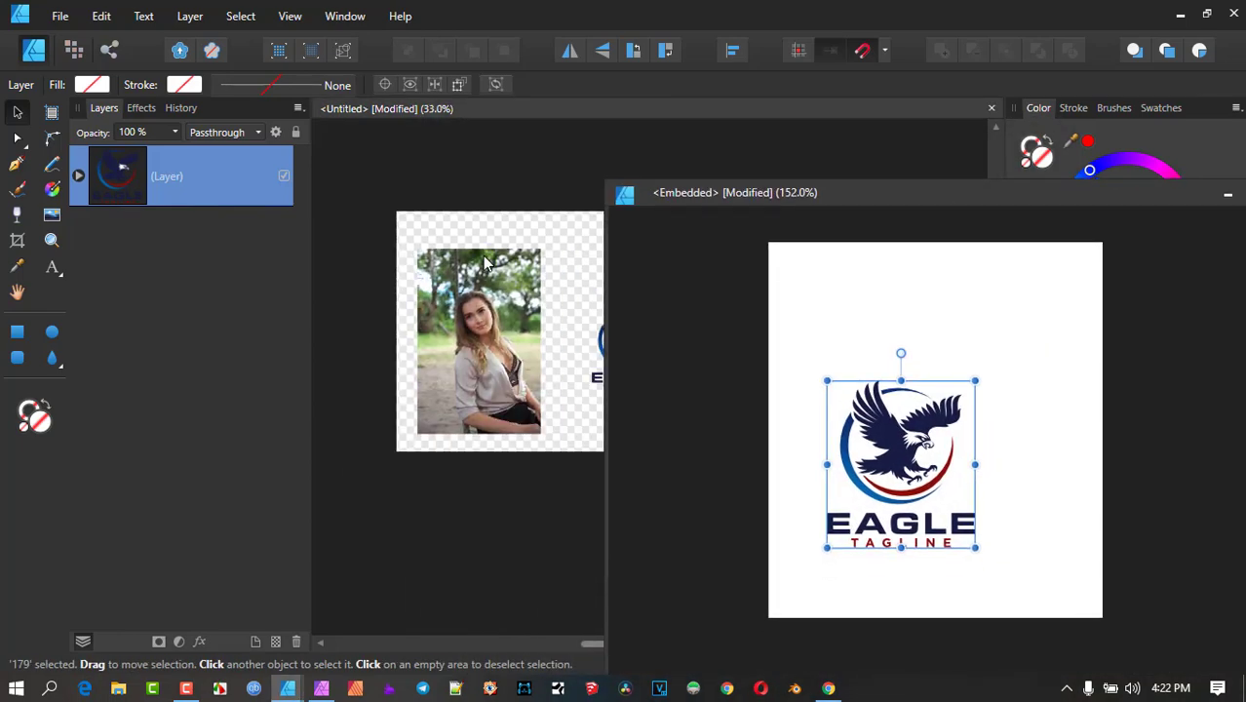
pyautogui.click(487, 263)
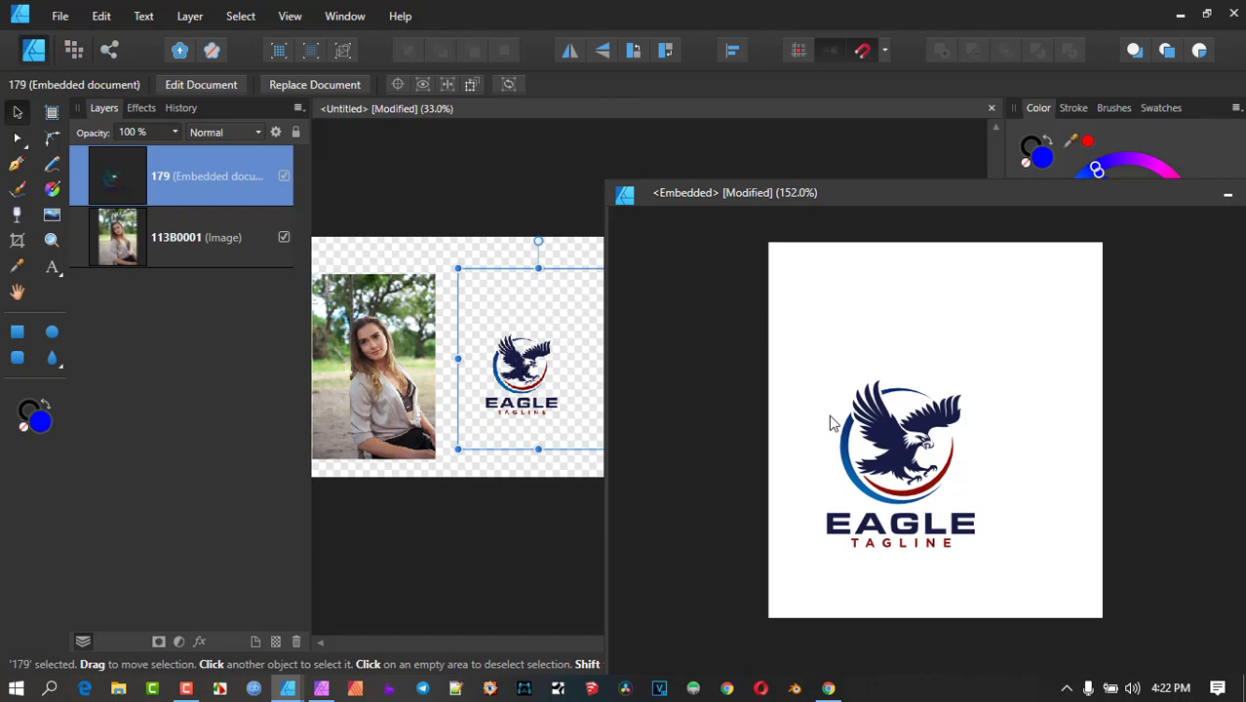
pyautogui.click(903, 281)
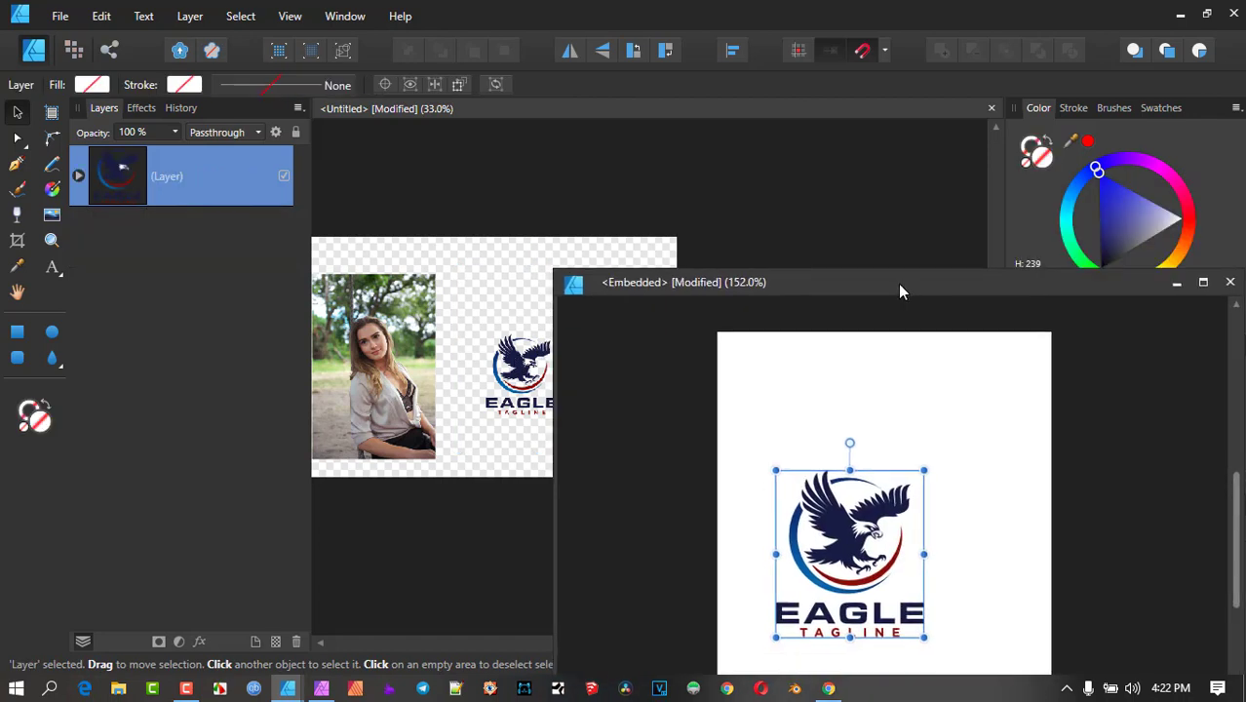
# - Recolour the embedded eagle to dark purple, hue 320, and close the embedded document's window
pyautogui.doubleClick(848, 558)
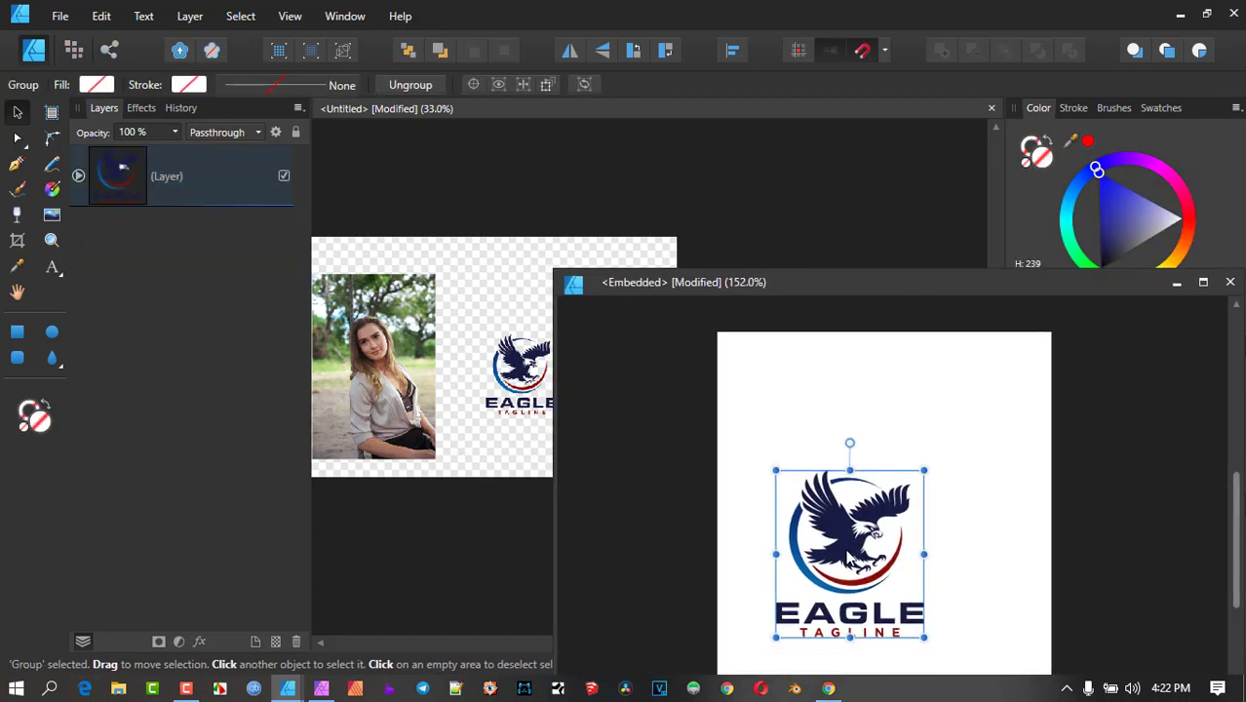
pyautogui.doubleClick(846, 535)
pyautogui.moveTo(1187, 214); pyautogui.dragTo(1176, 181)
pyautogui.click(1231, 283)
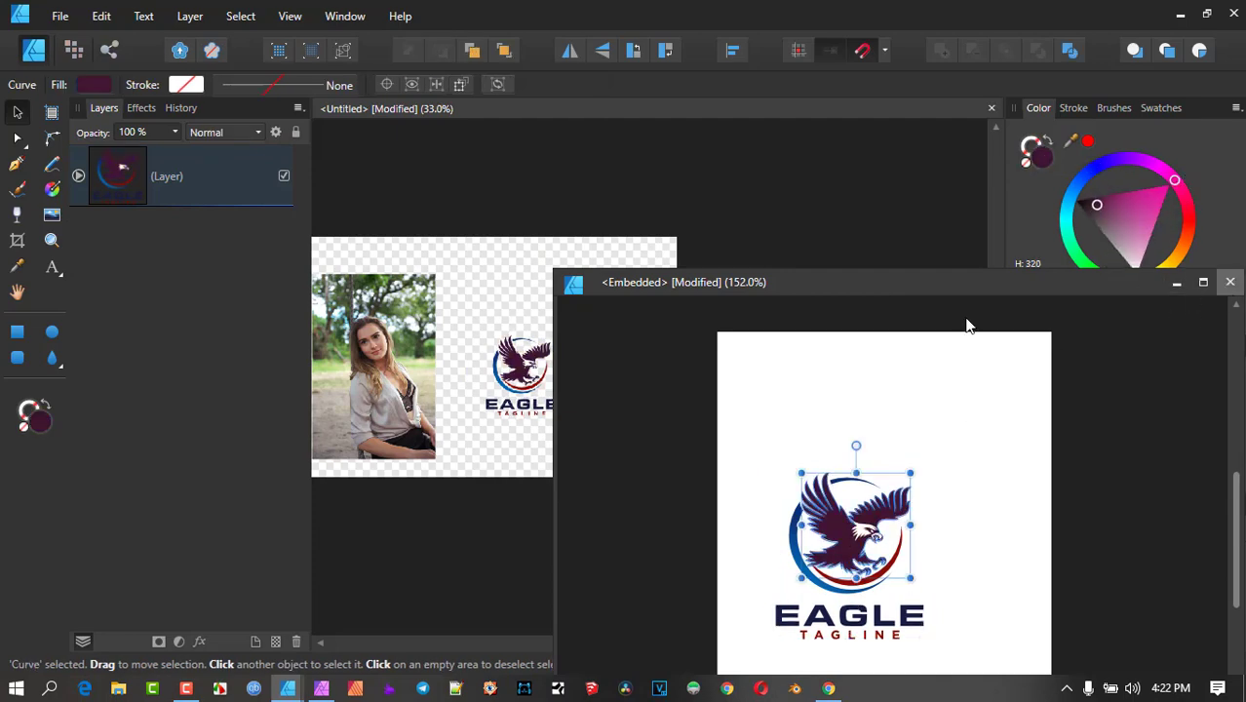
# - Undo the main document back to before the eagle logo was placed, and redo the placement
pyautogui.scroll(2, 532, 375)
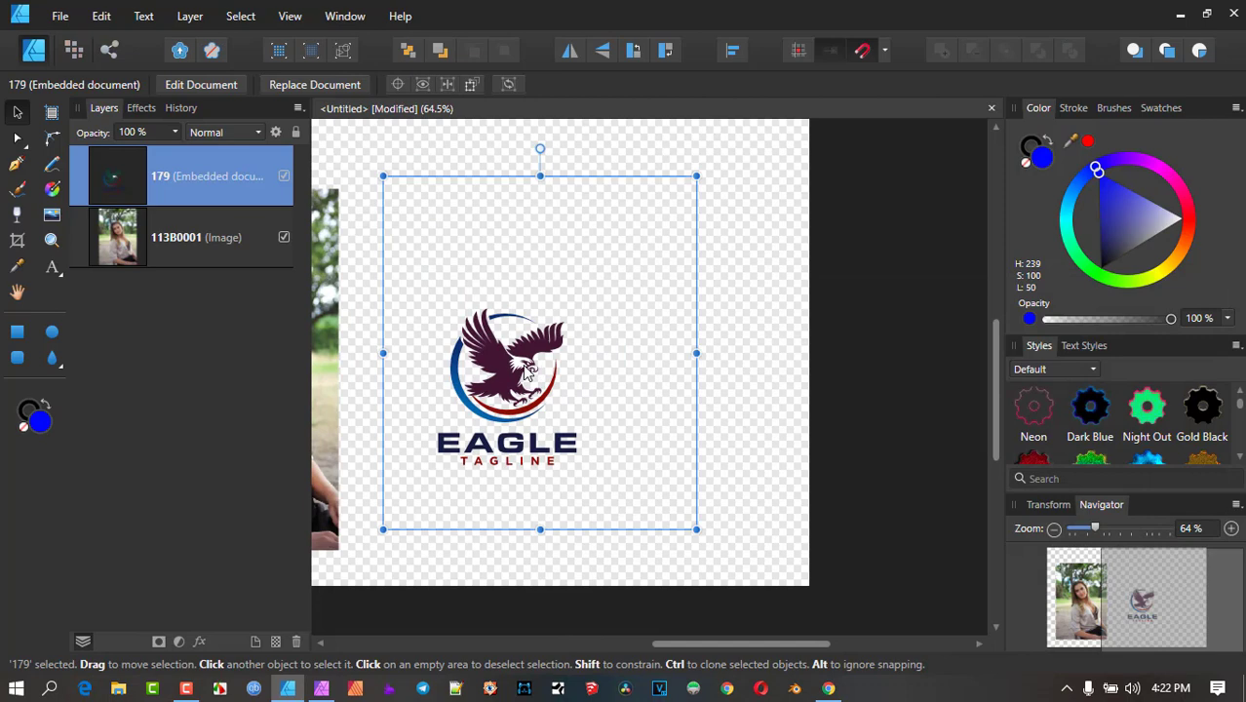
pyautogui.press('Delete')
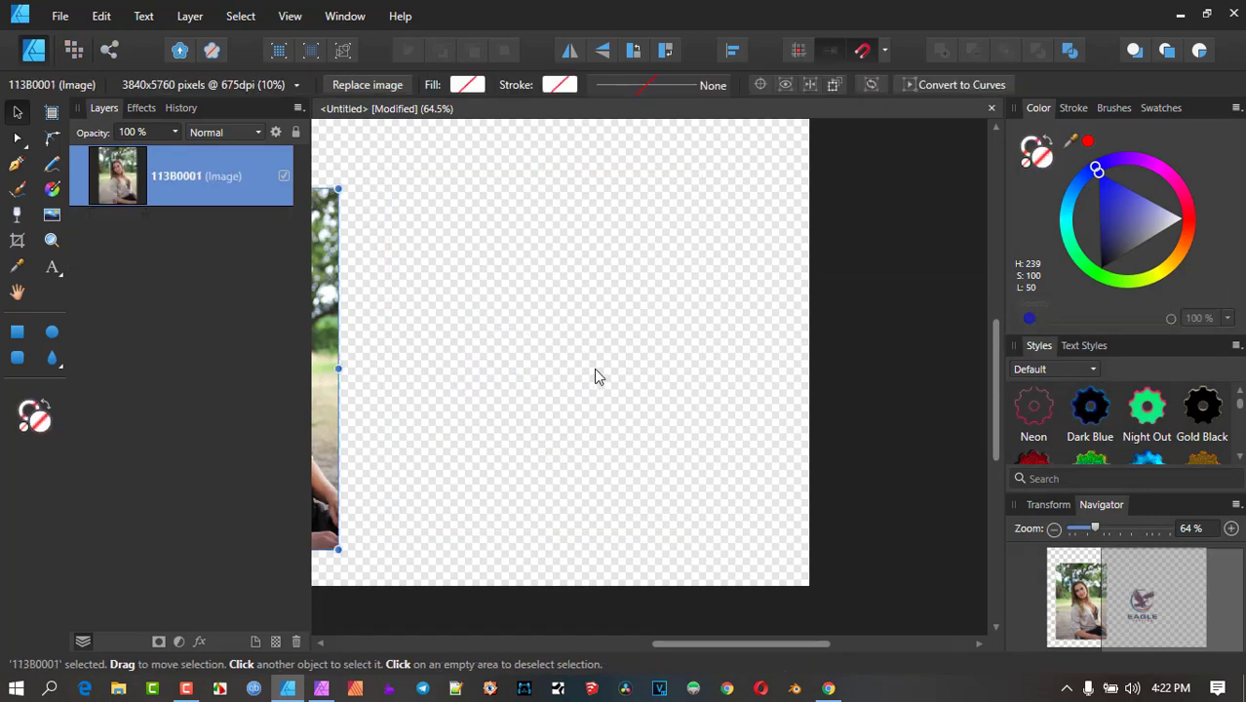
pyautogui.scroll(-3, 593, 367)
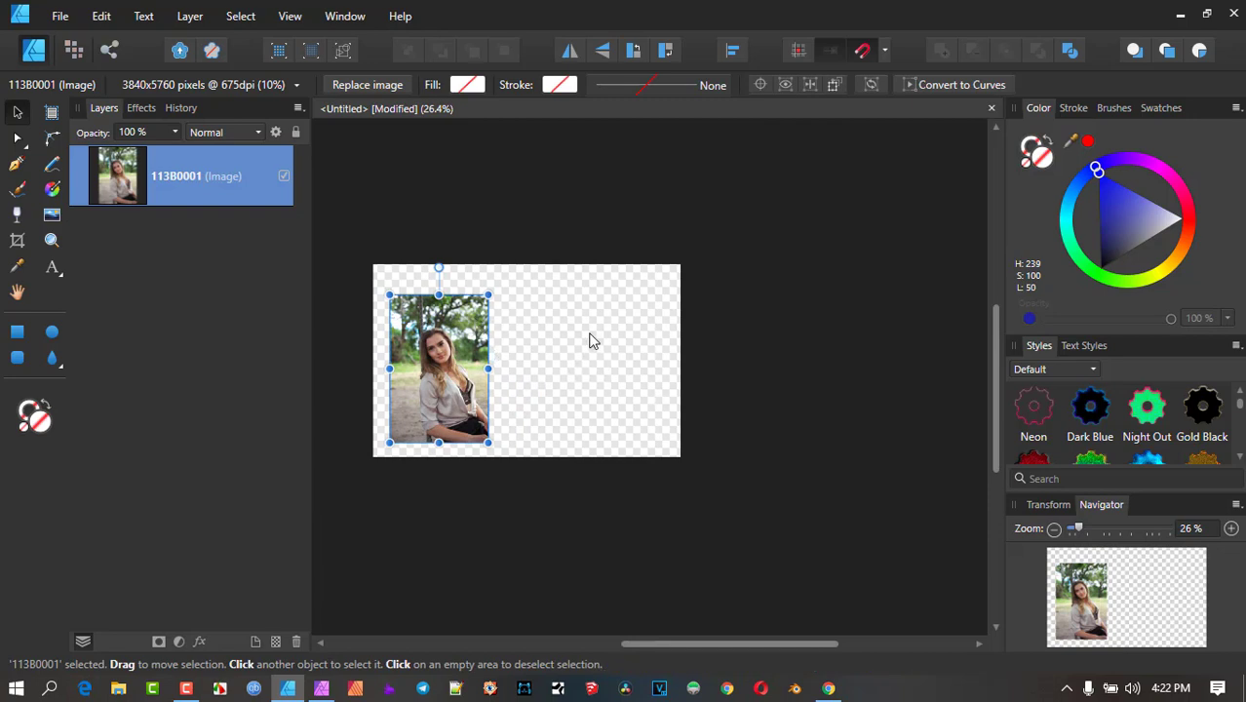
pyautogui.click(101, 16)
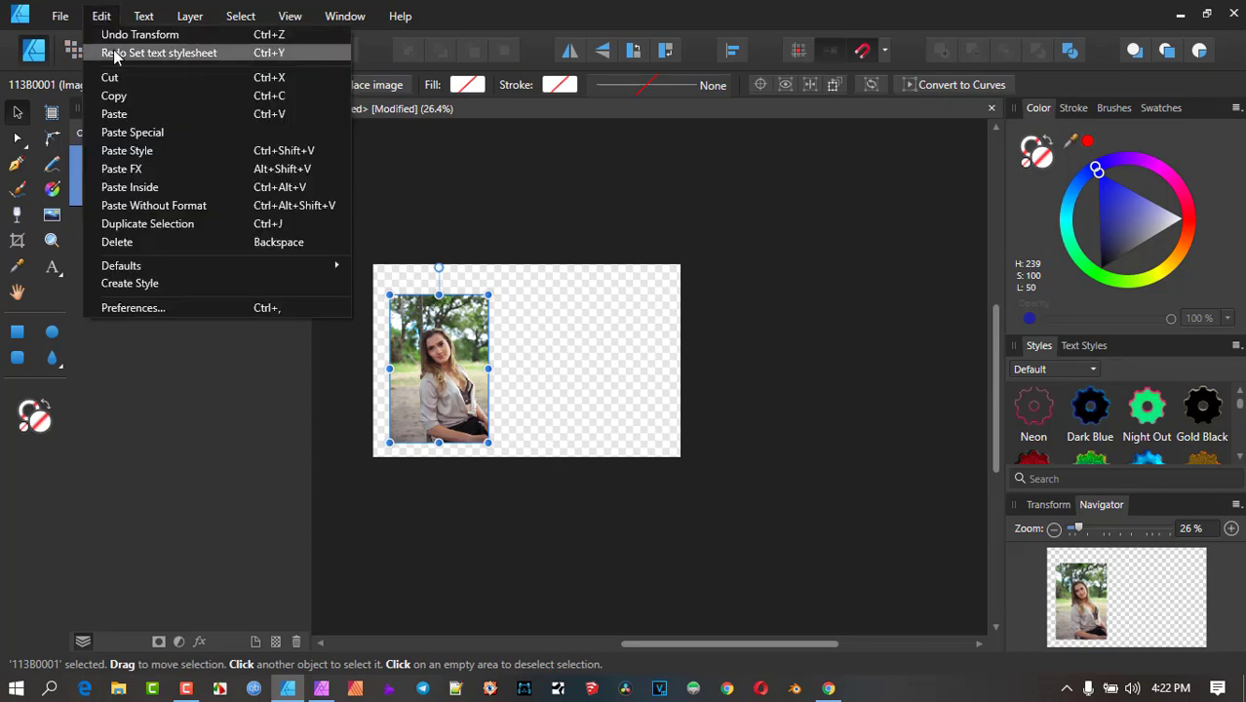
pyautogui.hotkey('ctrl', 'v')
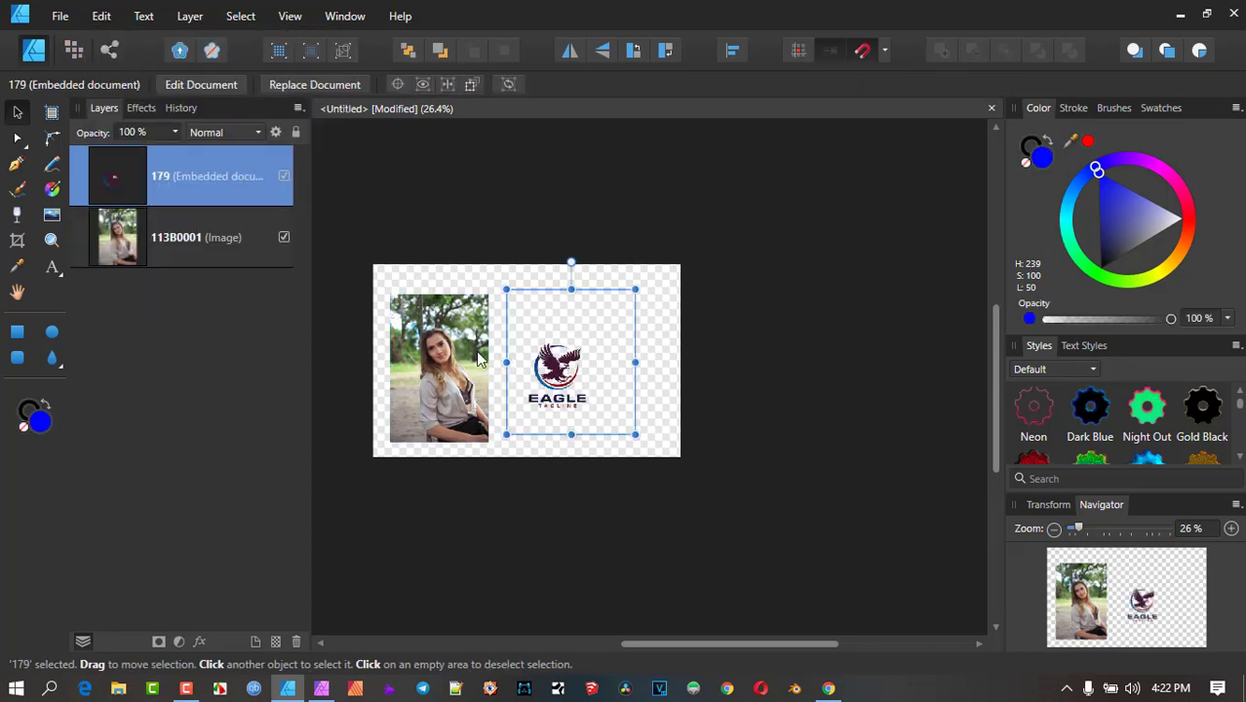
# - Reopen the embedded eagle document, show its edit history, and detach it into a floating window
pyautogui.scroll(2, 552, 384)
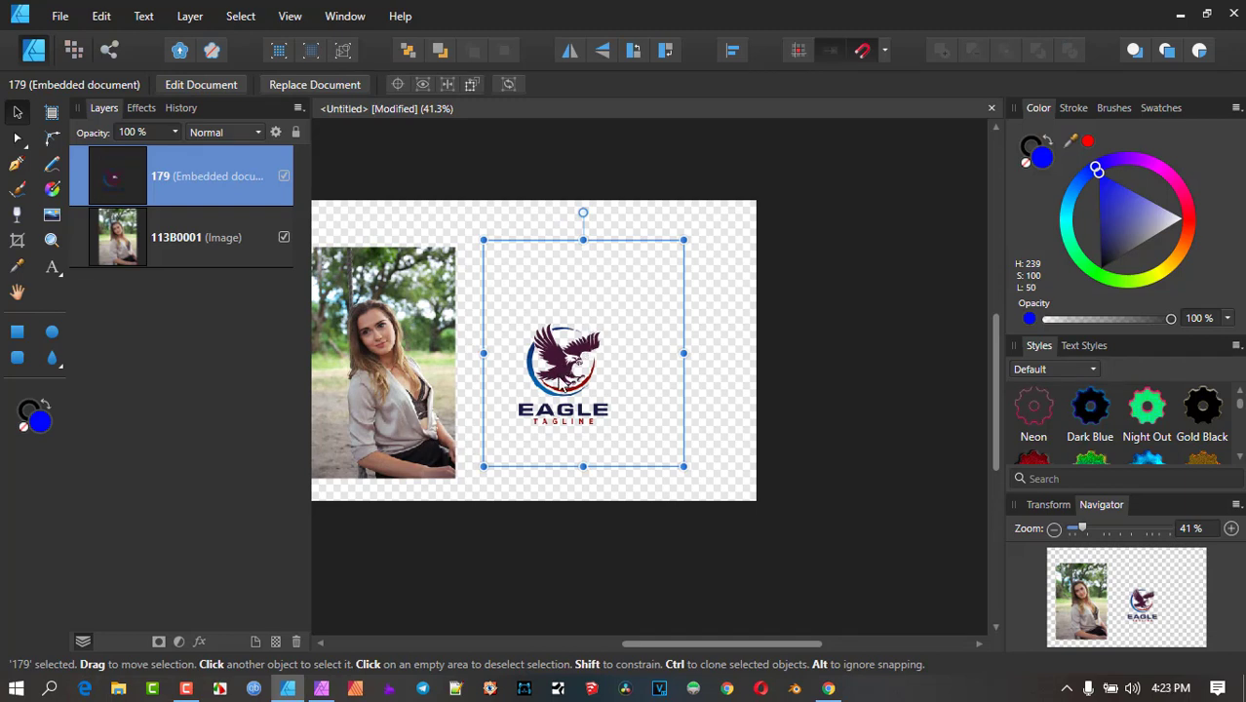
pyautogui.doubleClick(561, 361)
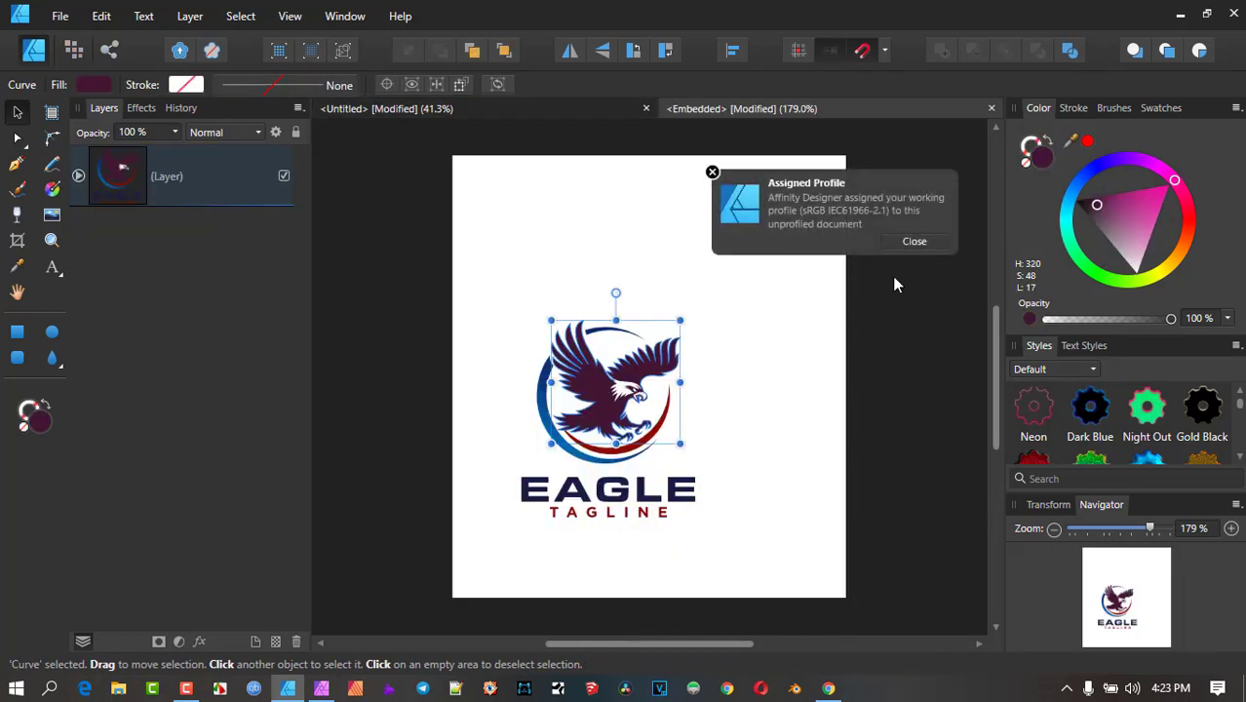
pyautogui.click(182, 108)
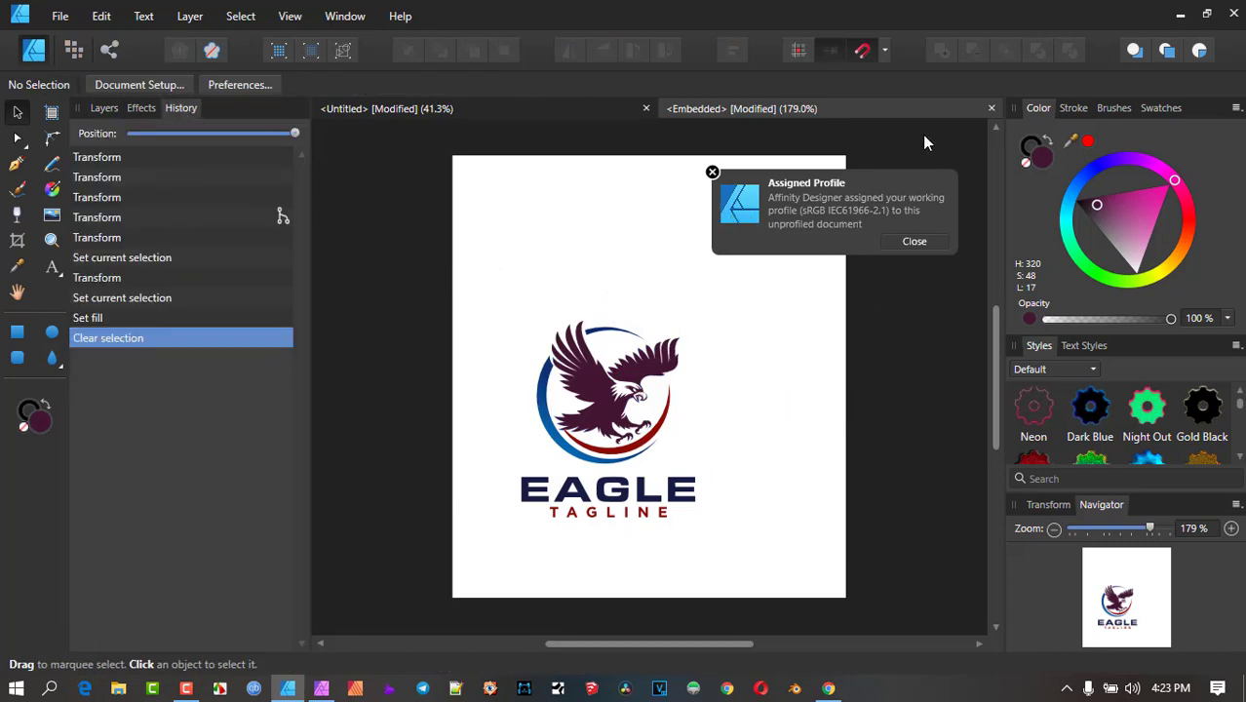
pyautogui.moveTo(907, 171); pyautogui.dragTo(984, 176)
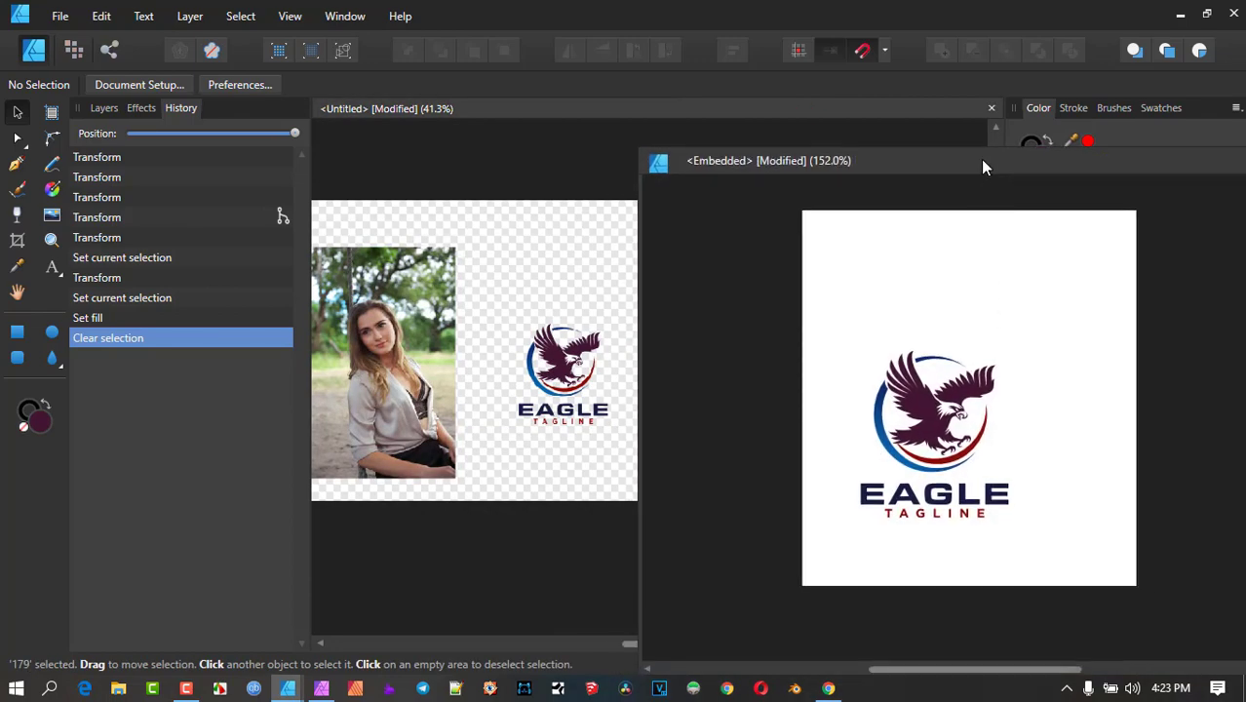
# - Undo the eagle's purple fill and the preceding transform, and close the embedded document to return to the main one
pyautogui.hotkey('ctrl', 'z')
pyautogui.hotkey('ctrl', 'z')
pyautogui.hotkey('ctrl', 'z')
pyautogui.hotkey('ctrl', 'z')
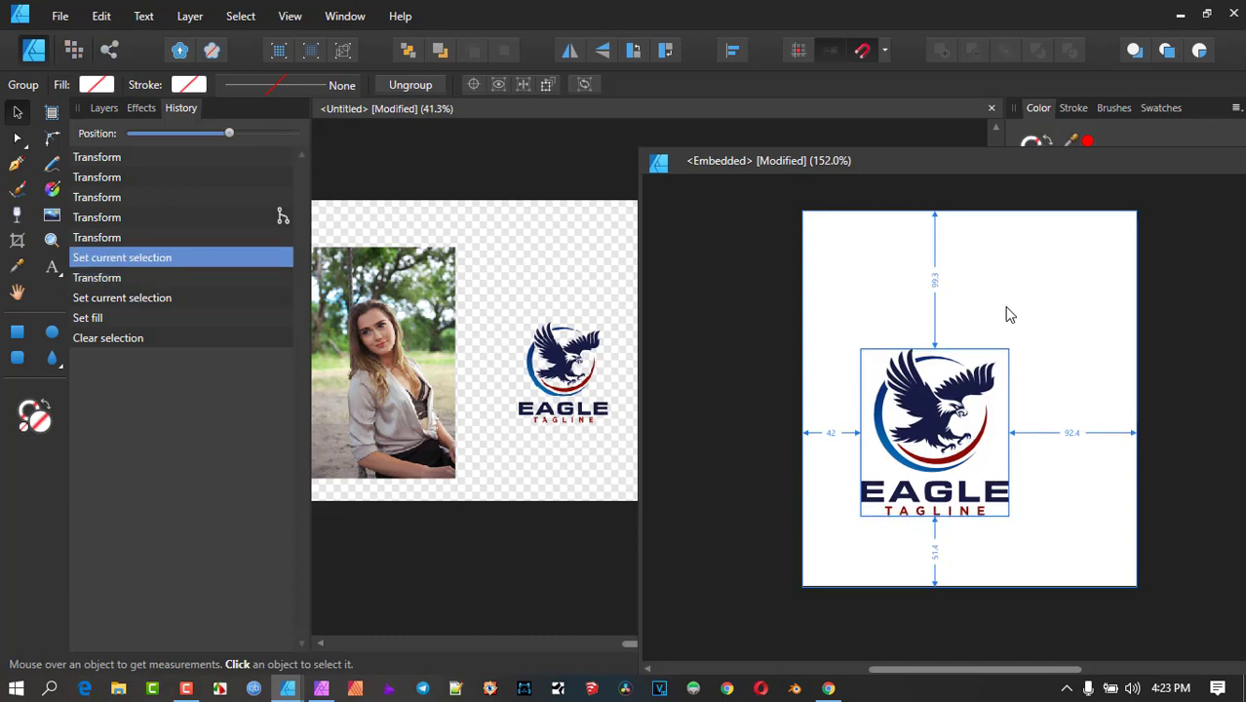
pyautogui.moveTo(1201, 164); pyautogui.dragTo(909, 164)
pyautogui.click(1019, 163)
pyautogui.scroll(2, 649, 388)
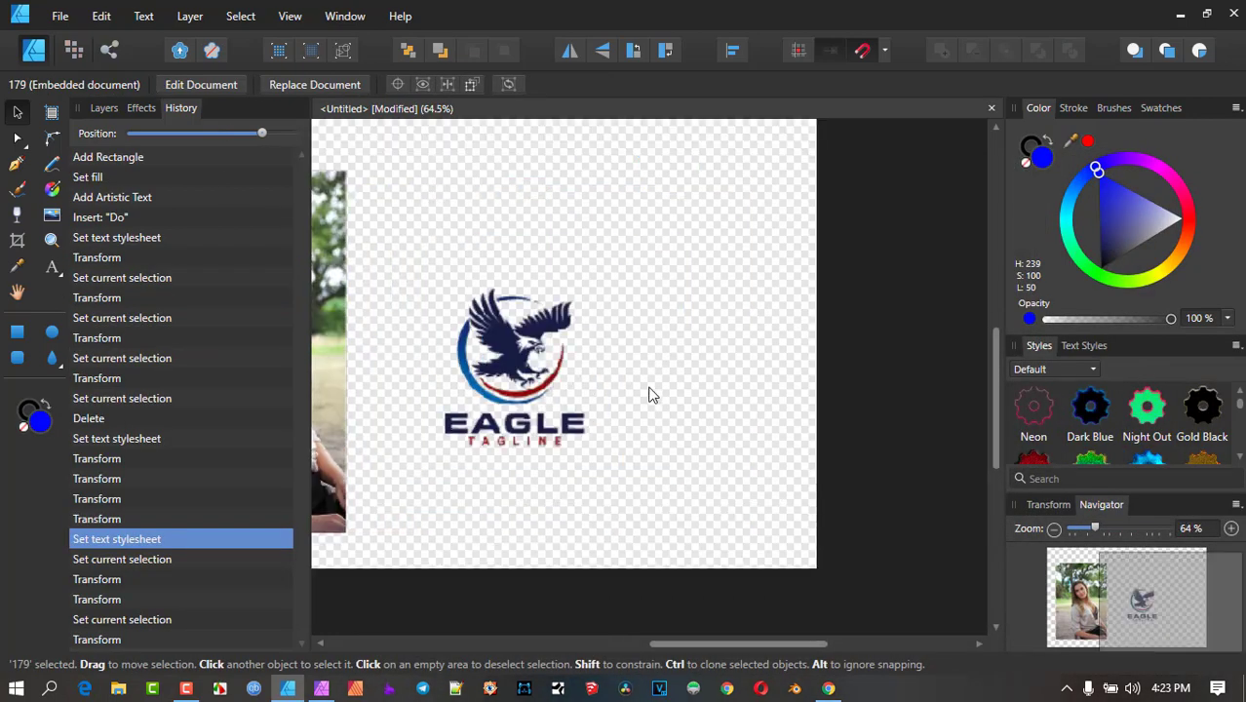
pyautogui.moveTo(650, 388); pyautogui.dragTo(746, 389)
pyautogui.scroll(-2, 874, 441)
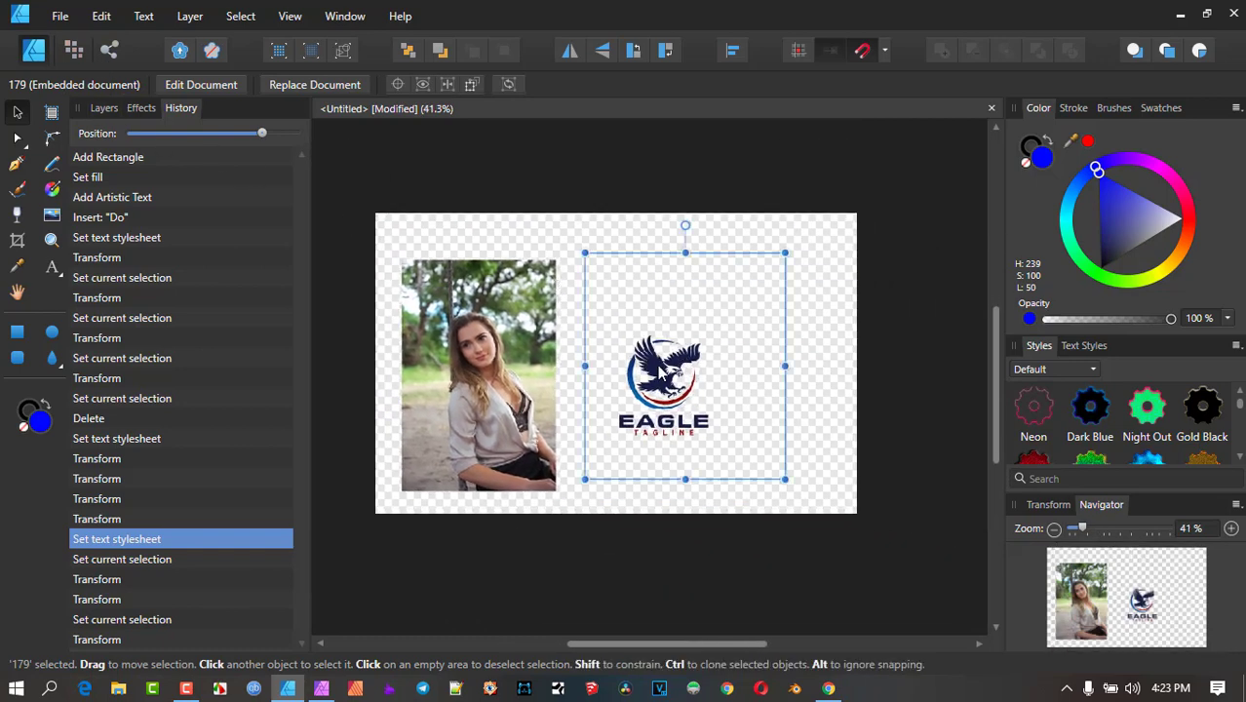
# - Show the layer list and move the eagle logo over the lower-right part of the photo
pyautogui.click(104, 108)
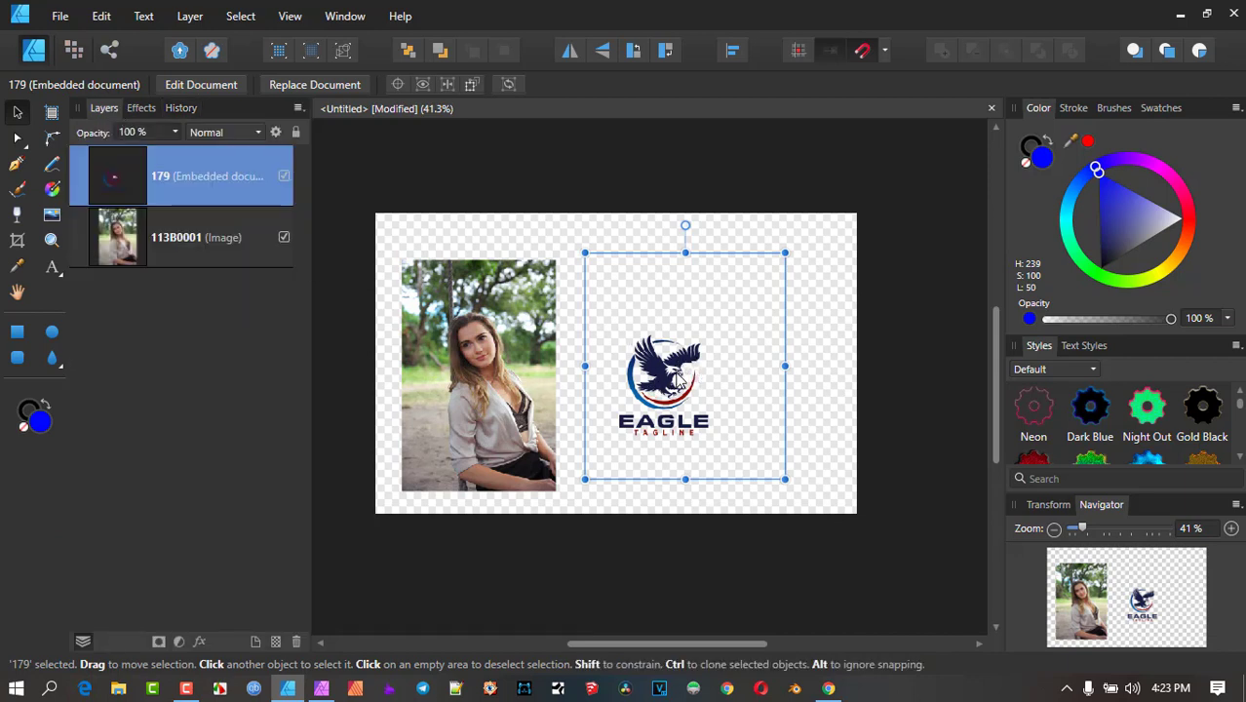
pyautogui.moveTo(679, 383); pyautogui.dragTo(557, 399)
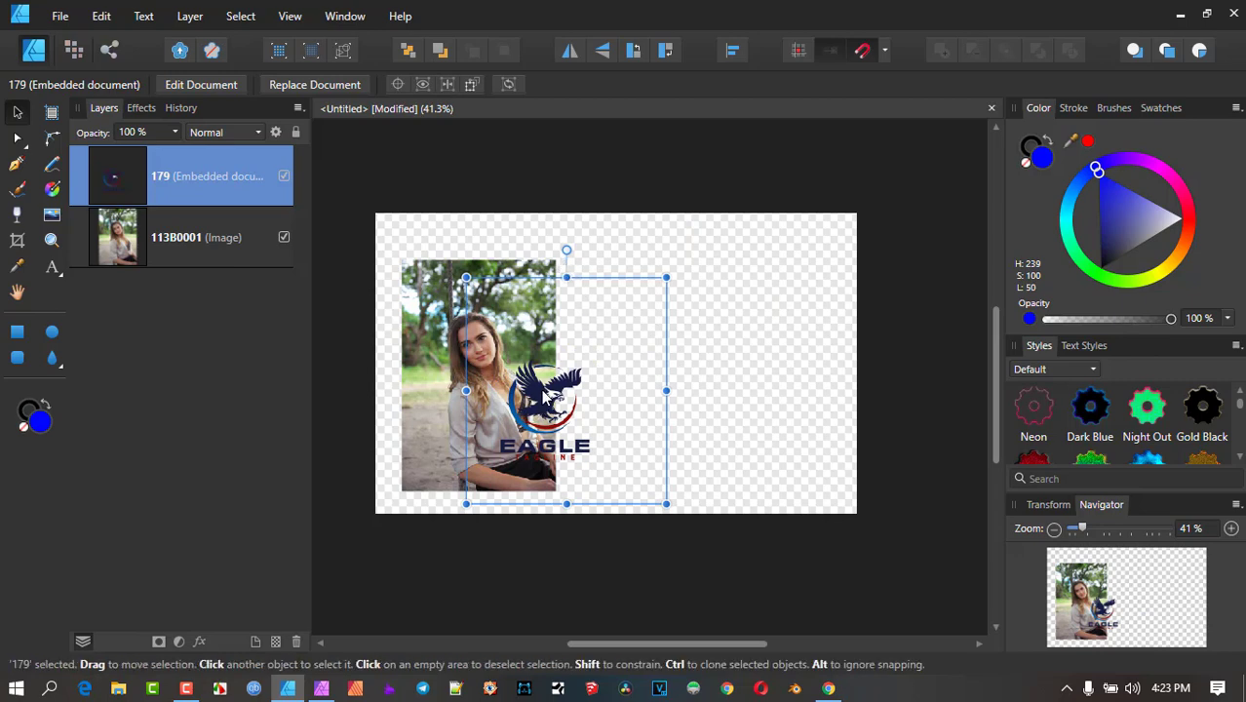
pyautogui.moveTo(545, 393); pyautogui.dragTo(517, 405)
# - Open the embedded logo in a floating window, try shearing it to the left, and undo the shear
pyautogui.doubleClick(516, 408)
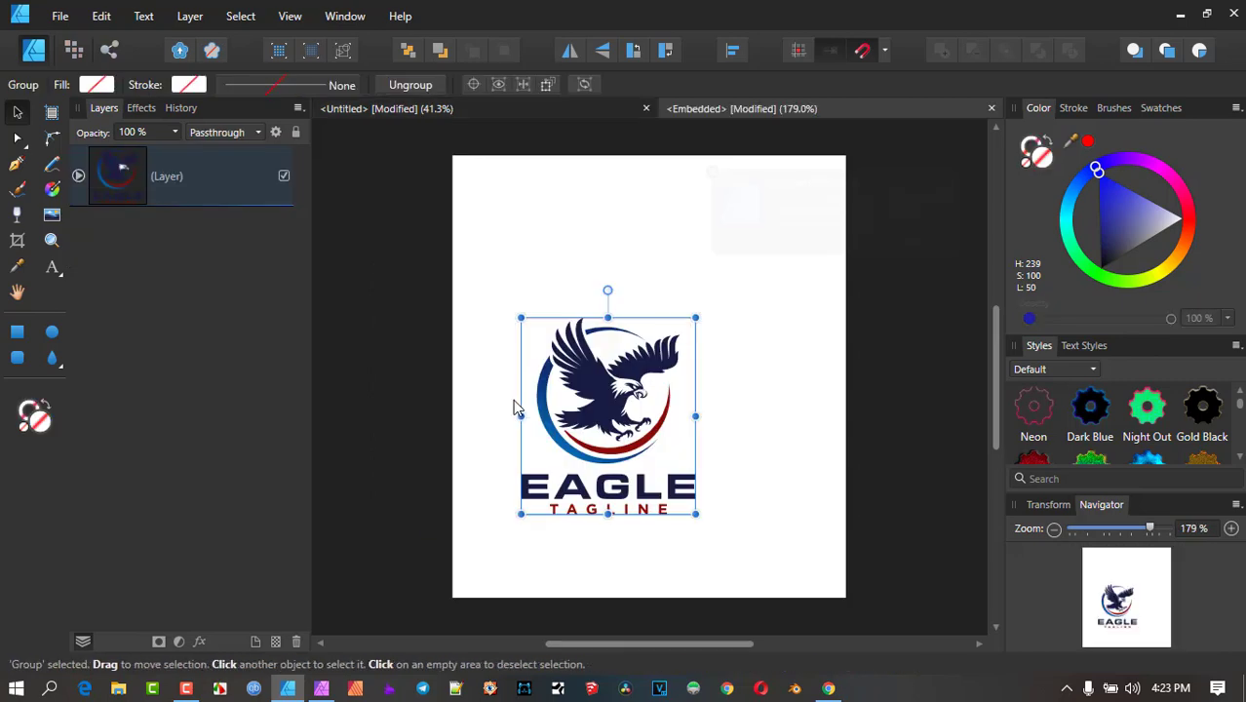
pyautogui.moveTo(792, 109); pyautogui.dragTo(952, 156)
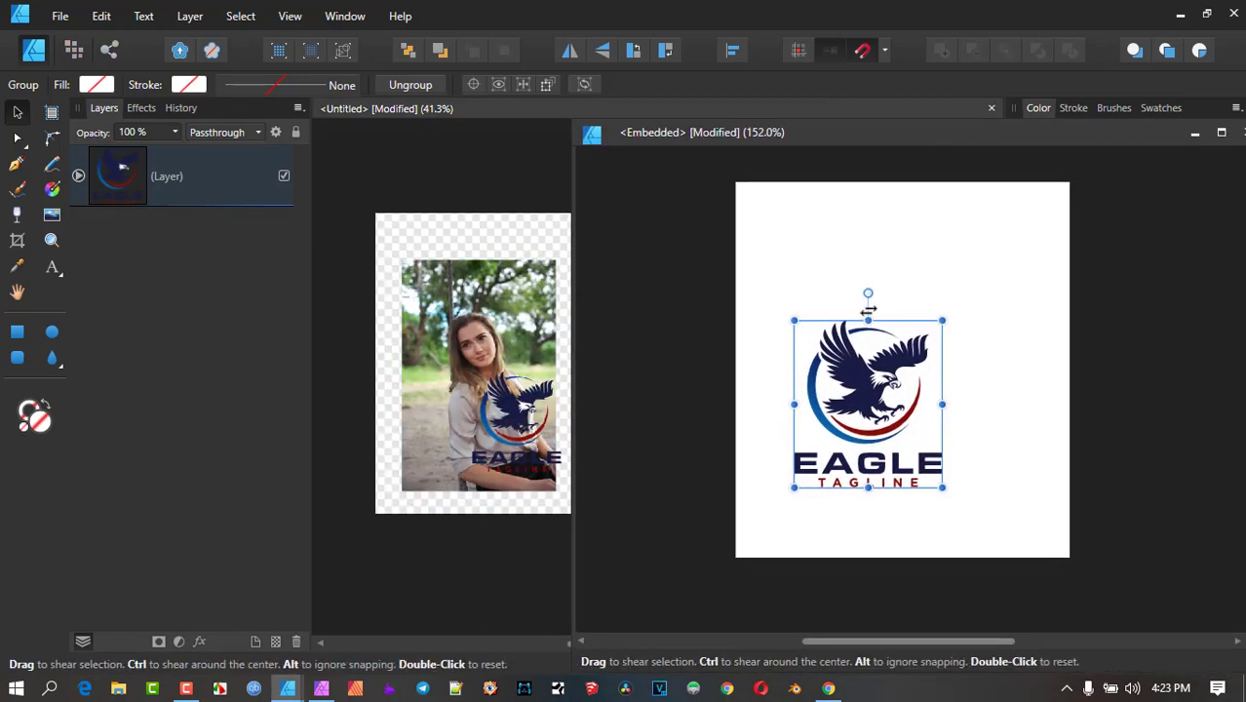
pyautogui.moveTo(870, 314); pyautogui.dragTo(810, 328)
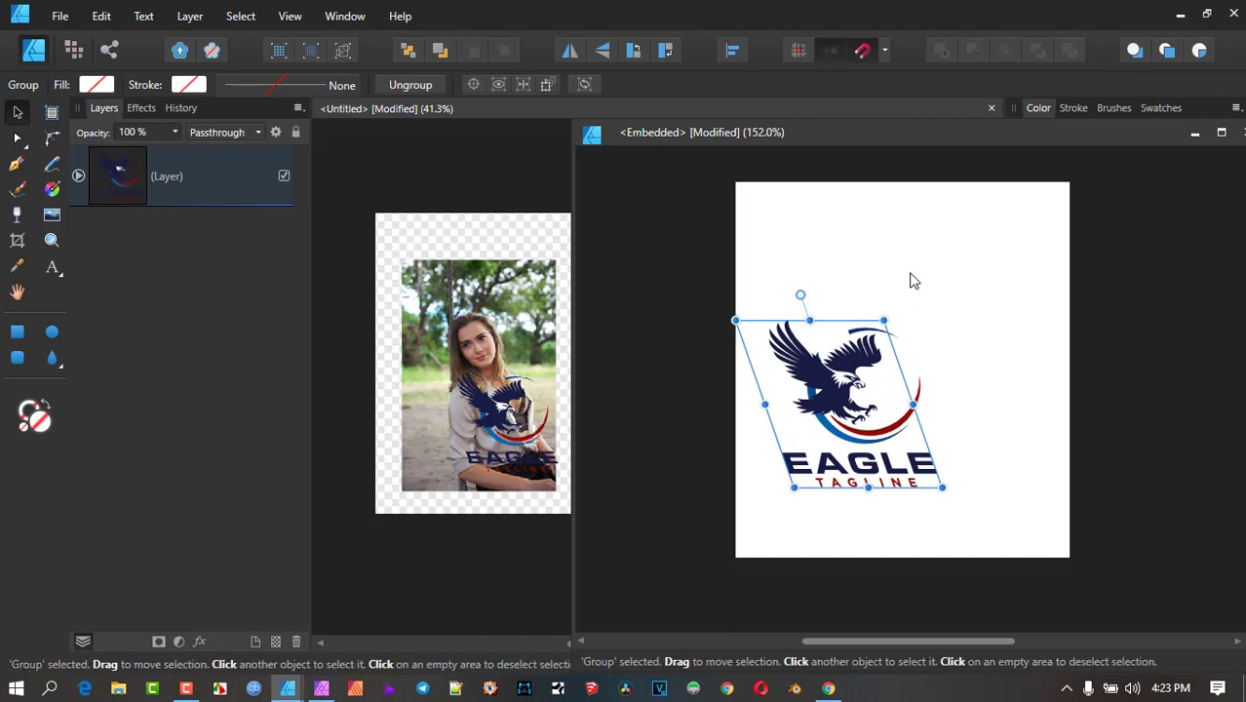
pyautogui.hotkey('ctrl', 'z')
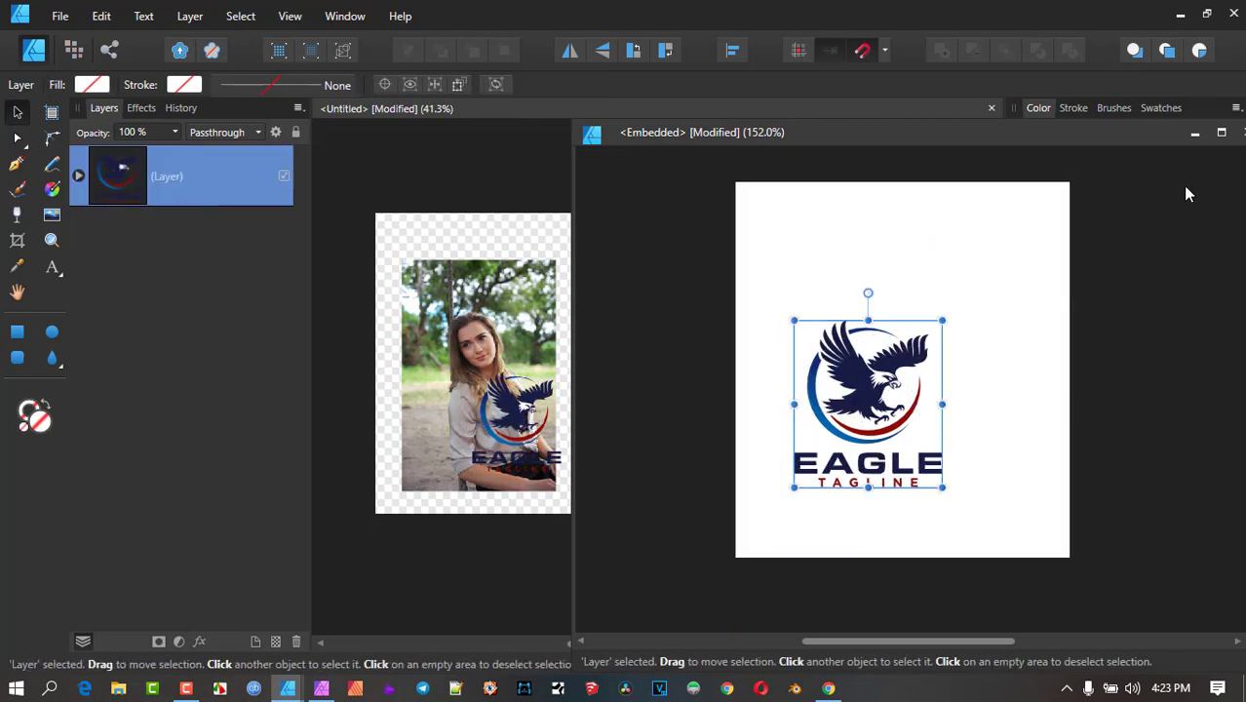
# - Close the embedded document's window and move the eagle logo off the photo into the empty area beside it
pyautogui.moveTo(1105, 145); pyautogui.dragTo(939, 148)
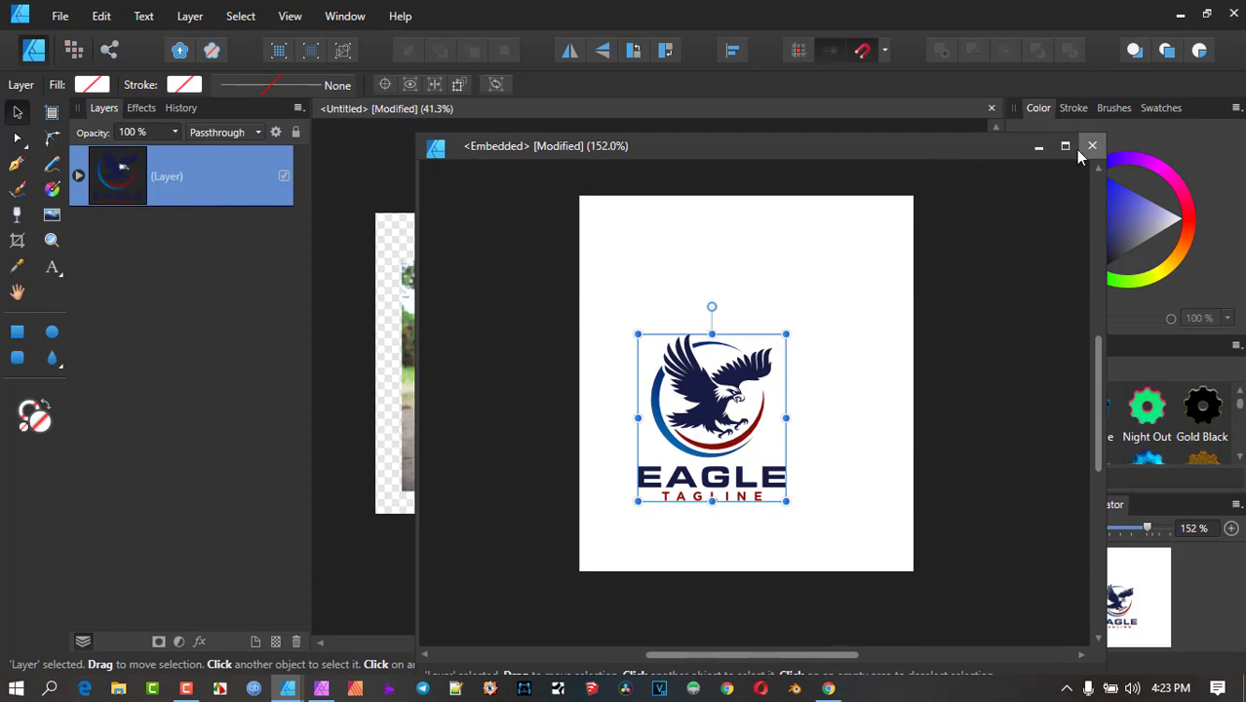
pyautogui.click(1090, 146)
pyautogui.moveTo(507, 410); pyautogui.dragTo(639, 372)
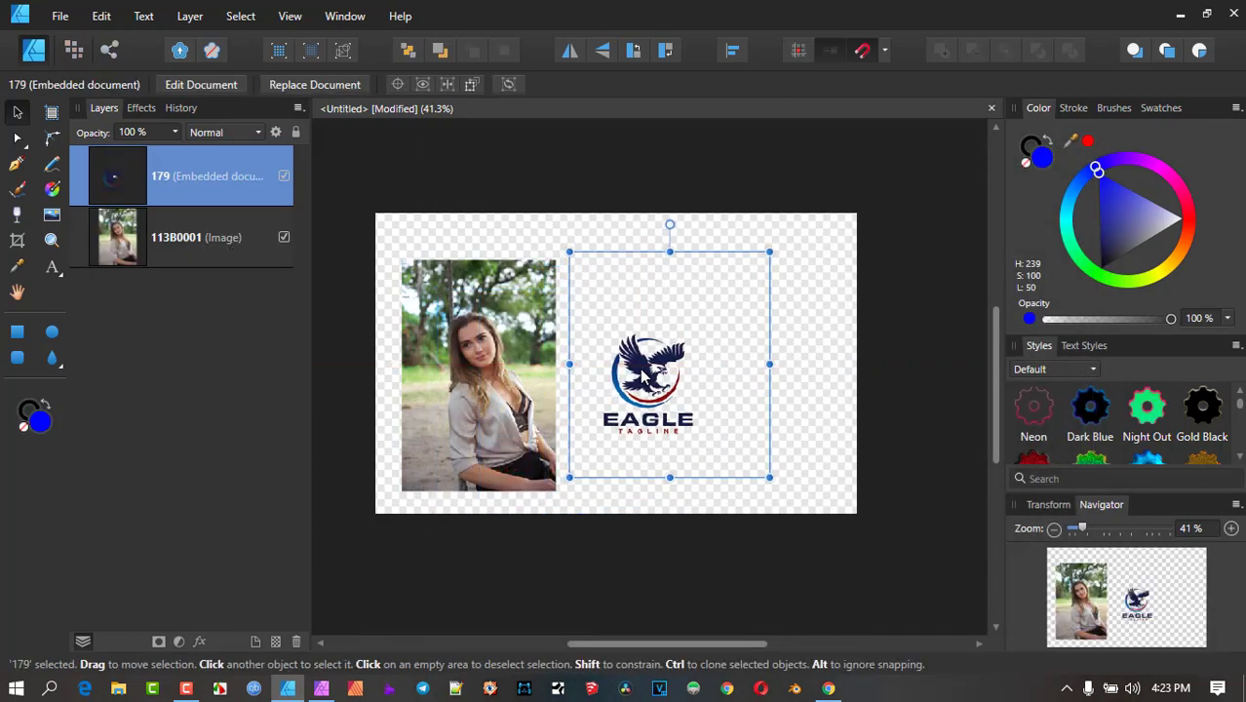
# - Examine the export settings for the PNG size and the PDF format, and close them without exporting
pyautogui.click(60, 17)
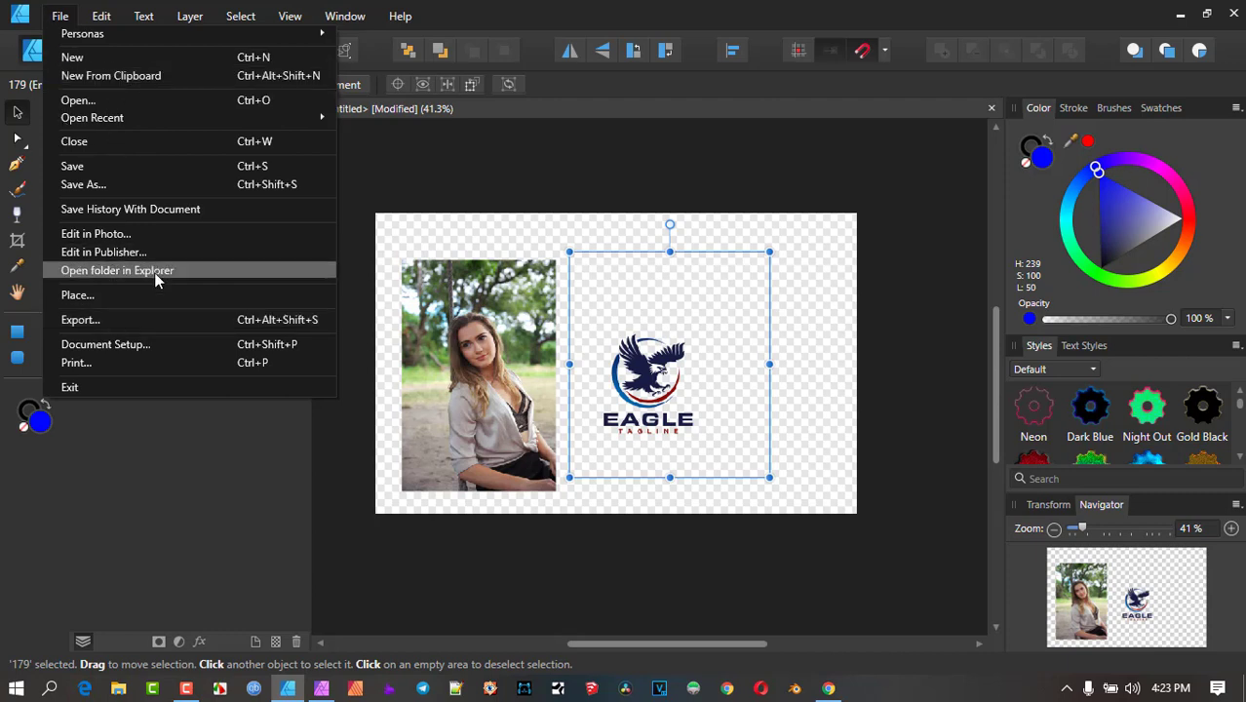
pyautogui.click(139, 325)
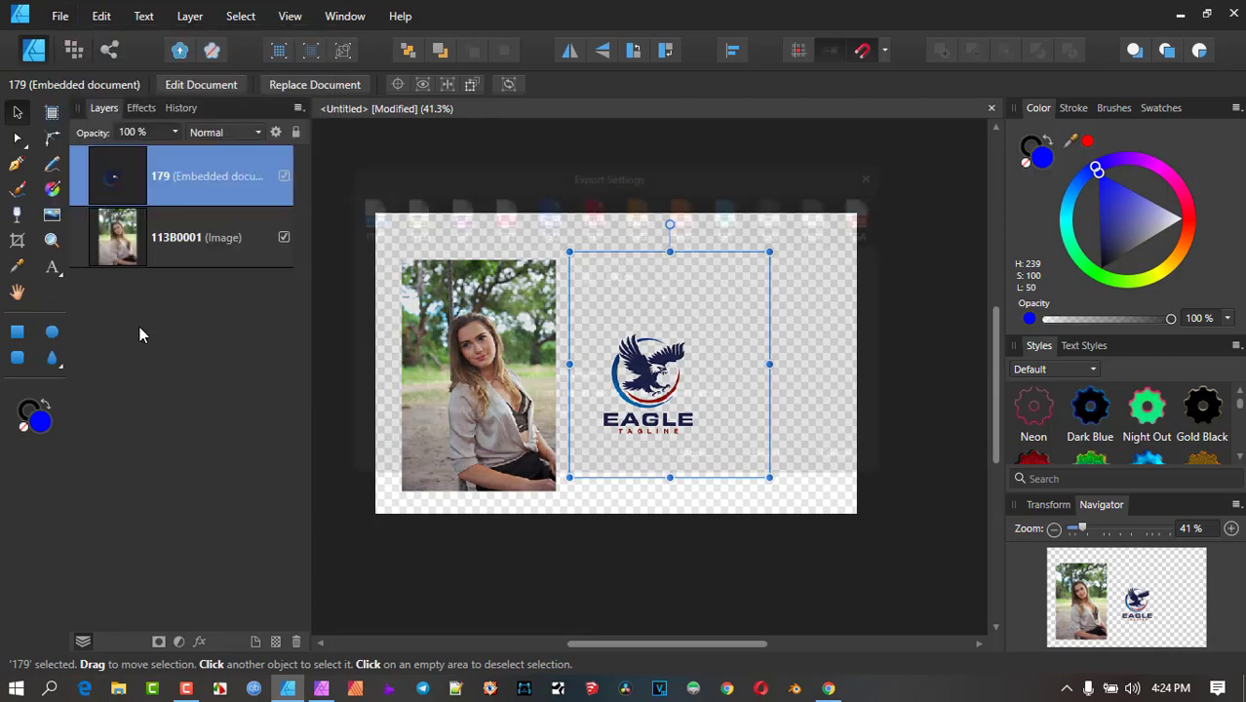
pyautogui.moveTo(460, 181); pyautogui.dragTo(736, 52)
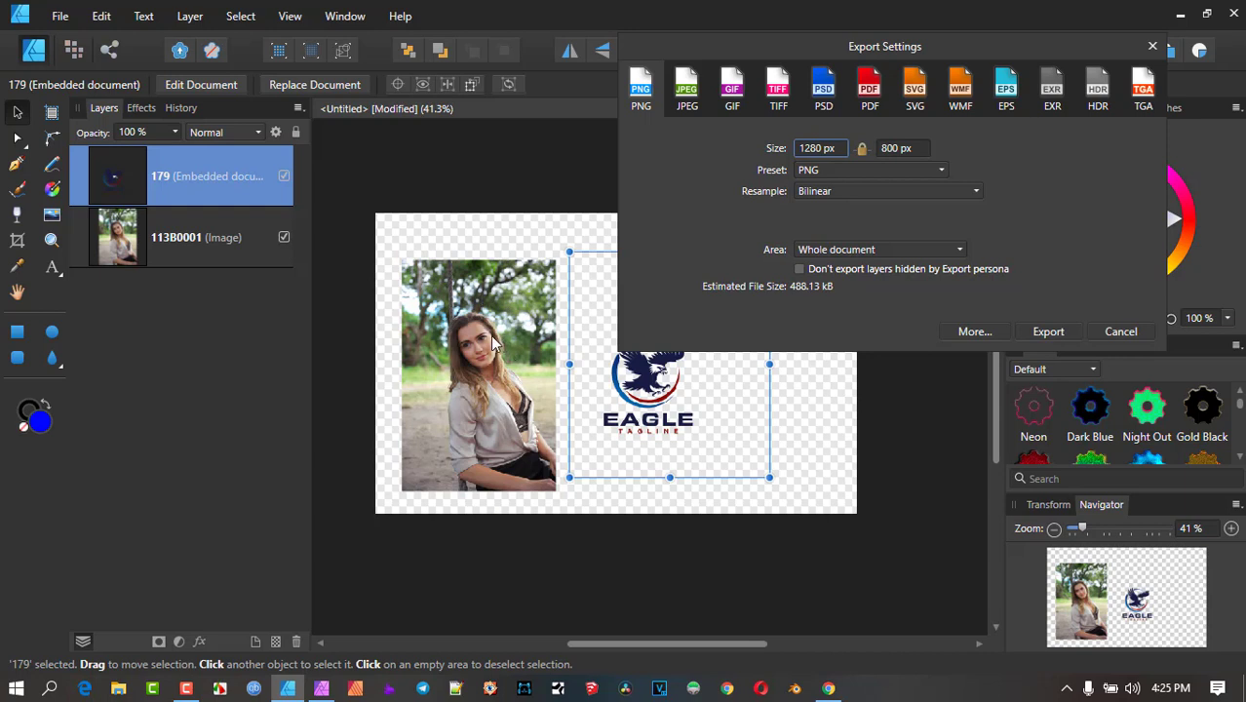
pyautogui.click(845, 152)
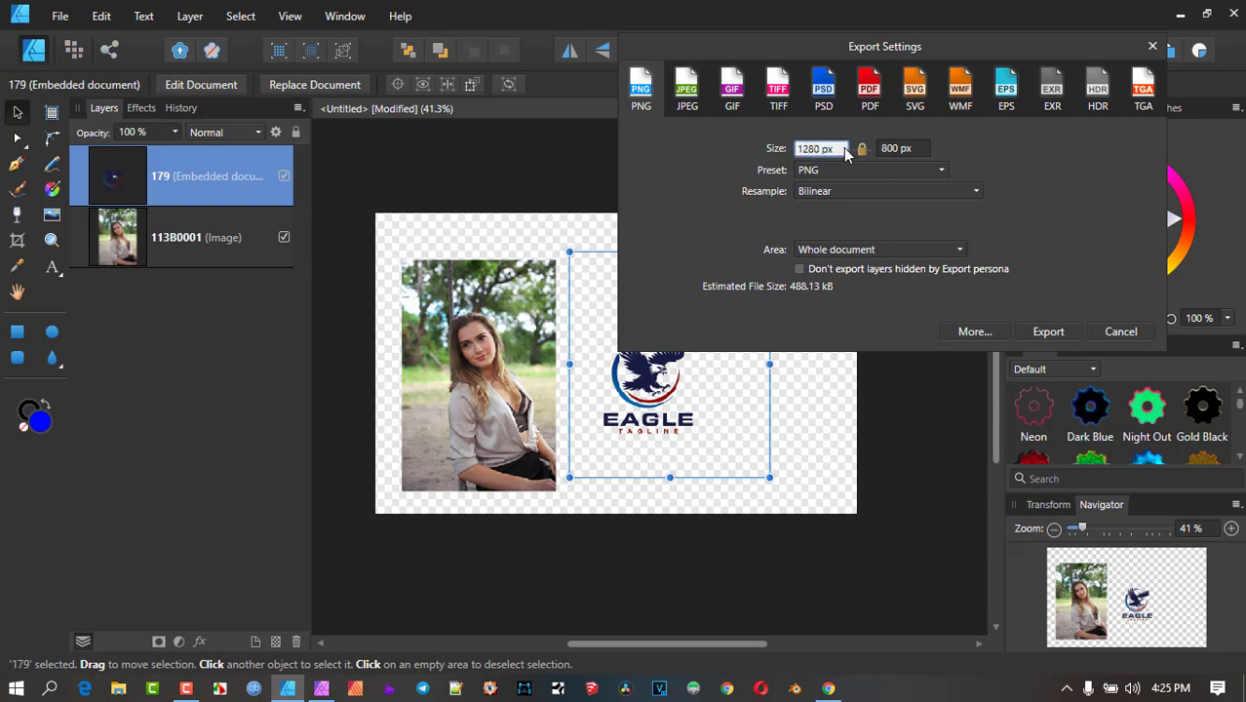
pyautogui.doubleClick(844, 152)
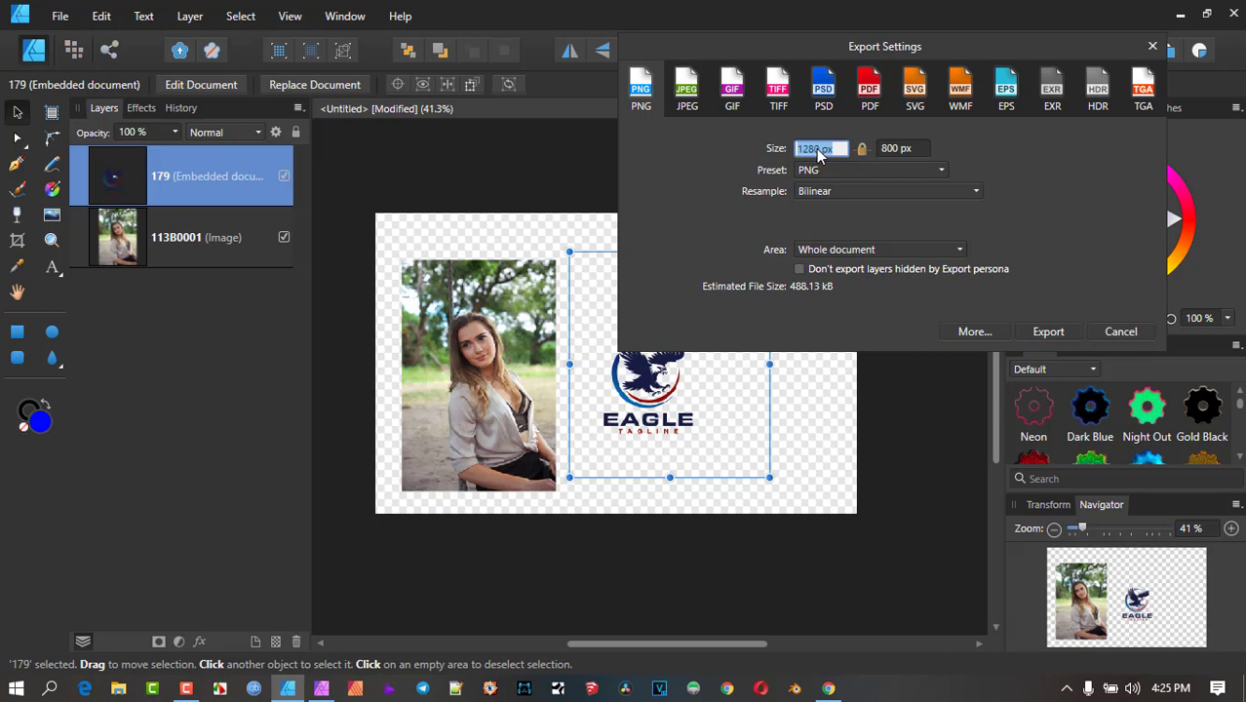
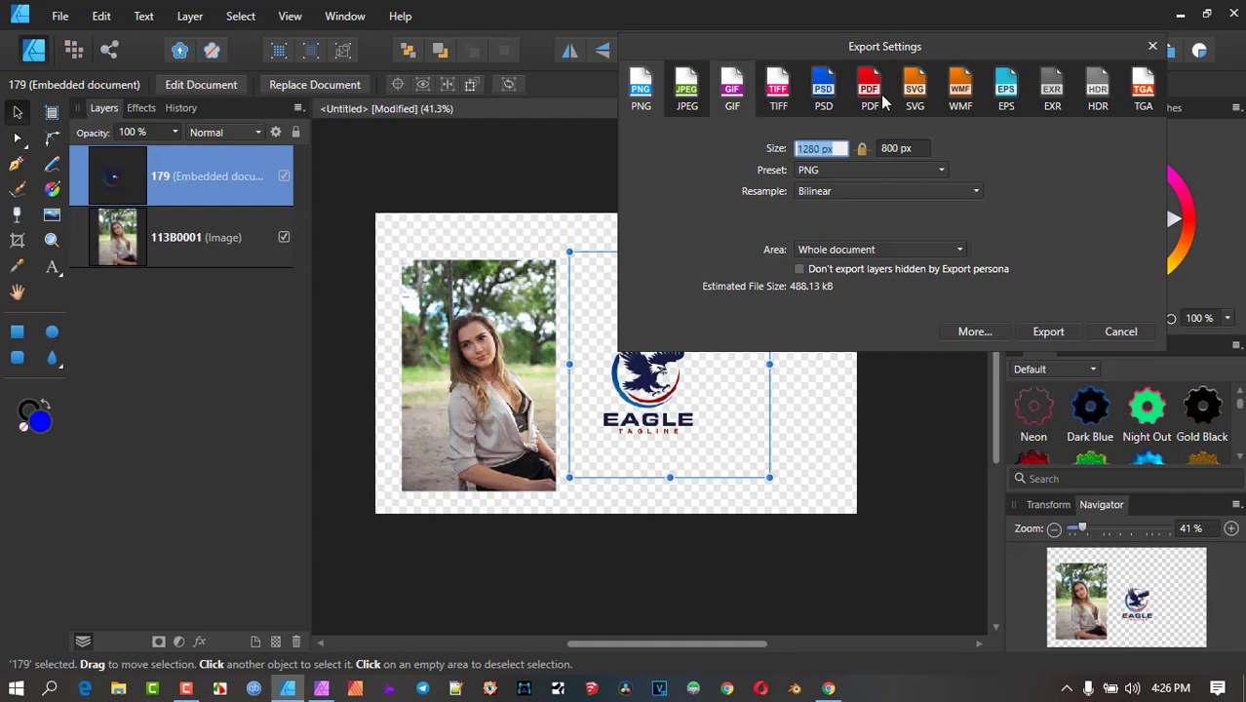
pyautogui.click(870, 95)
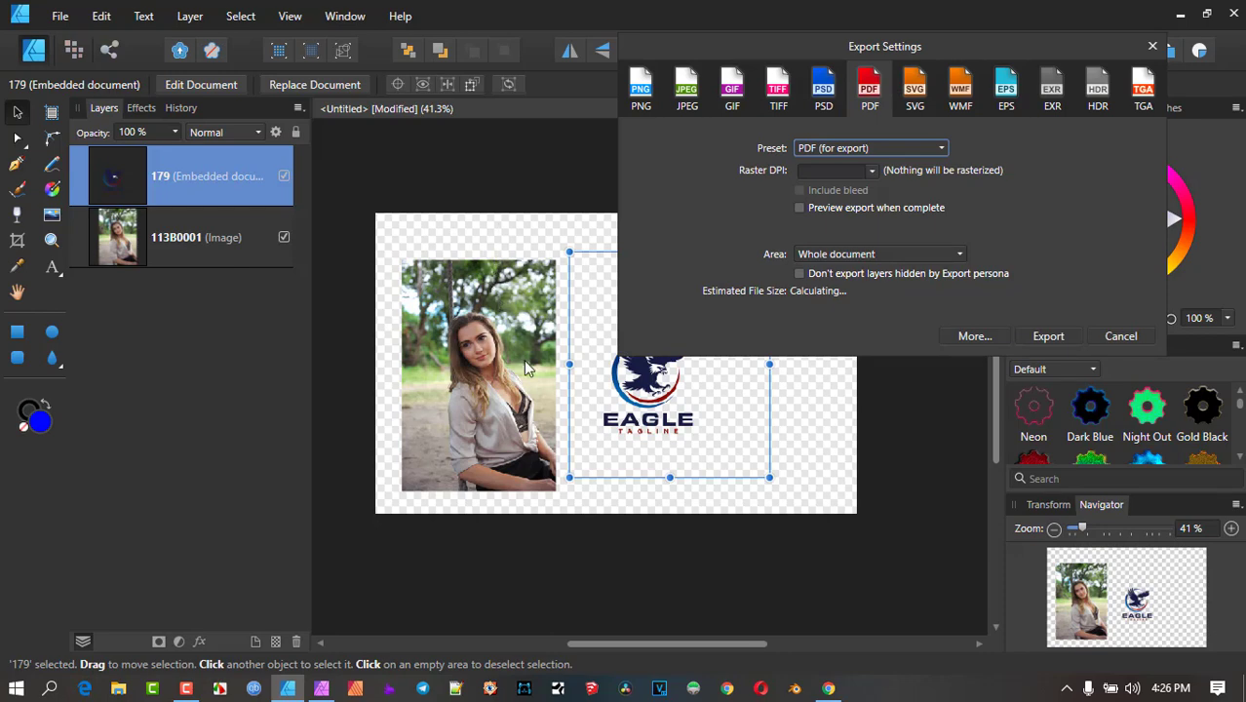
pyautogui.click(1121, 337)
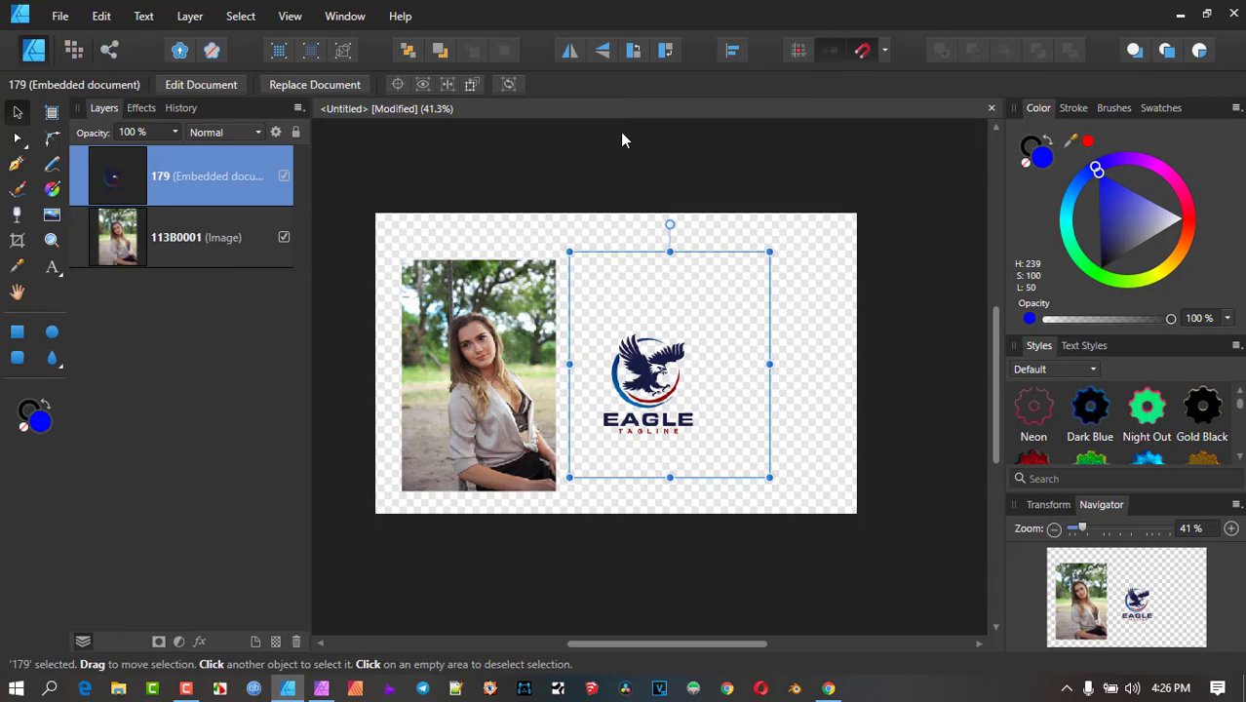
# - Close the document without saving and start a new one with a 5 mm bleed on all sides
pyautogui.hotkey('ctrl', 'w')
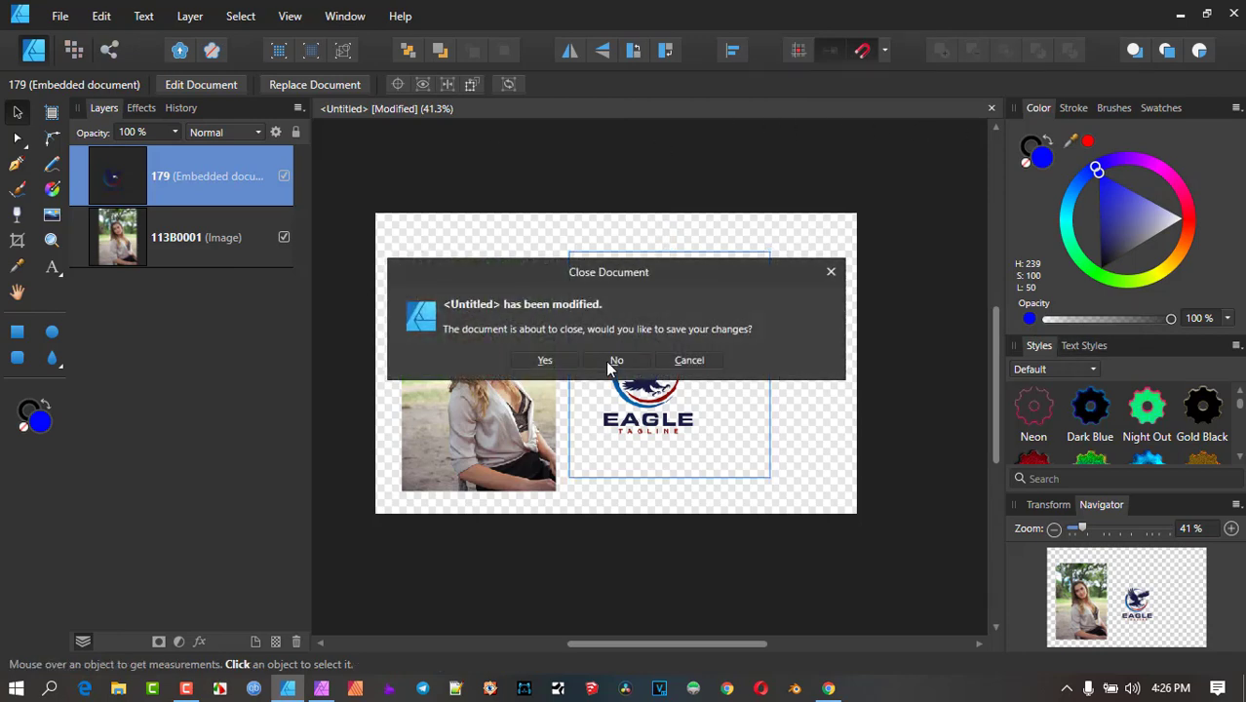
pyautogui.click(614, 358)
pyautogui.click(61, 18)
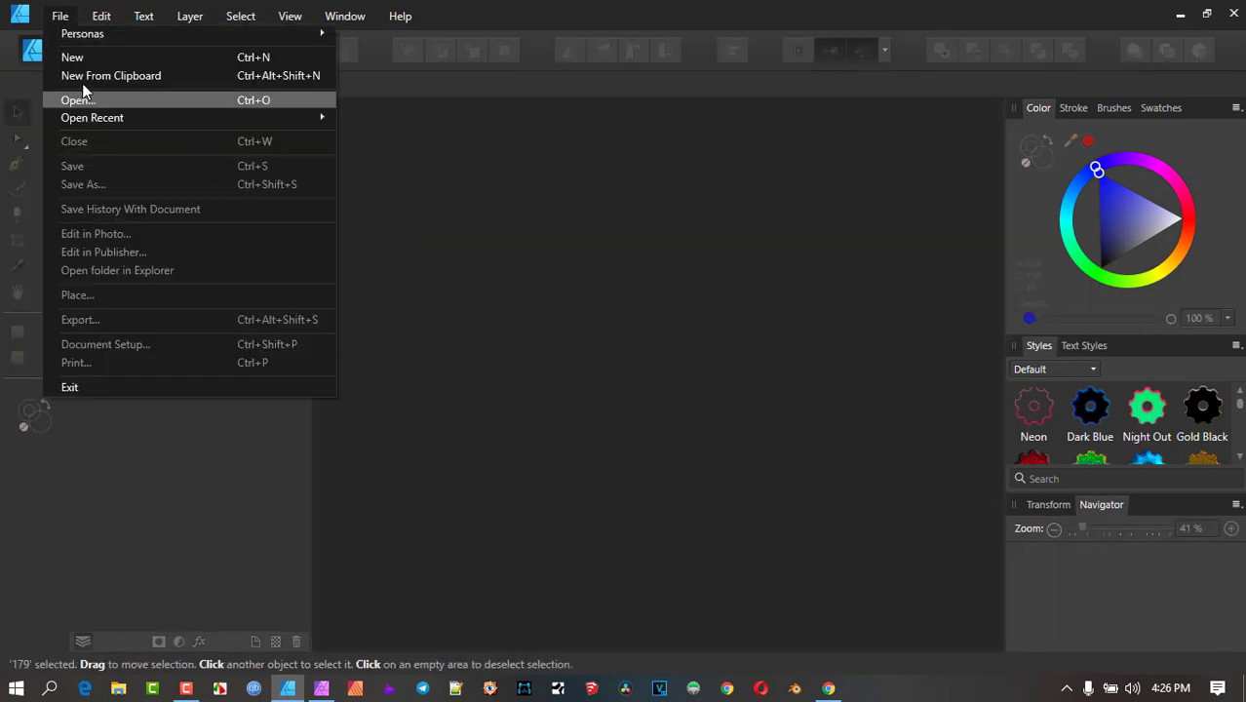
pyautogui.click(73, 57)
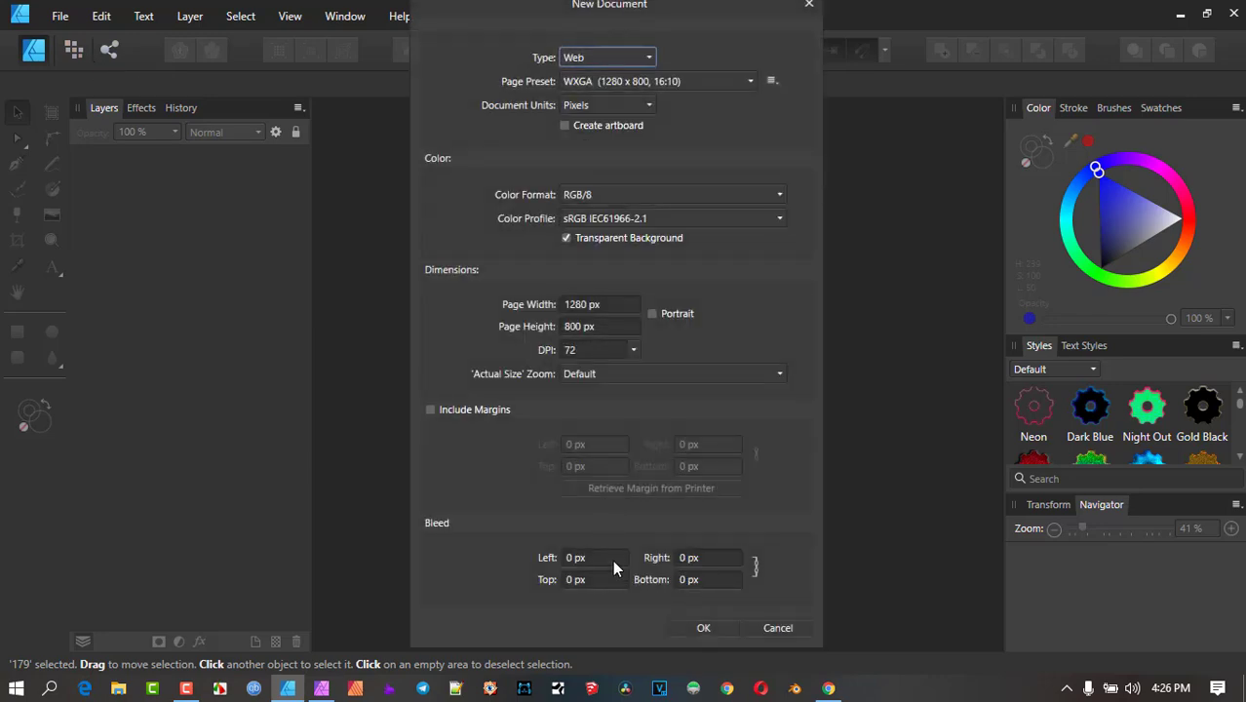
pyautogui.click(614, 563)
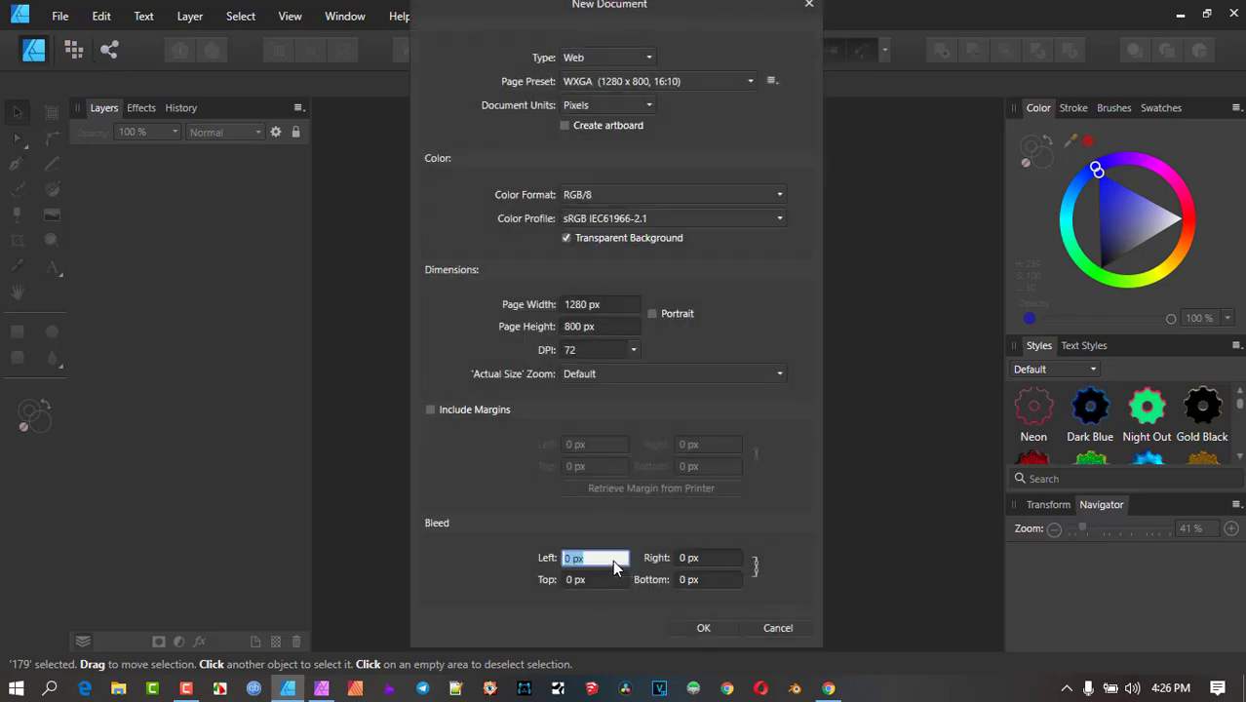
pyautogui.write('5mm')
pyautogui.press('Tab')
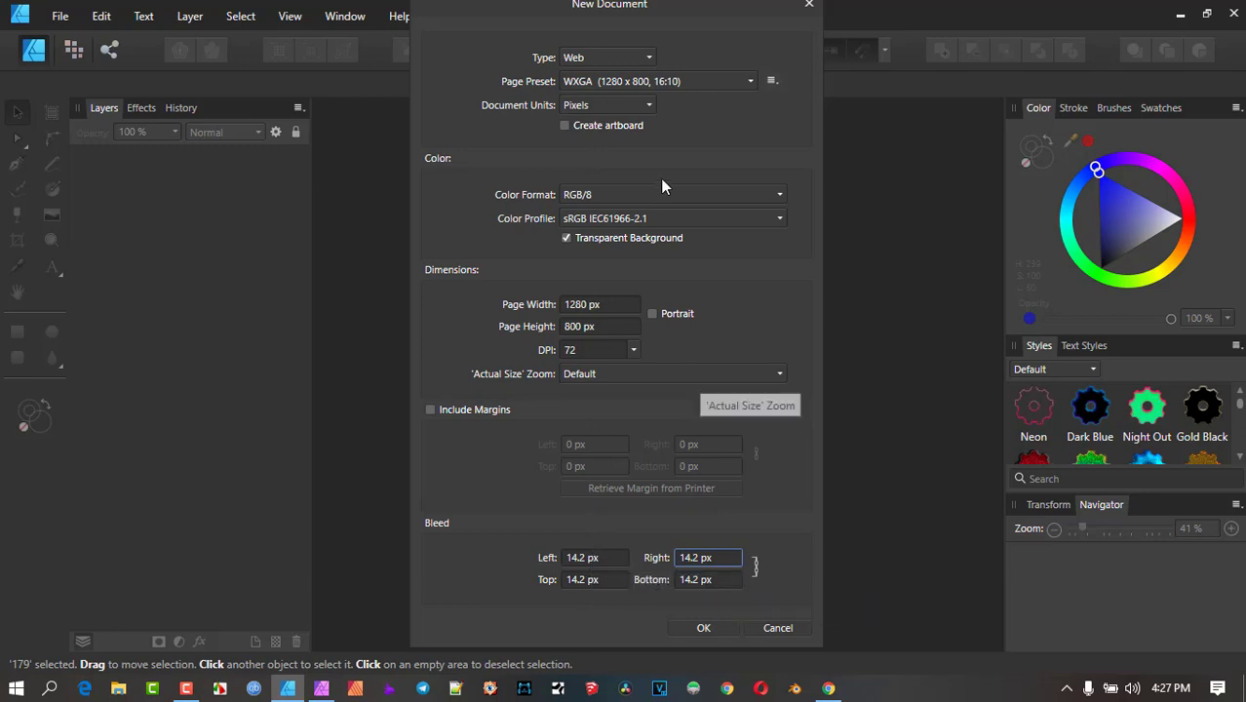
# - Switch the new document's units to millimeters and create the document
pyautogui.click(636, 105)
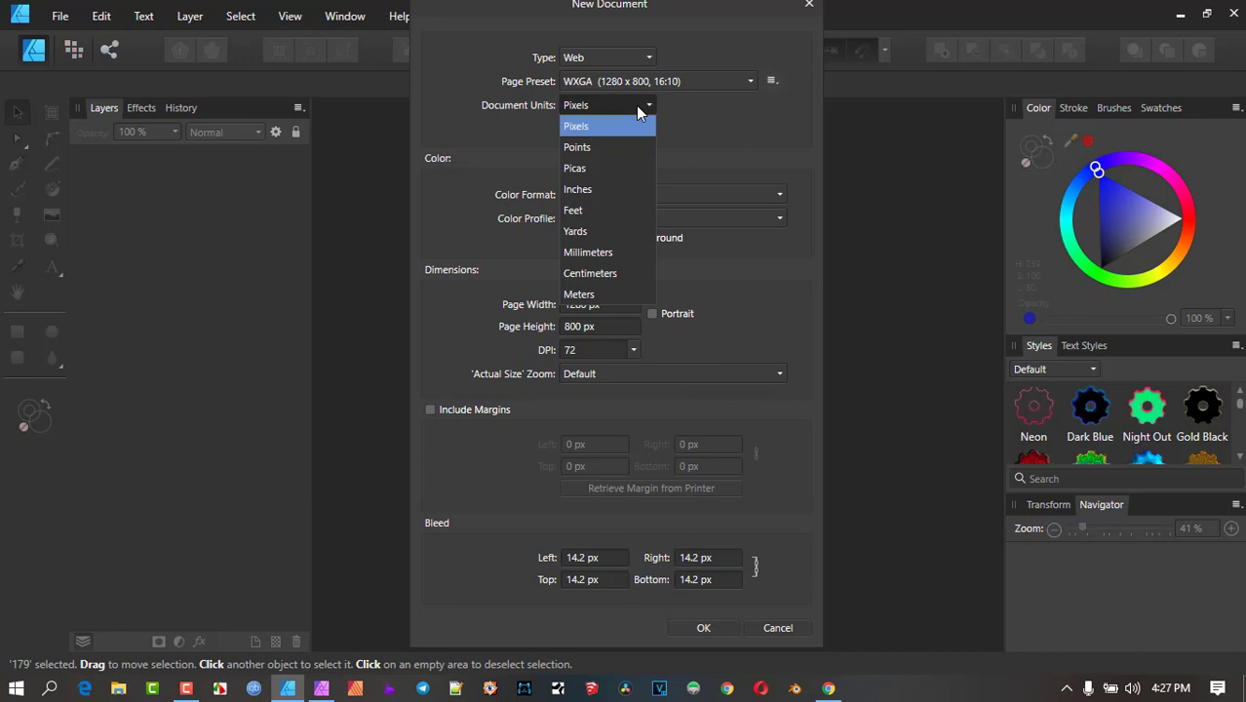
pyautogui.click(604, 257)
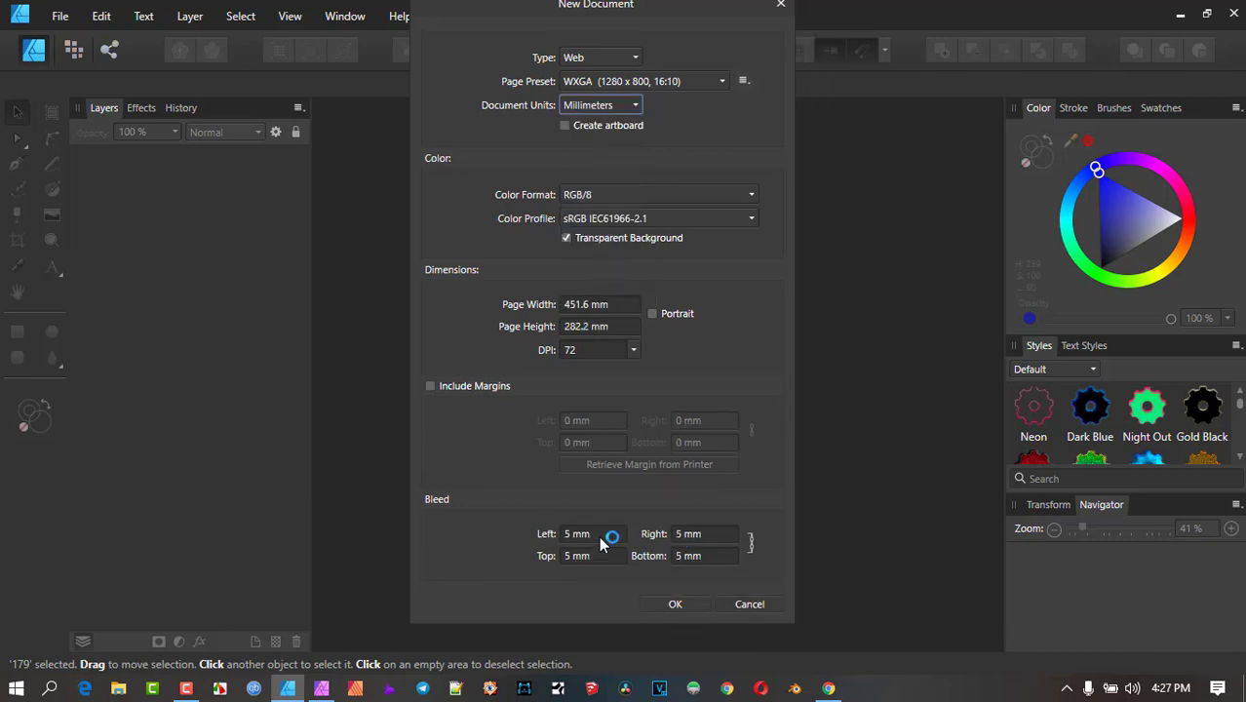
pyautogui.click(676, 604)
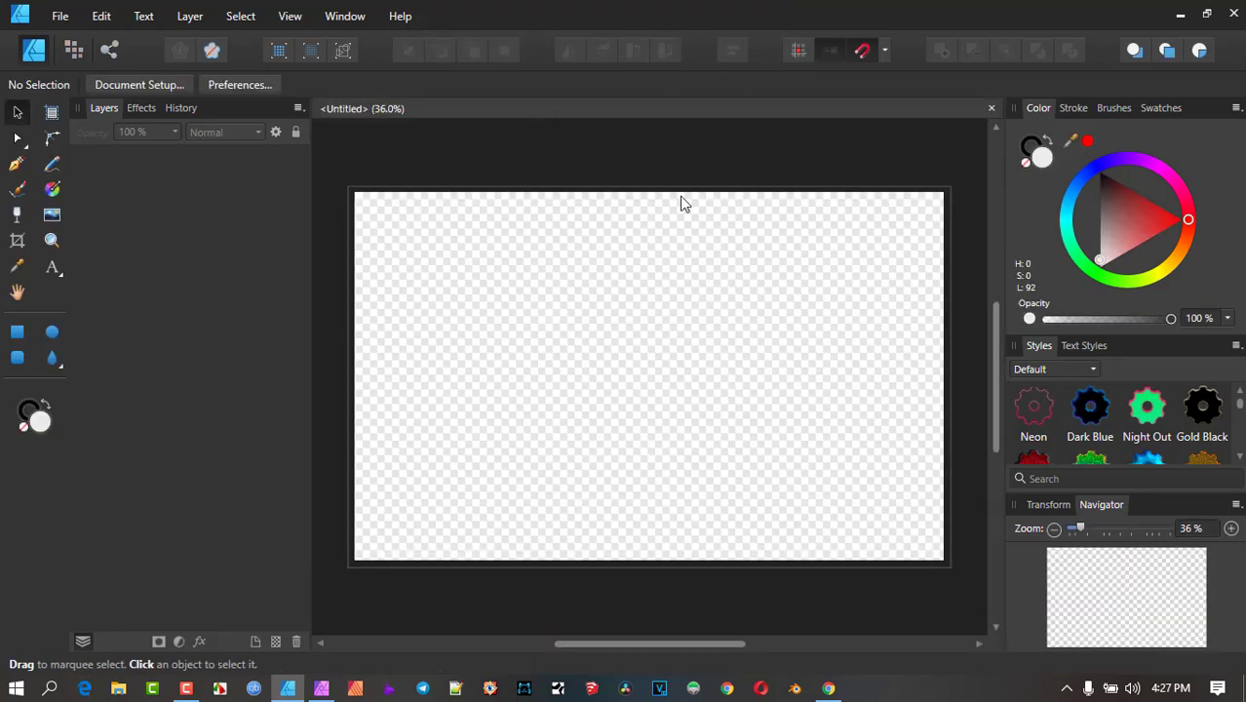
# - Draw a full-width rectangle from the upper-left bleed corner to the opposite bleed edge, covering the upper half, and fill it with purple
pyautogui.click(17, 332)
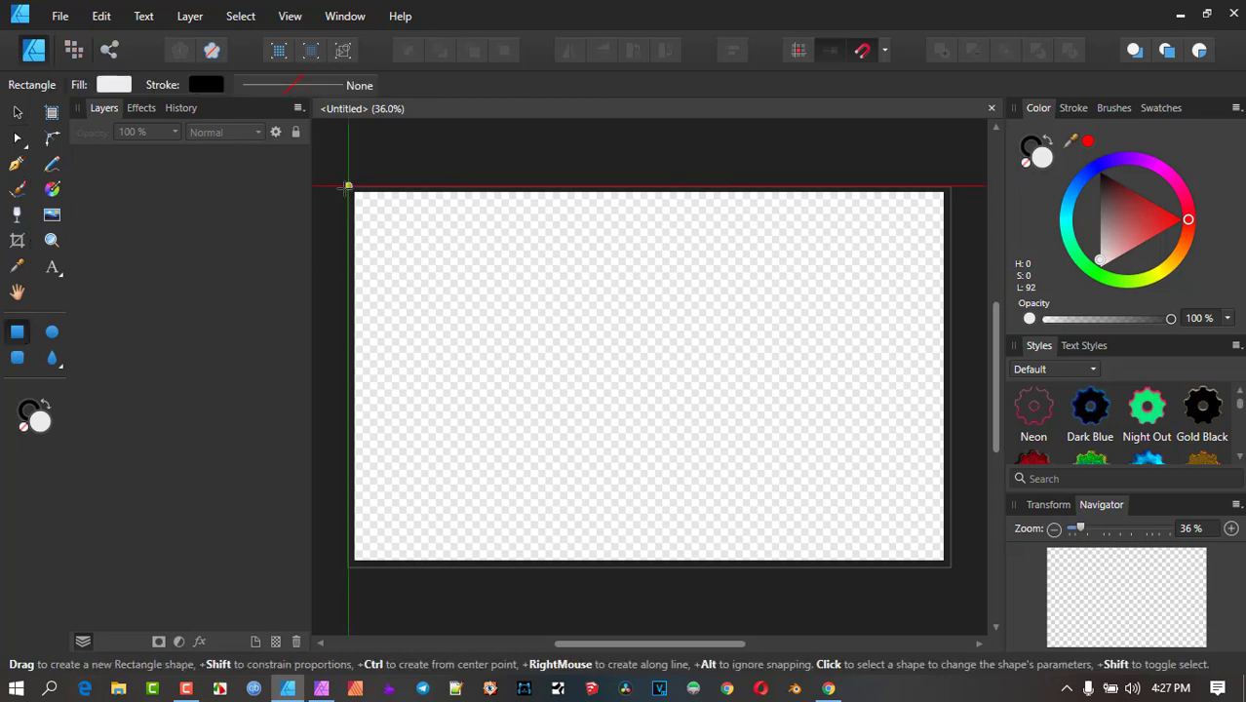
pyautogui.moveTo(348, 185); pyautogui.dragTo(951, 368)
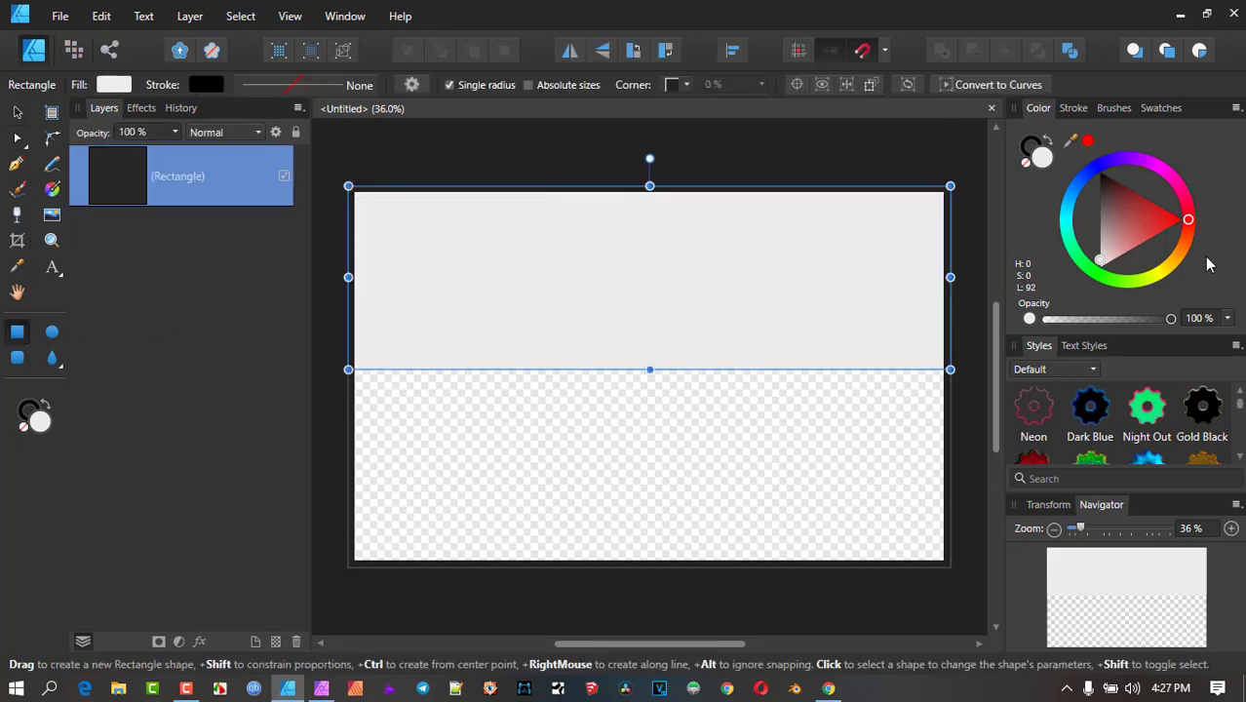
pyautogui.click(1134, 161)
pyautogui.press('v')
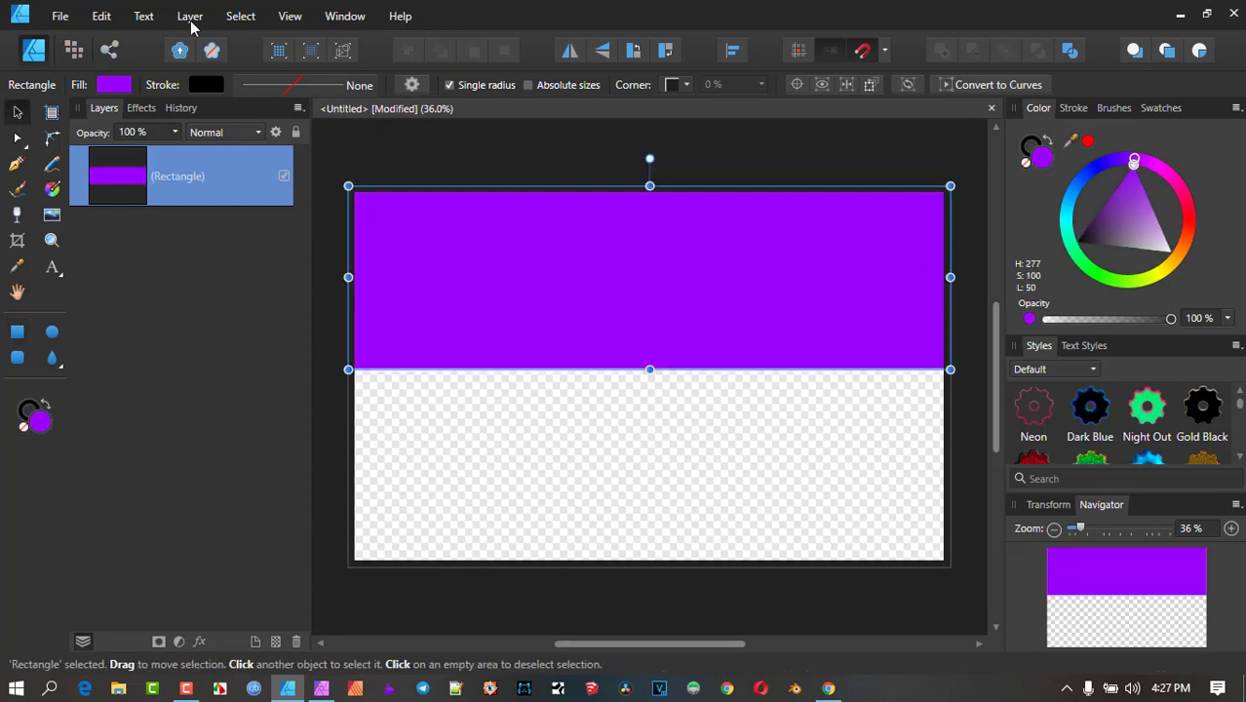
# - Set up a PDF export with the PDF (for print) preset and review its advanced options down to printers marks
pyautogui.click(60, 15)
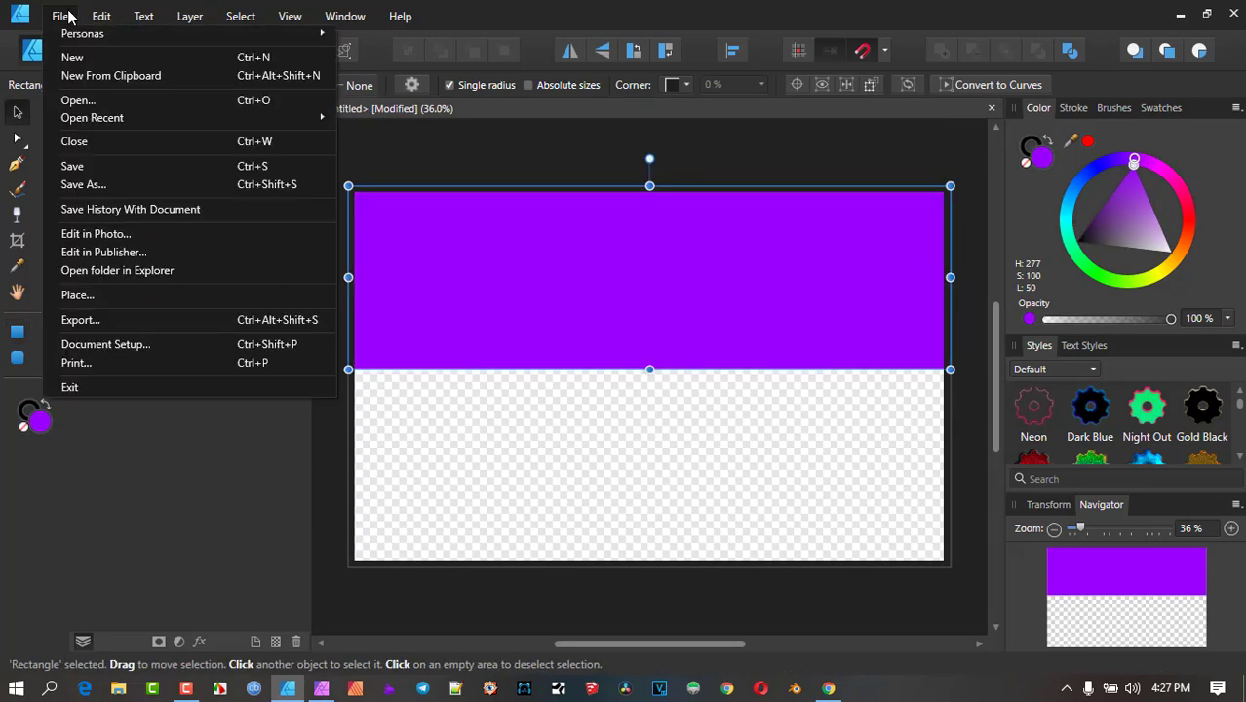
pyautogui.click(131, 323)
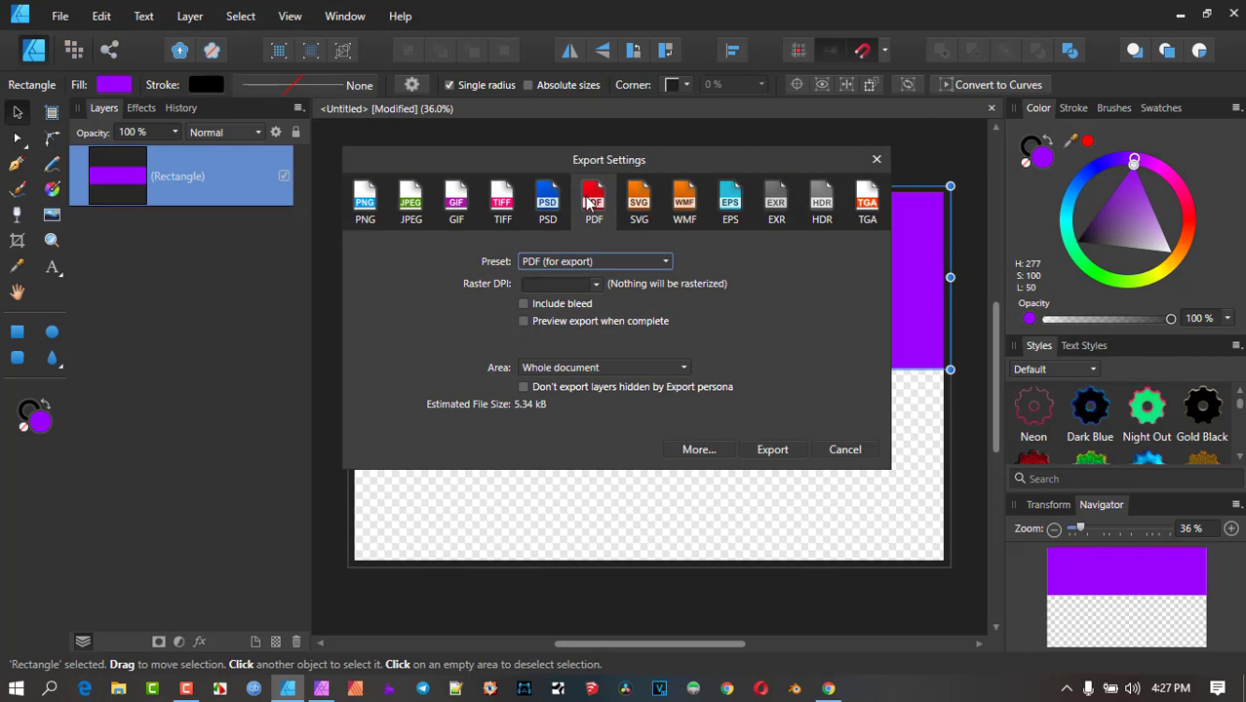
pyautogui.click(594, 265)
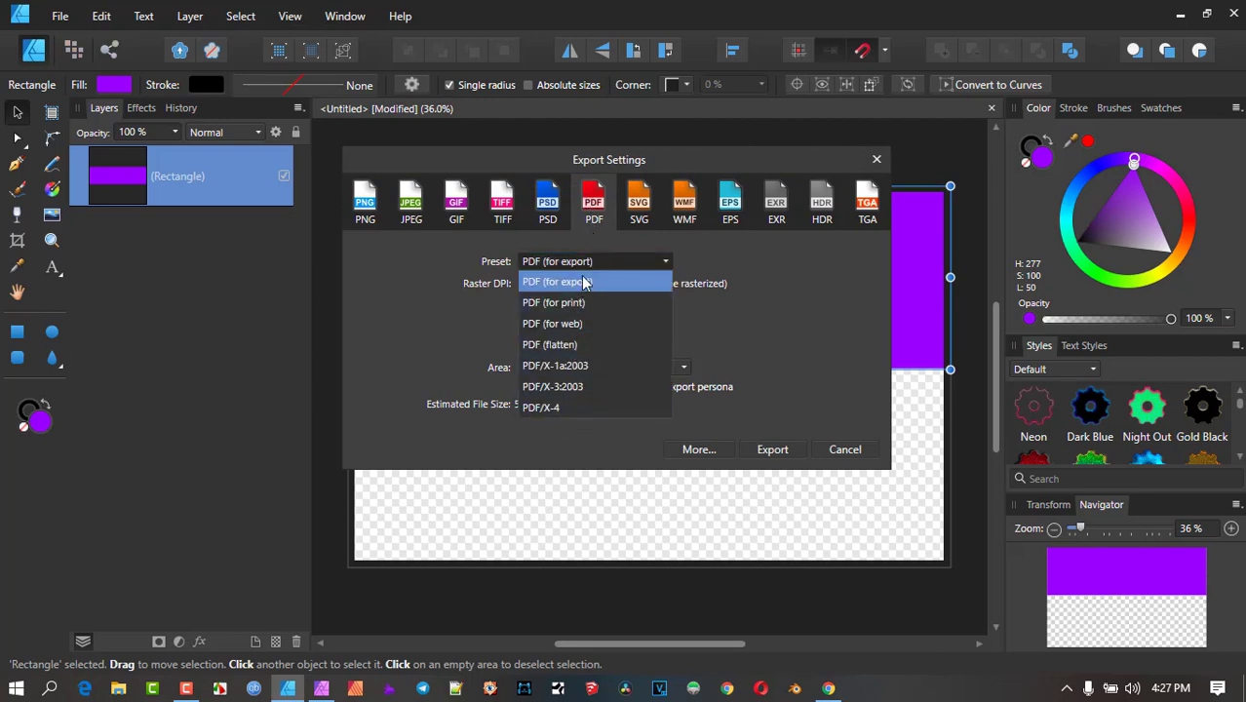
pyautogui.click(574, 305)
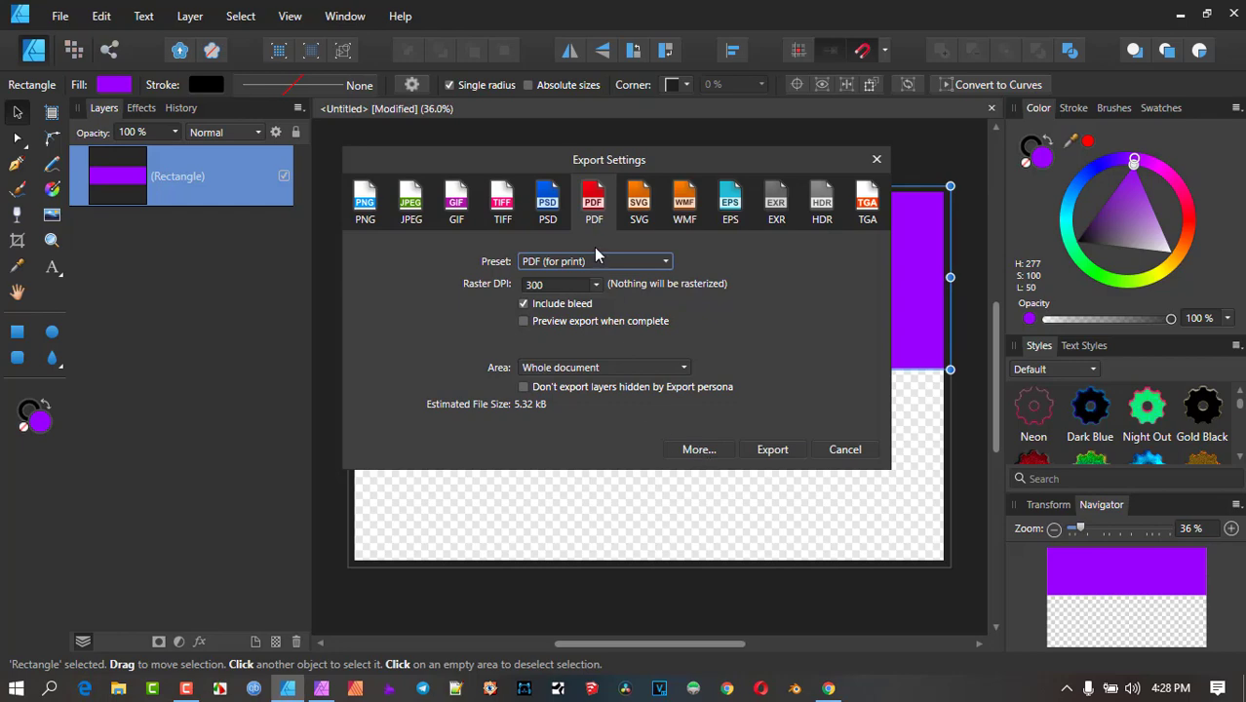
pyautogui.click(718, 454)
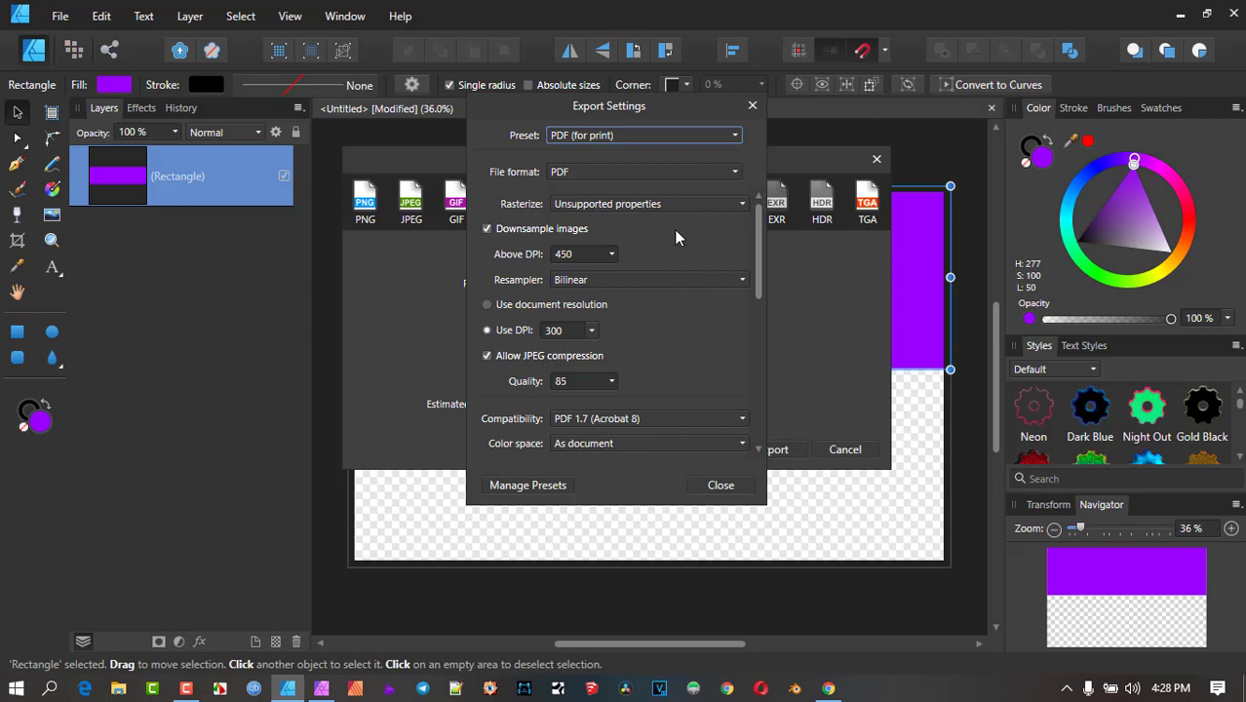
pyautogui.moveTo(759, 229); pyautogui.dragTo(758, 357)
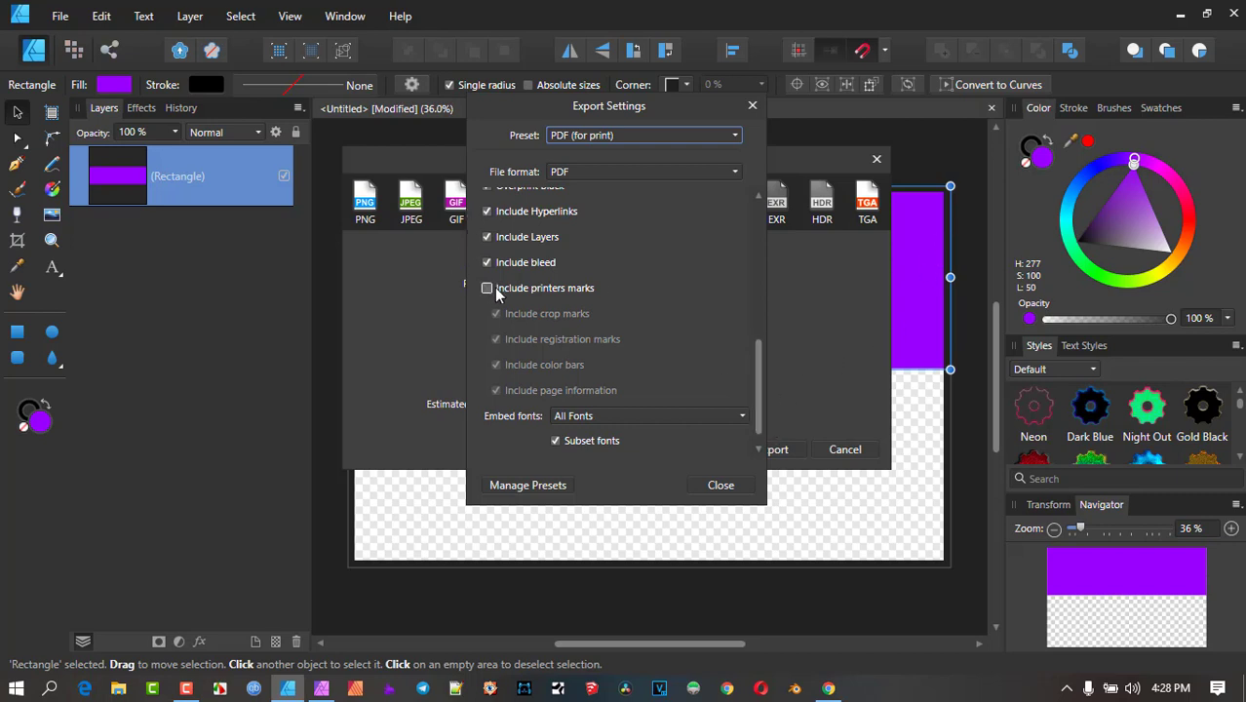
pyautogui.click(729, 488)
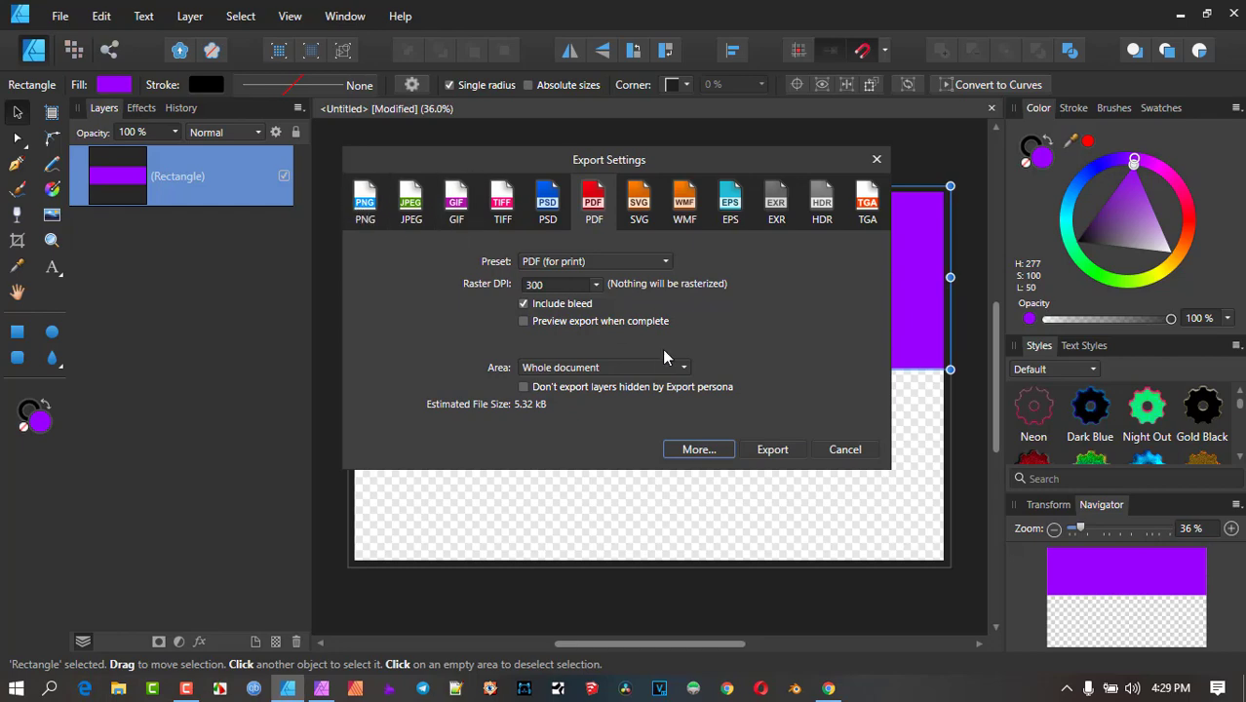
# - Export the document as card.pdf
pyautogui.click(772, 450)
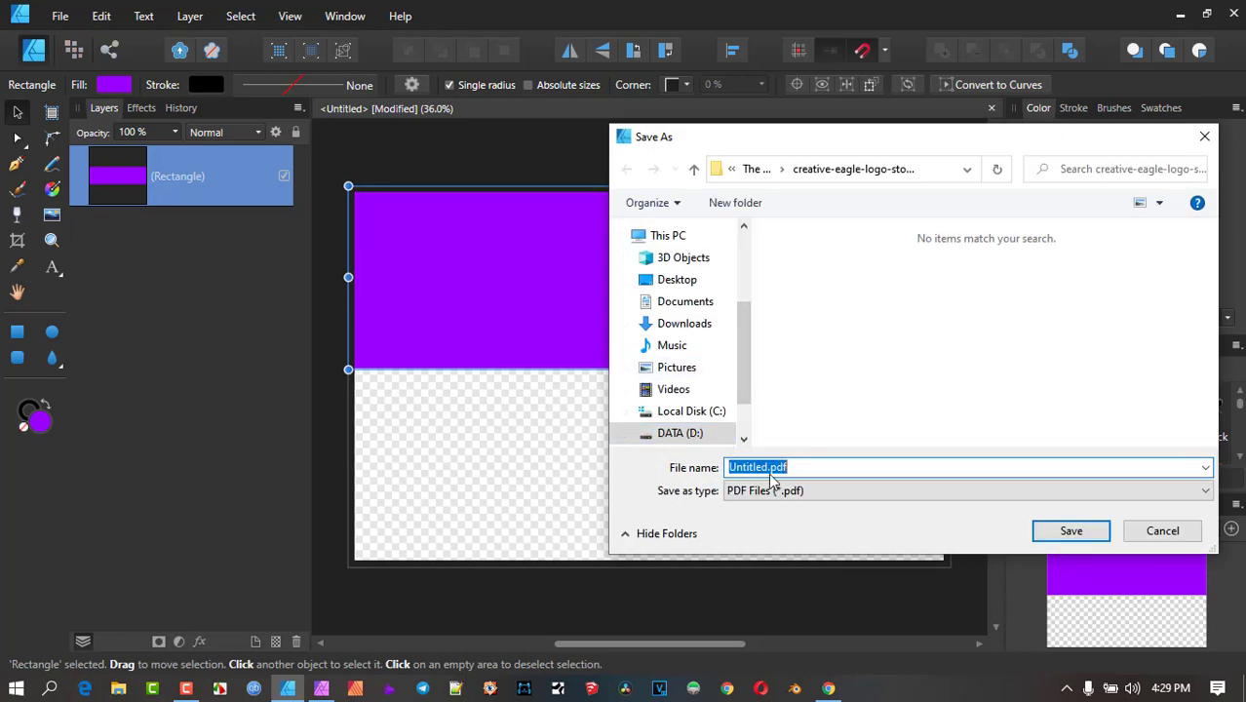
pyautogui.moveTo(768, 469); pyautogui.dragTo(675, 469)
pyautogui.write('card')
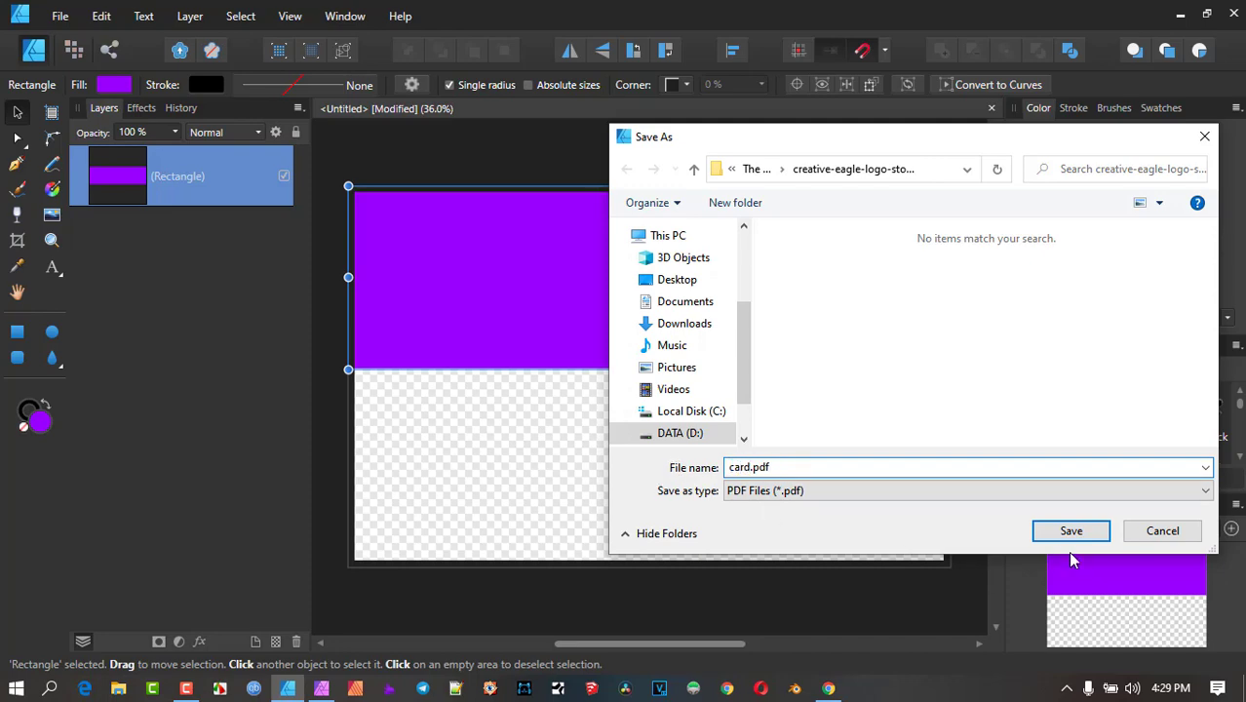
pyautogui.click(1072, 534)
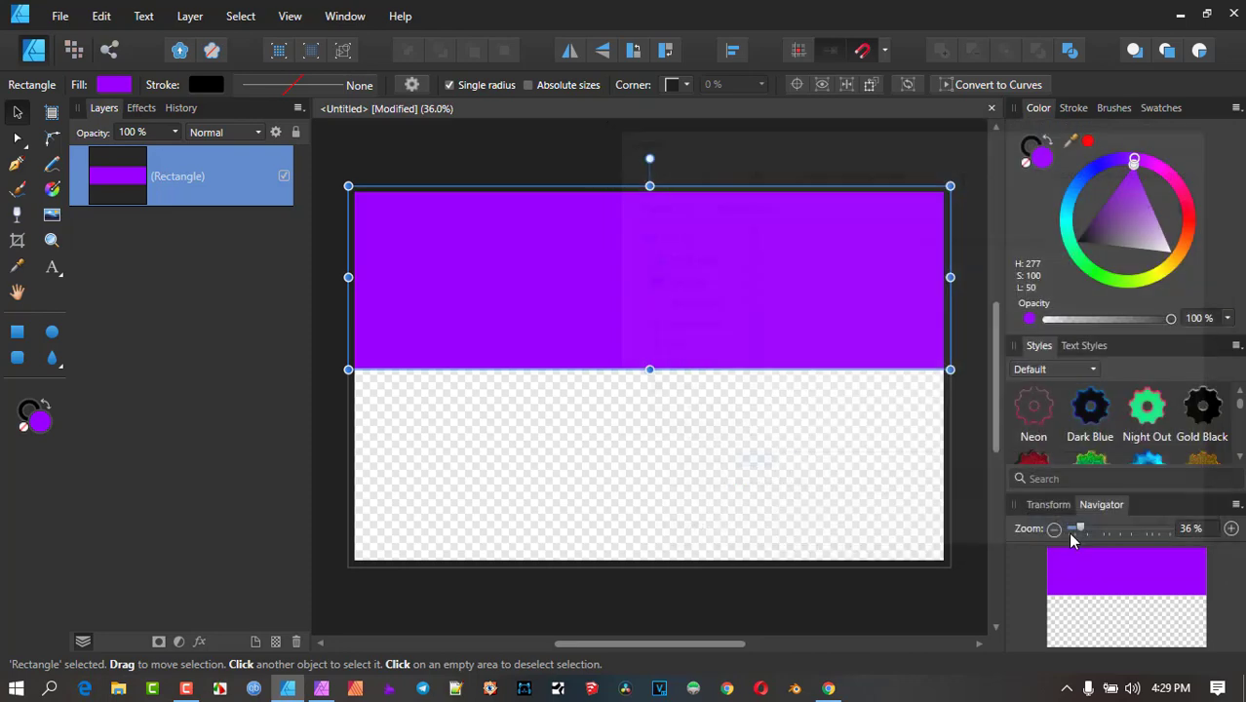
# - Include printers marks, with crop marks, registration marks, color bars and page information, in the advanced PDF export options
pyautogui.click(59, 15)
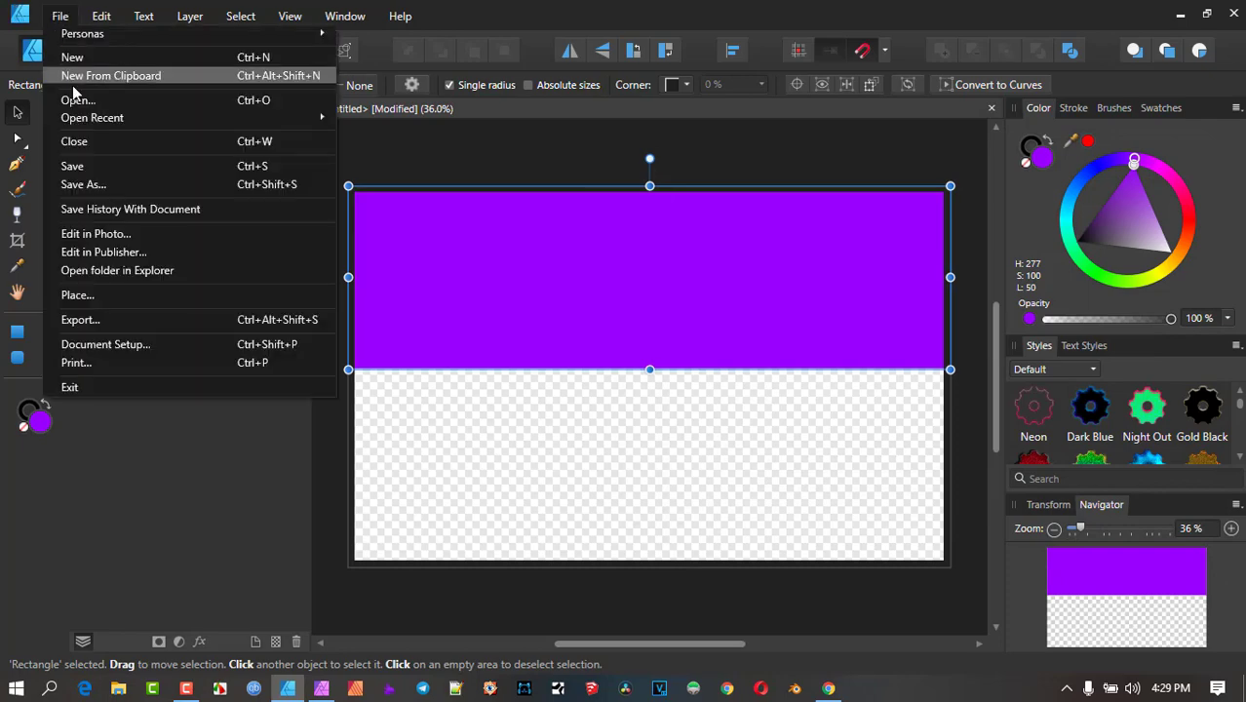
pyautogui.click(125, 314)
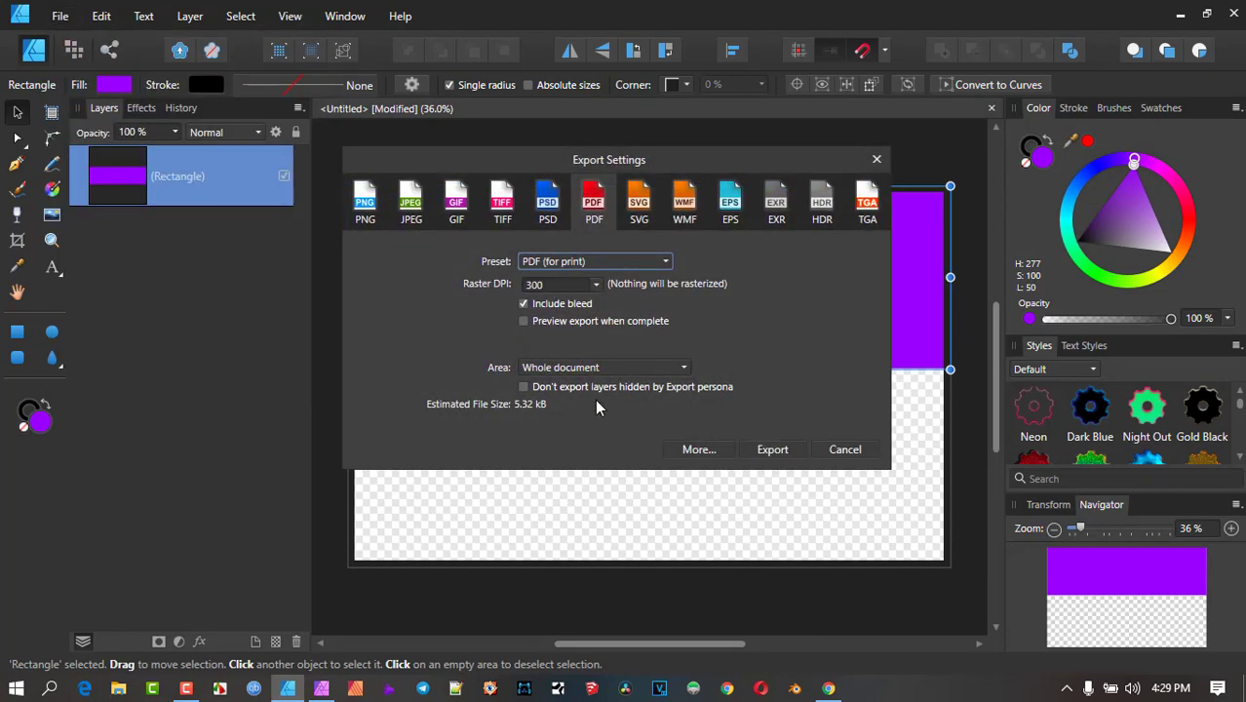
pyautogui.click(706, 452)
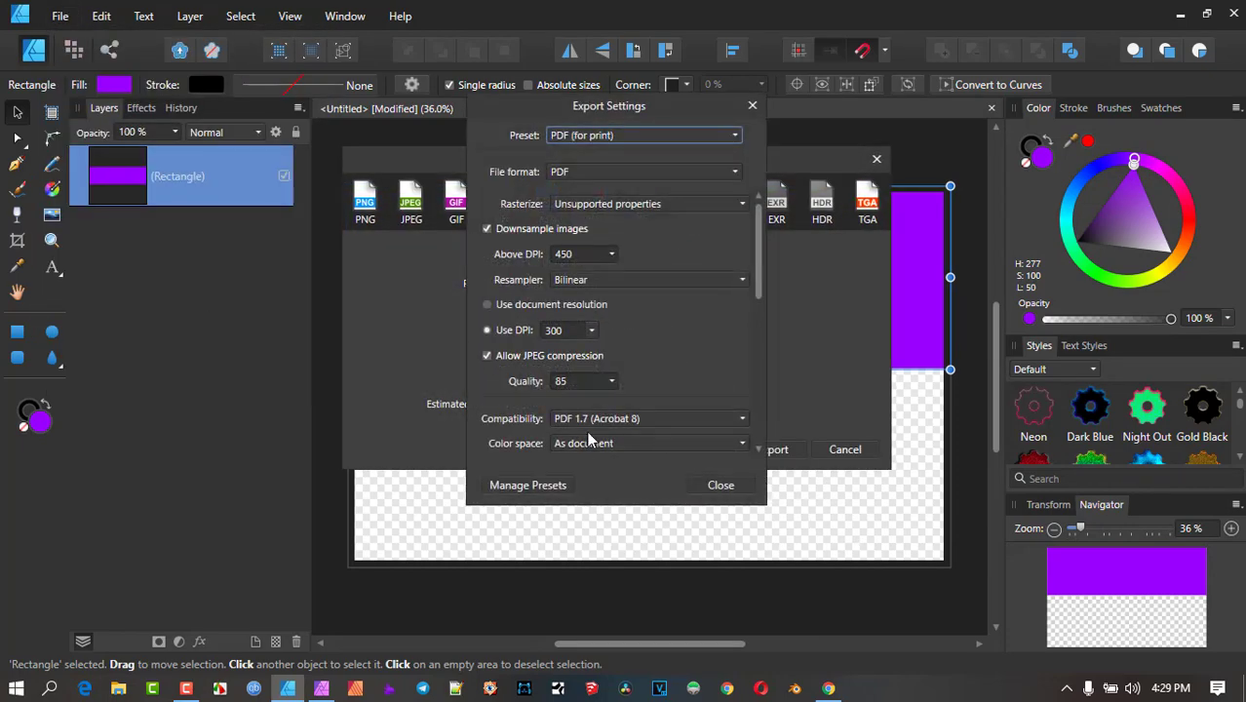
pyautogui.scroll(-8, 614, 370)
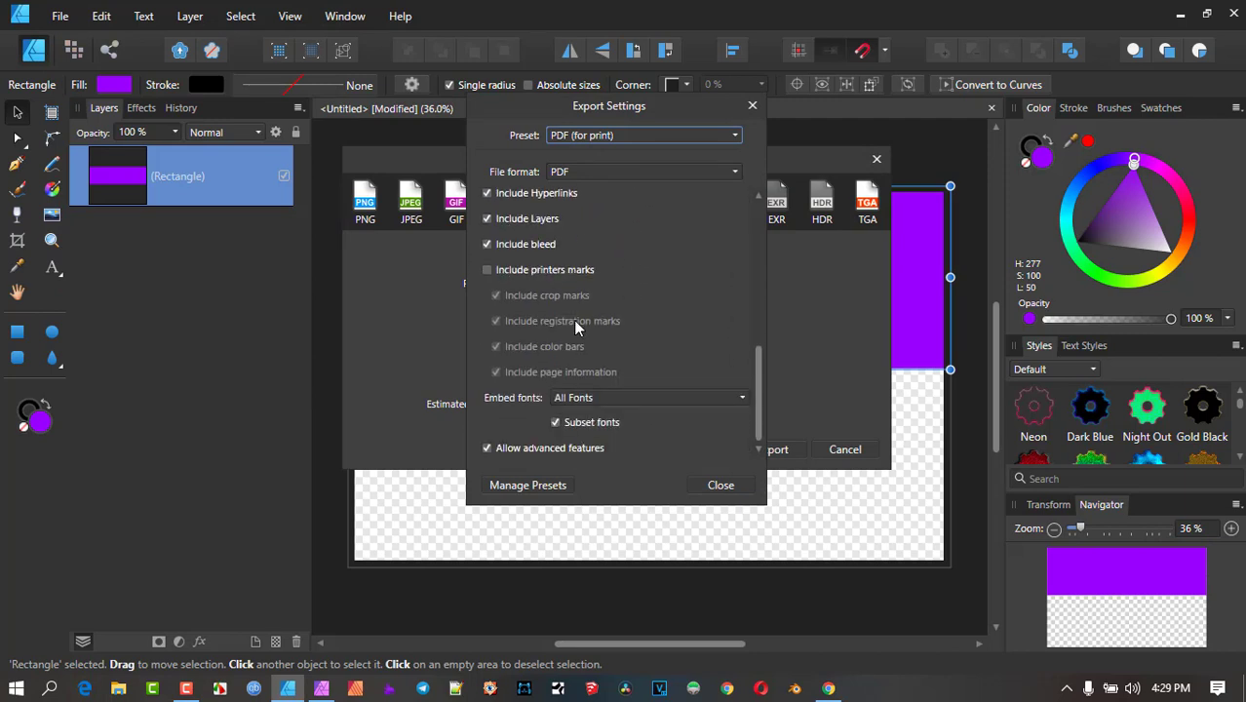
pyautogui.click(487, 314)
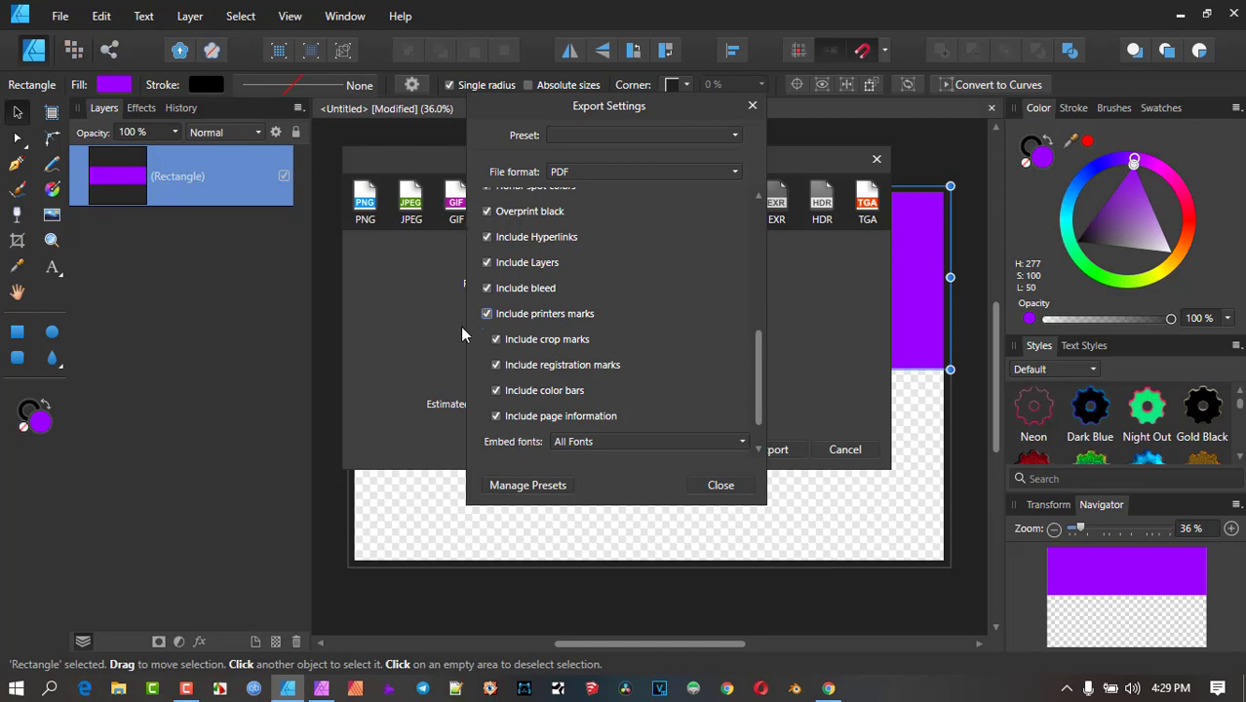
pyautogui.click(721, 490)
# - Export the document as cardpm.pdf in the same folder as card.pdf
pyautogui.click(775, 449)
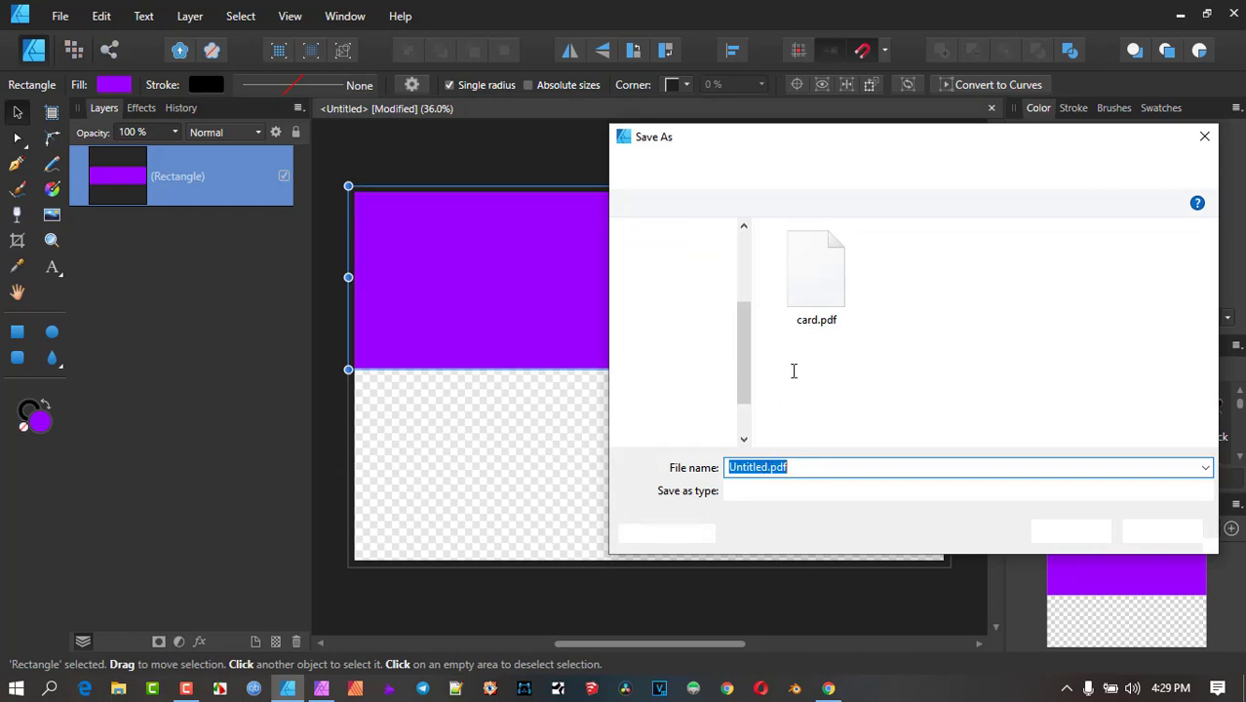
pyautogui.click(816, 283)
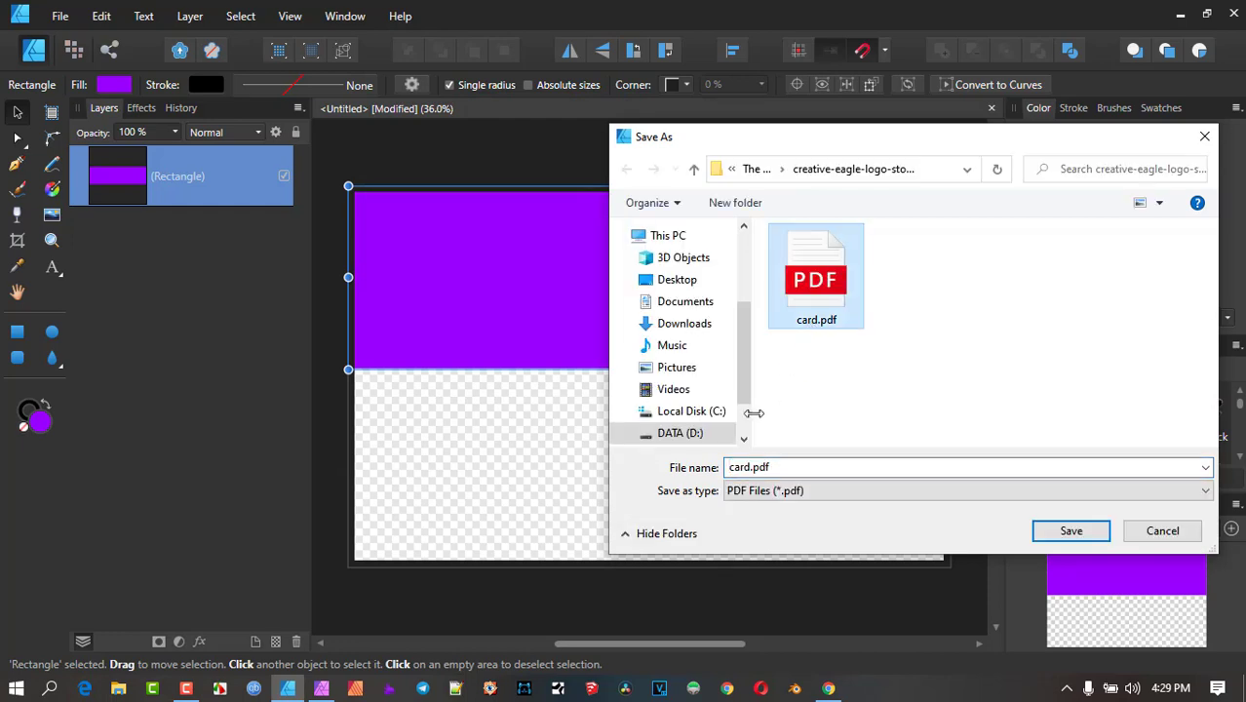
pyautogui.click(752, 468)
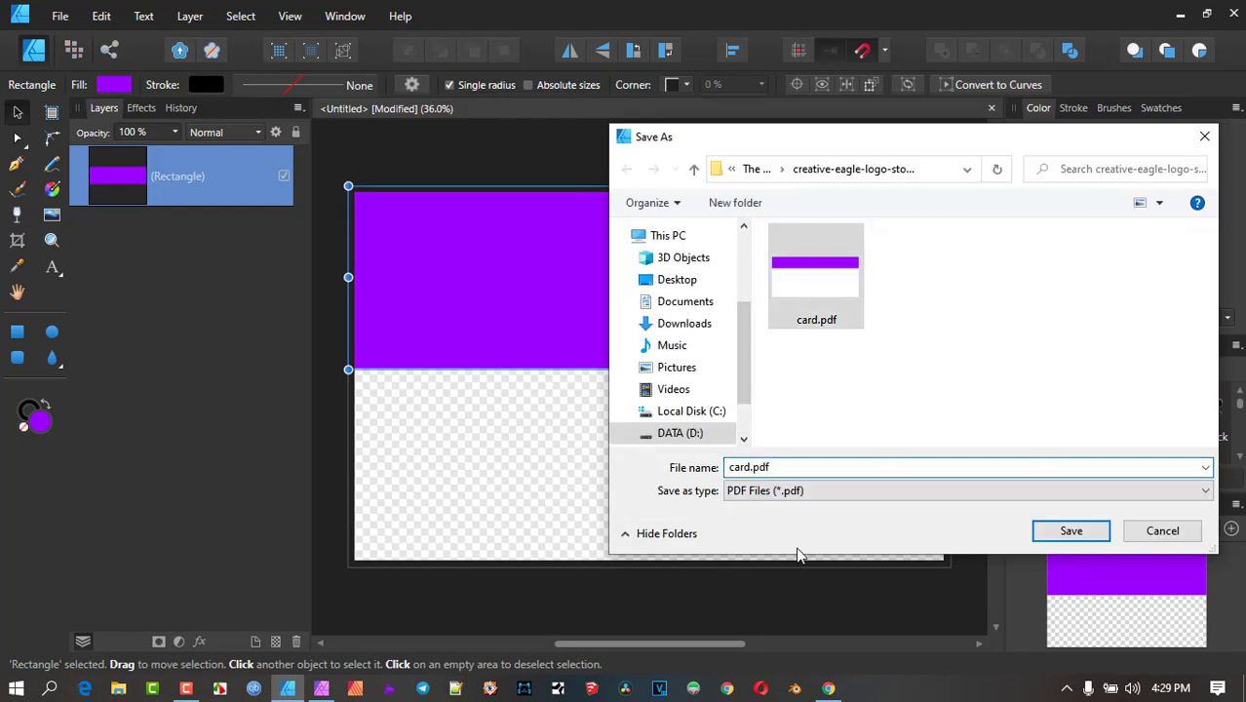
pyautogui.write('pm')
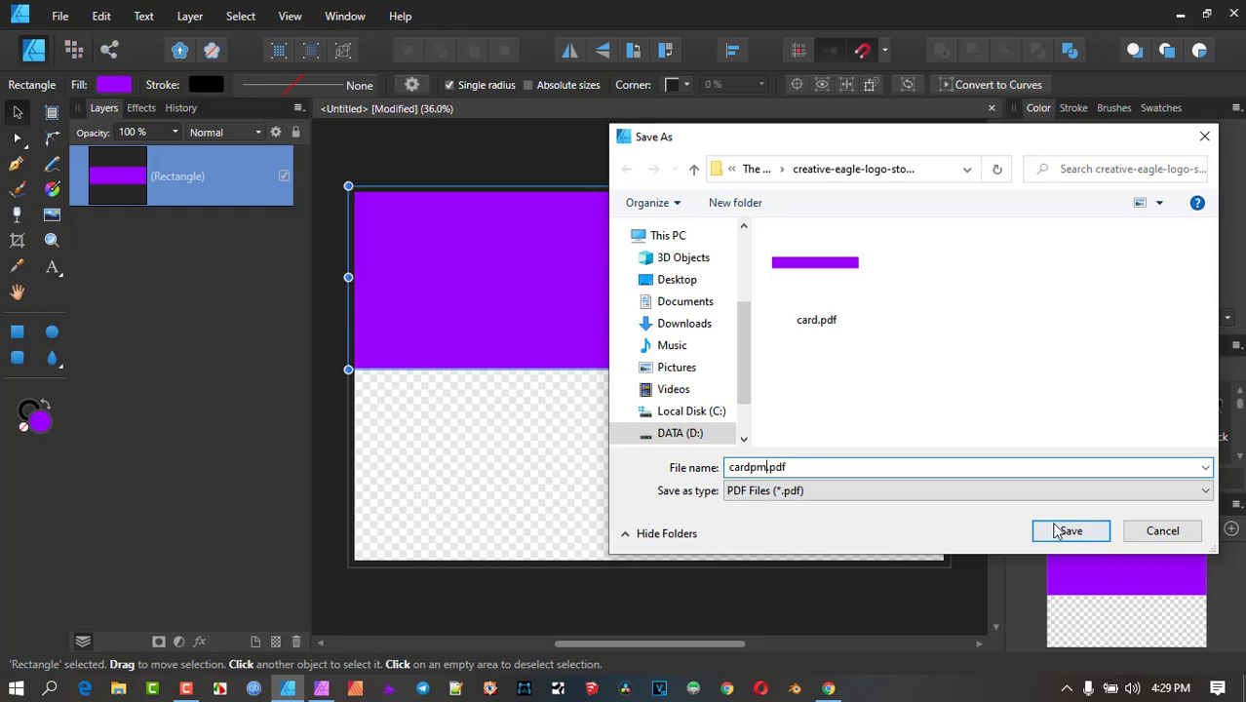
pyautogui.click(1069, 533)
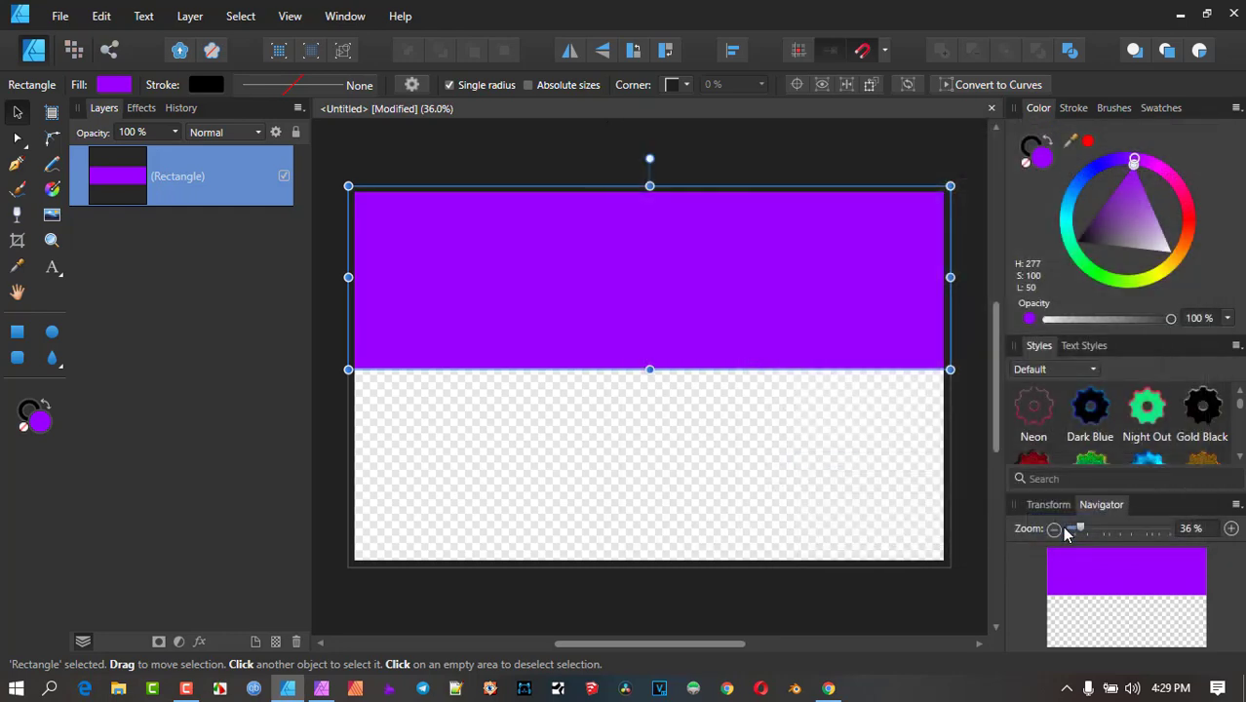
# - Open the exported card.pdf from the export's save dialog, inspect the whole page, and close it
pyautogui.click(60, 17)
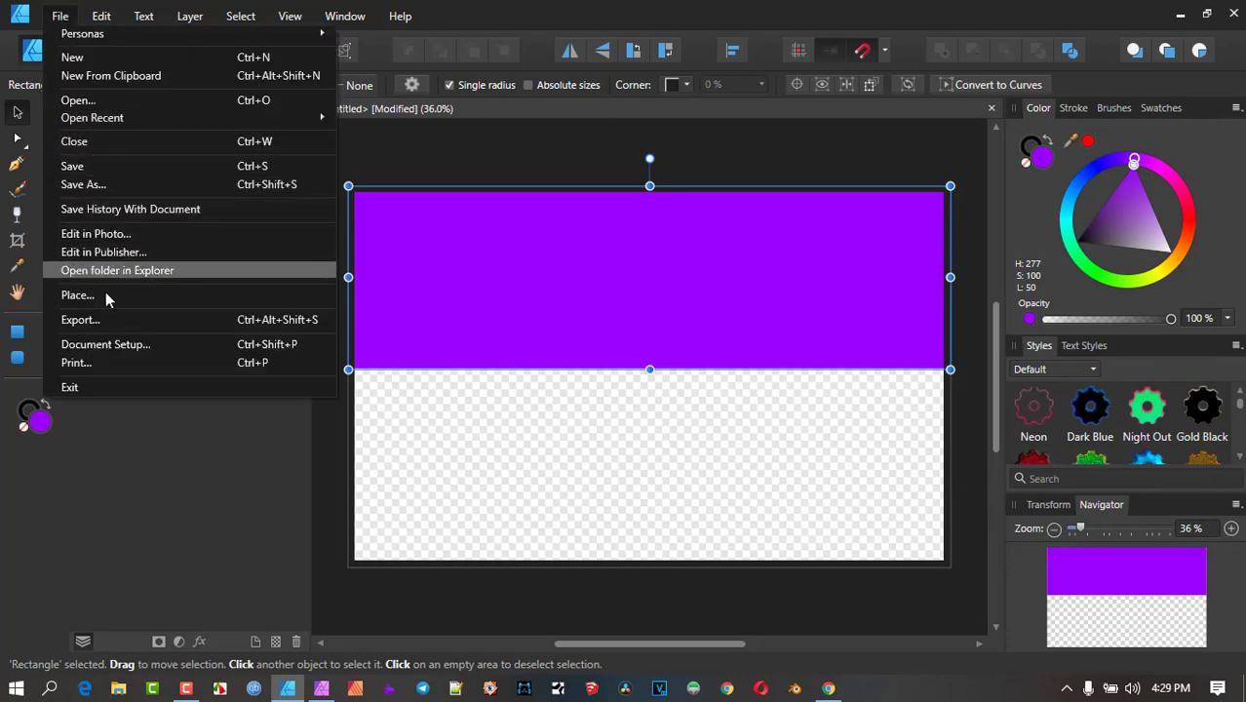
pyautogui.click(82, 320)
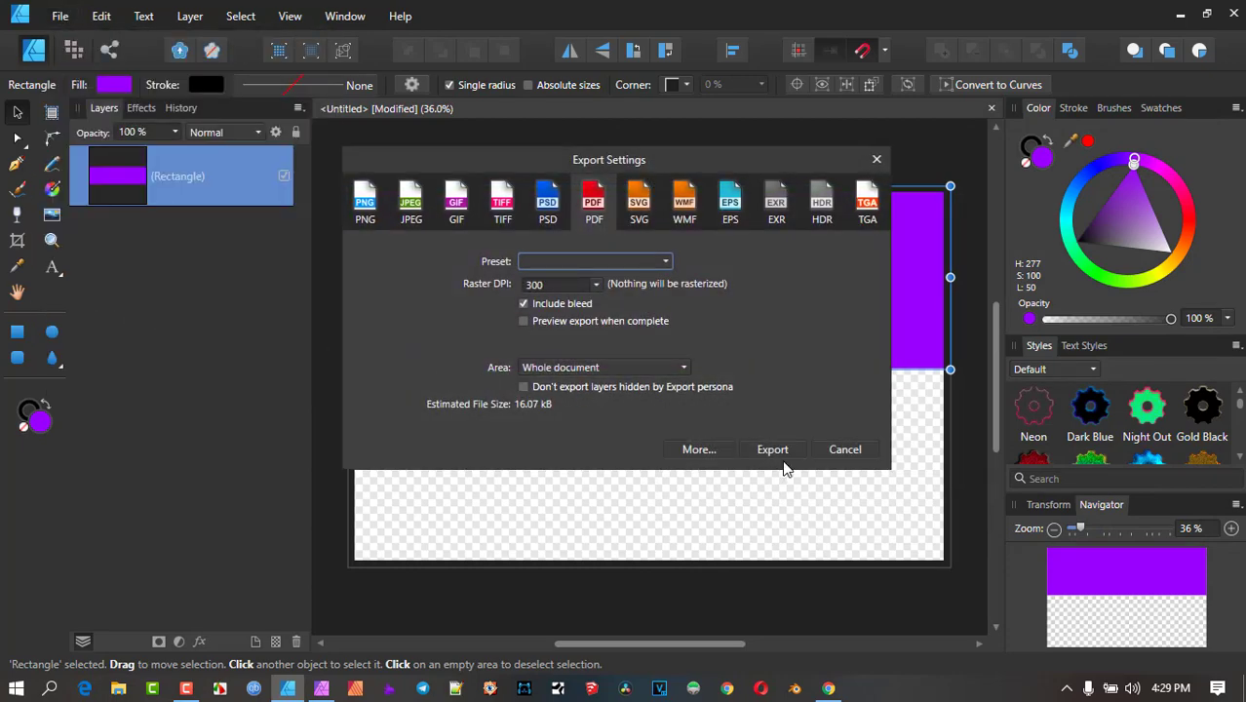
pyautogui.click(773, 451)
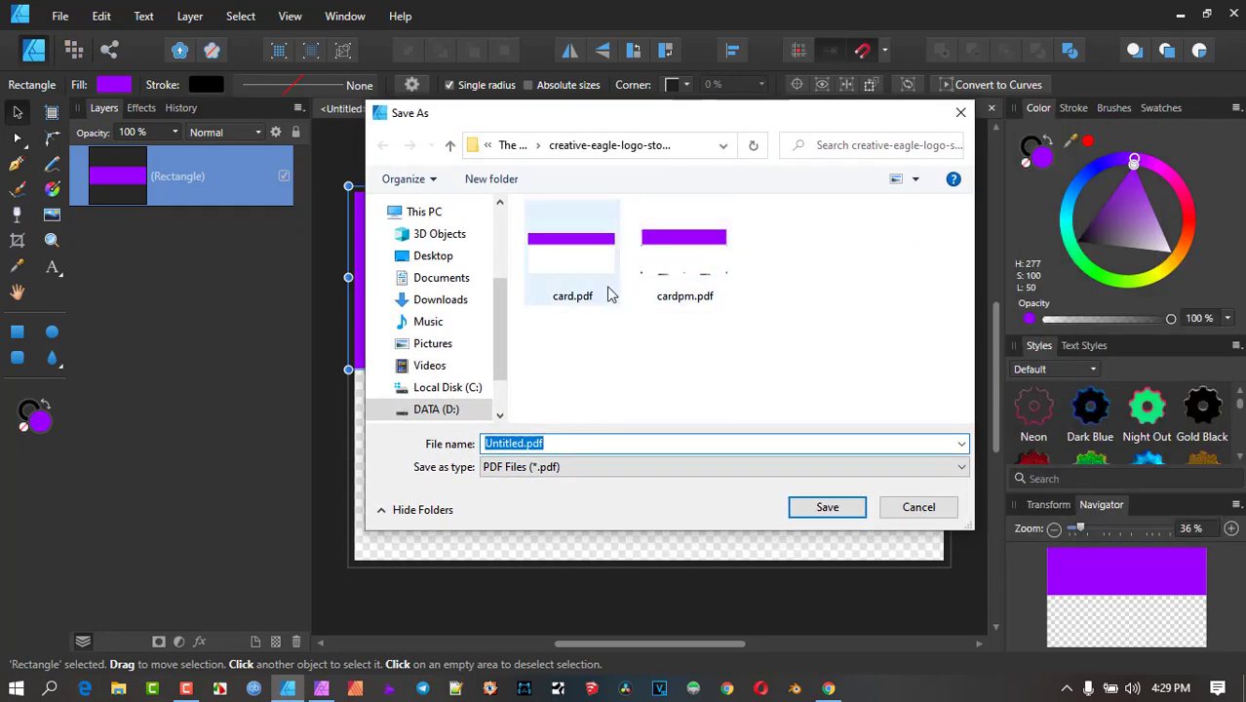
pyautogui.click(584, 253)
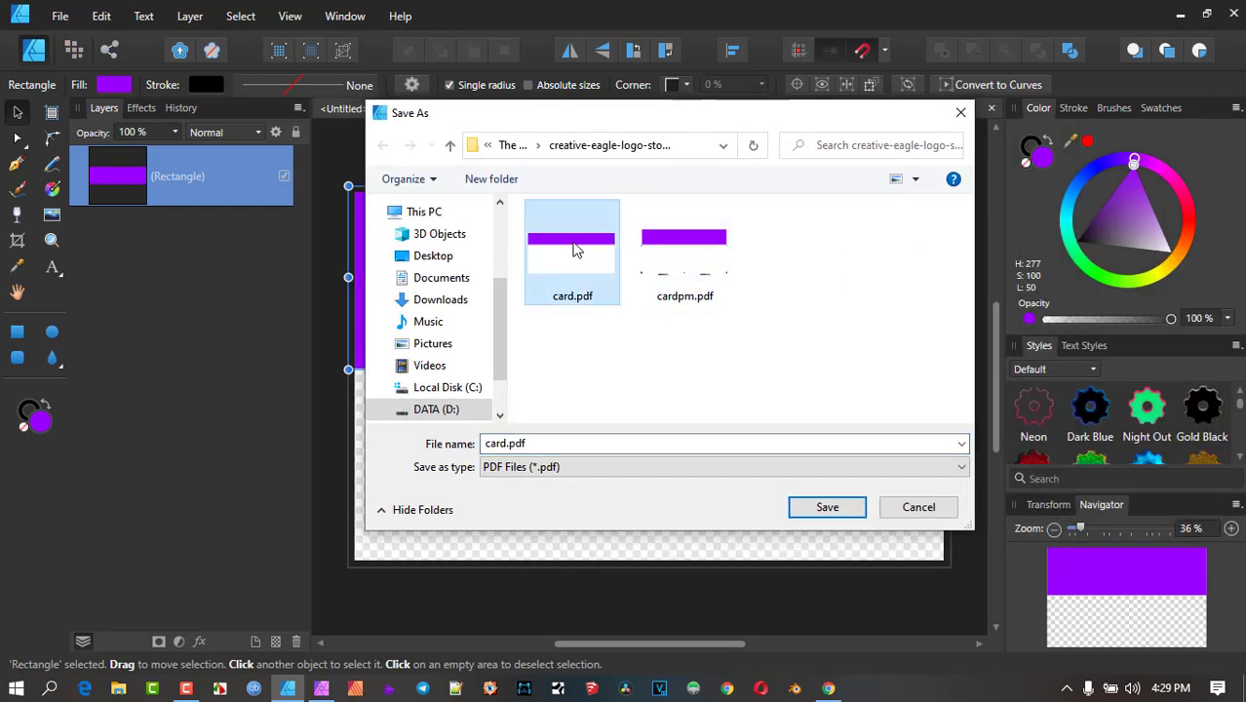
pyautogui.rightClick(573, 244)
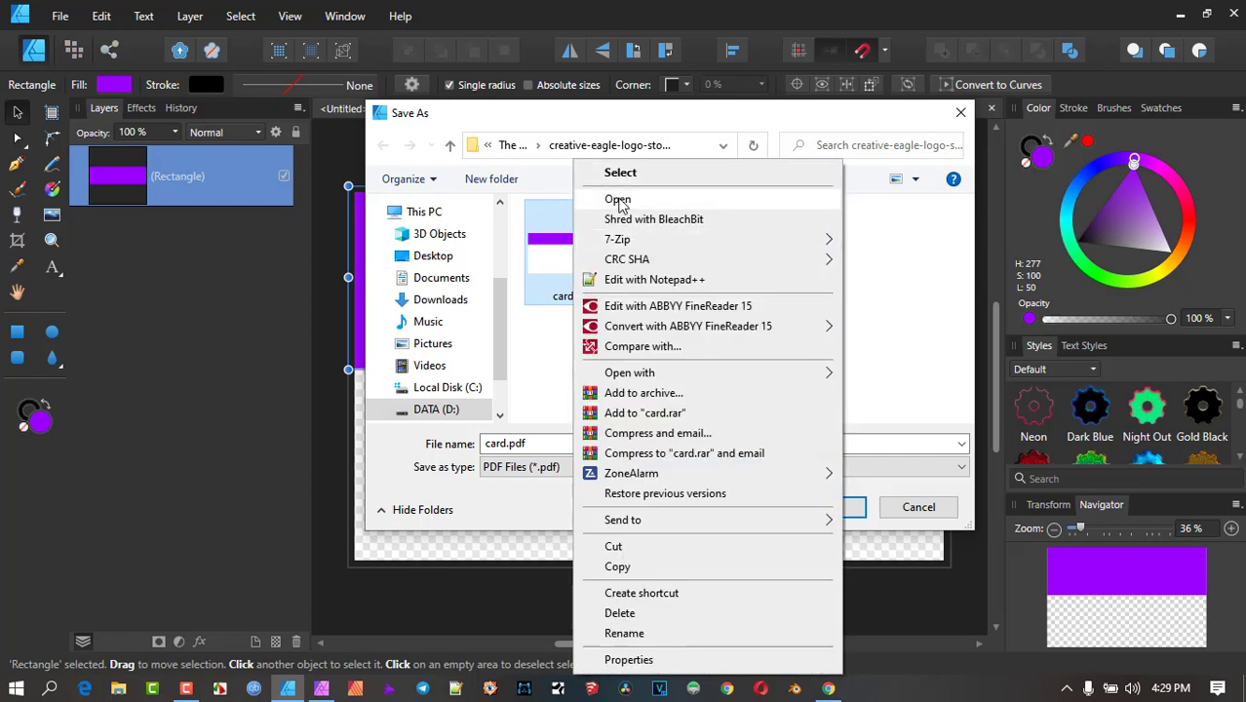
pyautogui.click(620, 198)
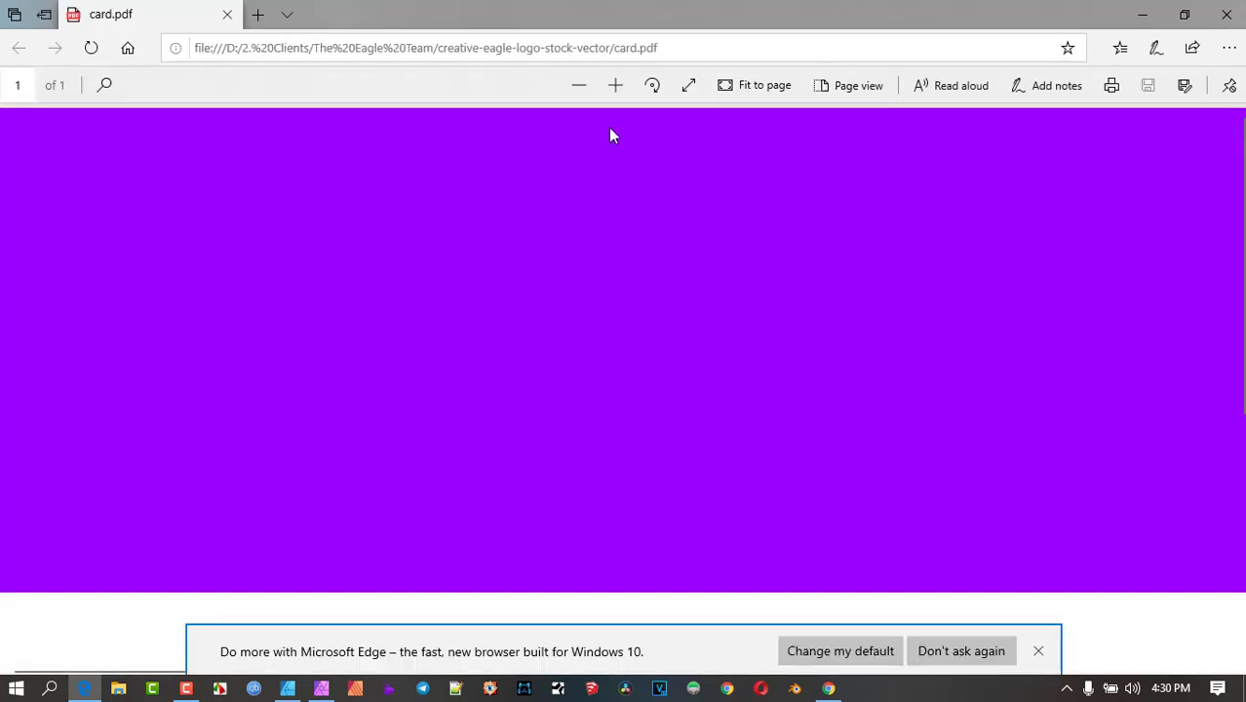
pyautogui.click(577, 86)
pyautogui.click(578, 85)
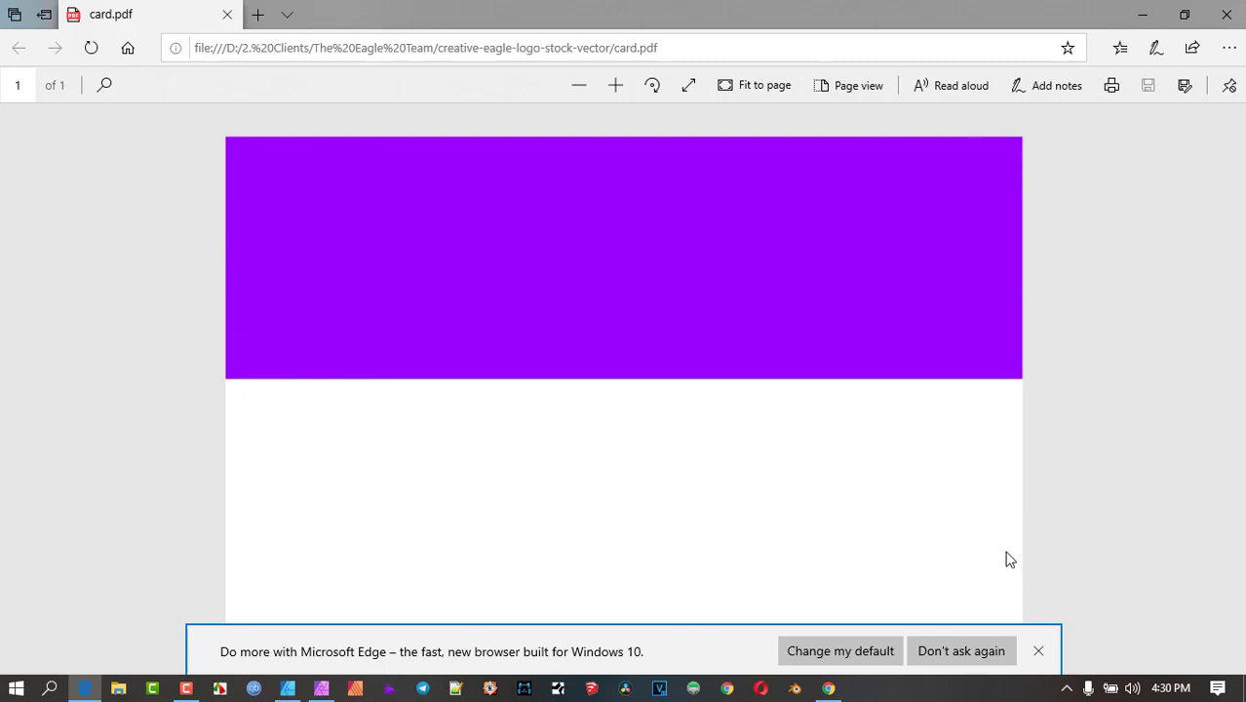
pyautogui.click(1227, 16)
# - Open the exported cardpm.pdf, inspect its printers marks around the full page, and close it
pyautogui.rightClick(659, 239)
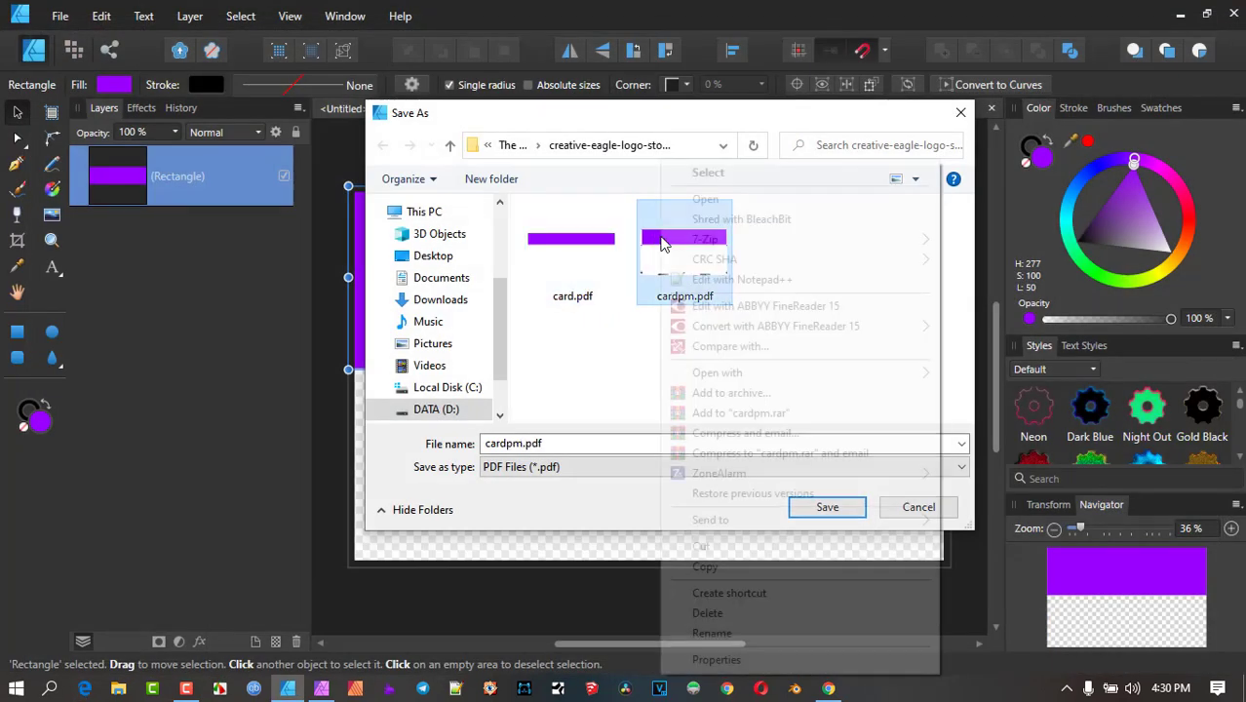
pyautogui.click(726, 198)
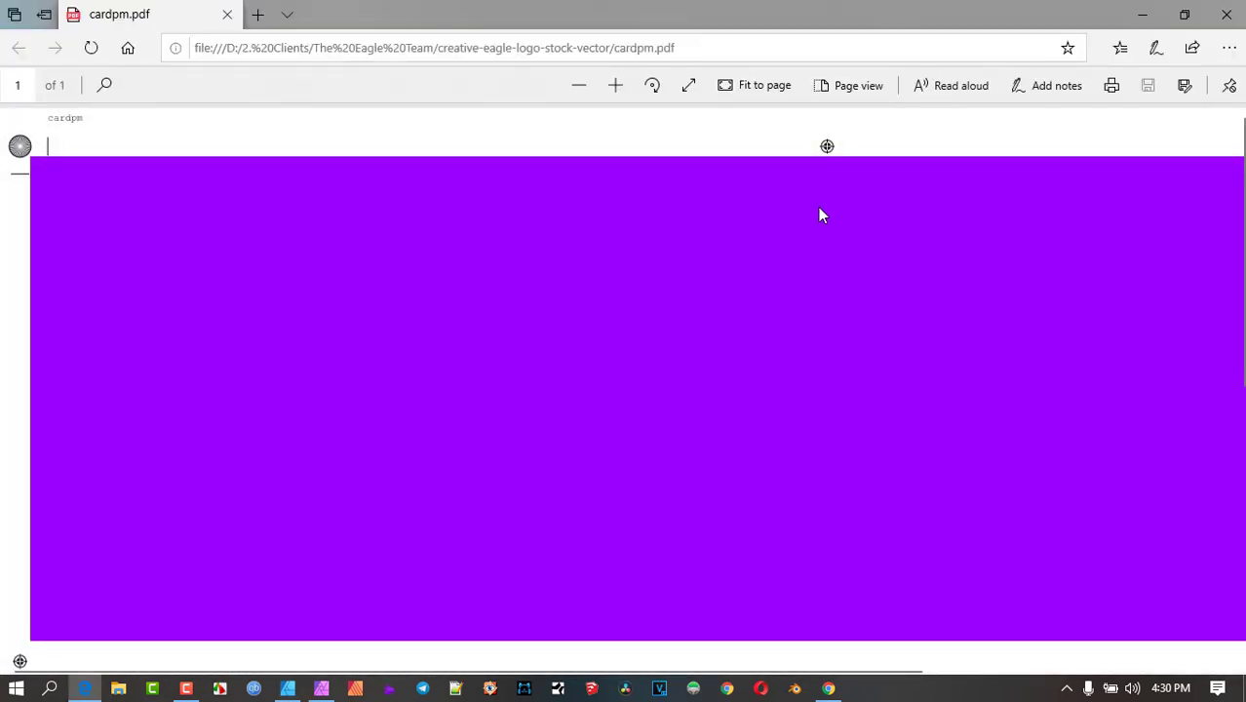
pyautogui.click(579, 86)
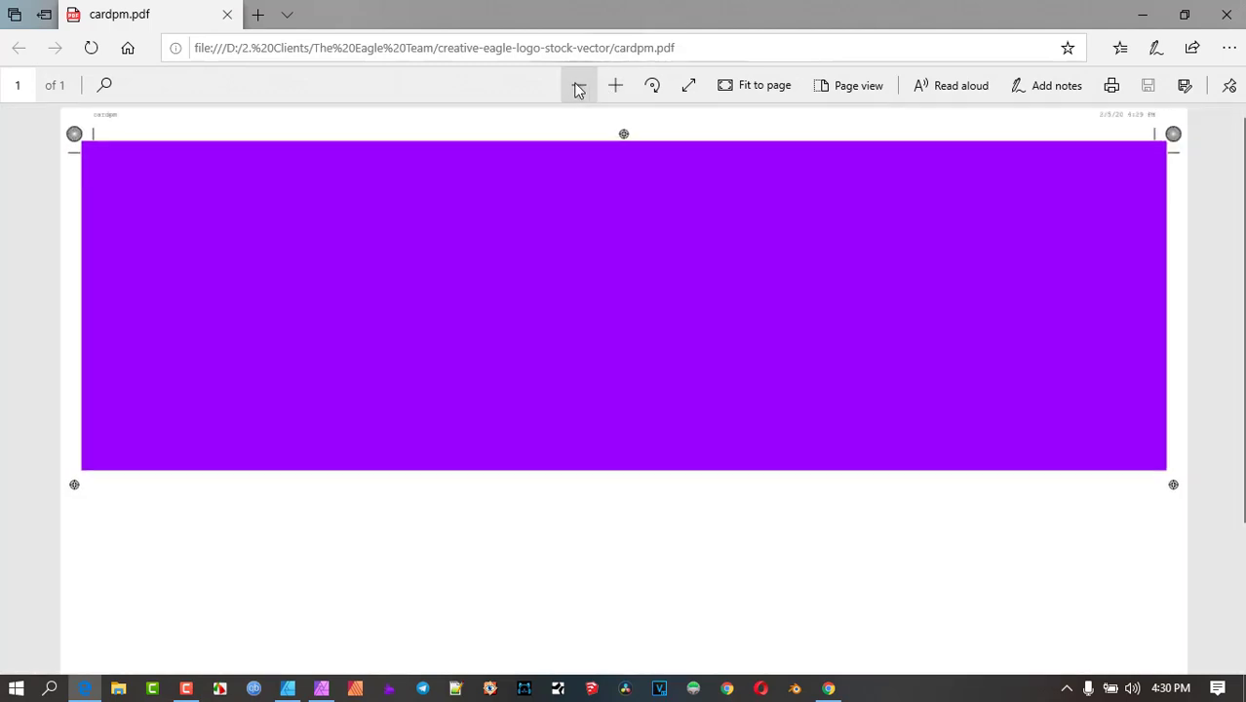
pyautogui.click(579, 87)
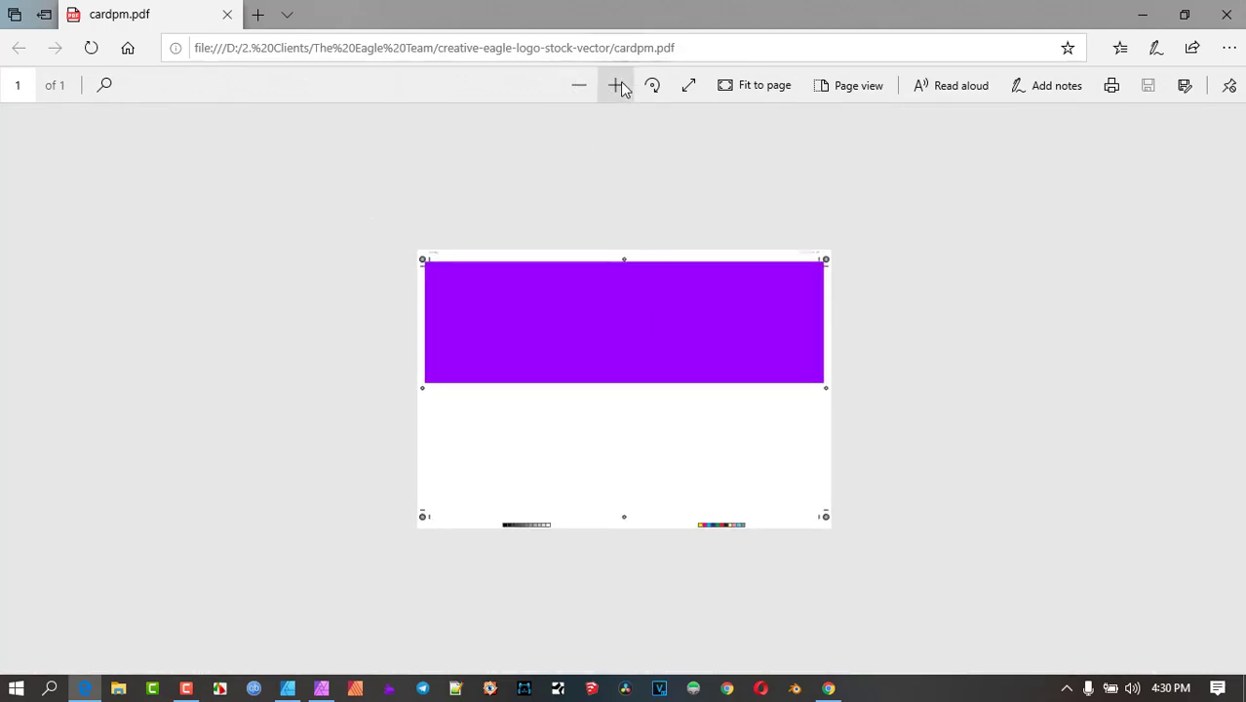
pyautogui.click(617, 86)
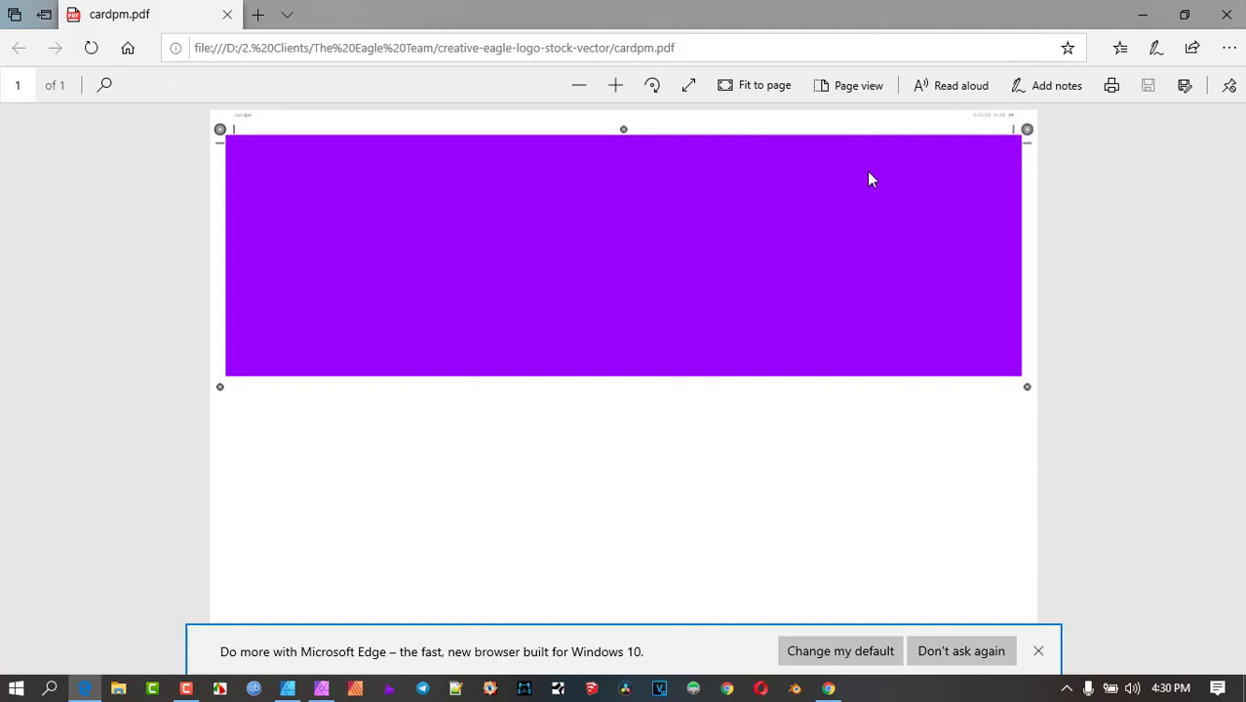
pyautogui.click(1038, 651)
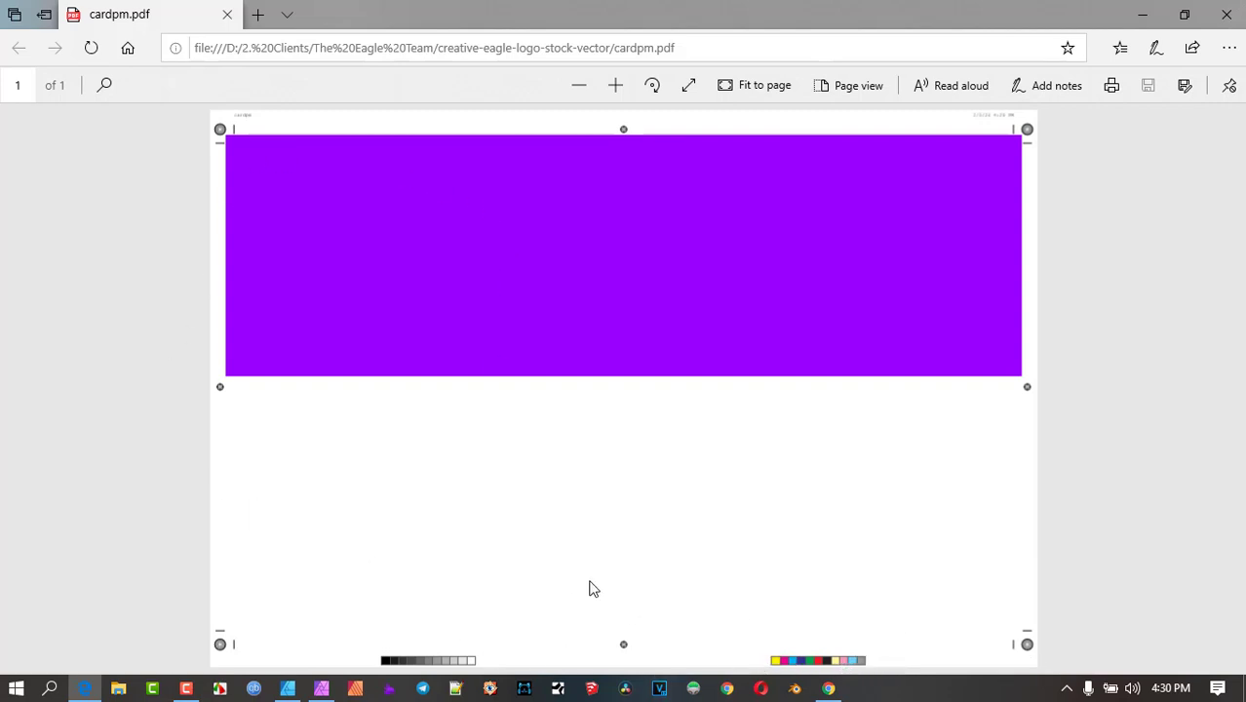
pyautogui.click(1230, 13)
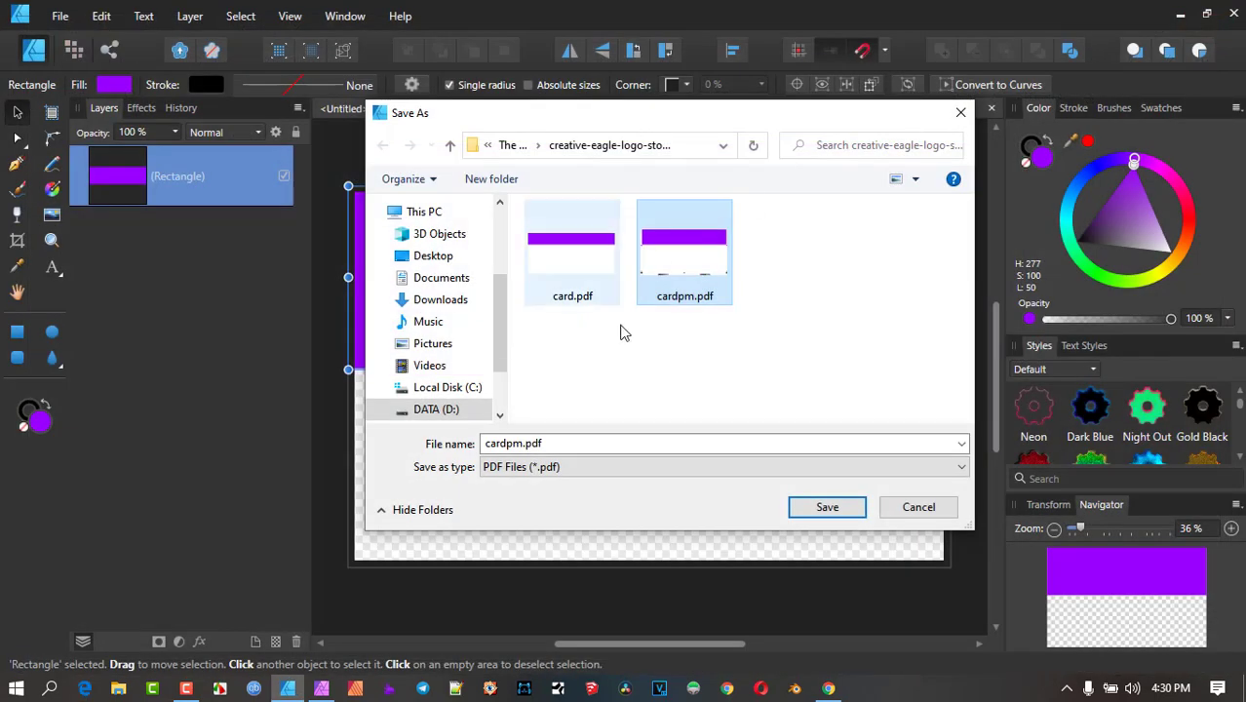
# - Delete card.pdf and cardpm.pdf from the export folder and cancel the save
pyautogui.click(569, 253)
pyautogui.press('Delete')
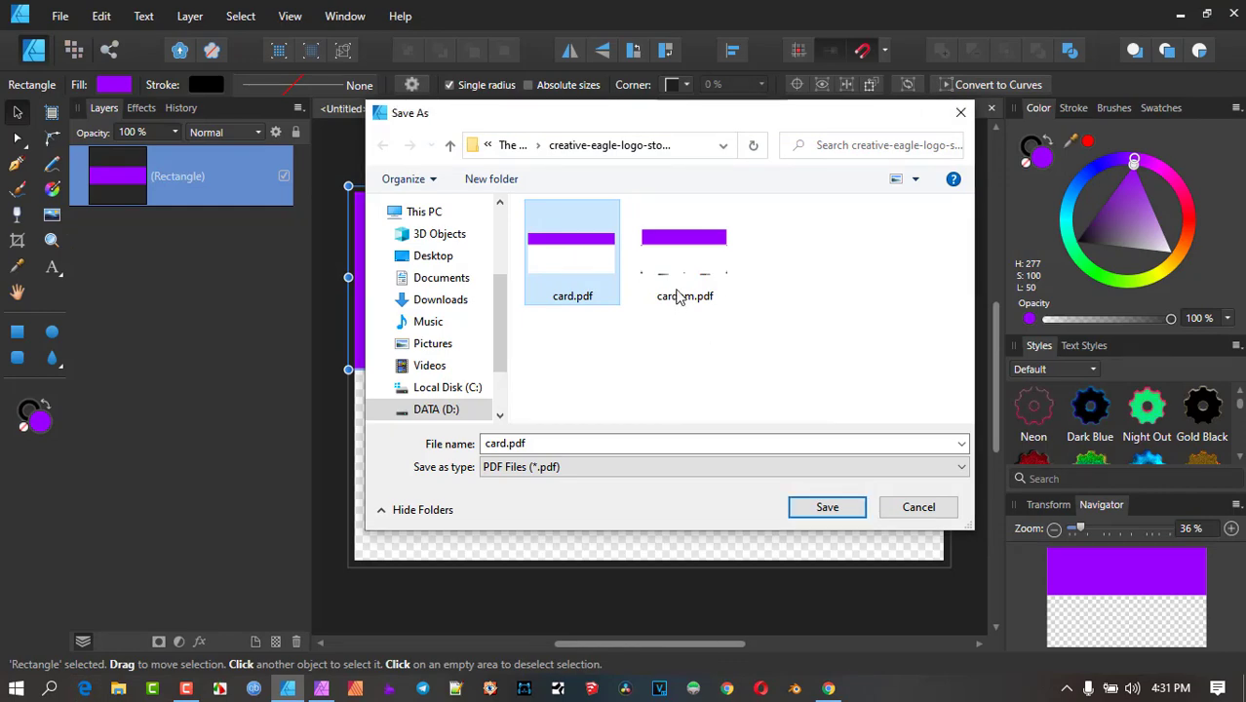
pyautogui.click(572, 256)
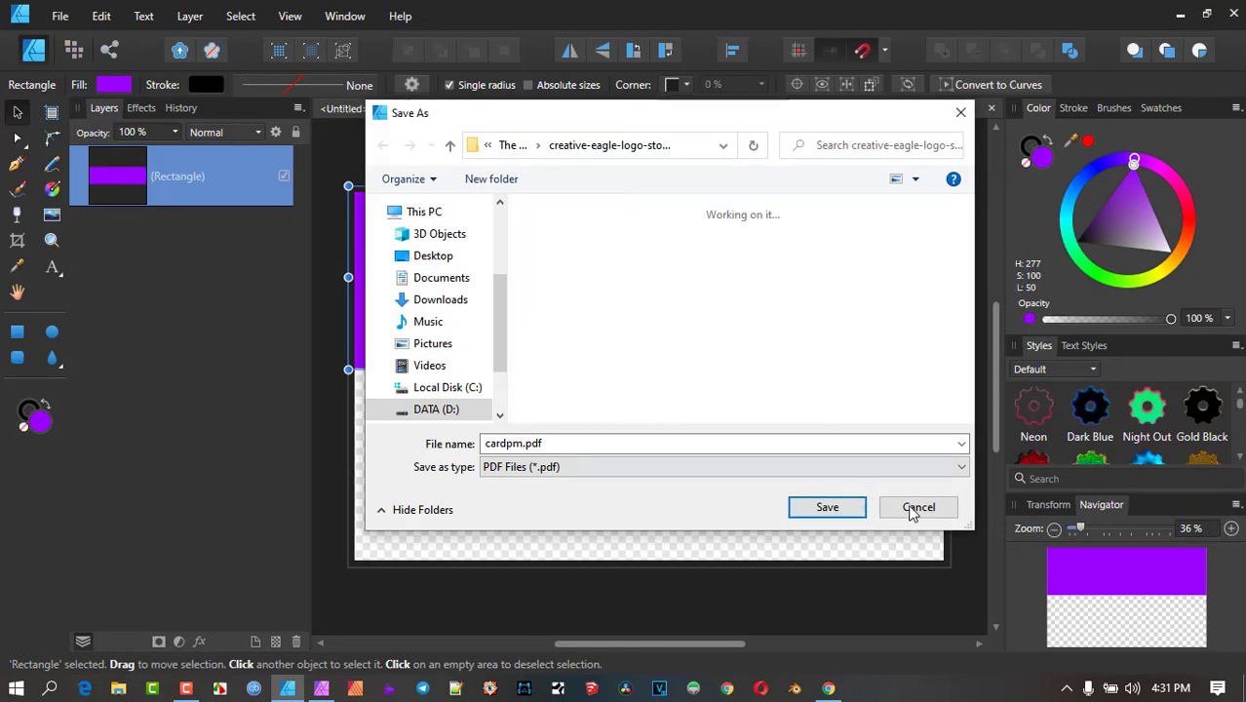
pyautogui.click(919, 506)
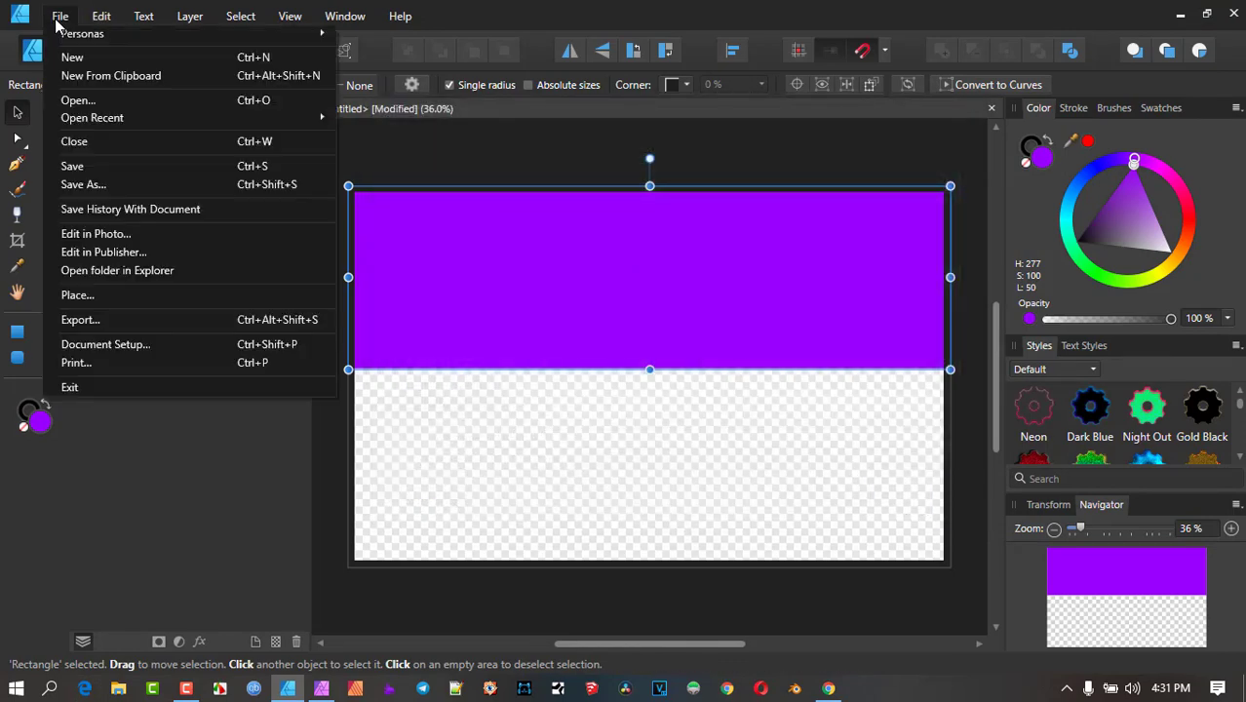
# - Exclude printers marks from the advanced PDF export options and leave the export settings without exporting
pyautogui.click(60, 15)
pyautogui.click(114, 319)
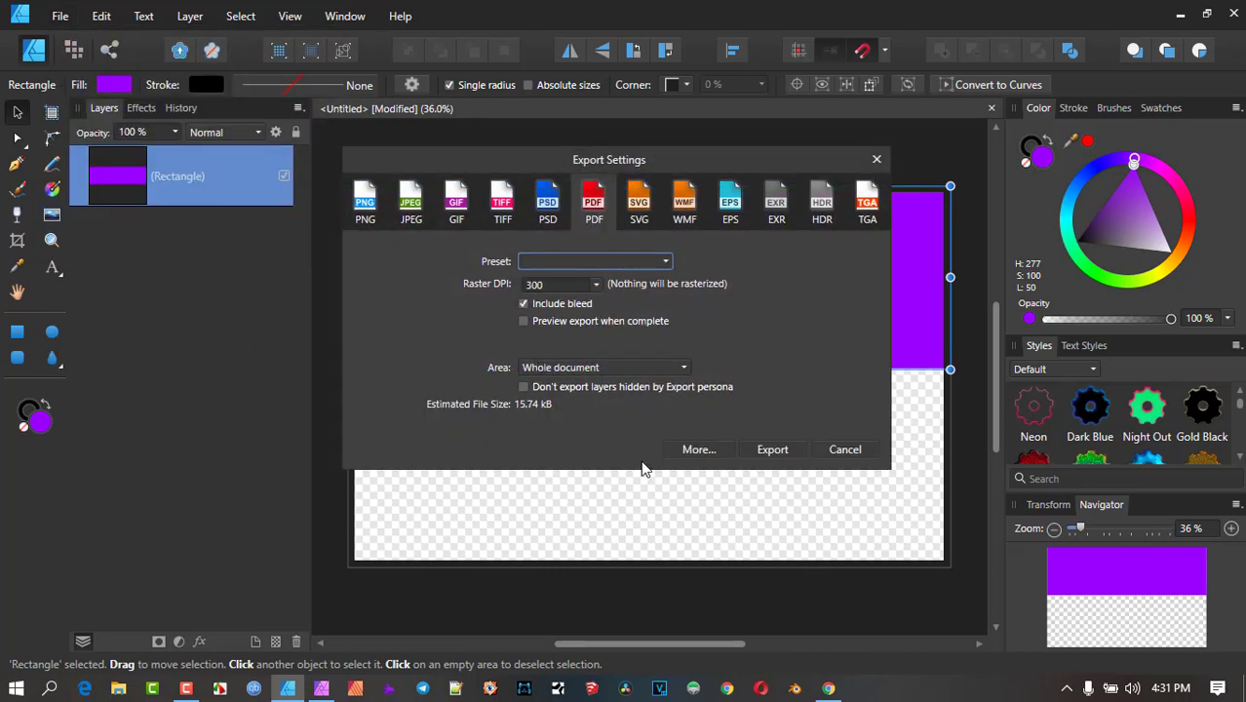
pyautogui.click(699, 450)
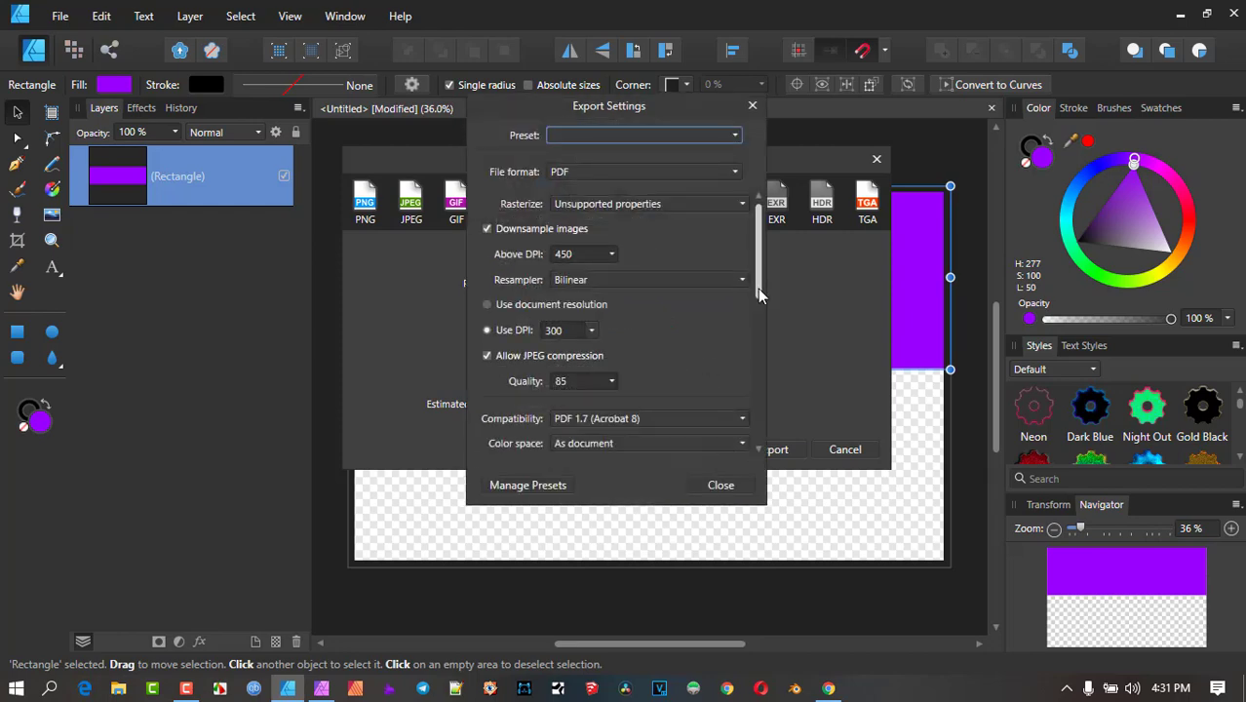
pyautogui.moveTo(758, 289); pyautogui.dragTo(755, 433)
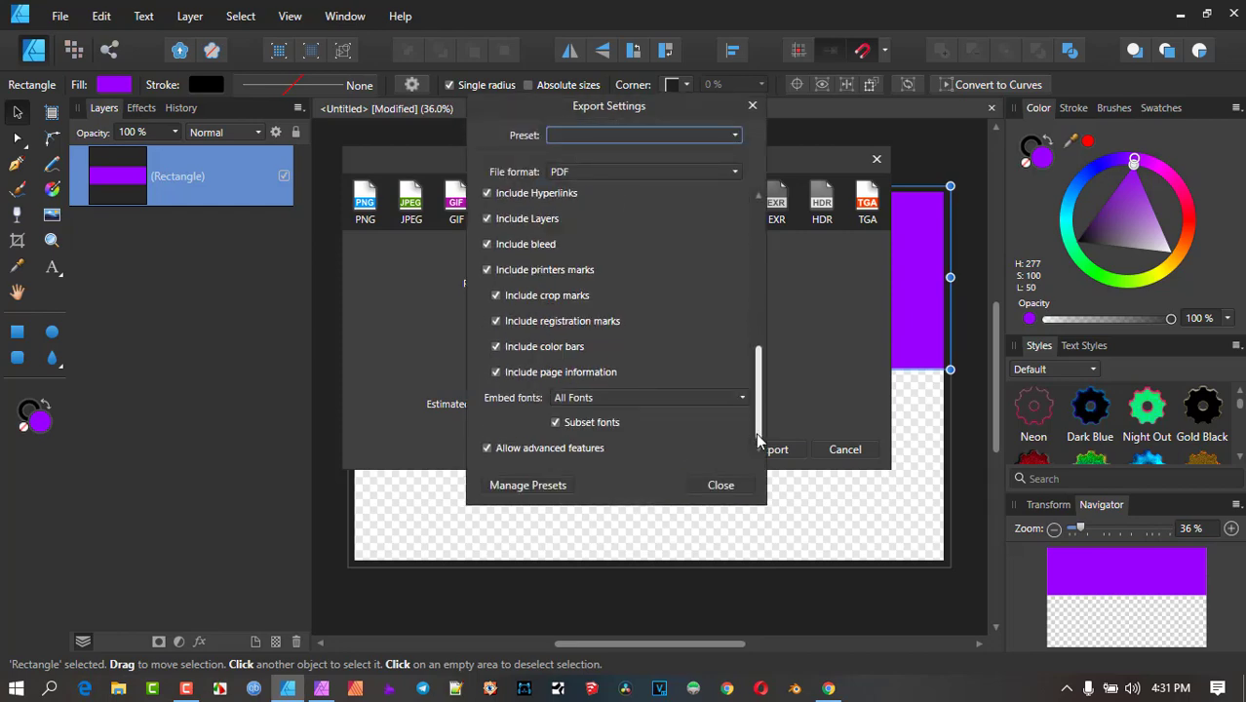
pyautogui.click(488, 271)
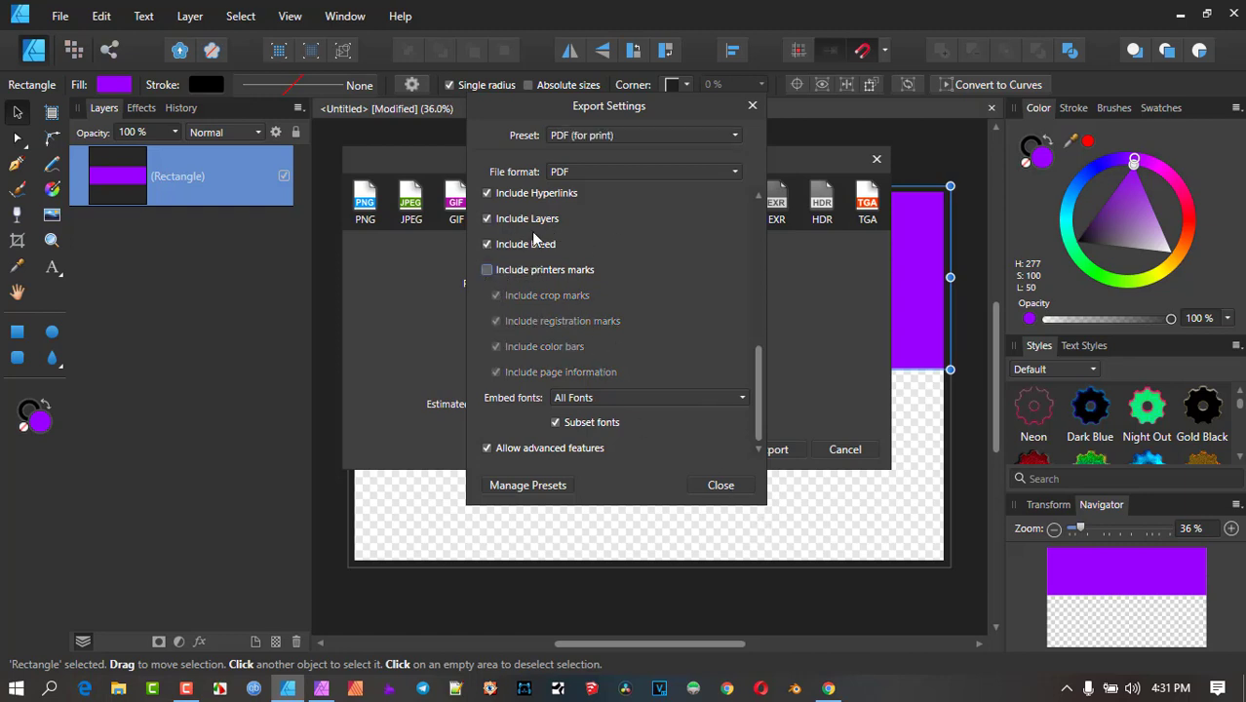
pyautogui.click(724, 485)
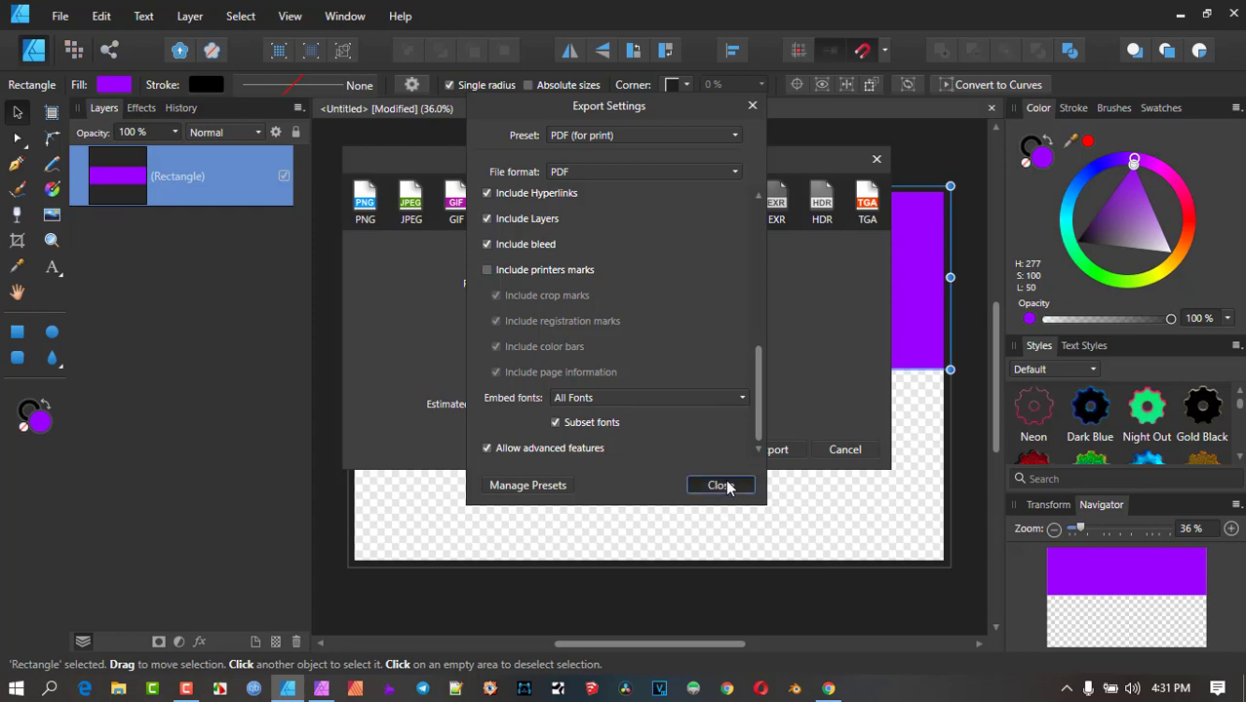
pyautogui.click(844, 449)
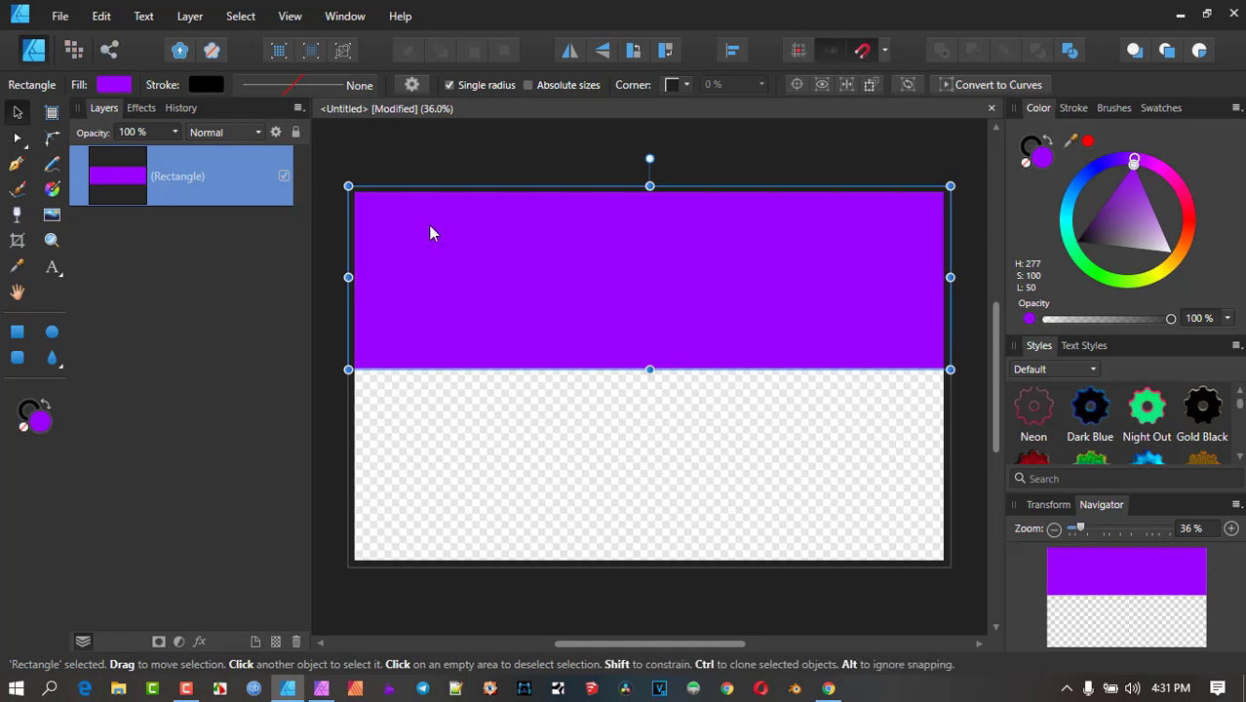
# - Review the document setup's dimensions and color settings, including the available color profiles and the transparent background option
pyautogui.click(59, 16)
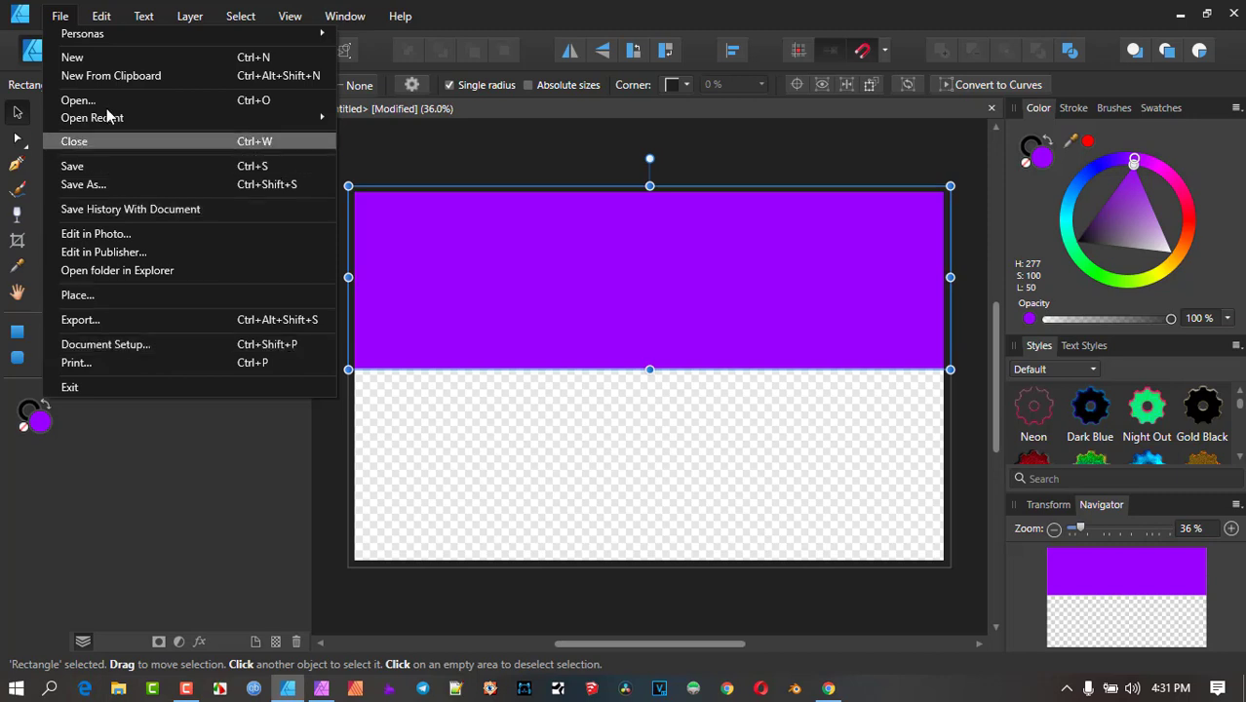
pyautogui.click(136, 347)
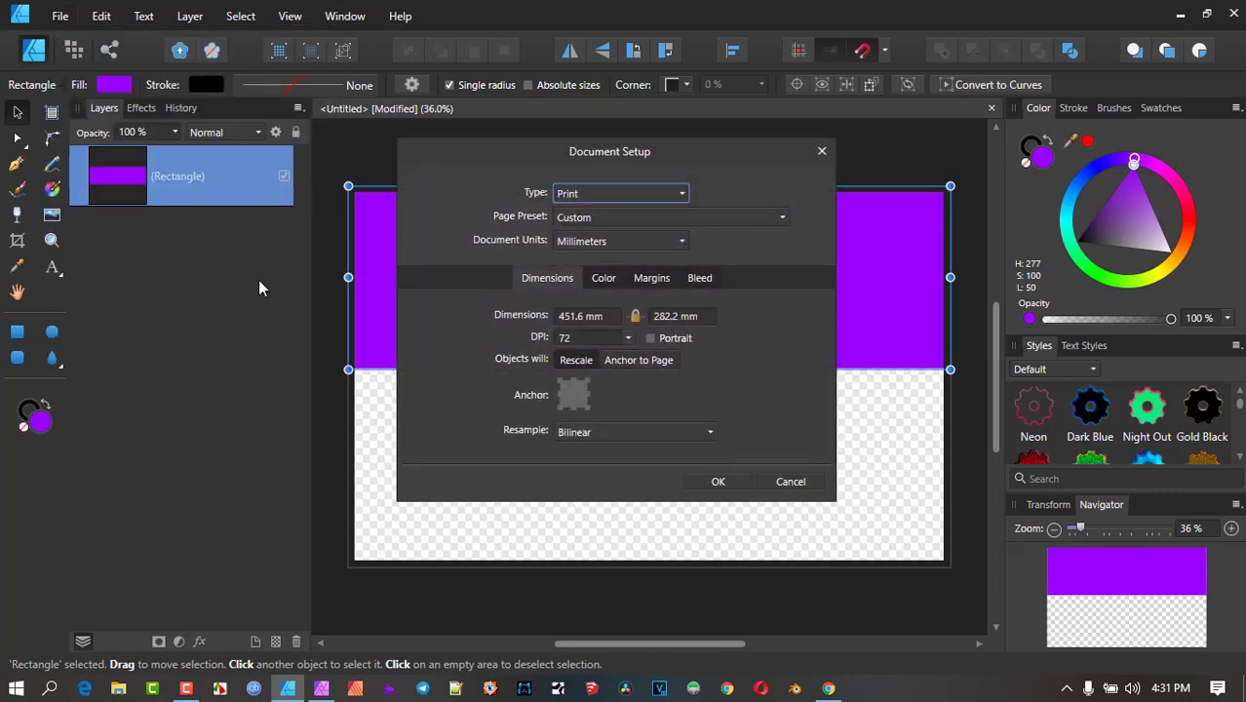
pyautogui.moveTo(585, 152); pyautogui.dragTo(871, 90)
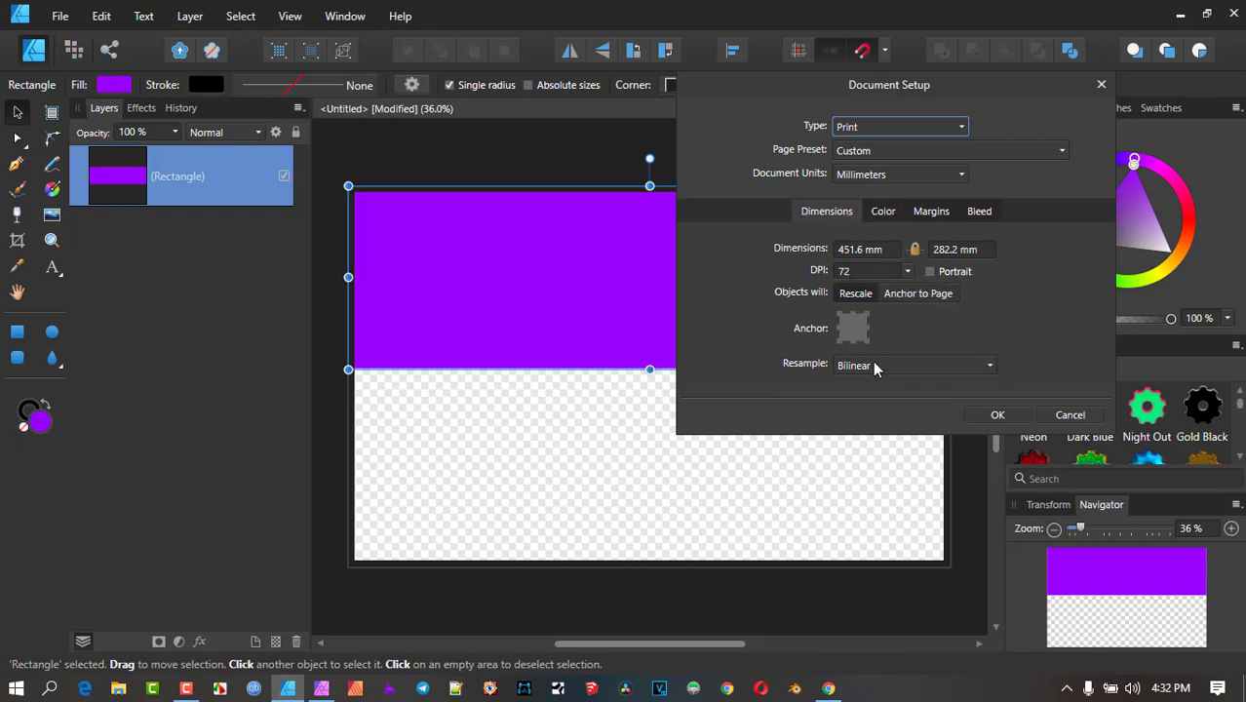
pyautogui.click(884, 214)
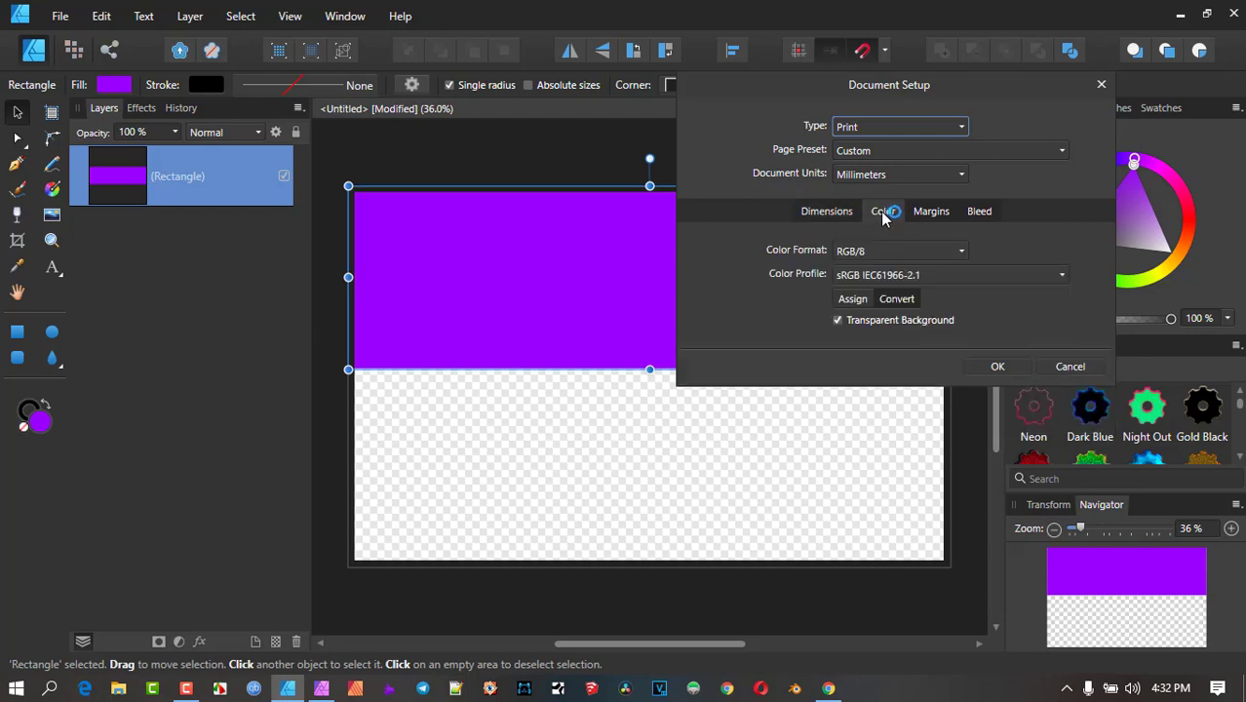
pyautogui.click(926, 276)
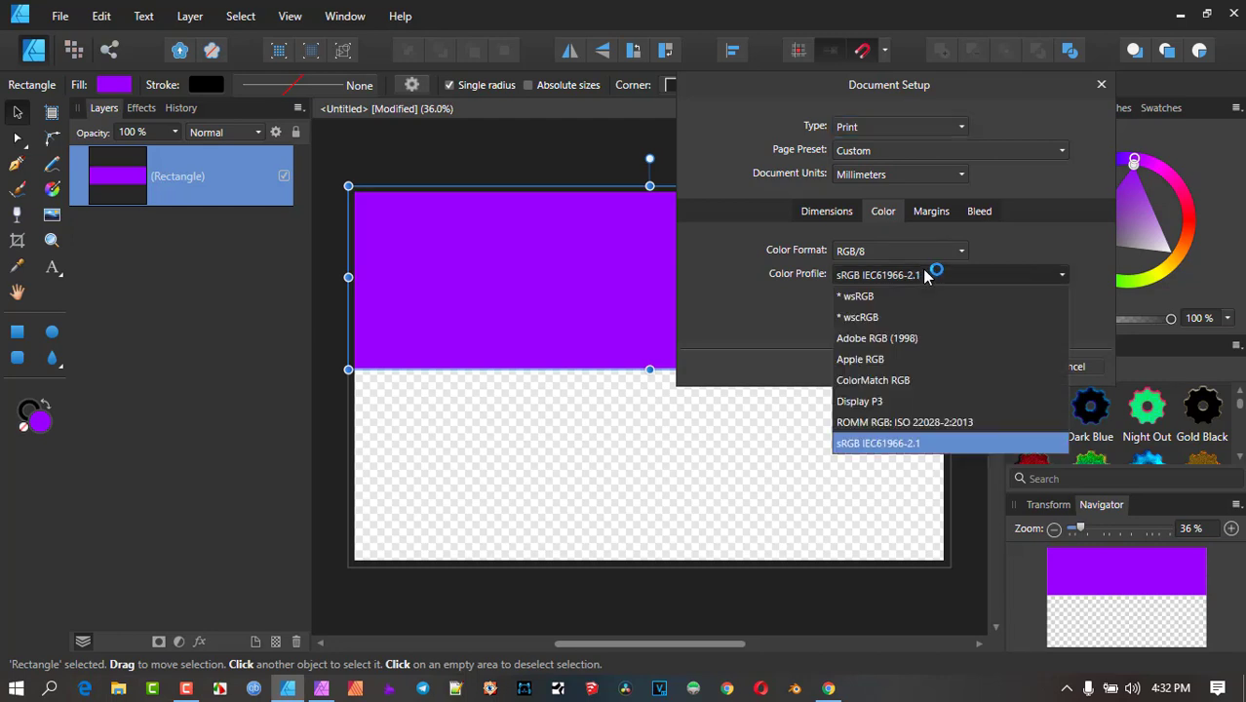
pyautogui.click(926, 277)
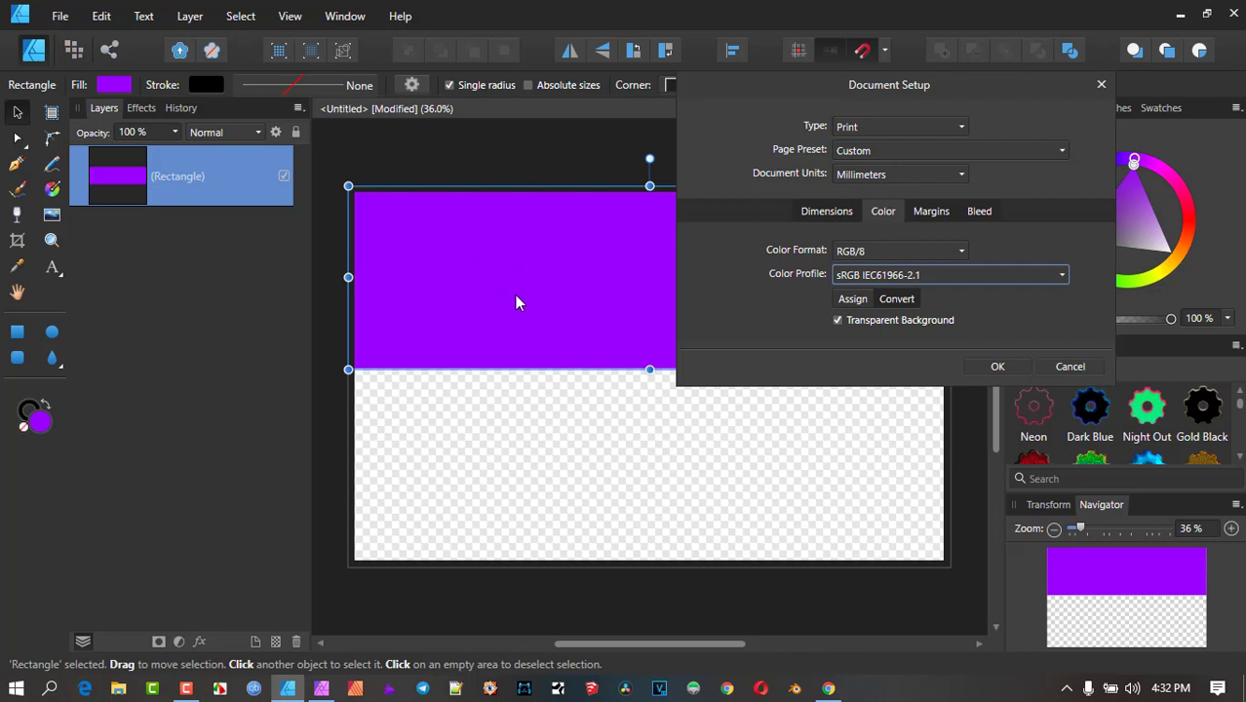
pyautogui.click(838, 321)
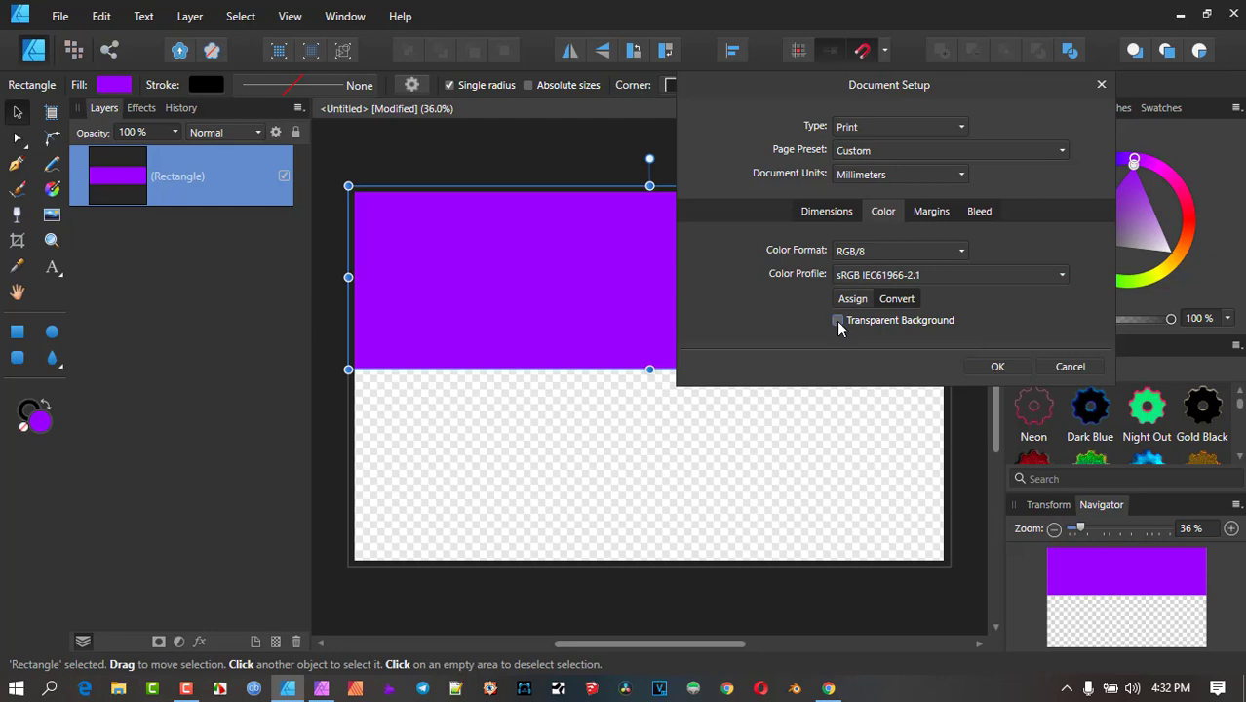
pyautogui.click(837, 322)
# - Try including margins in the document setup and exclude them again
pyautogui.click(932, 213)
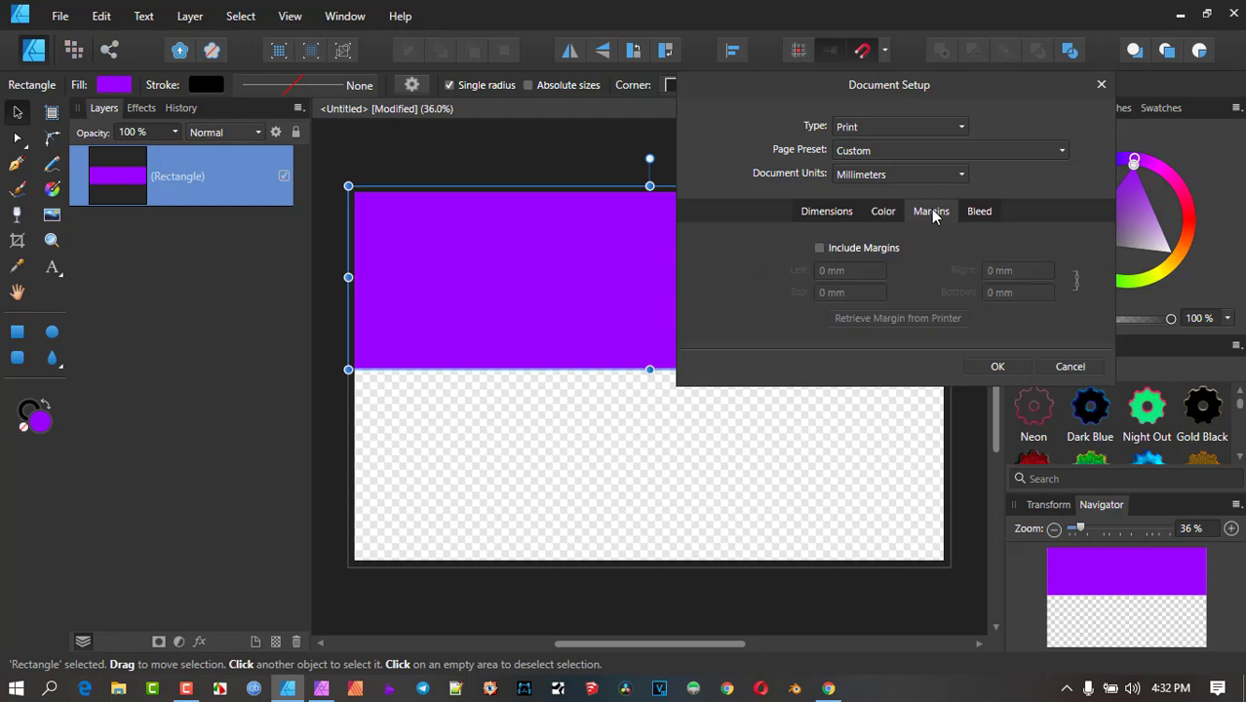
pyautogui.click(820, 249)
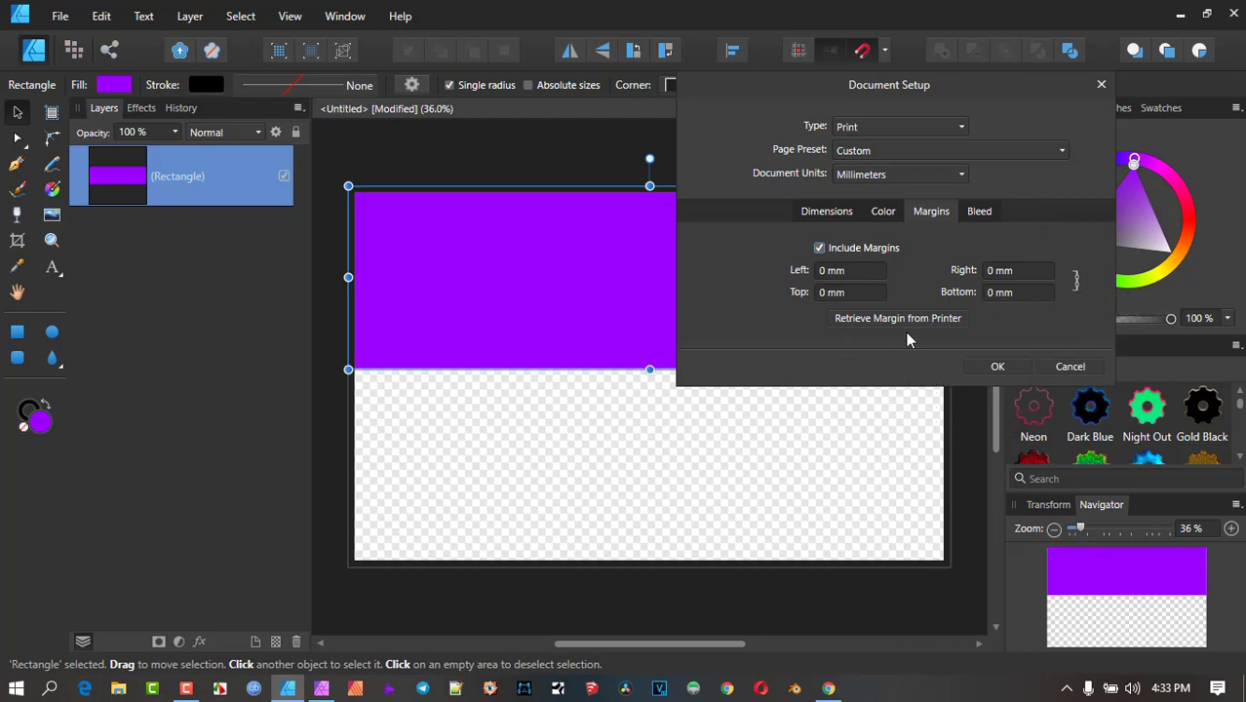
pyautogui.click(819, 248)
# - Set the document's bleed to 0 mm on all four sides and apply the setup
pyautogui.click(971, 216)
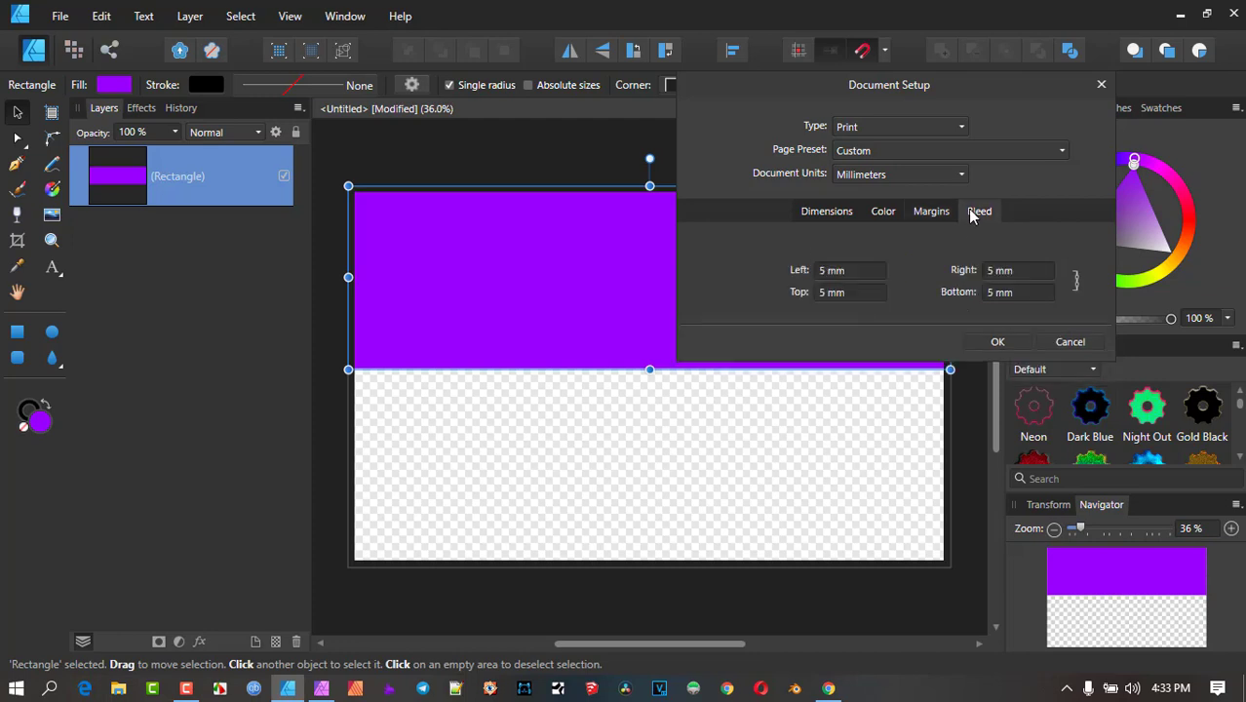
pyautogui.click(859, 272)
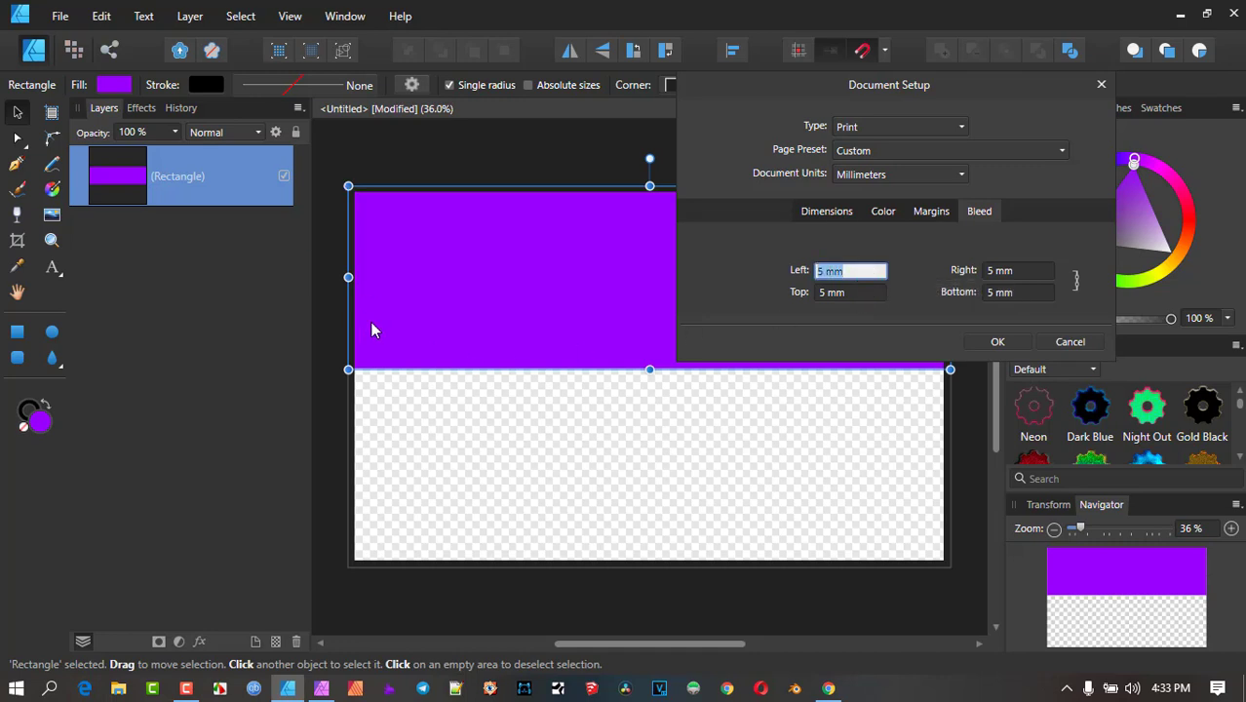
pyautogui.write('0')
pyautogui.press('Tab')
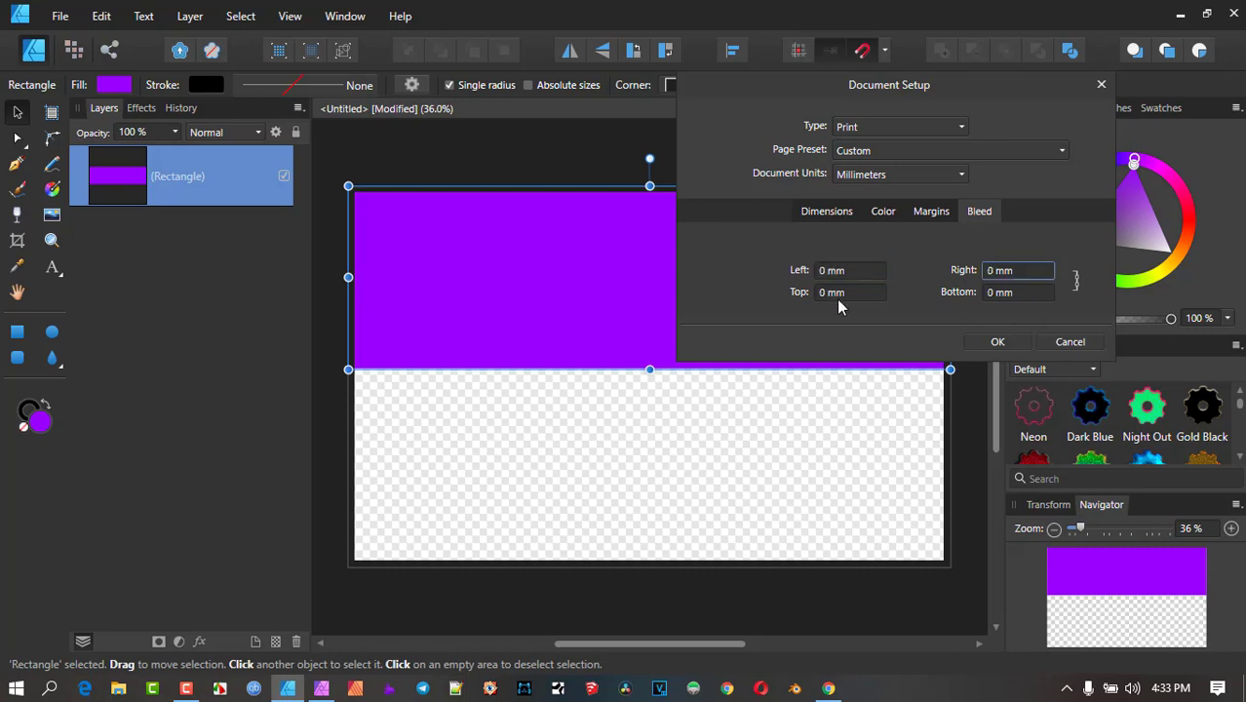
pyautogui.click(1010, 339)
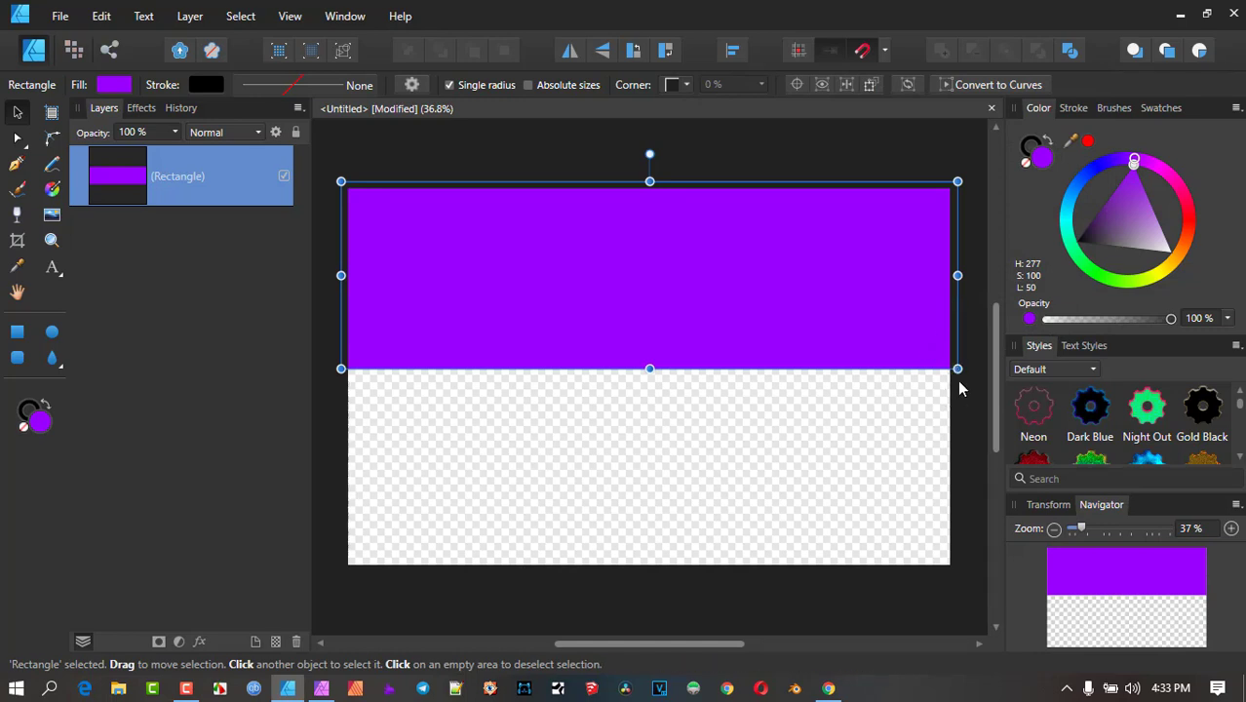
# - Resize the purple rectangle so its right, top and left sides align with the page edges
pyautogui.moveTo(958, 279); pyautogui.dragTo(931, 327)
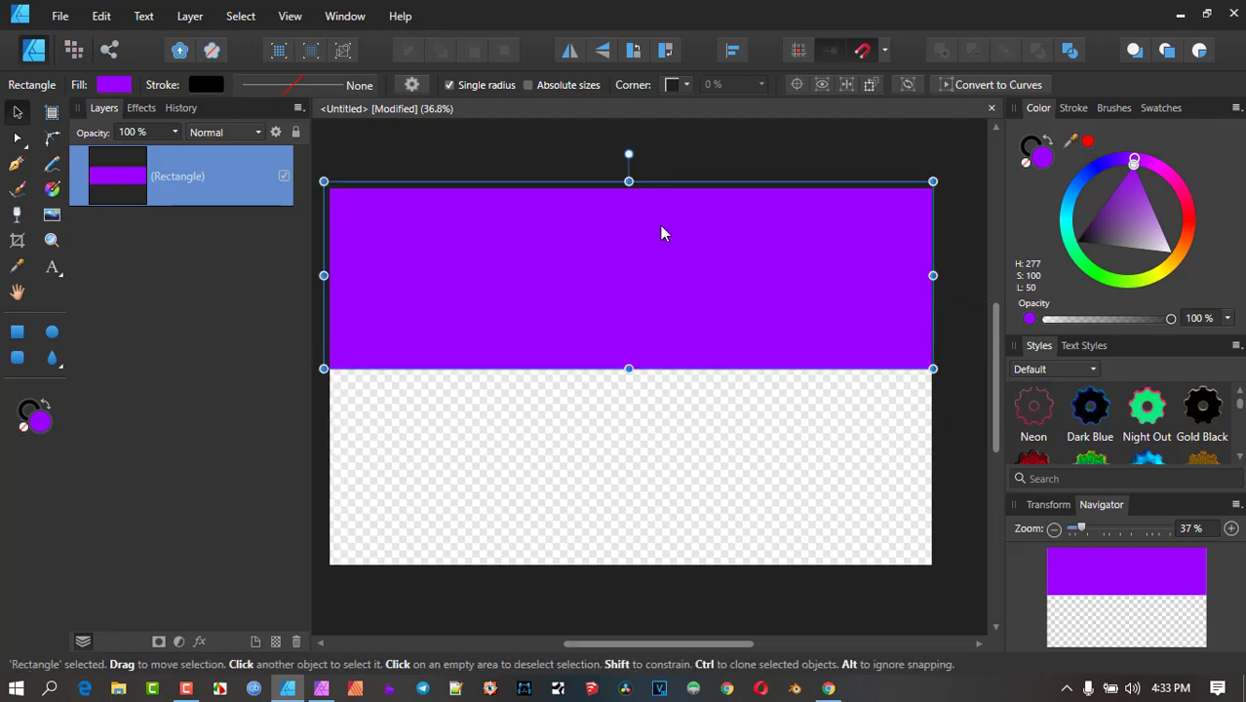
pyautogui.moveTo(629, 181); pyautogui.dragTo(629, 189)
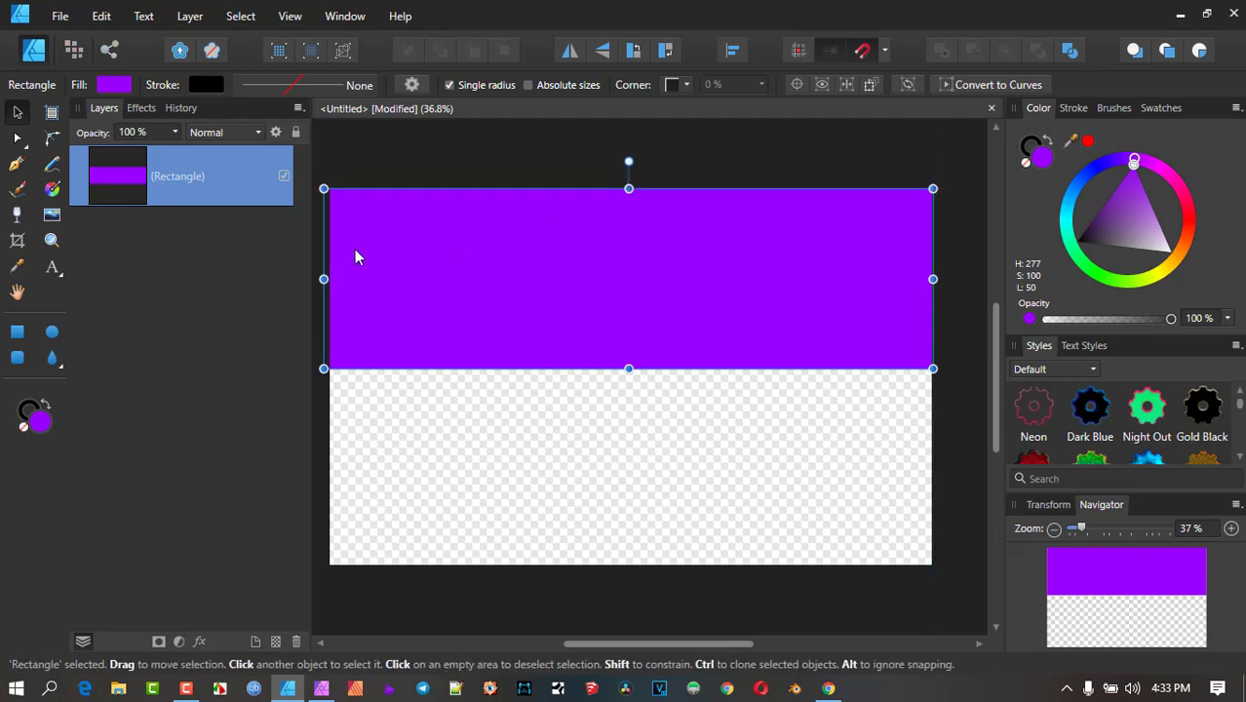
pyautogui.moveTo(324, 280)
pyautogui.mouseDown()
pyautogui.moveTo(398, 289)
pyautogui.moveTo(337, 293)
pyautogui.mouseUp()
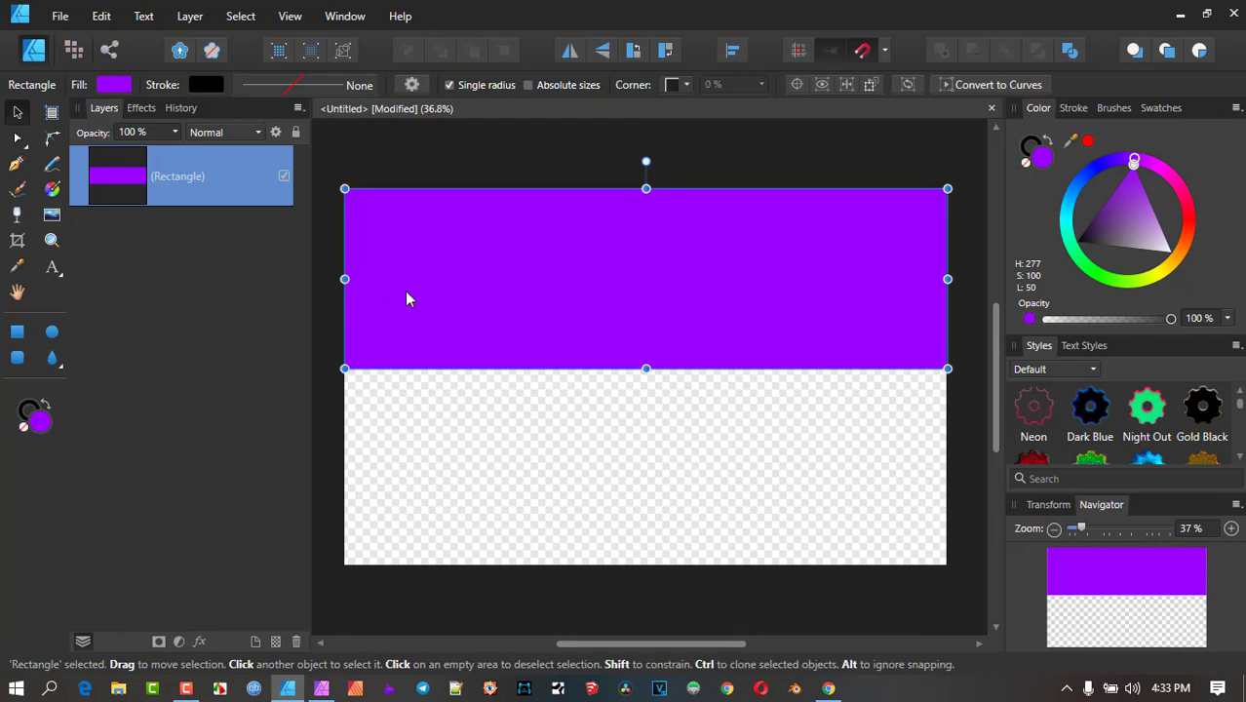
# - Set the document's bleed to 5 mm on all four sides and apply the setup
pyautogui.click(61, 16)
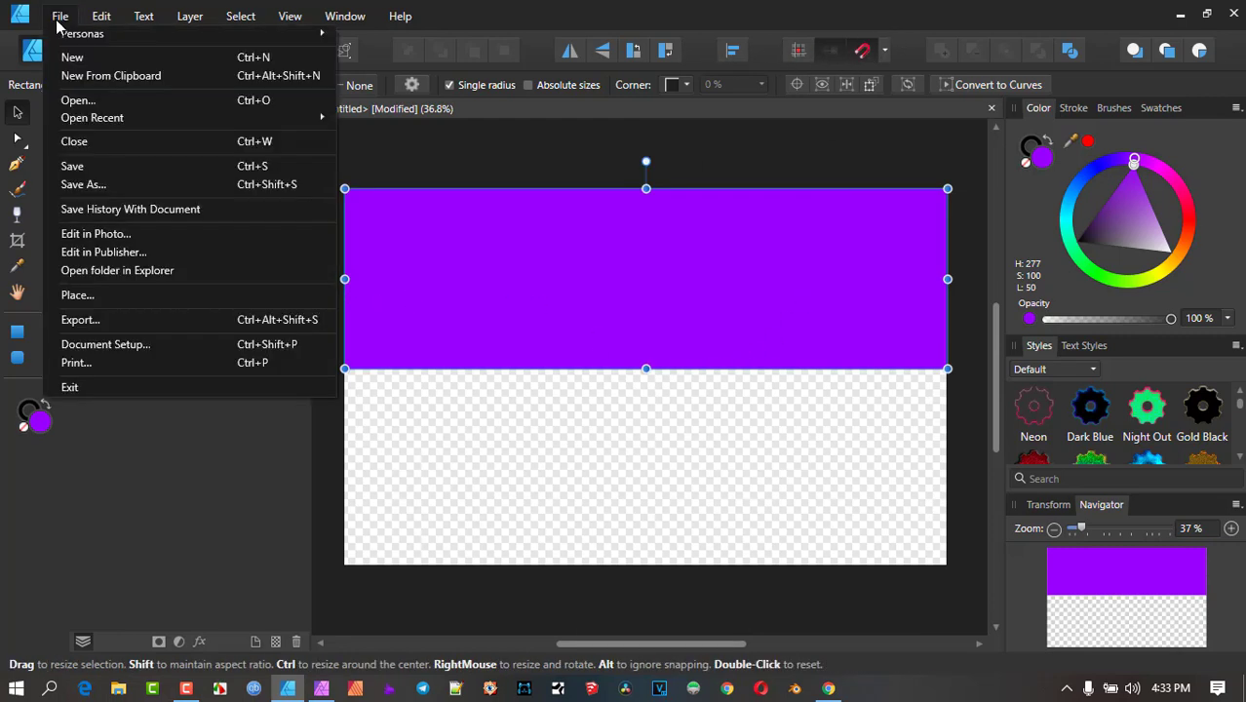
pyautogui.click(145, 346)
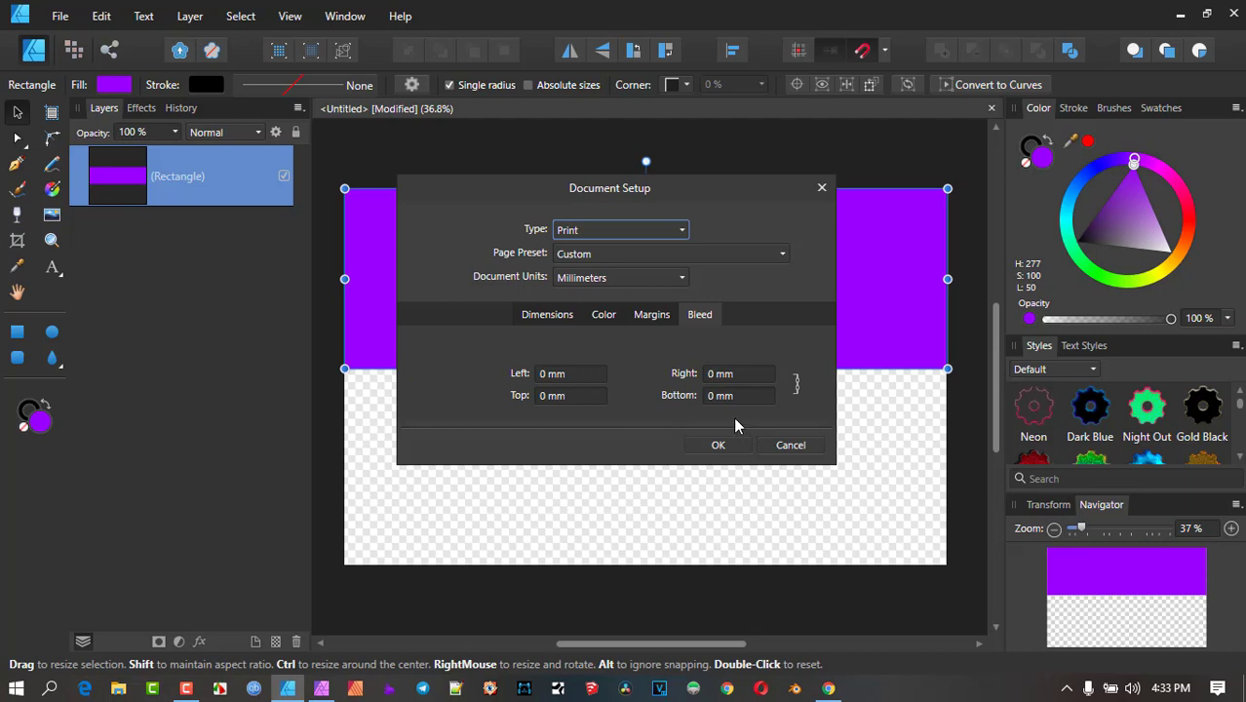
pyautogui.click(573, 373)
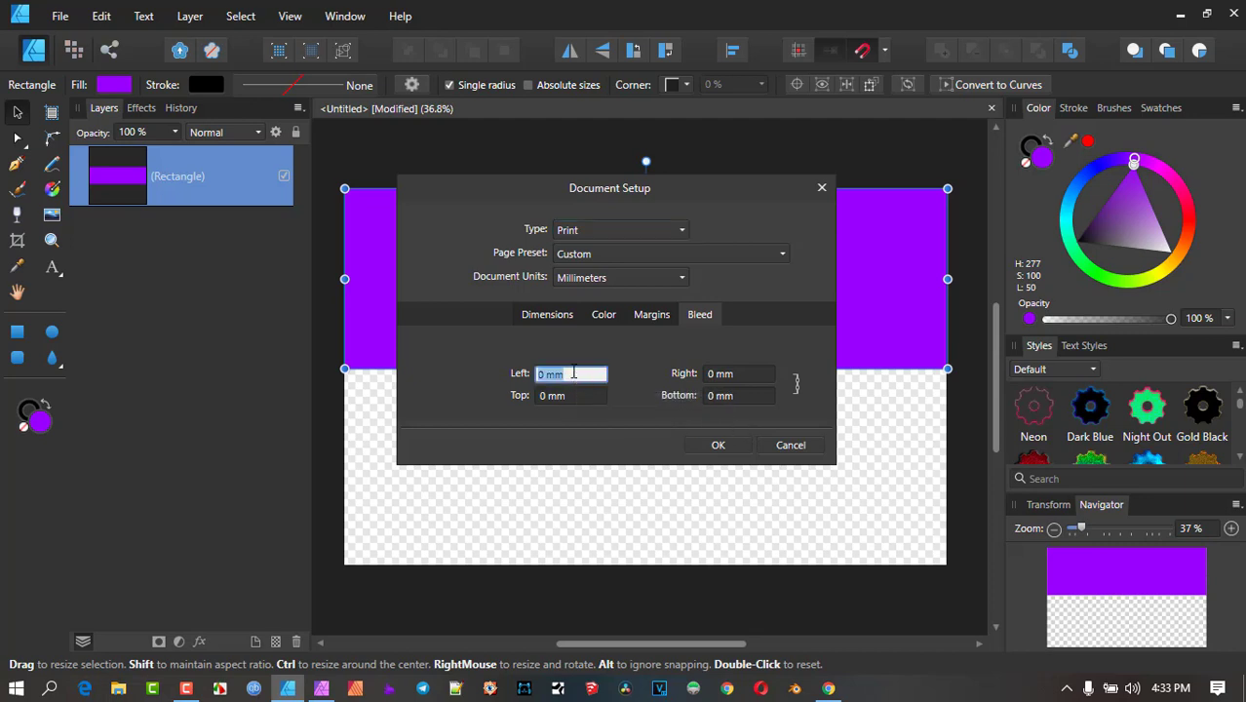
pyautogui.write('5mm')
pyautogui.press('Tab')
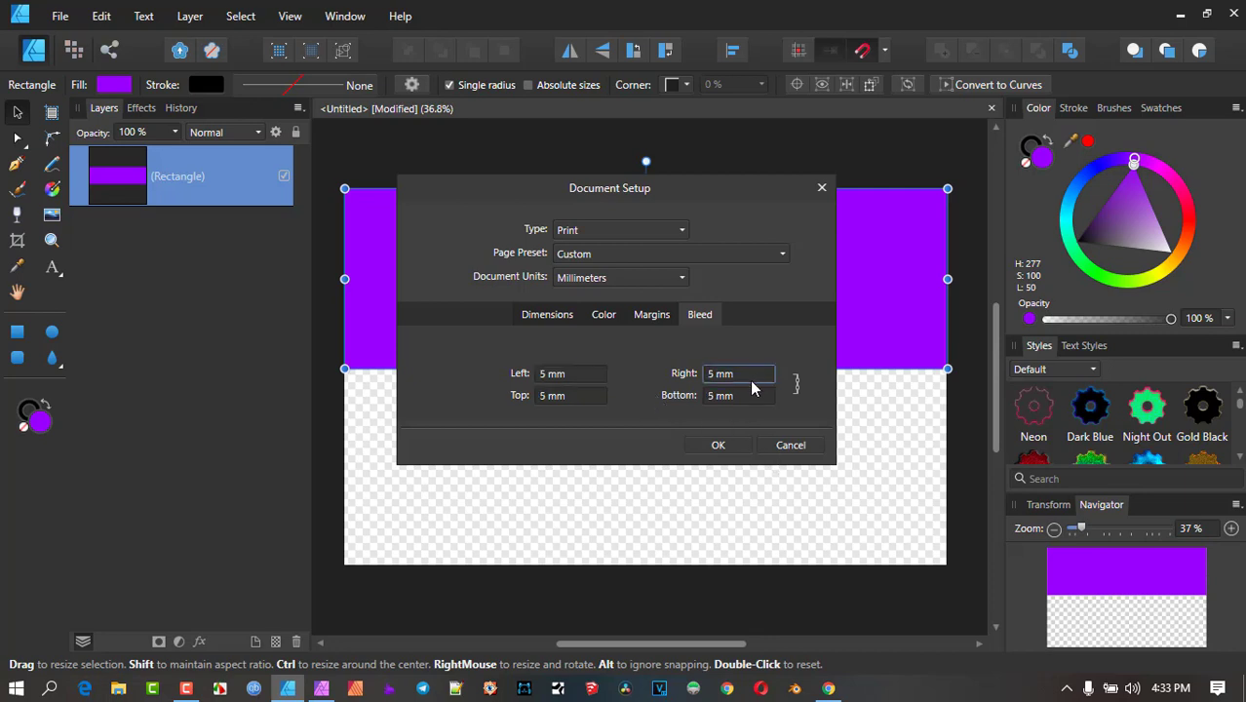
pyautogui.click(717, 446)
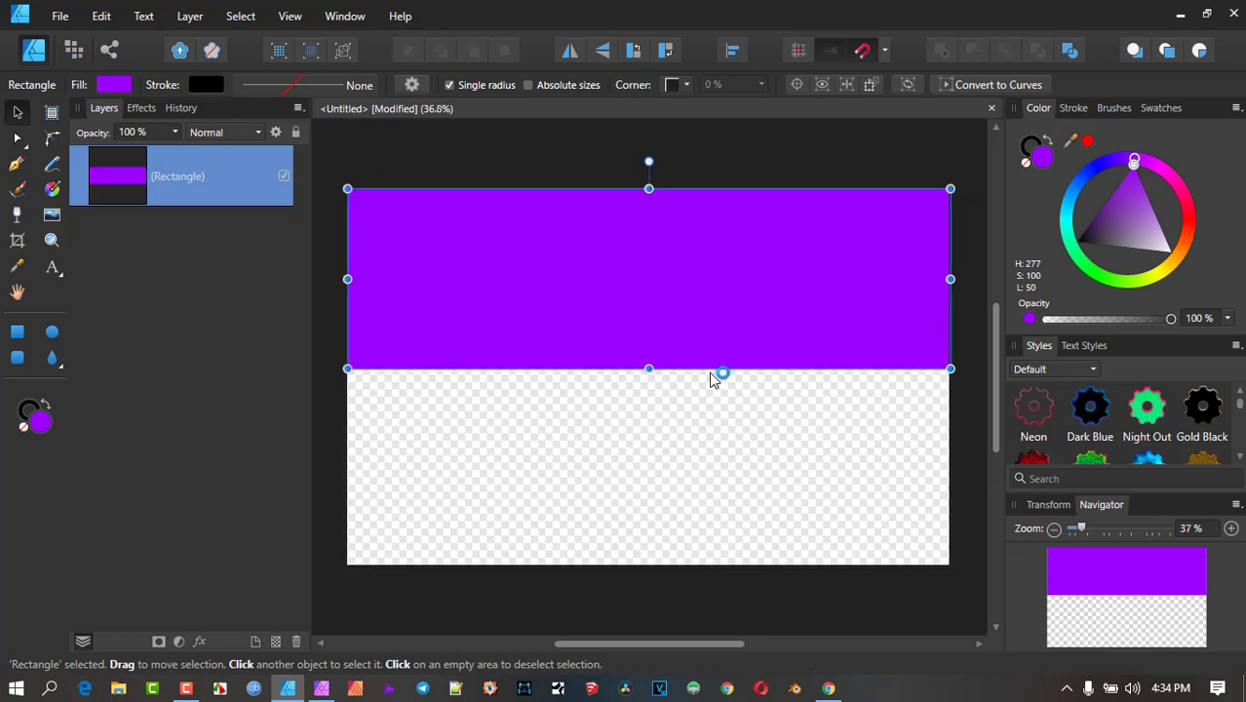
pyautogui.click(61, 18)
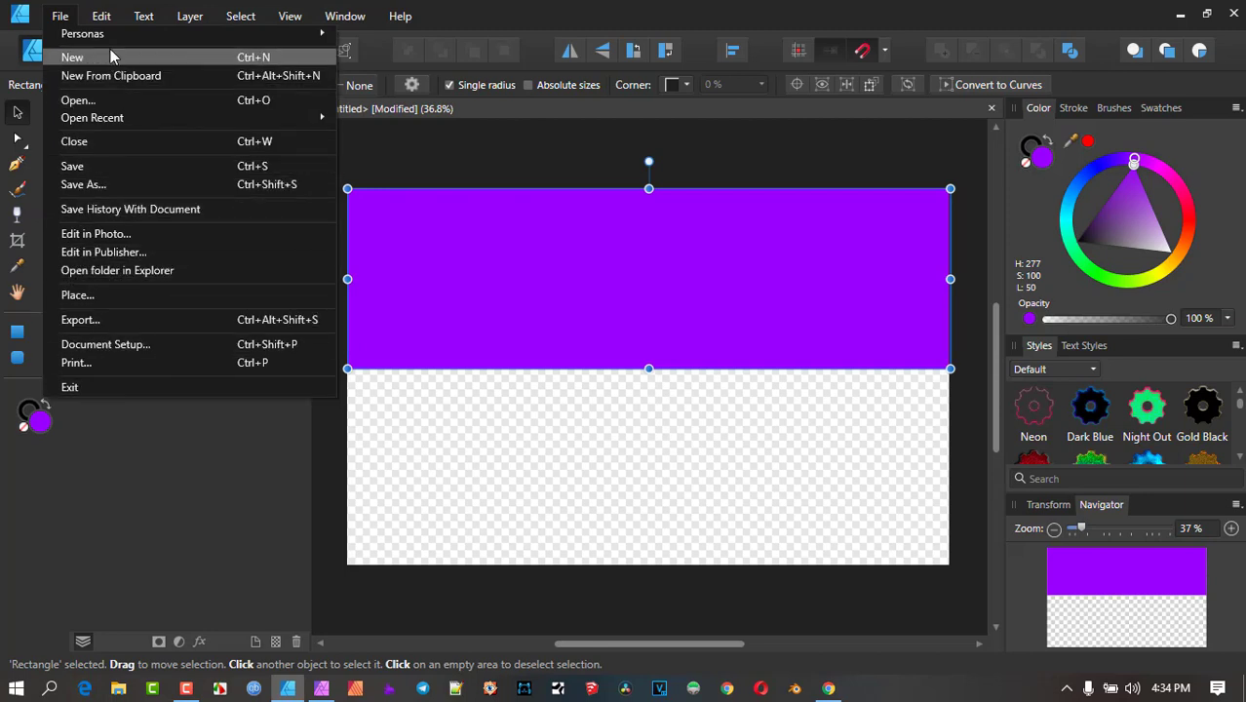
pyautogui.moveTo(102, 34)
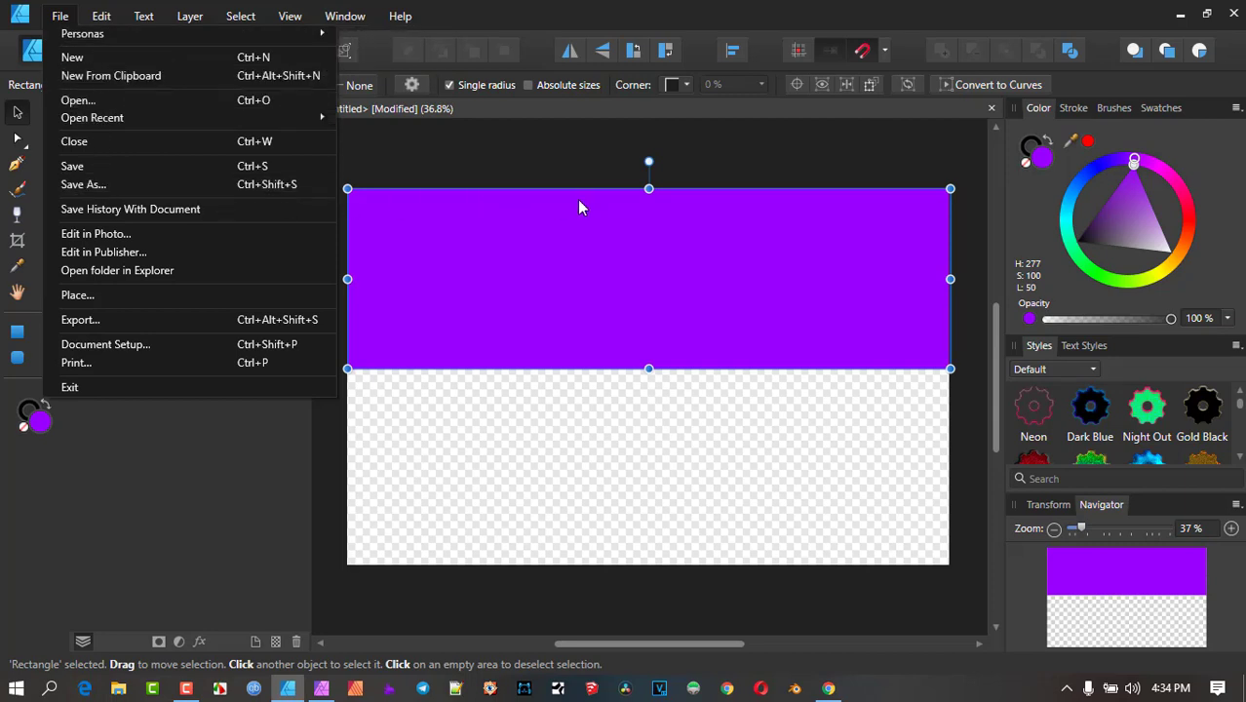
pyautogui.click(549, 250)
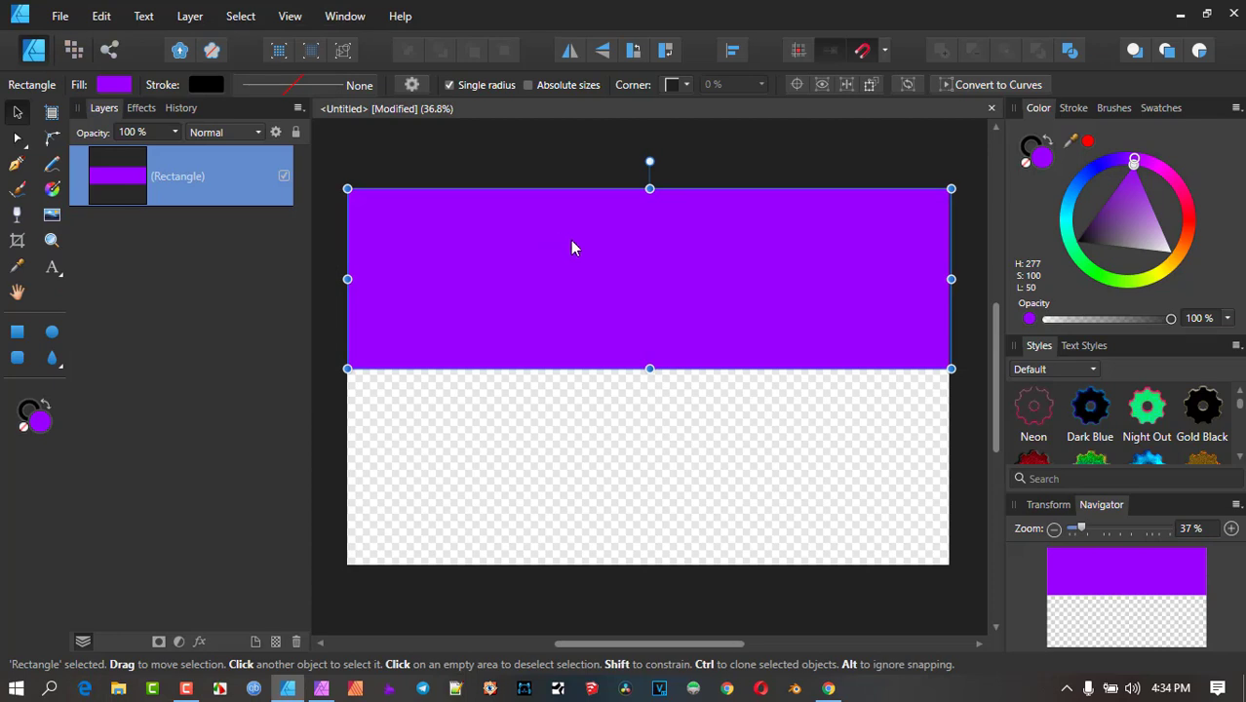
# - Delete the purple rectangle and close the untitled document without saving
pyautogui.press('Delete')
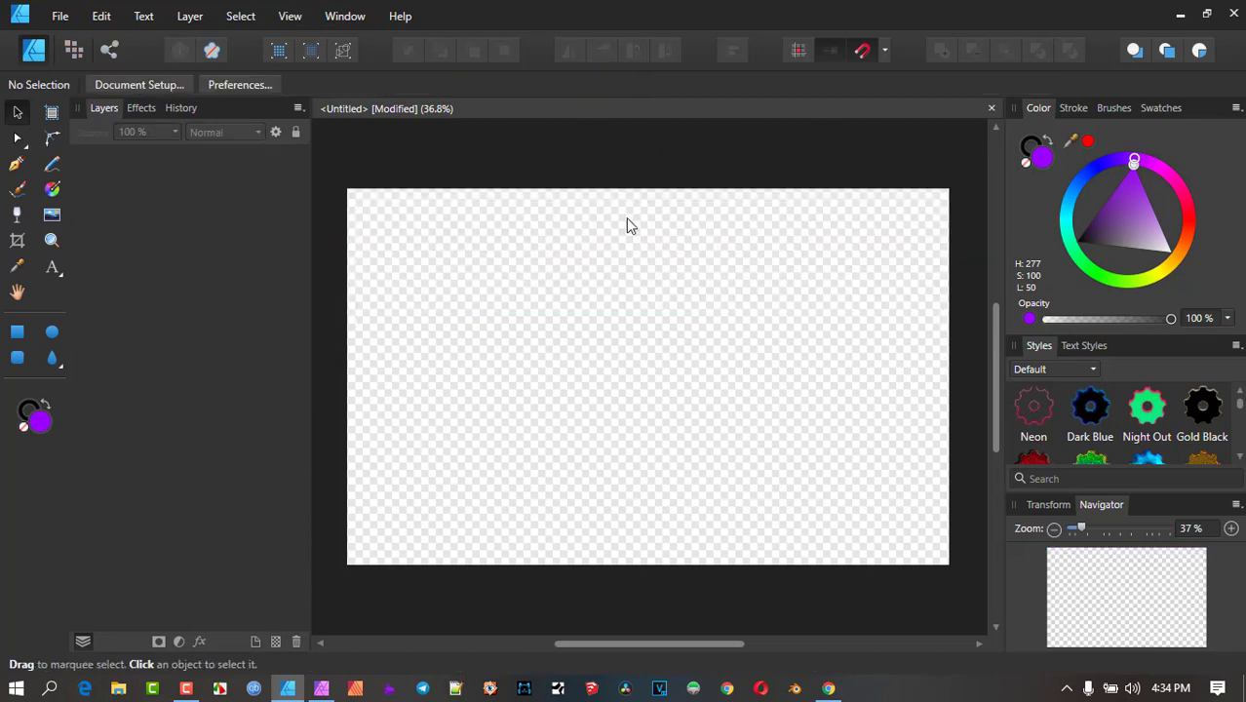
pyautogui.click(992, 108)
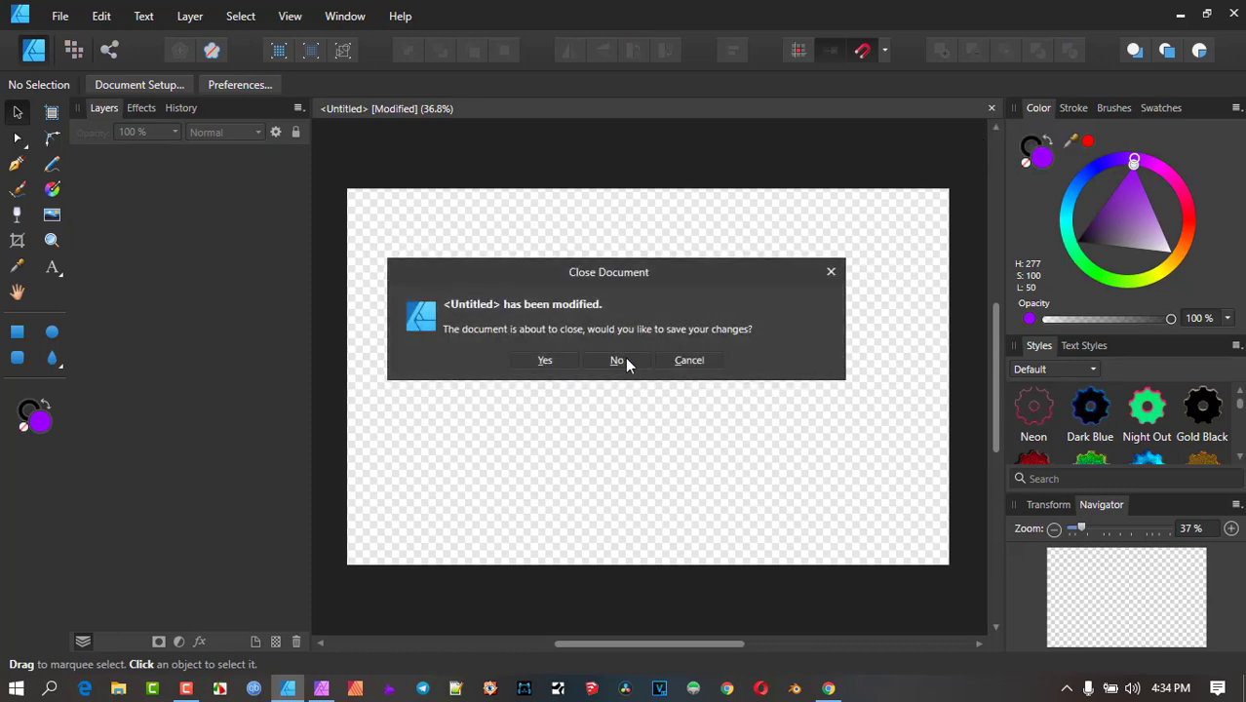
pyautogui.click(619, 360)
# - Create a new Web document with the WXGA (1280 x 800, 16:10) page preset in millimeters
pyautogui.click(61, 17)
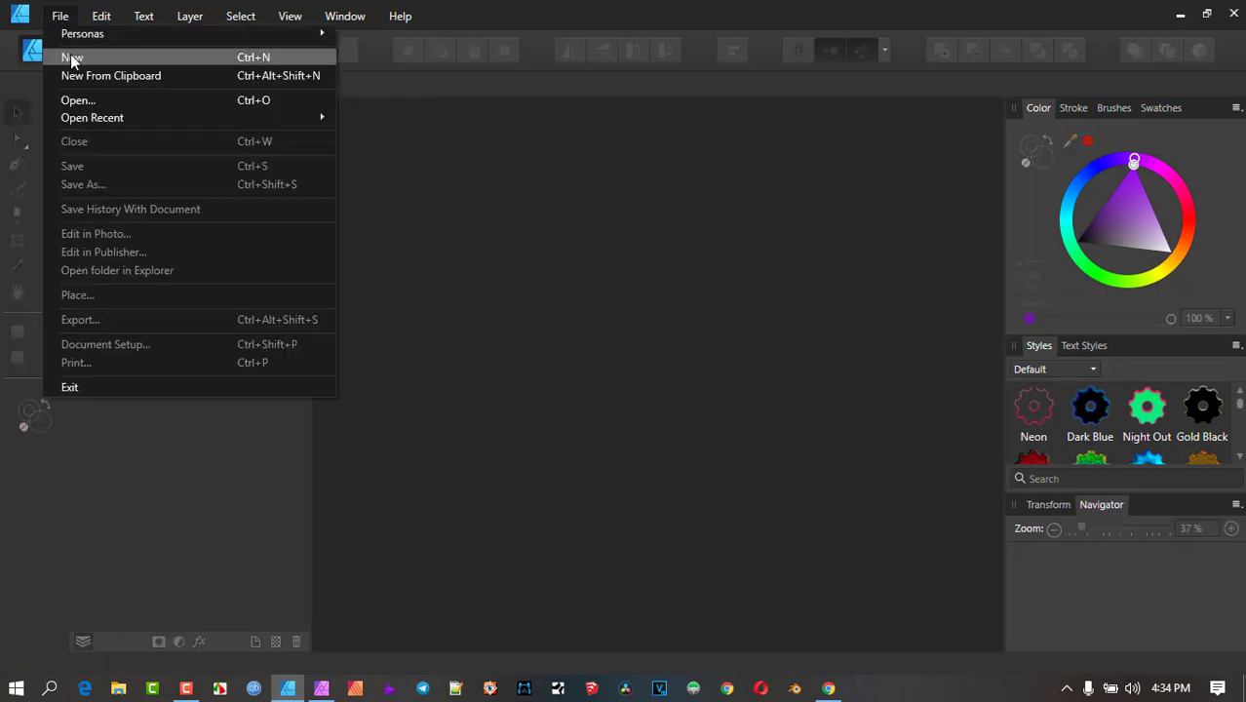
pyautogui.click(68, 58)
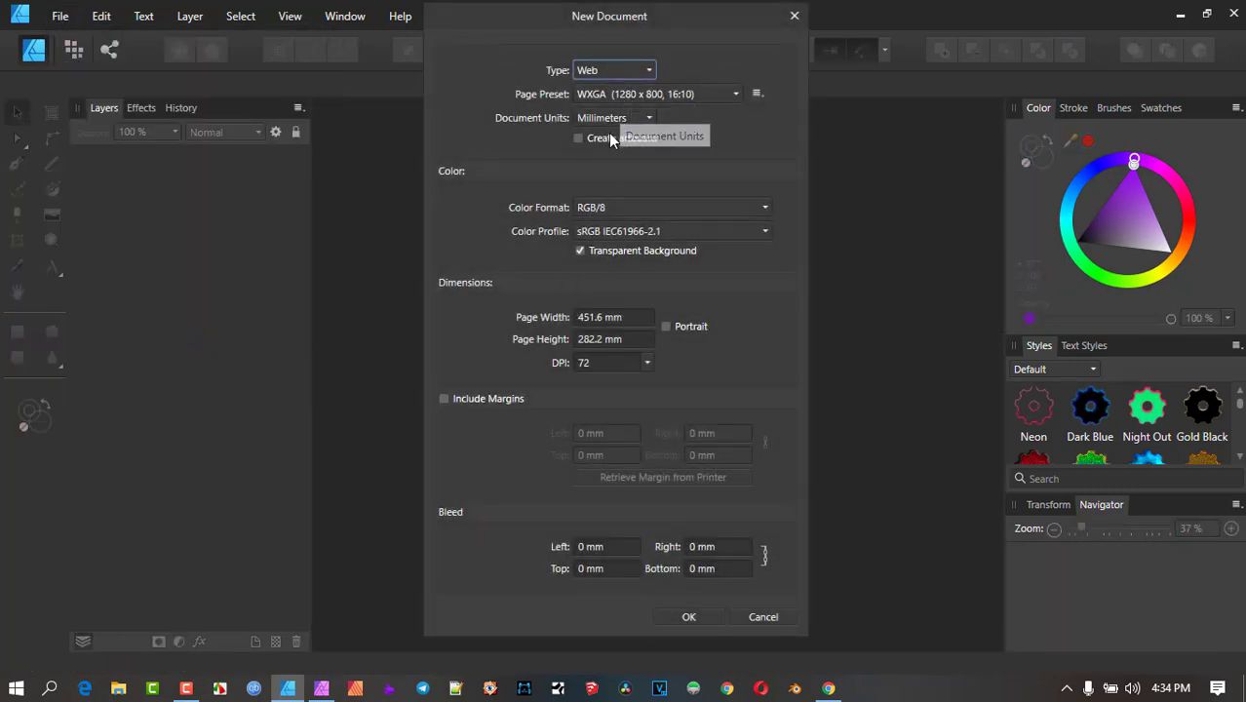
pyautogui.click(704, 614)
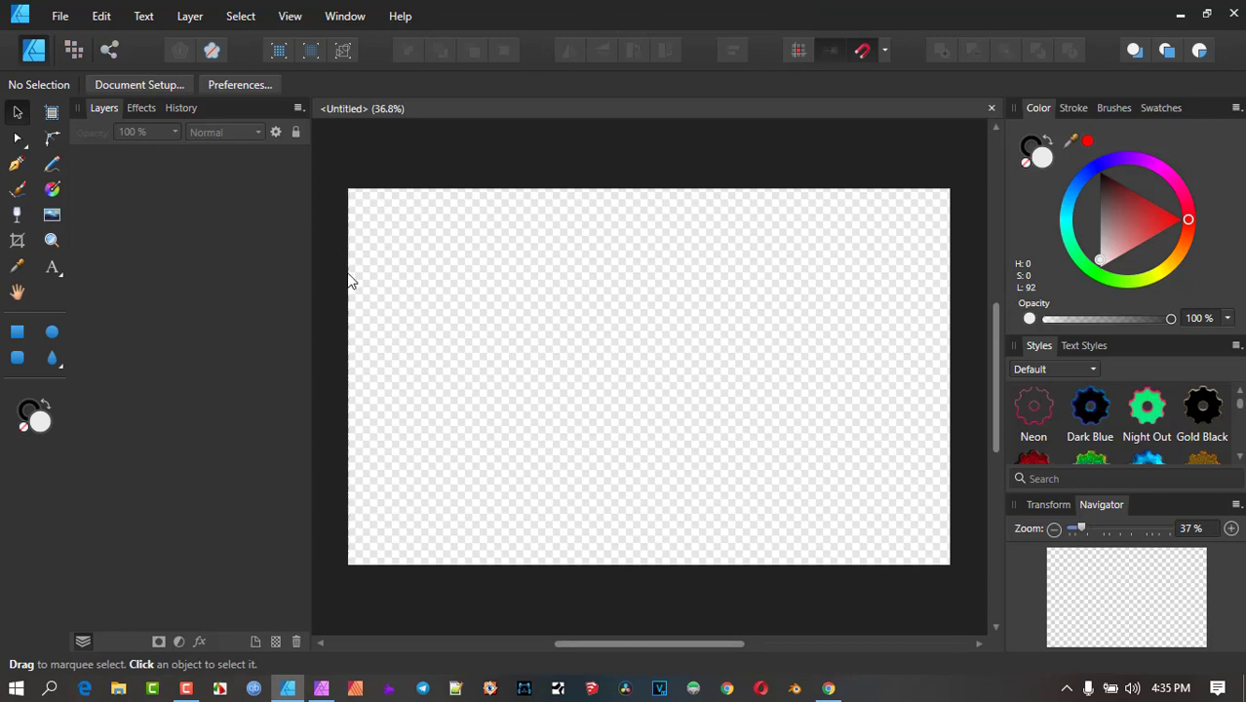
# - Draw a rectangle covering the whole page and fill it with bright blue at hue 199, saturation 100, lightness 50
pyautogui.moveTo(1101, 237)
pyautogui.mouseDown()
pyautogui.moveTo(1128, 170)
pyautogui.moveTo(1136, 241)
pyautogui.moveTo(1148, 227)
pyautogui.moveTo(1099, 259)
pyautogui.mouseUp()
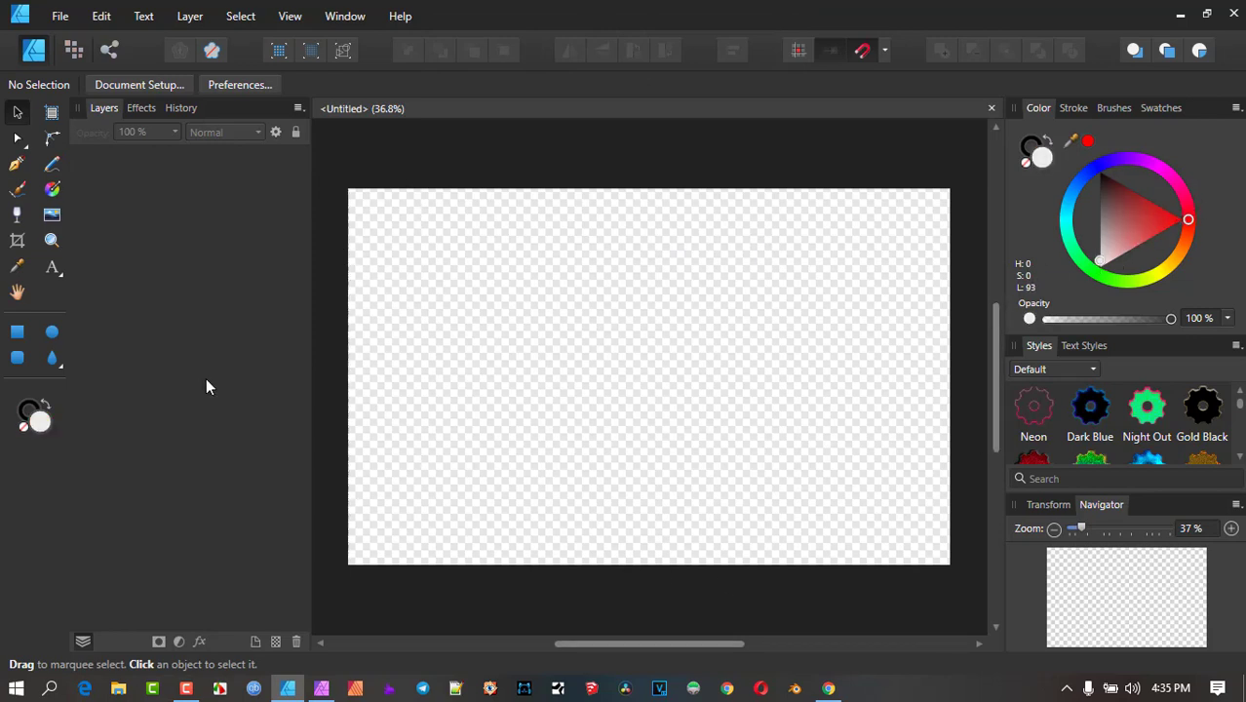
pyautogui.click(17, 331)
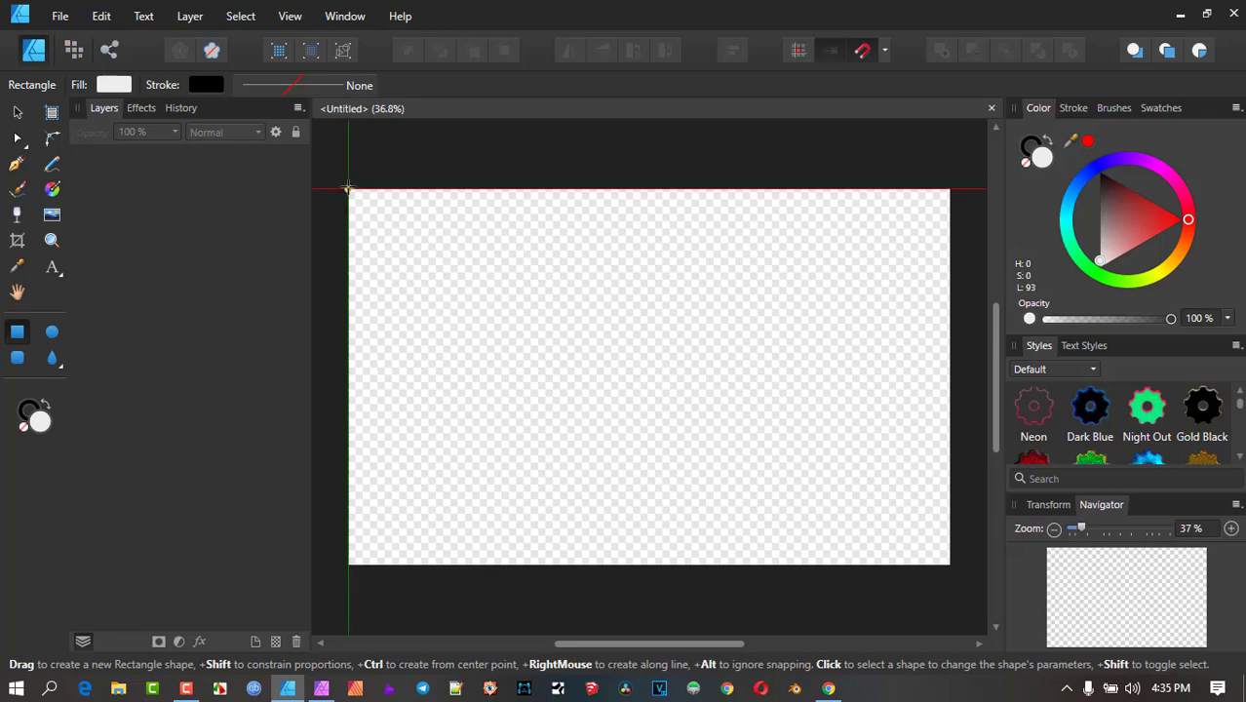
pyautogui.moveTo(349, 188); pyautogui.dragTo(950, 564)
pyautogui.moveTo(1126, 166); pyautogui.dragTo(985, 171)
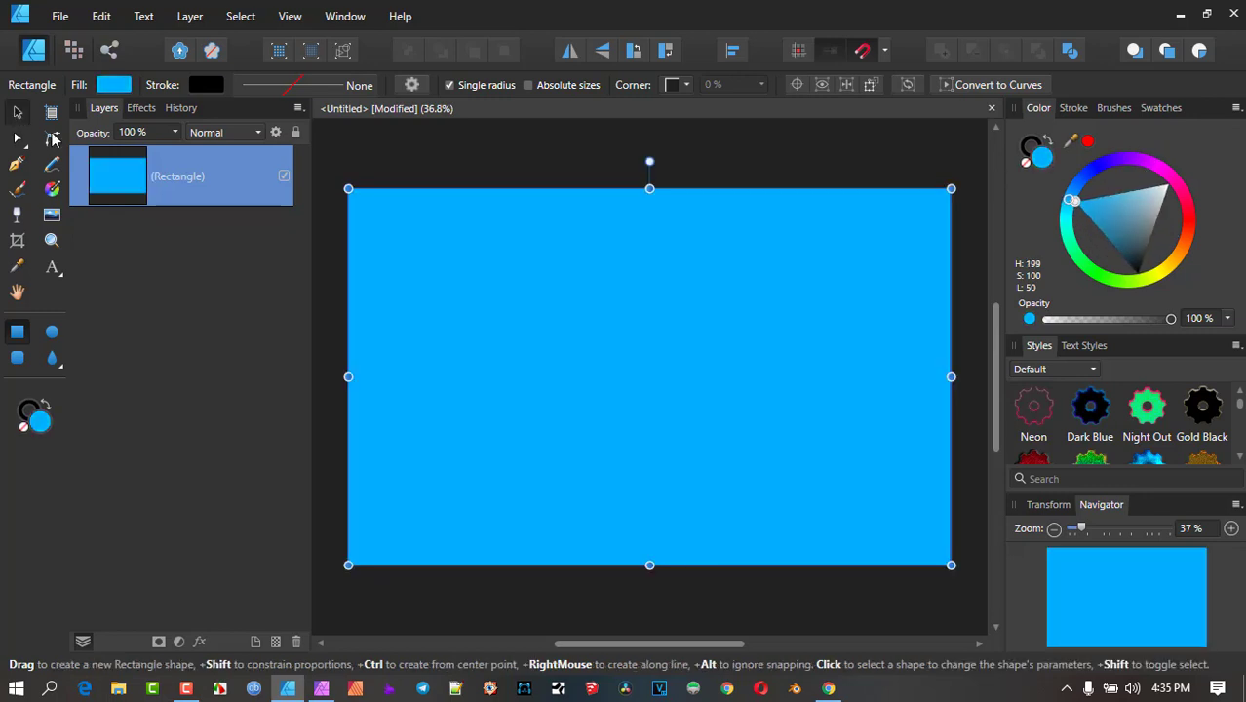
# - Move the blue rectangle off the page origin, delete it, and close the untitled document without saving
pyautogui.press('v')
pyautogui.moveTo(516, 227); pyautogui.dragTo(532, 273)
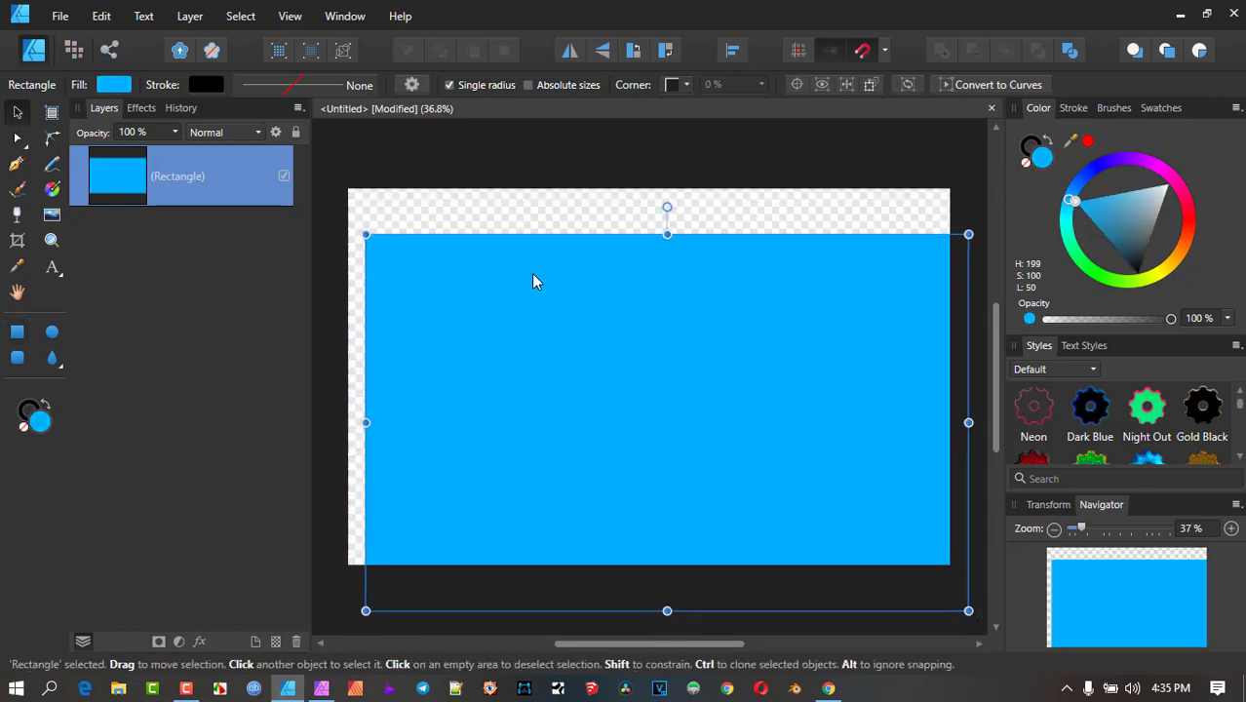
pyautogui.press('Delete')
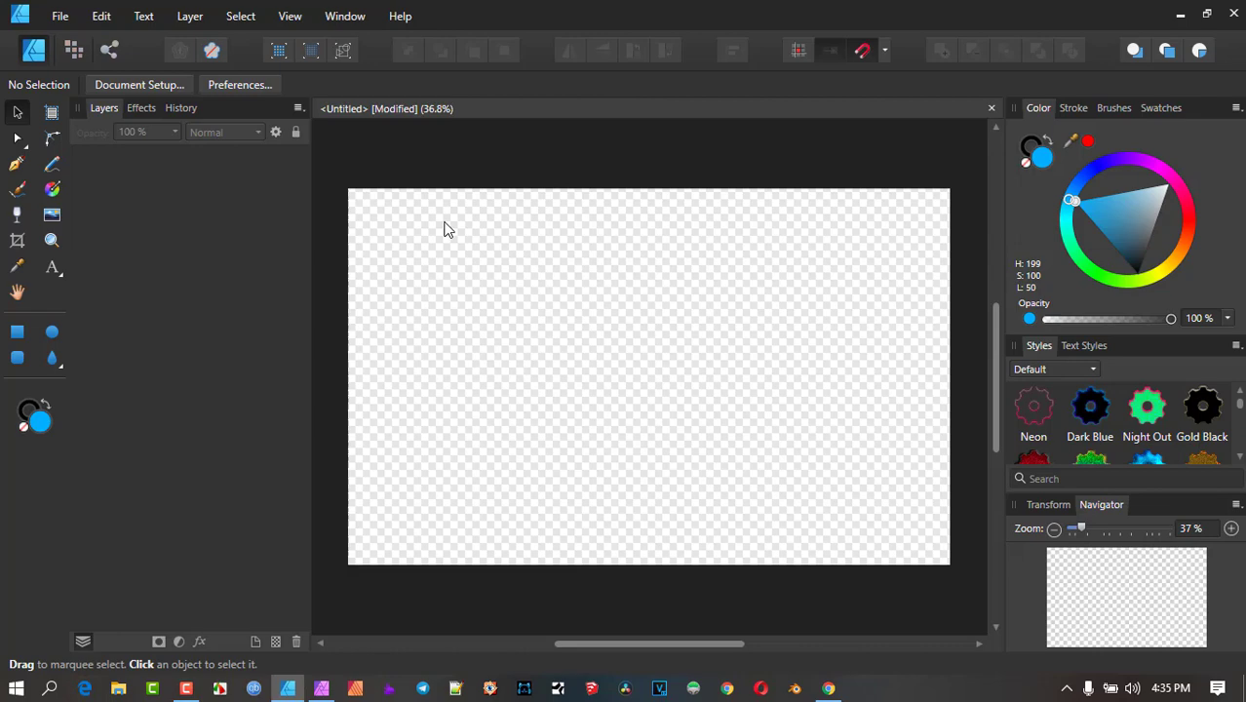
pyautogui.click(990, 108)
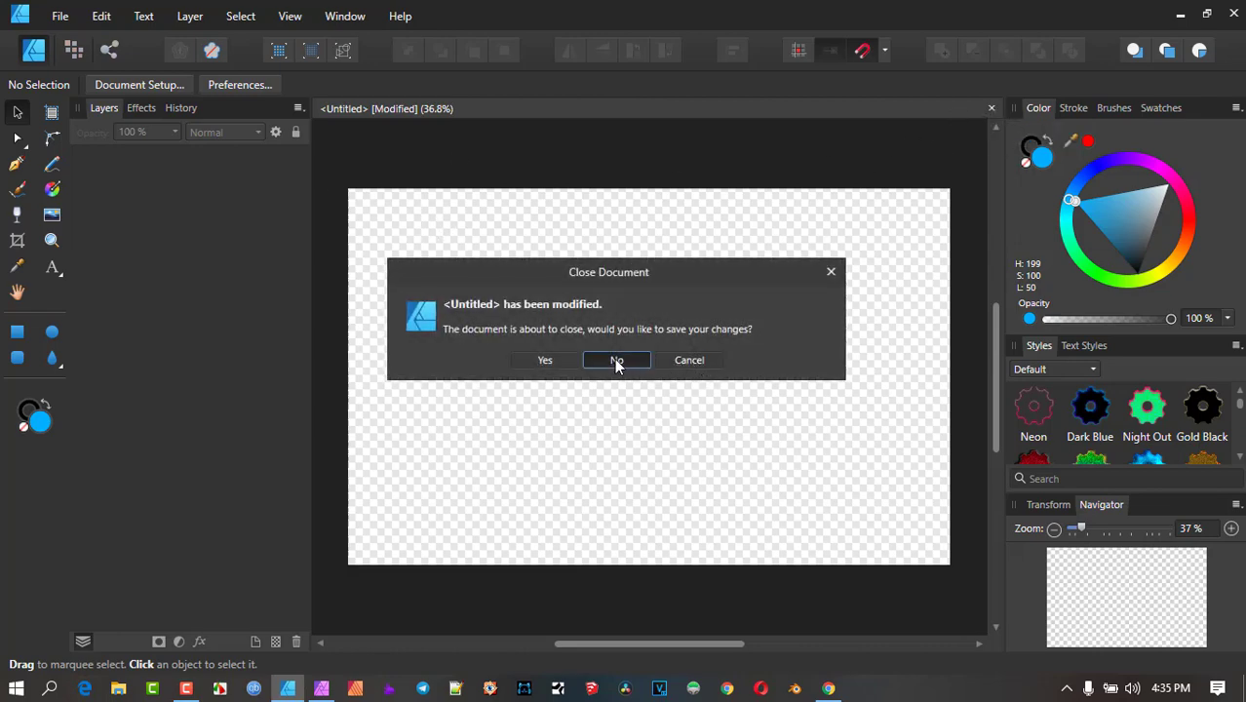
pyautogui.click(616, 360)
# - Create a new Web document with the WXGA (1280 x 800, 16:10) preset in millimeters and artboard creation enabled
pyautogui.click(59, 15)
pyautogui.click(74, 56)
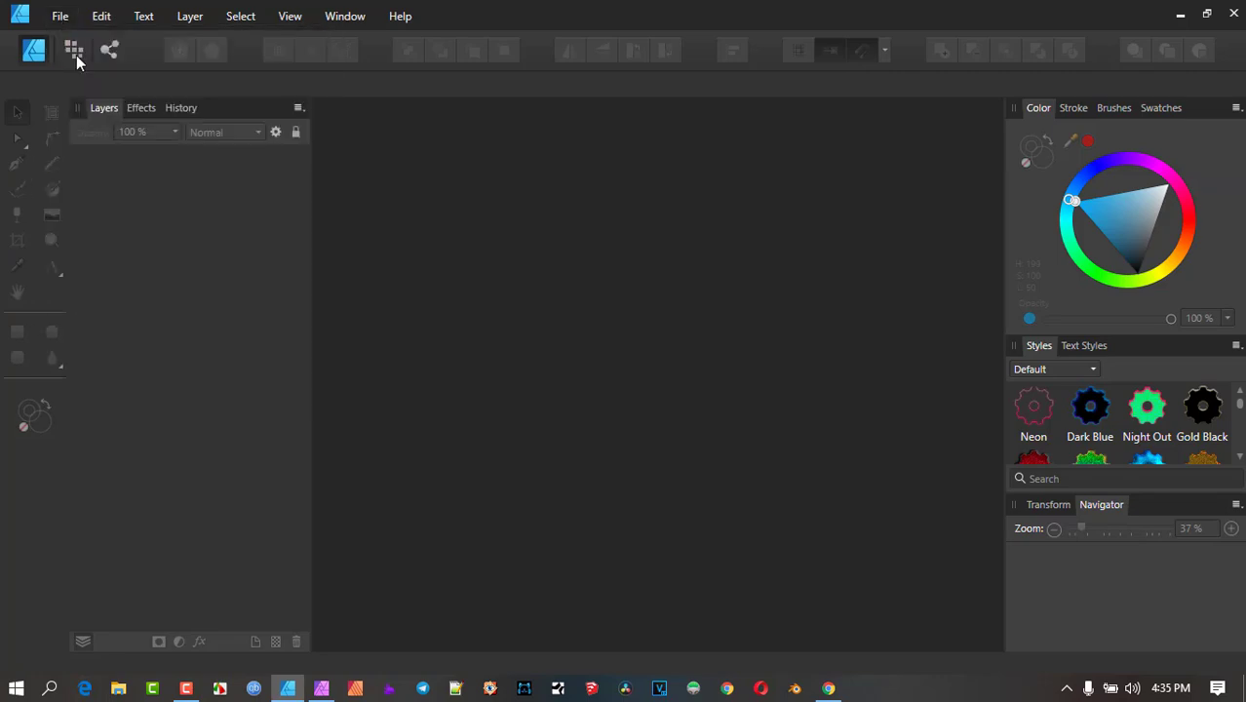
pyautogui.click(579, 138)
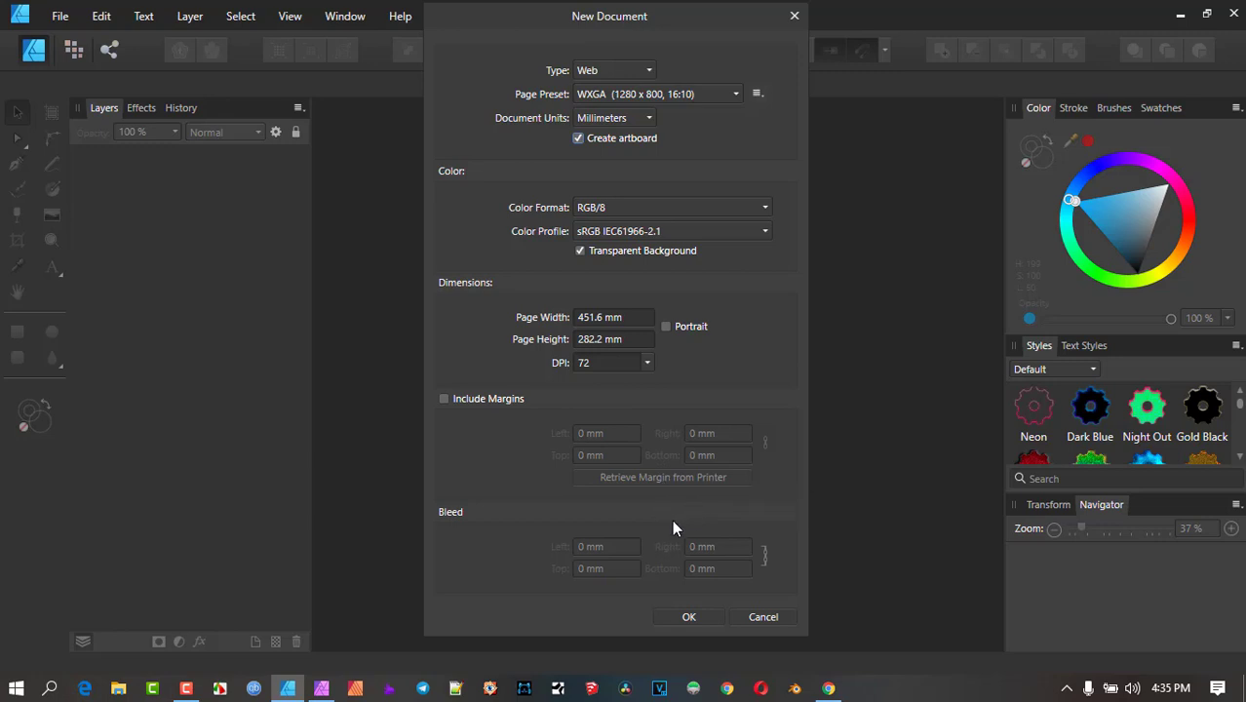
pyautogui.click(689, 618)
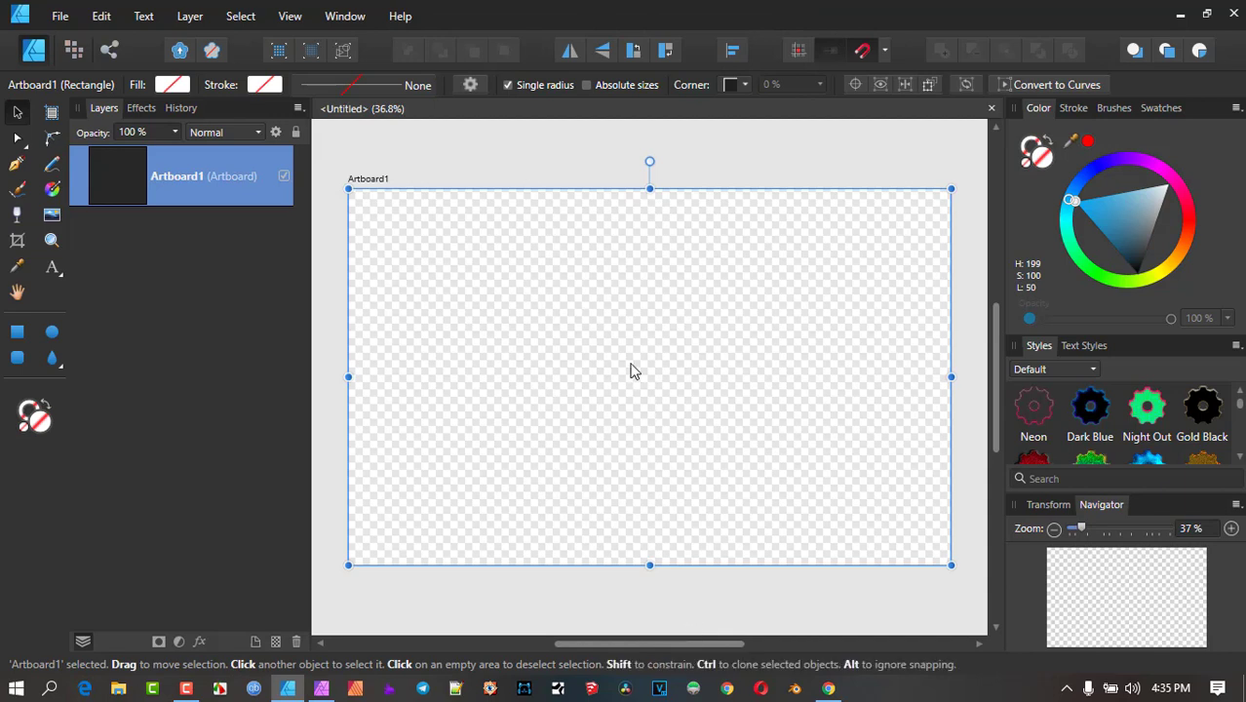
# - Fill the artboard with green at hue 146, saturation 86, lightness 59
pyautogui.moveTo(608, 332); pyautogui.dragTo(575, 305)
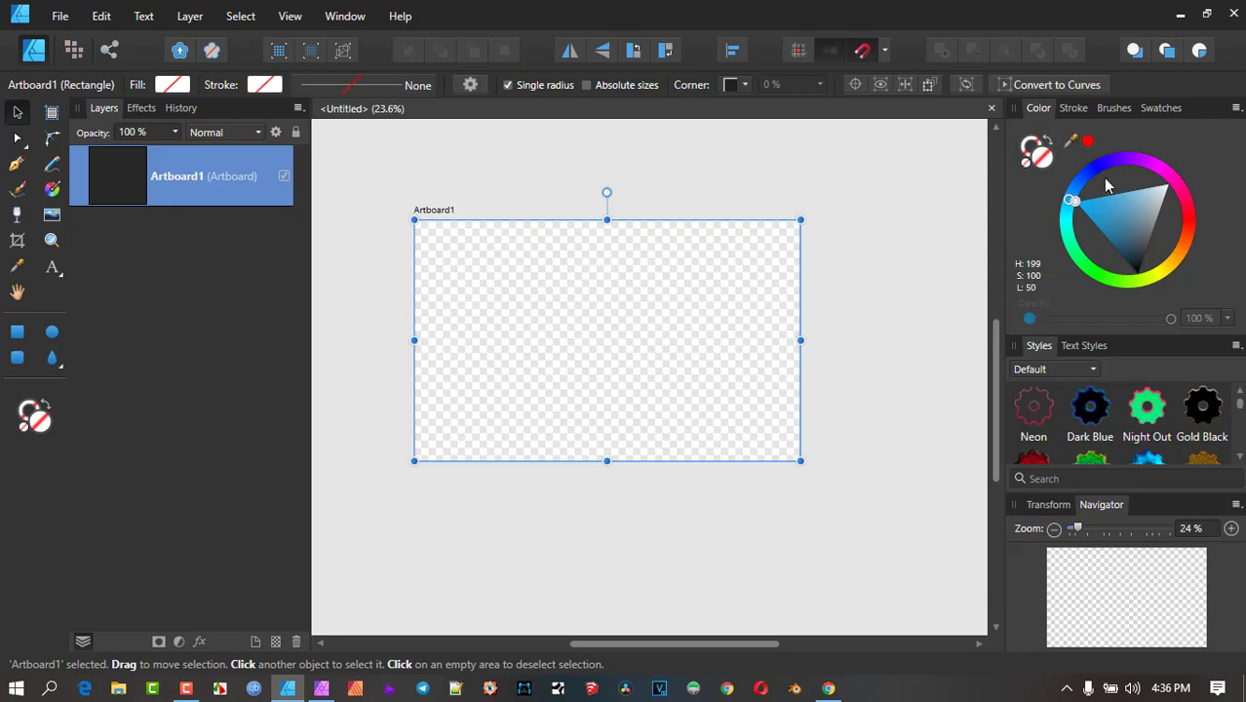
pyautogui.moveTo(1084, 178)
pyautogui.mouseDown()
pyautogui.moveTo(1044, 294)
pyautogui.moveTo(1056, 267)
pyautogui.mouseUp()
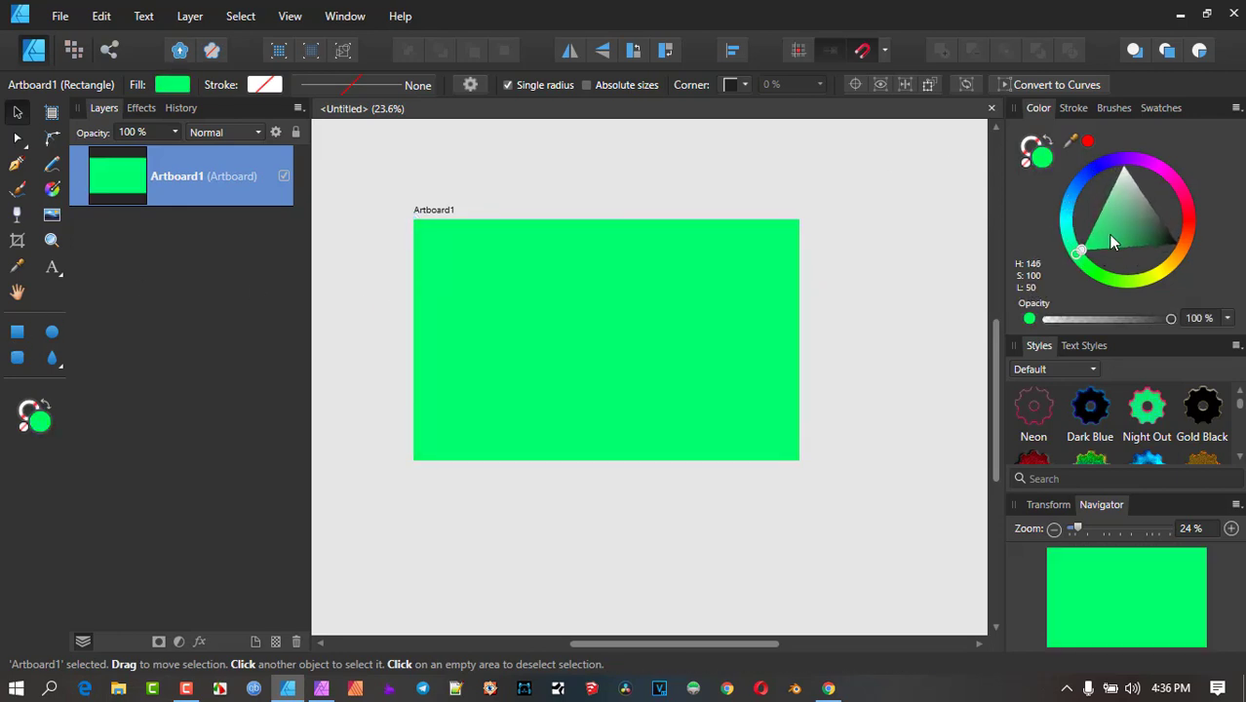
pyautogui.moveTo(1109, 230)
pyautogui.mouseDown()
pyautogui.moveTo(1110, 189)
pyautogui.moveTo(1098, 231)
pyautogui.mouseUp()
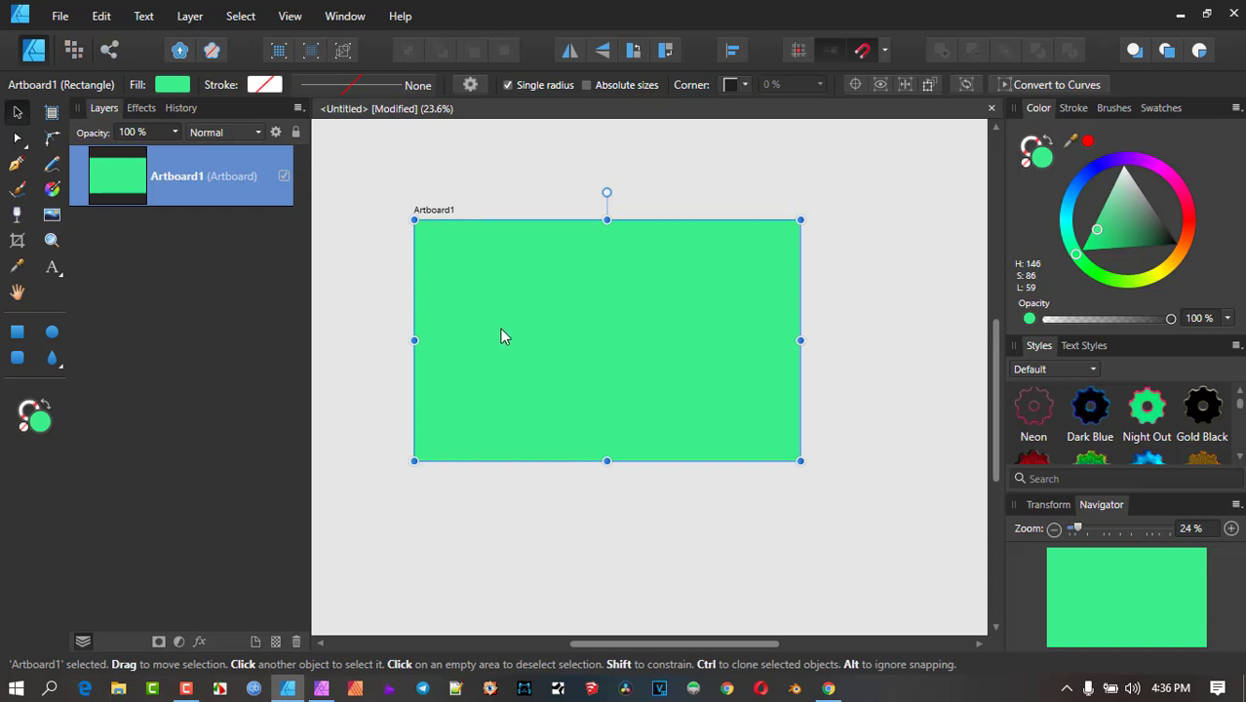
# - Duplicate the green artboard and place the copy beside the original, level with its upper edge
pyautogui.scroll(-2, 518, 312)
pyautogui.moveTo(518, 311); pyautogui.dragTo(437, 319)
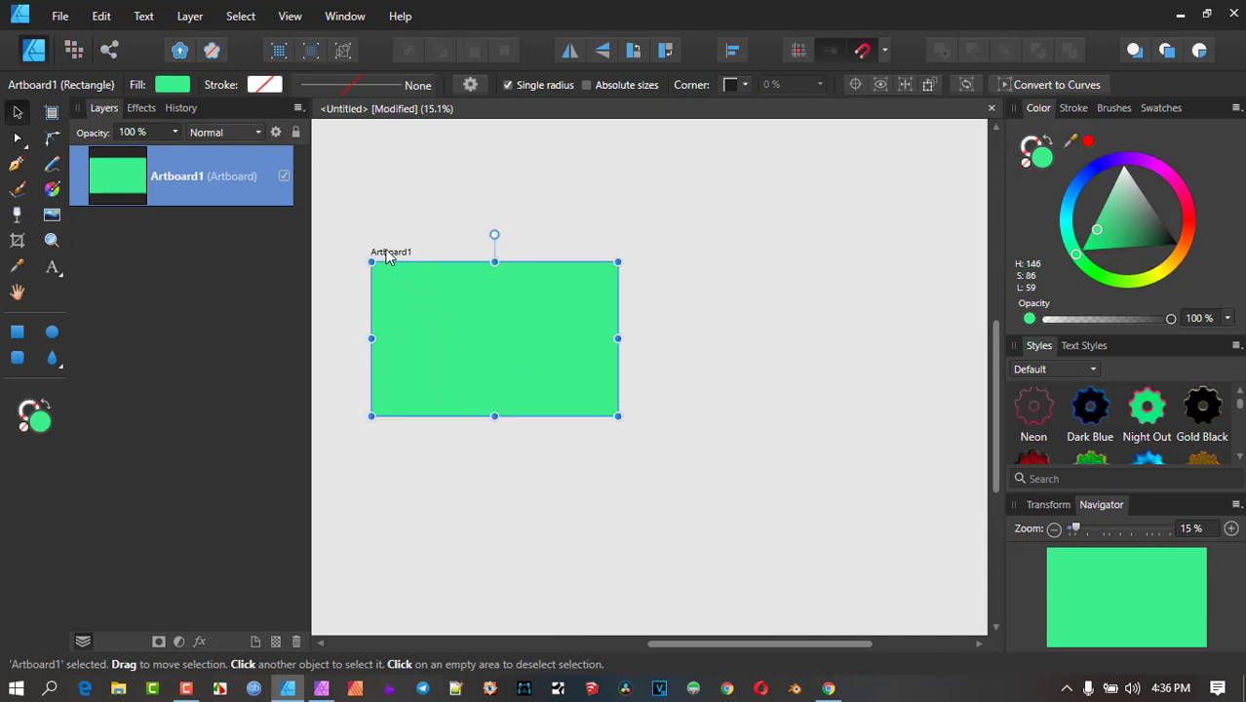
pyautogui.moveTo(384, 252)
pyautogui.mouseDown()
pyautogui.moveTo(639, 245)
pyautogui.moveTo(384, 258)
pyautogui.moveTo(661, 256)
pyautogui.mouseUp()
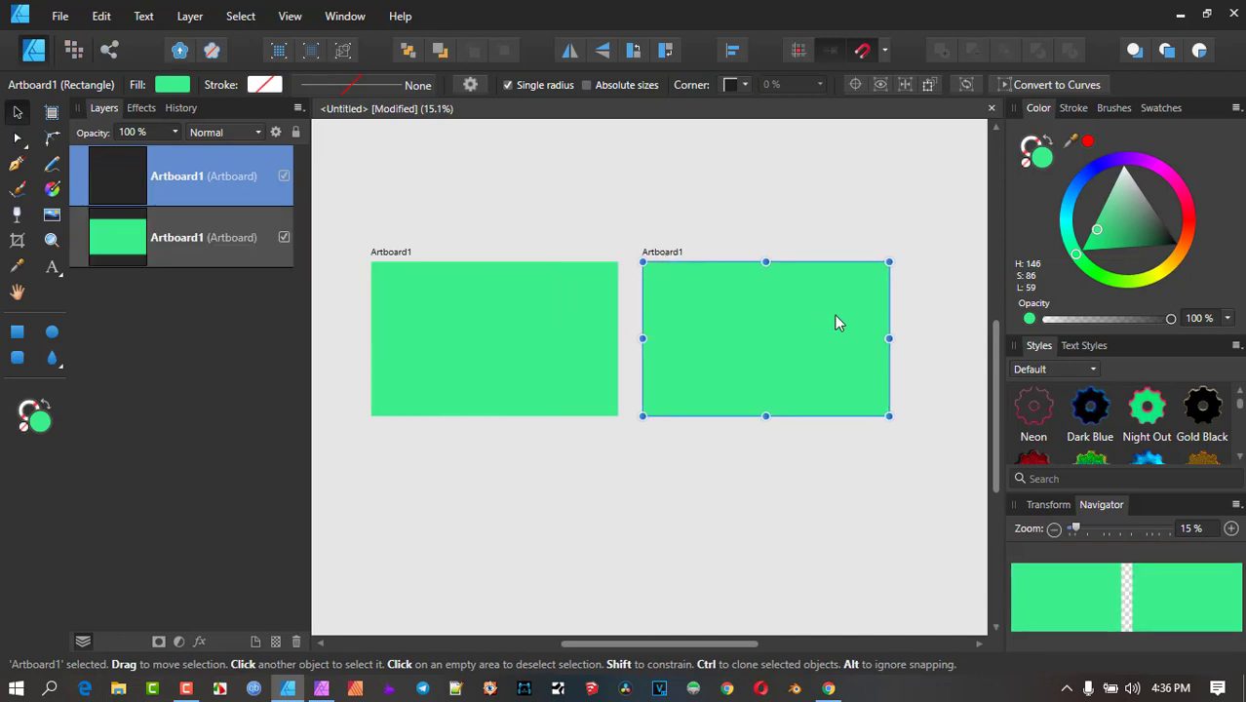
# - Shrink the duplicate artboard to a small portrait format and align its upper edge with the large artboard's
pyautogui.moveTo(876, 332)
pyautogui.mouseDown()
pyautogui.moveTo(884, 341)
pyautogui.moveTo(720, 349)
pyautogui.mouseUp()
pyautogui.moveTo(683, 423); pyautogui.dragTo(684, 357)
pyautogui.scroll(2, 652, 312)
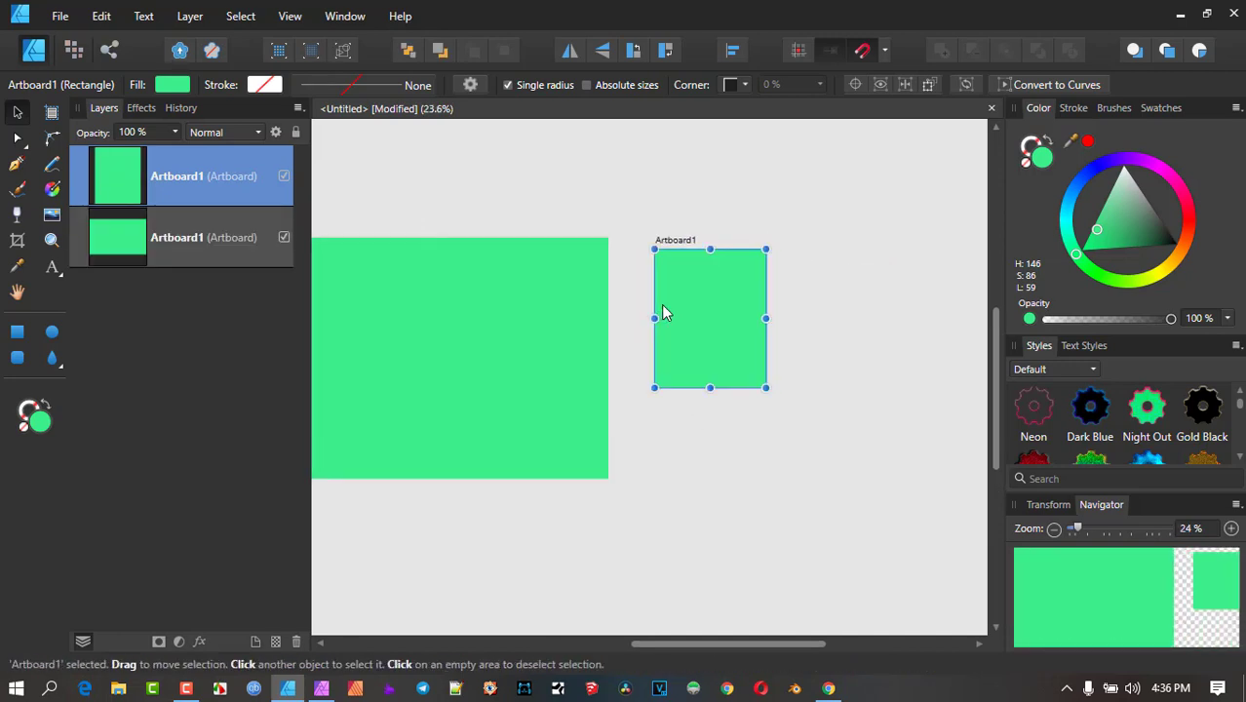
pyautogui.moveTo(681, 304); pyautogui.dragTo(868, 237)
pyautogui.click(609, 285)
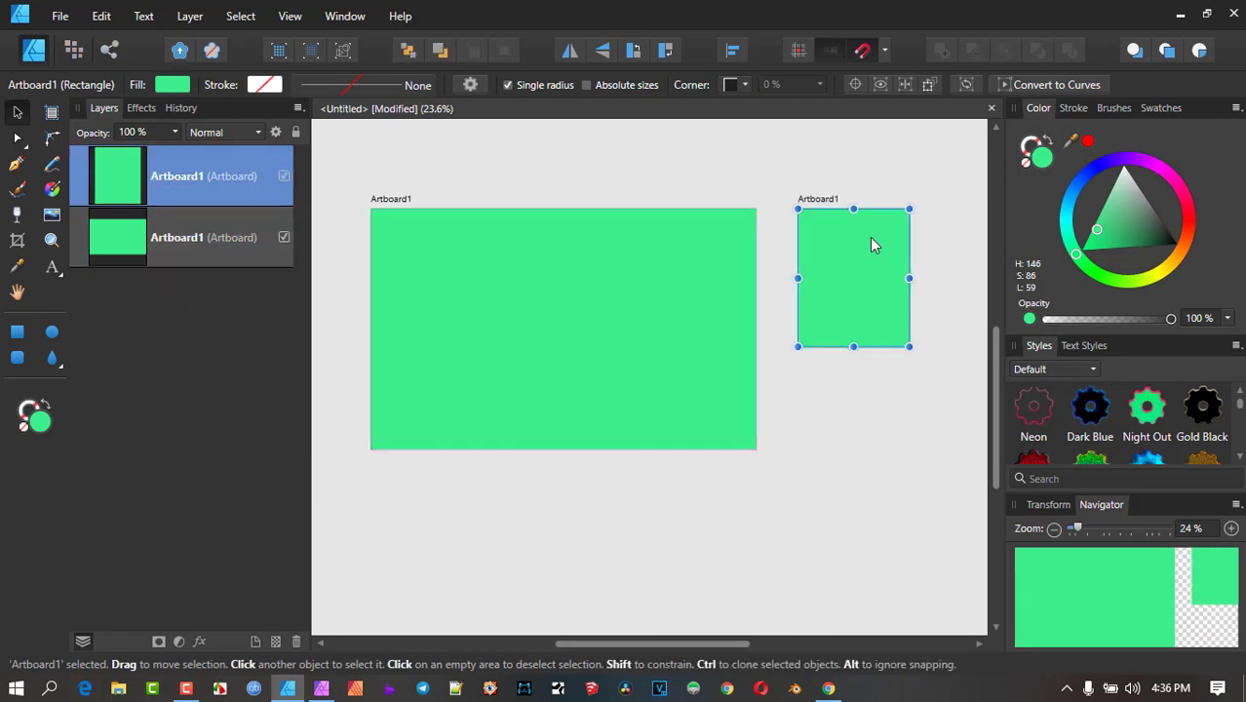